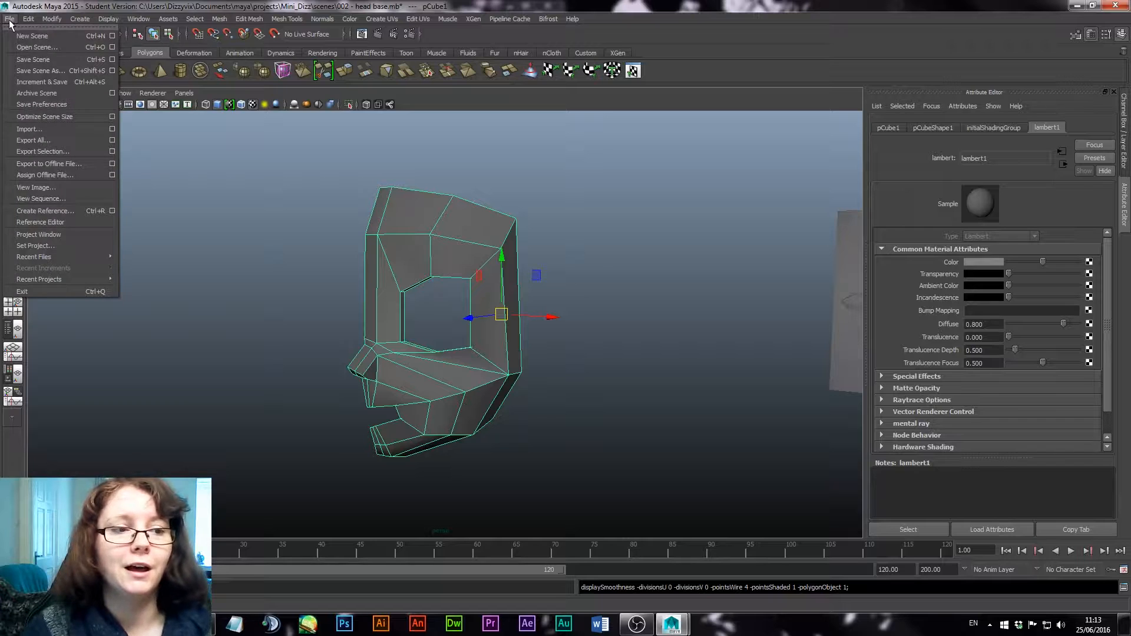
click(39, 47)
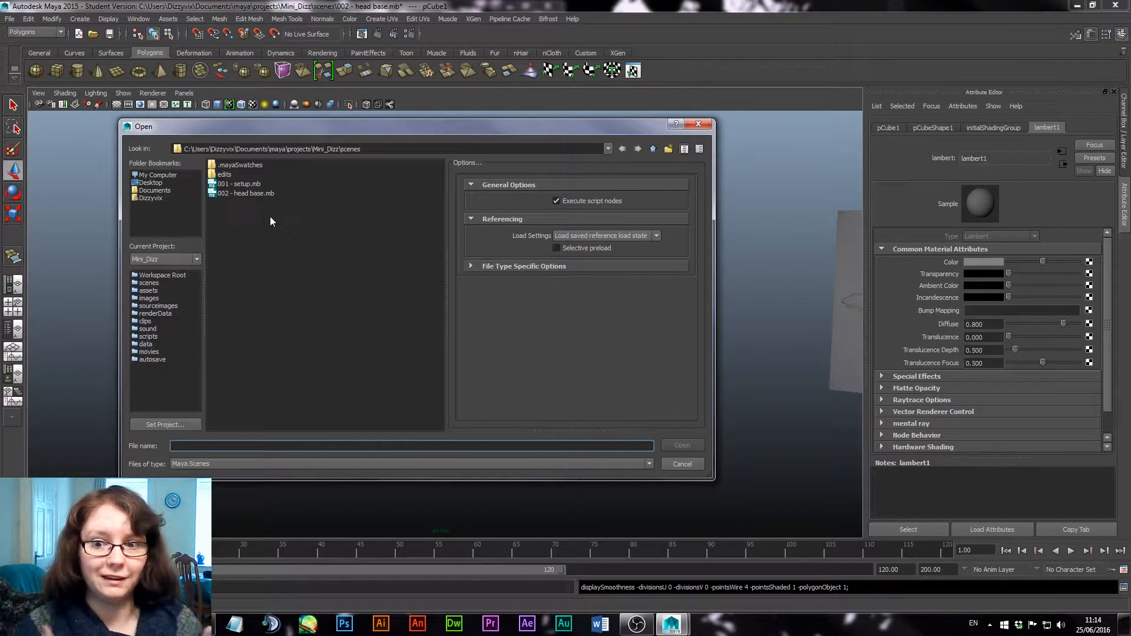
click(699, 124)
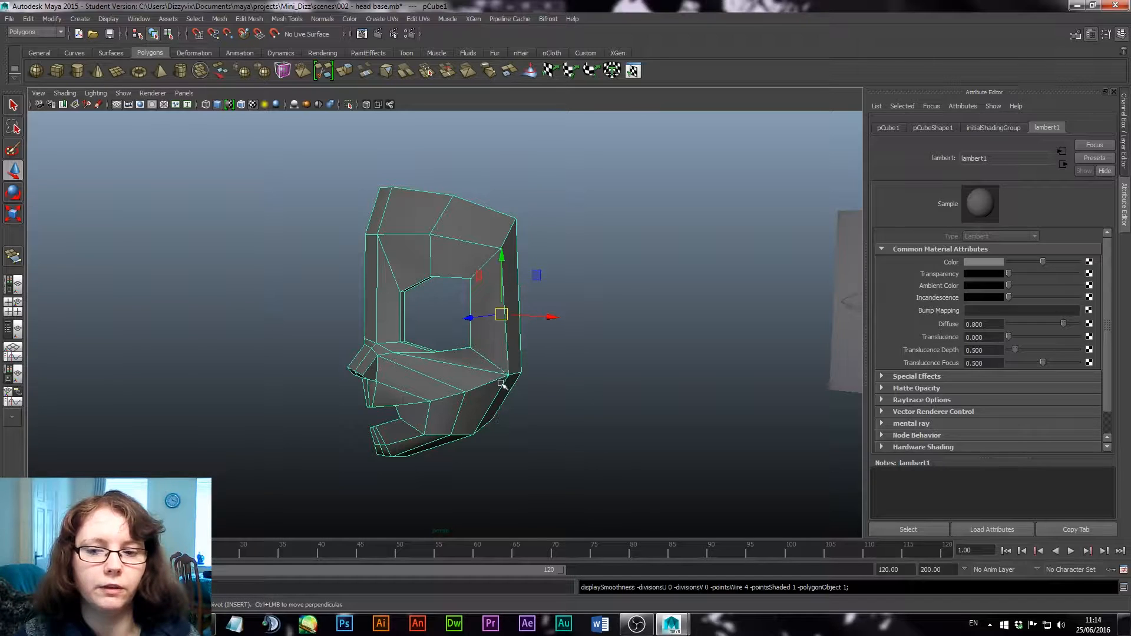
Move the vertex at the back of the cheek towards the ear in the side view
key(space)
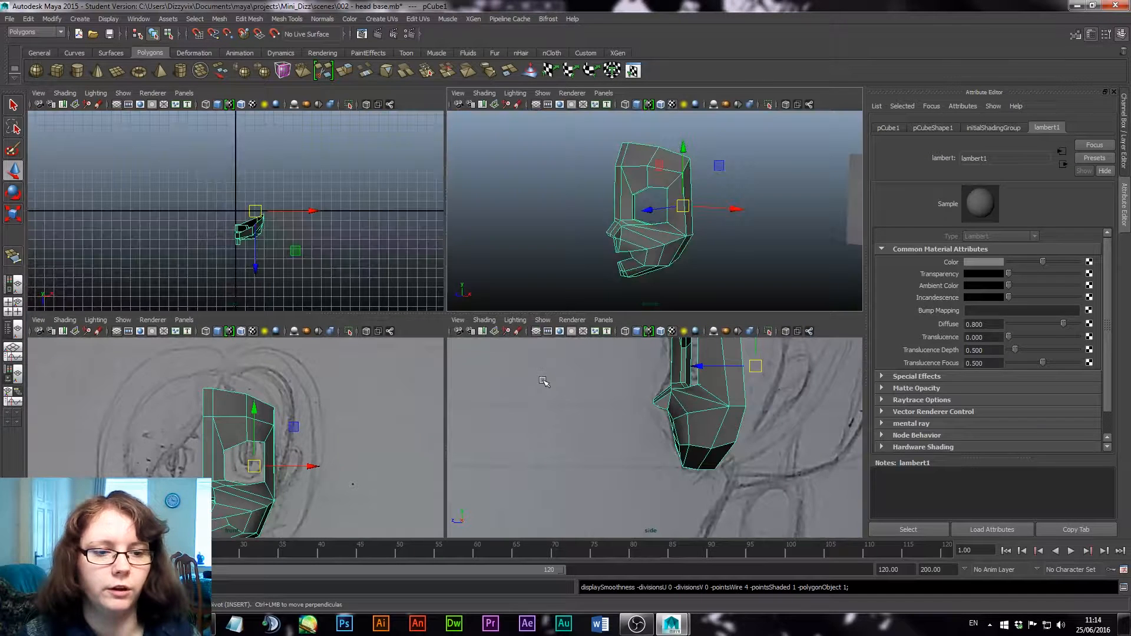
key(f)
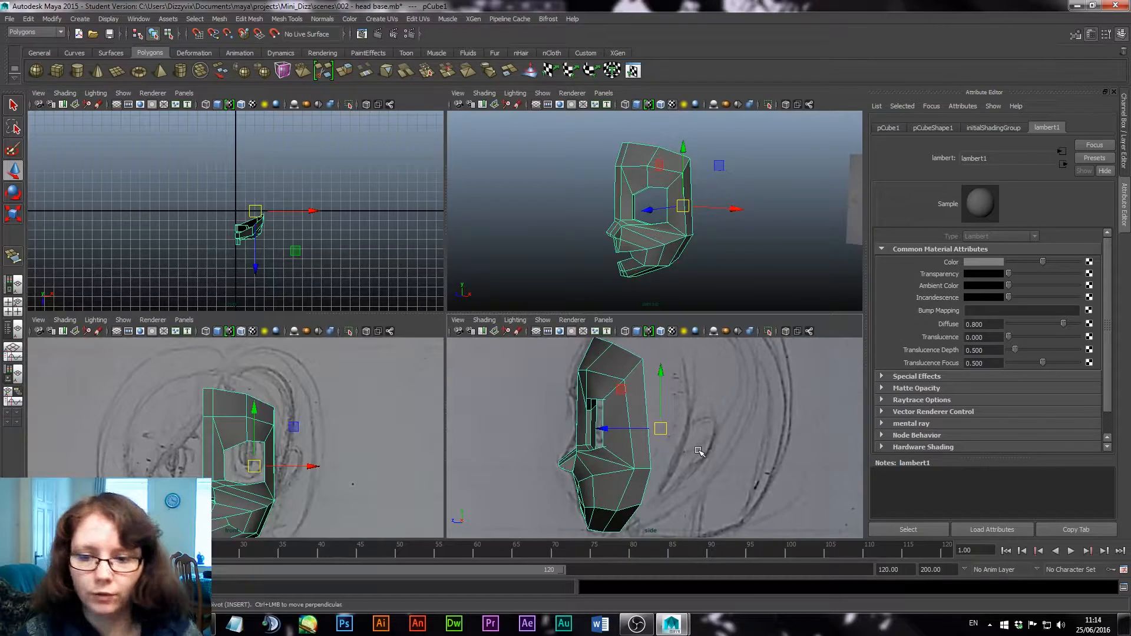
right_drag(622, 463, 580, 368)
click(651, 468)
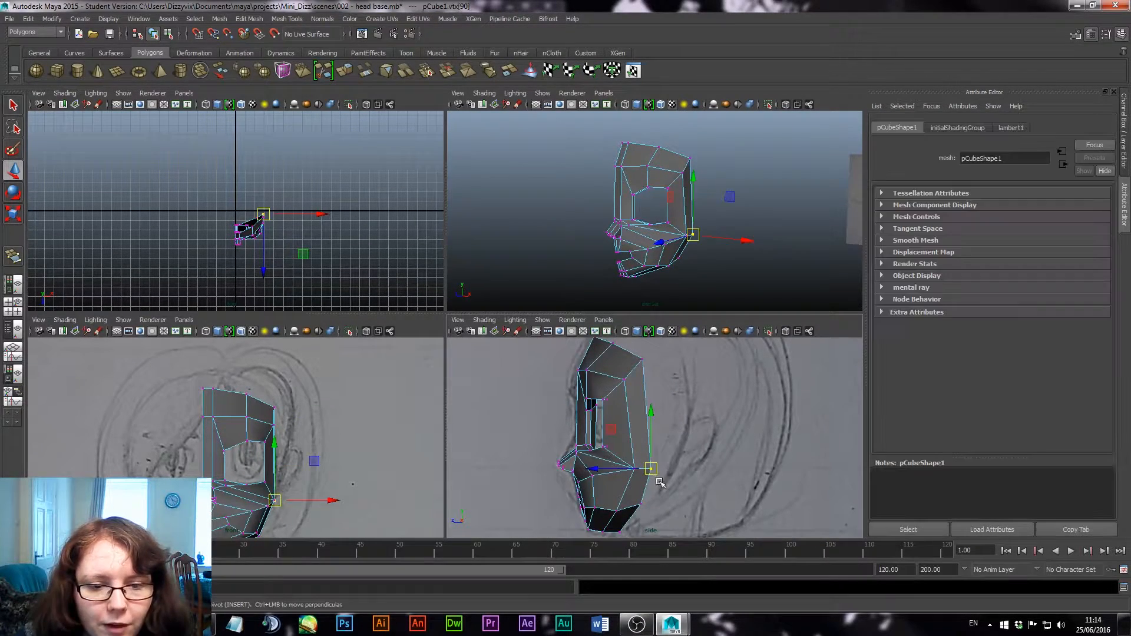
drag(650, 468, 676, 466)
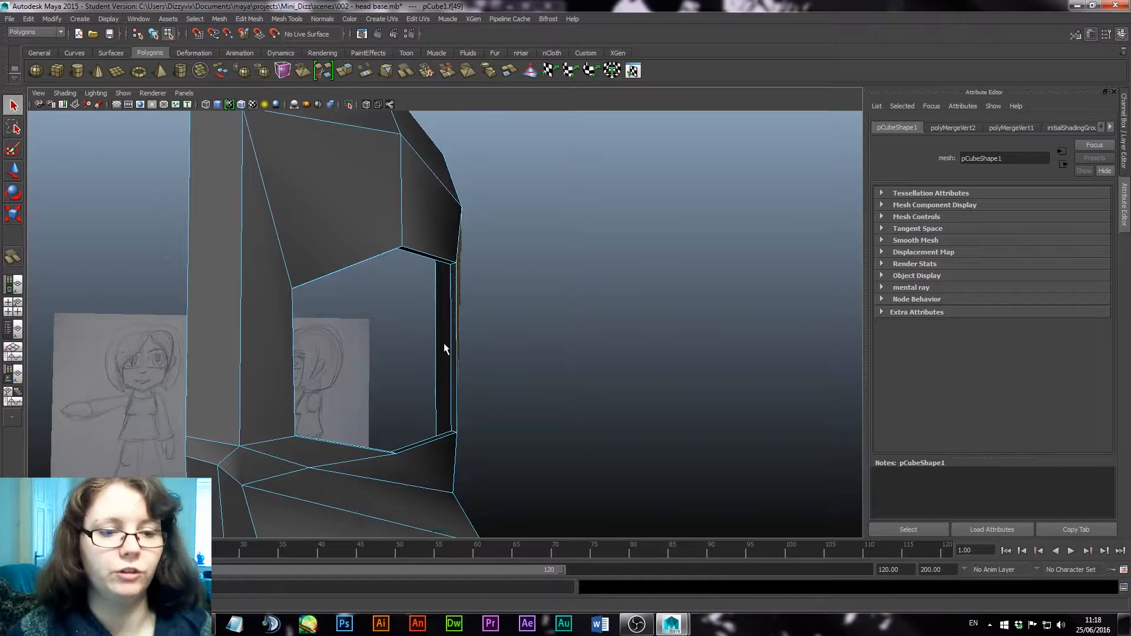
Cut the faces between the eye opening and the head's outer edge horizontally across their middle with the Cut Faces Tool
right_click(443, 343)
right_drag(444, 342, 450, 373)
drag(436, 326, 500, 349)
mouse_move(661, 423)
alt+mouse_down()
mouse_move(565, 391)
mouse_move(630, 391)
mouse_move(524, 401)
mouse_move(650, 392)
alt+mouse_up()
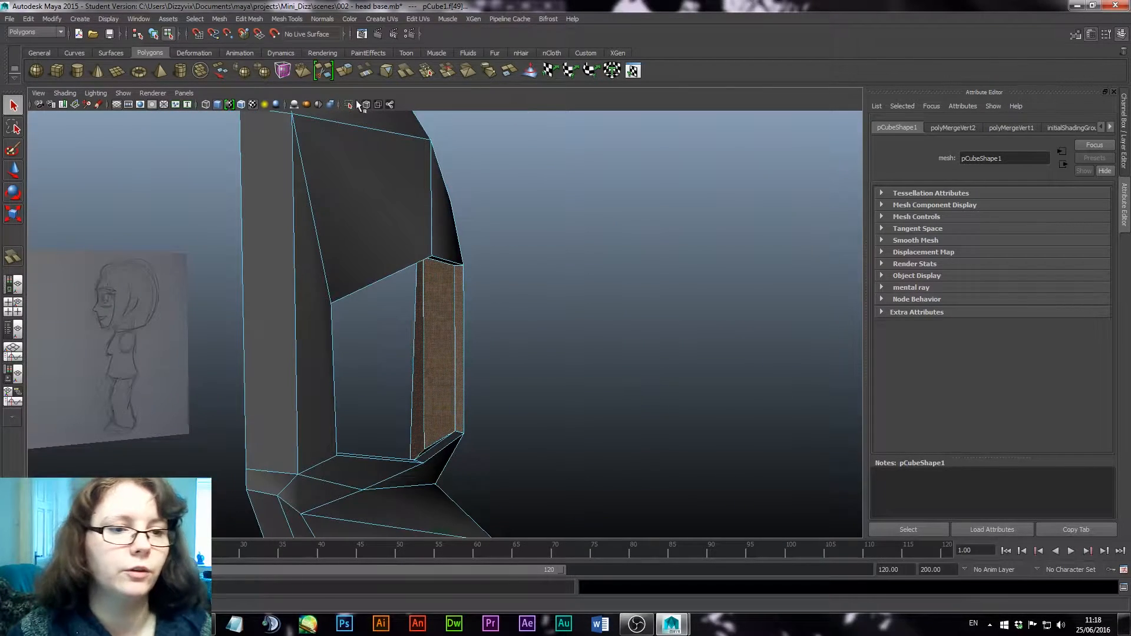
click(274, 19)
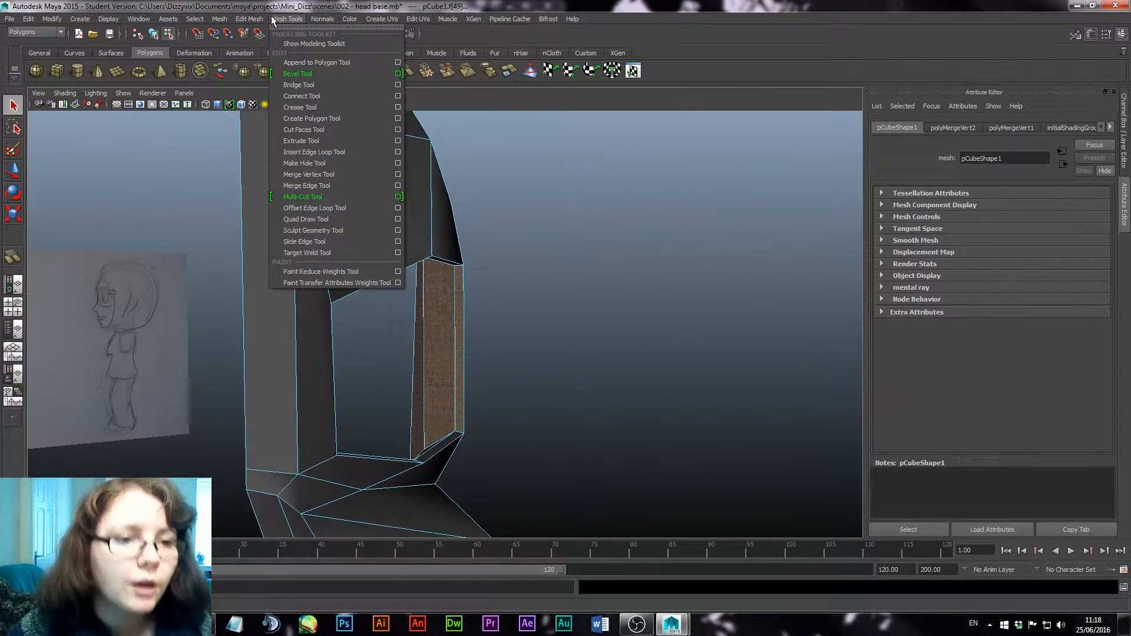
click(328, 134)
alt+drag(646, 391, 487, 341)
alt+drag(640, 394, 697, 378)
key(ctrl+z)
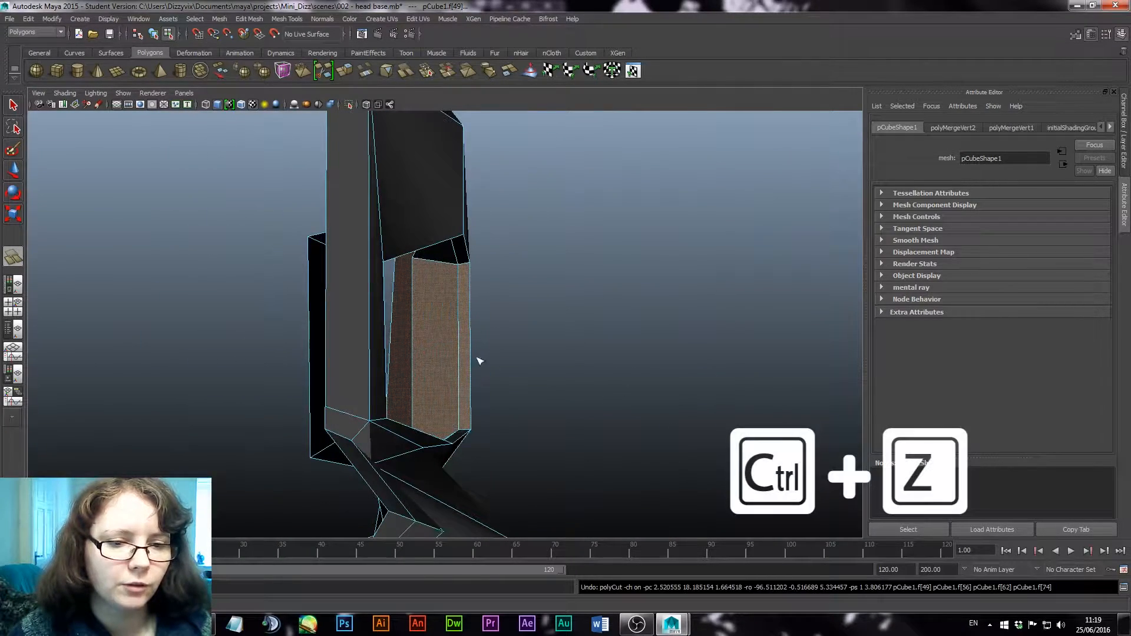
drag(461, 357, 493, 355)
alt+drag(642, 378, 442, 385)
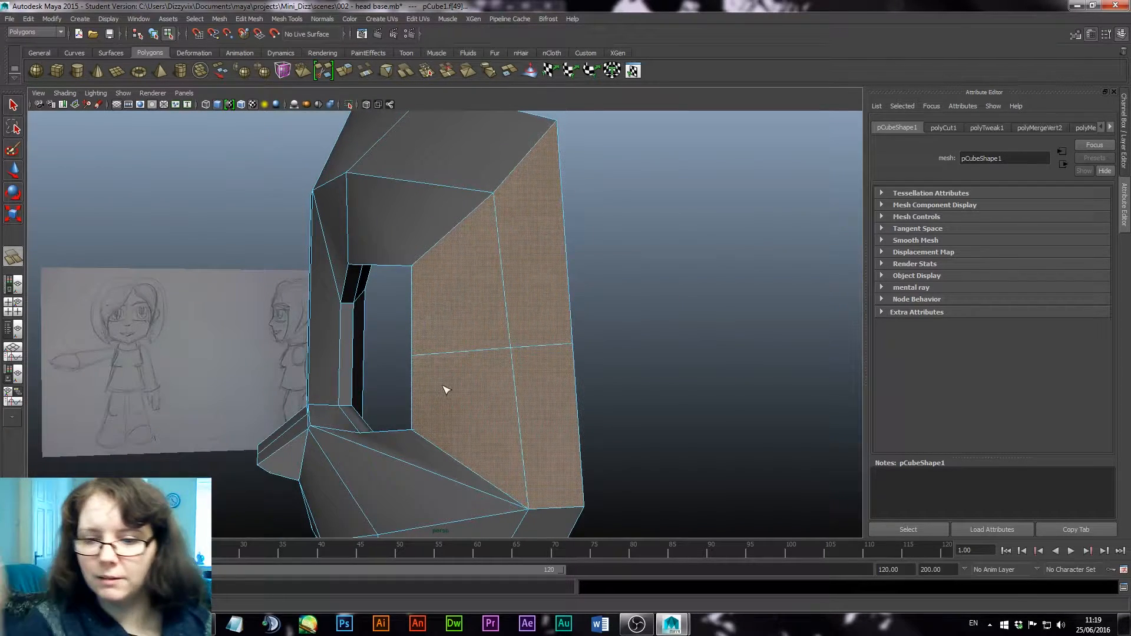
key(q)
Move the outer middle vertex back to the ear and reposition the vertices below it along the sketched jaw in the side view
key(space)
right_drag(636, 357, 595, 358)
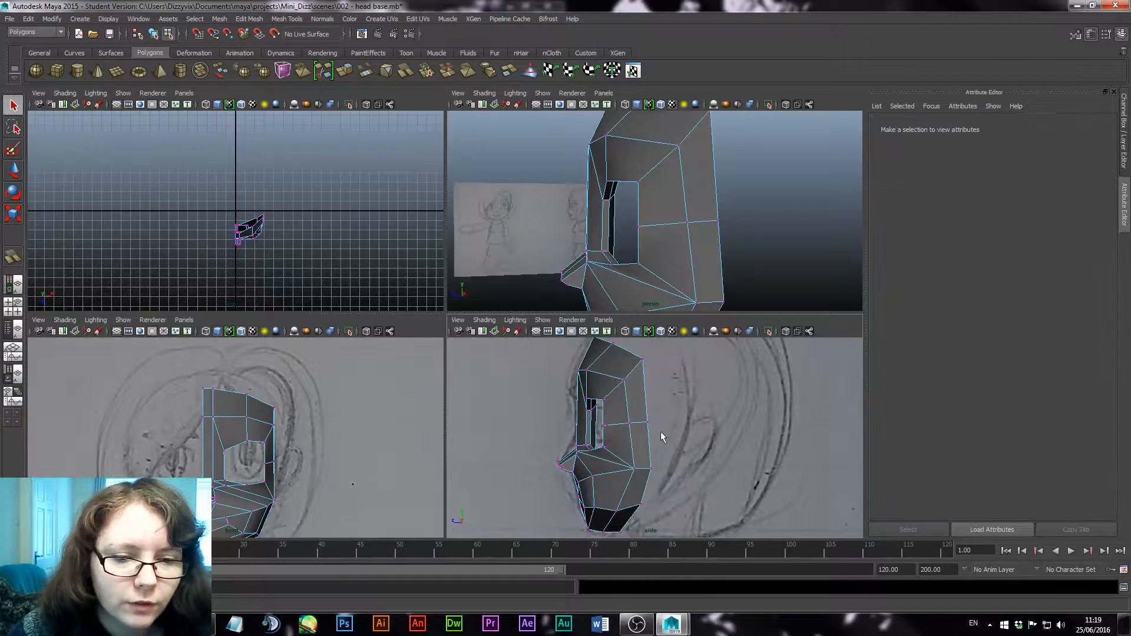
drag(639, 411, 687, 423)
key(w)
drag(641, 457, 654, 507)
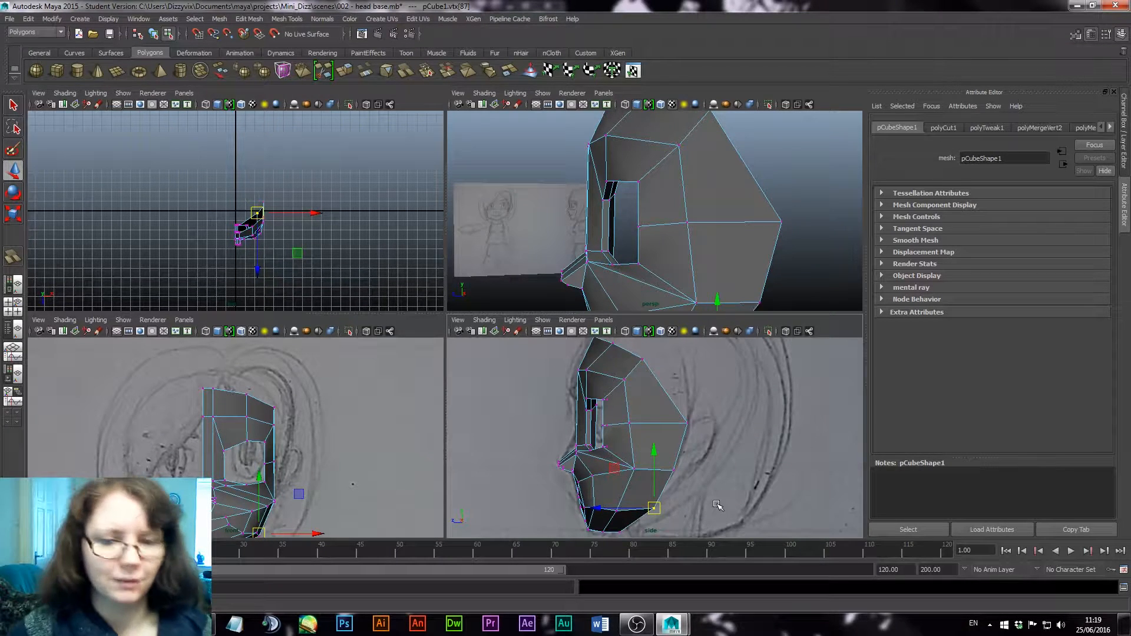
drag(654, 507, 655, 508)
Adjust the rear vertices under the chin to follow the sketched jawline in the side view
alt+middle_drag(645, 514, 655, 453)
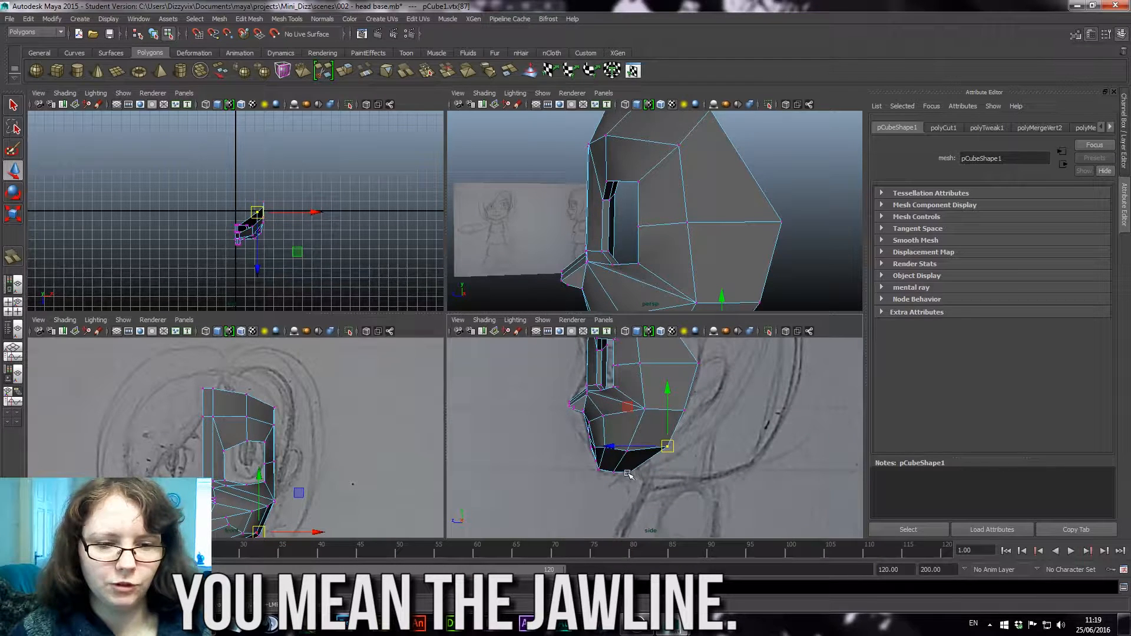
click(639, 474)
drag(624, 471, 584, 473)
click(583, 472)
drag(644, 416, 644, 412)
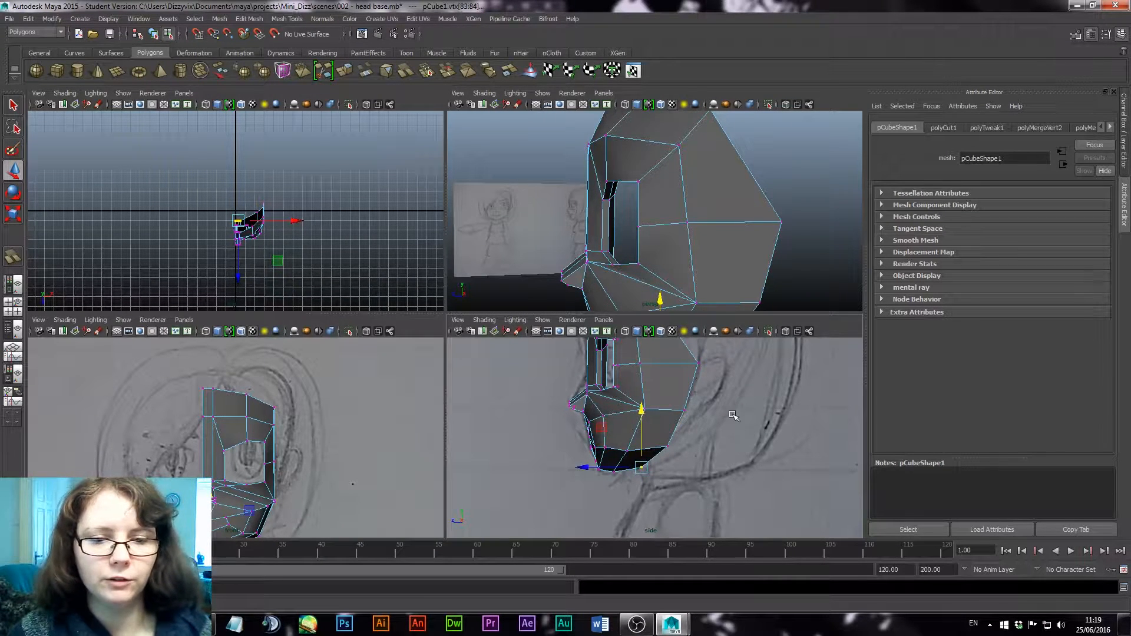
Move the two upper outer vertices of the forehead back to round the head's outline in the side view
alt+middle_drag(730, 425, 722, 516)
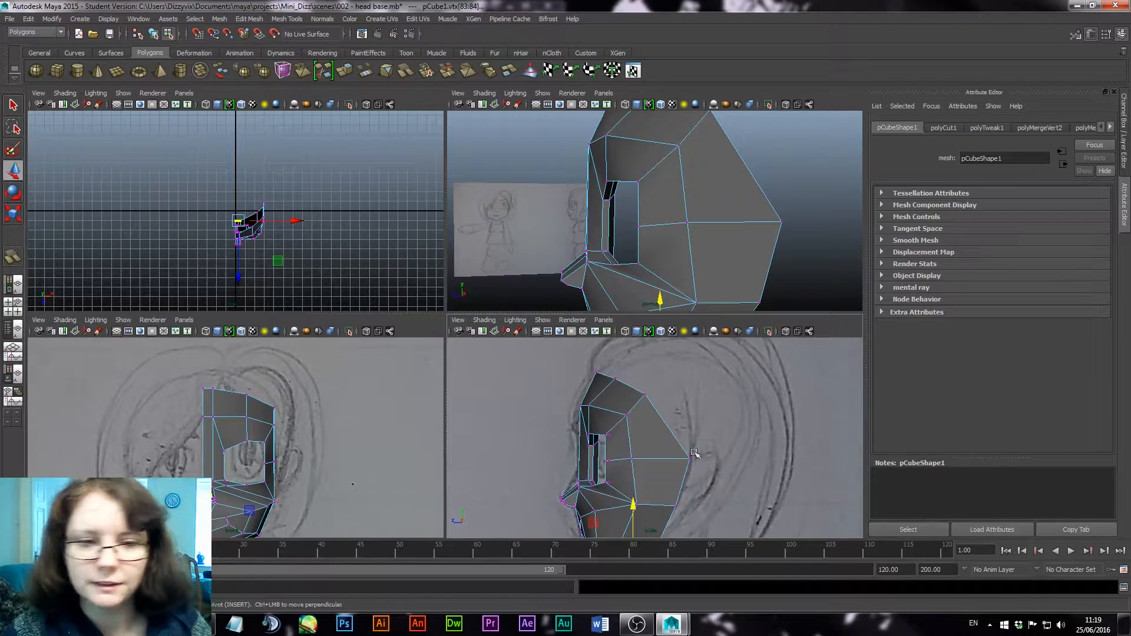
click(645, 393)
drag(646, 393, 621, 374)
click(620, 376)
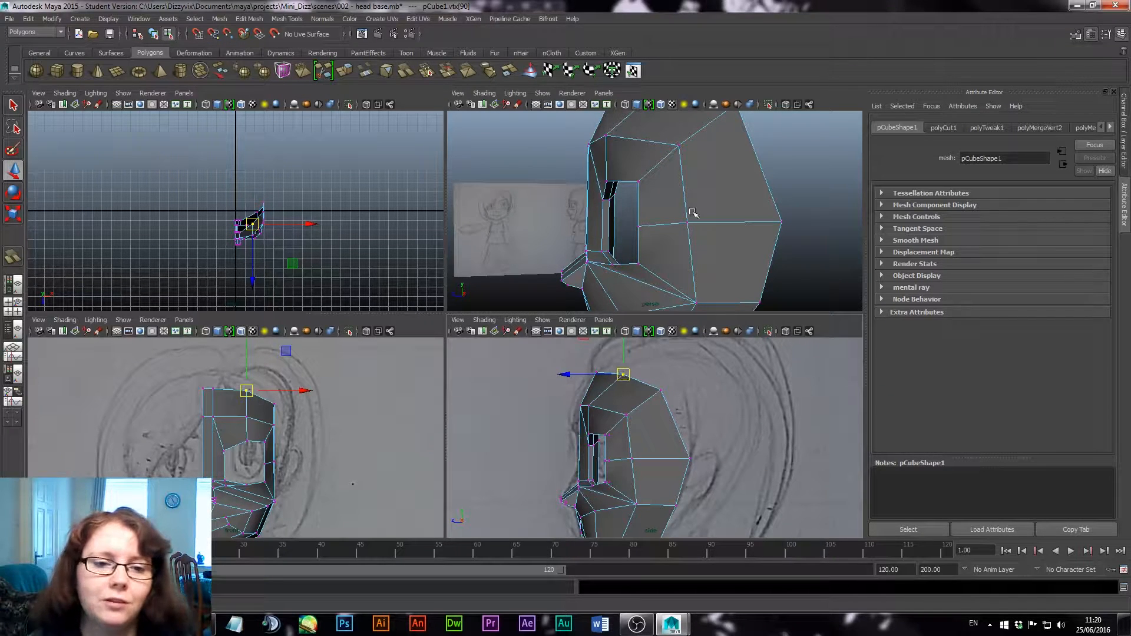
Try to raise the vertex at the top of the forehead in the front view
alt+drag(630, 221, 655, 238)
scroll(253, 412, up, 5)
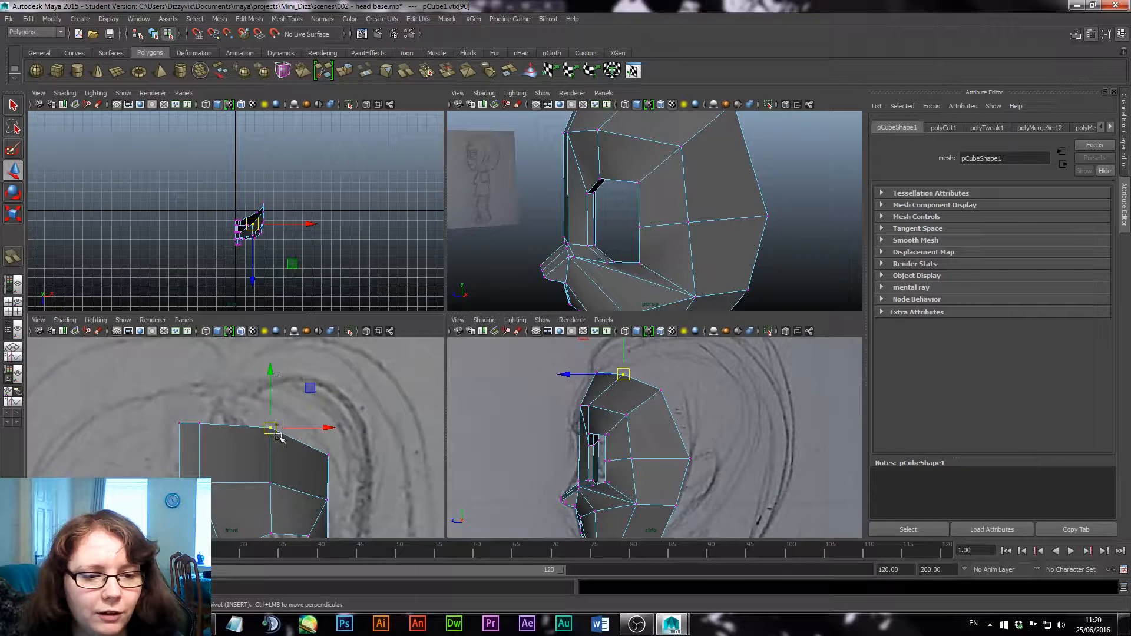
drag(269, 378, 268, 373)
key(ctrl+z)
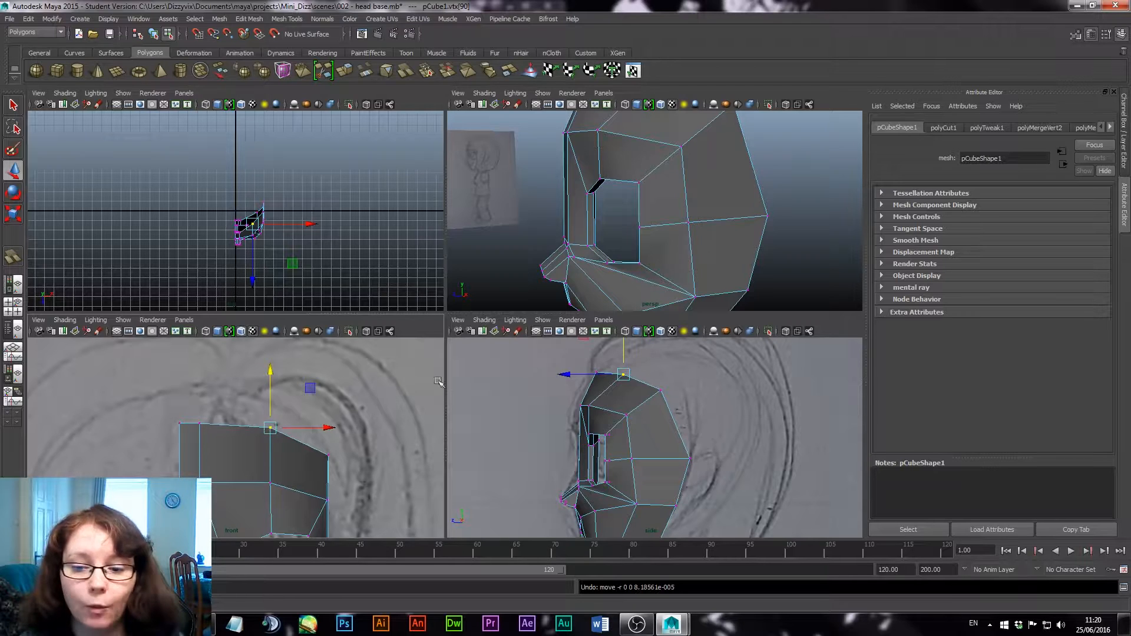
scroll(749, 257, down, 3)
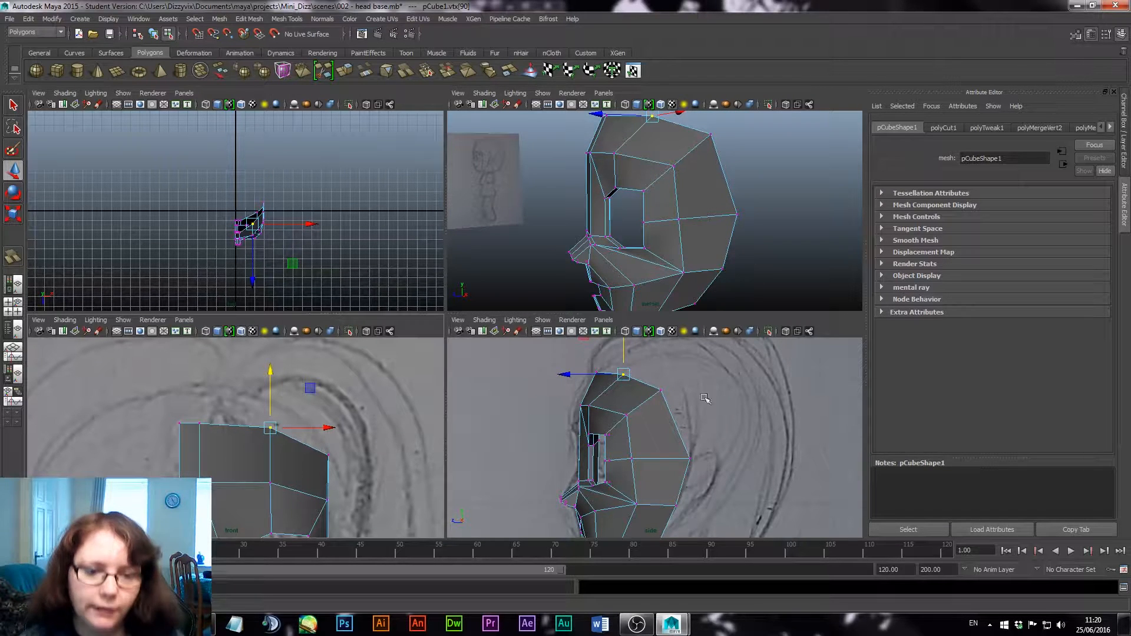
click(583, 361)
drag(583, 360, 650, 361)
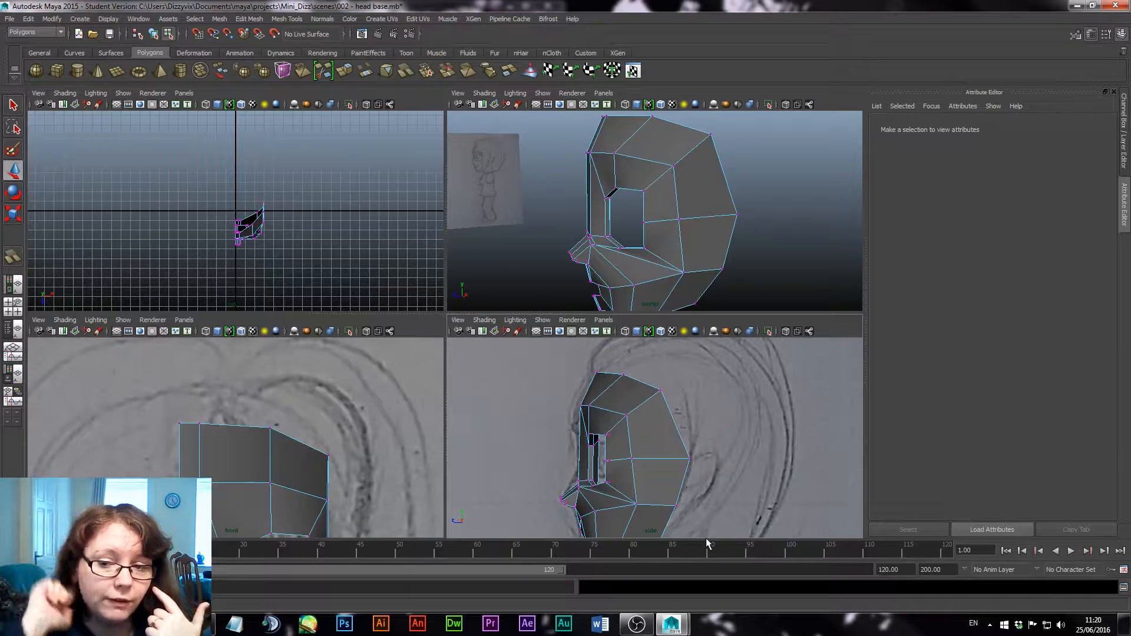
Extrude the outer edges from the forehead top to the ear, moving them 0.957 up and 0.936 back in the side view
right_click(677, 454)
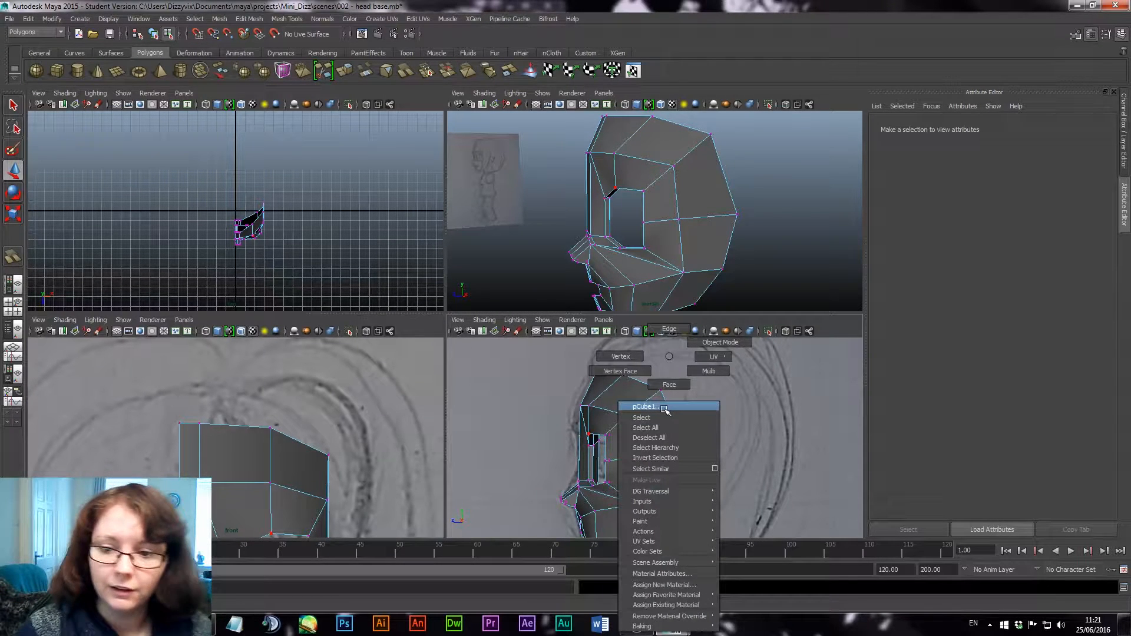
click(669, 329)
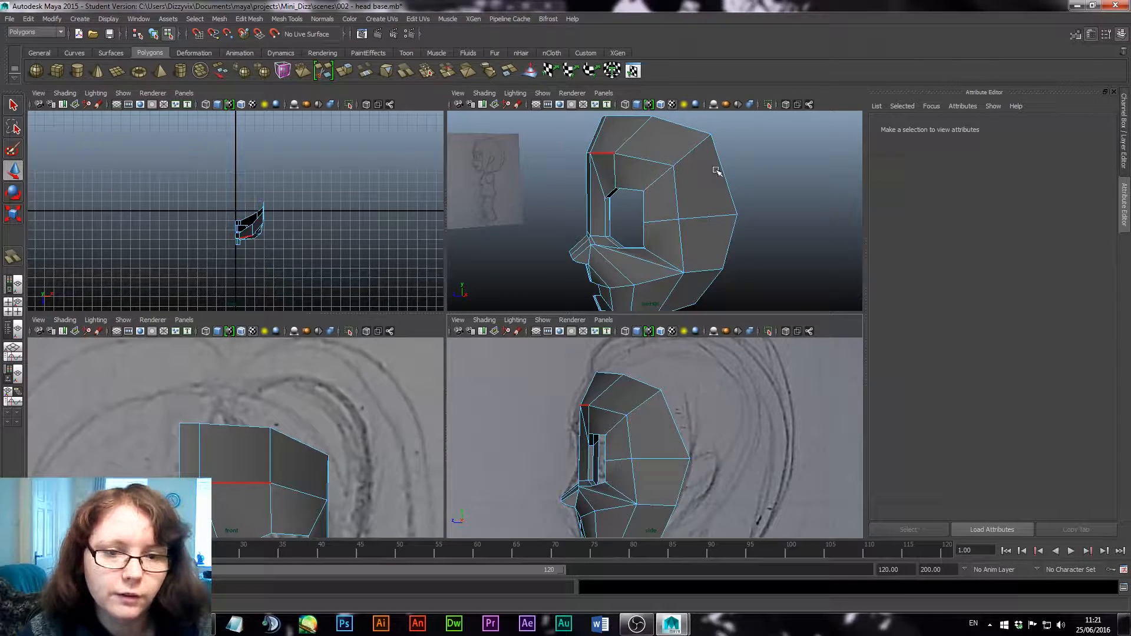
click(662, 184)
alt+drag(662, 185, 613, 229)
click(608, 232)
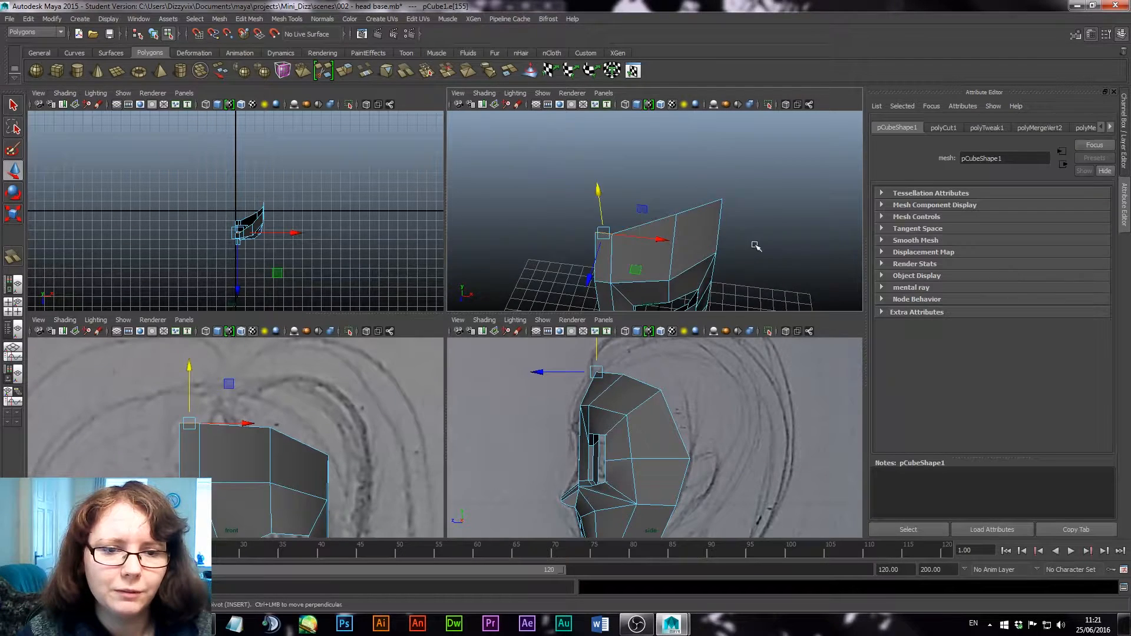
alt+drag(757, 247, 707, 244)
click(702, 245)
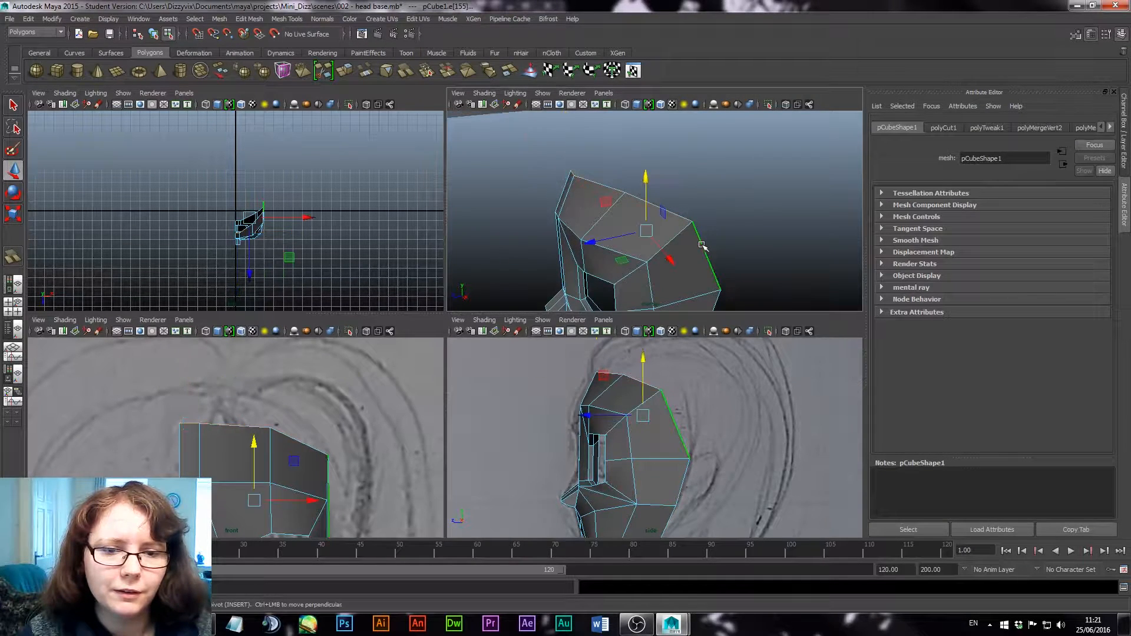
alt+drag(752, 255, 788, 236)
click(345, 73)
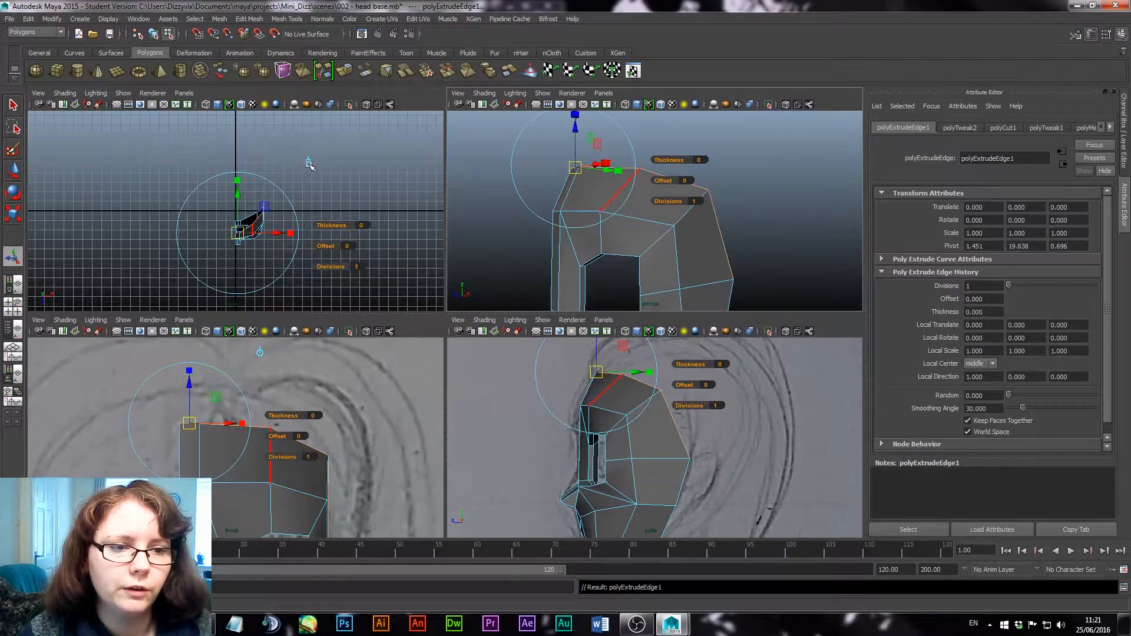
click(307, 163)
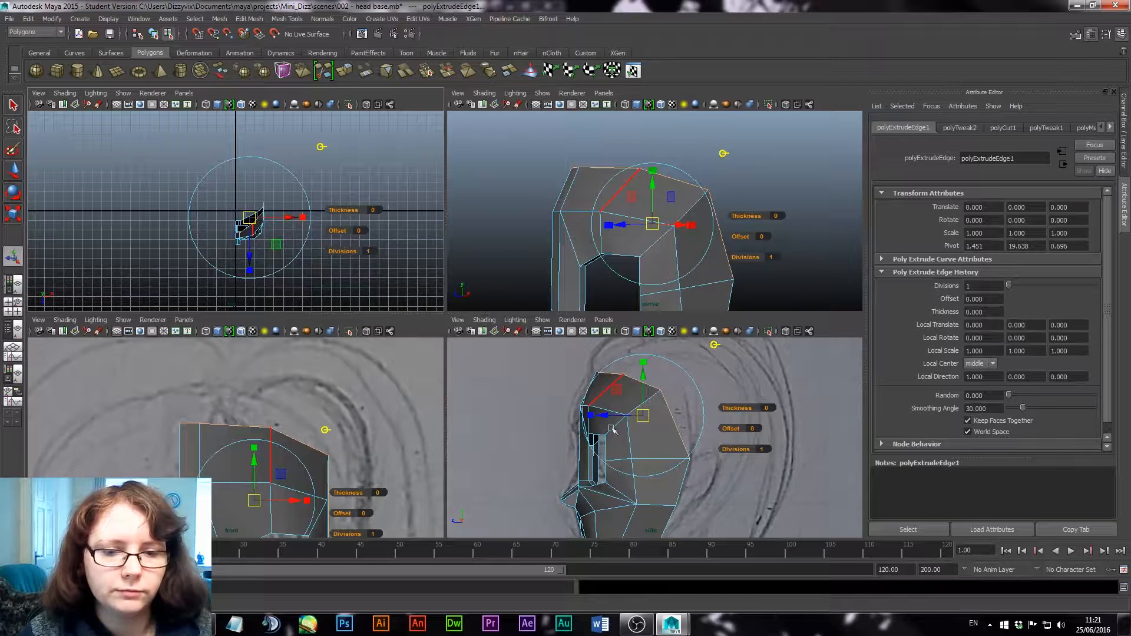
drag(642, 418, 670, 388)
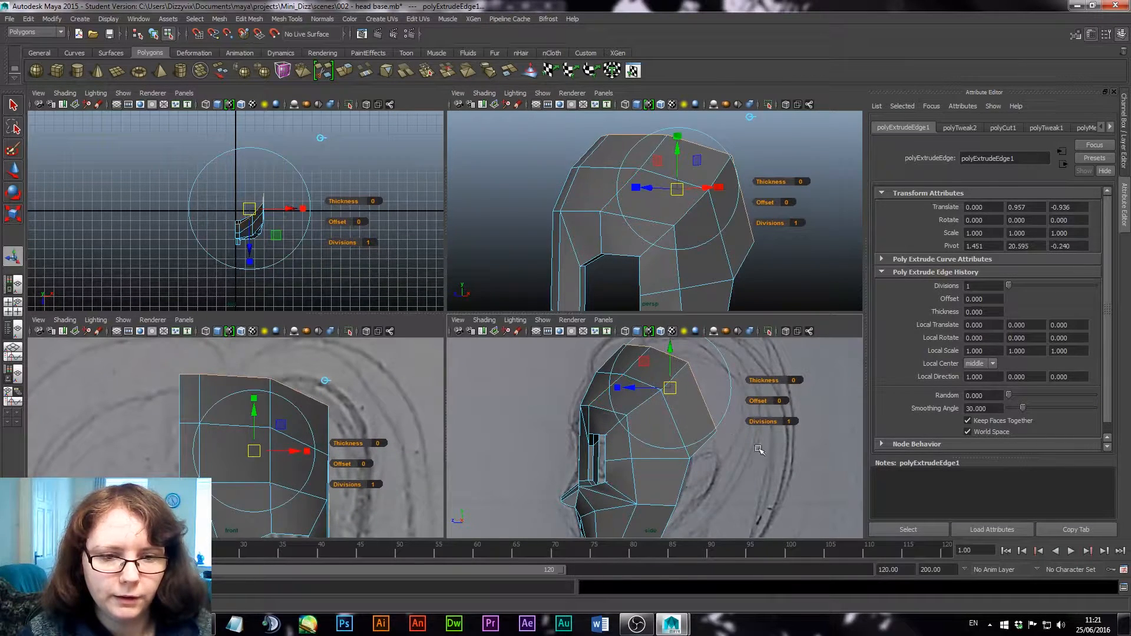
Rotate the extruded edges about -23.8 degrees around the X axis towards the back of the head
click(728, 416)
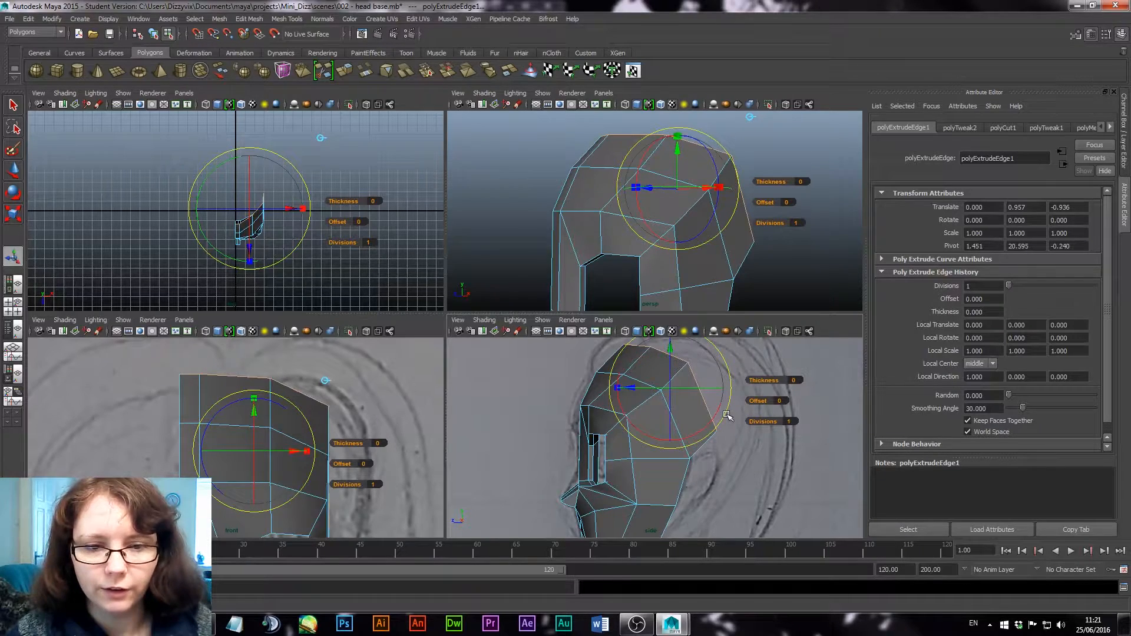
drag(713, 422, 692, 430)
mouse_move(735, 467)
alt+middle_down()
mouse_move(726, 502)
mouse_move(719, 477)
alt+middle_up()
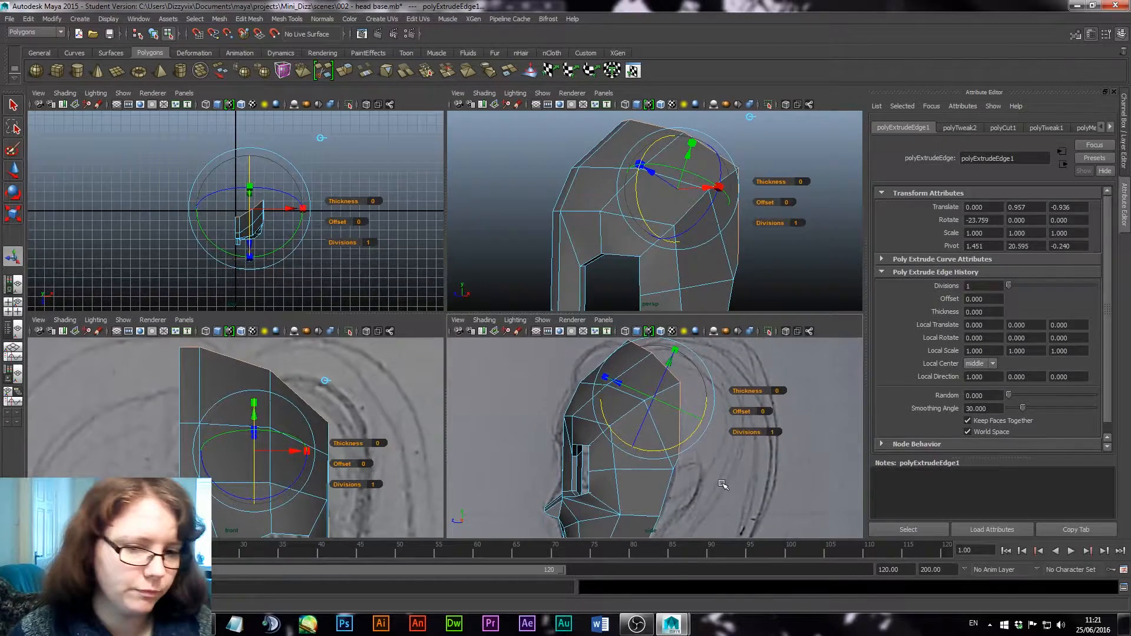
Try to shift the front part of the extruded edges back in the side view
click(723, 484)
key(ctrl+z)
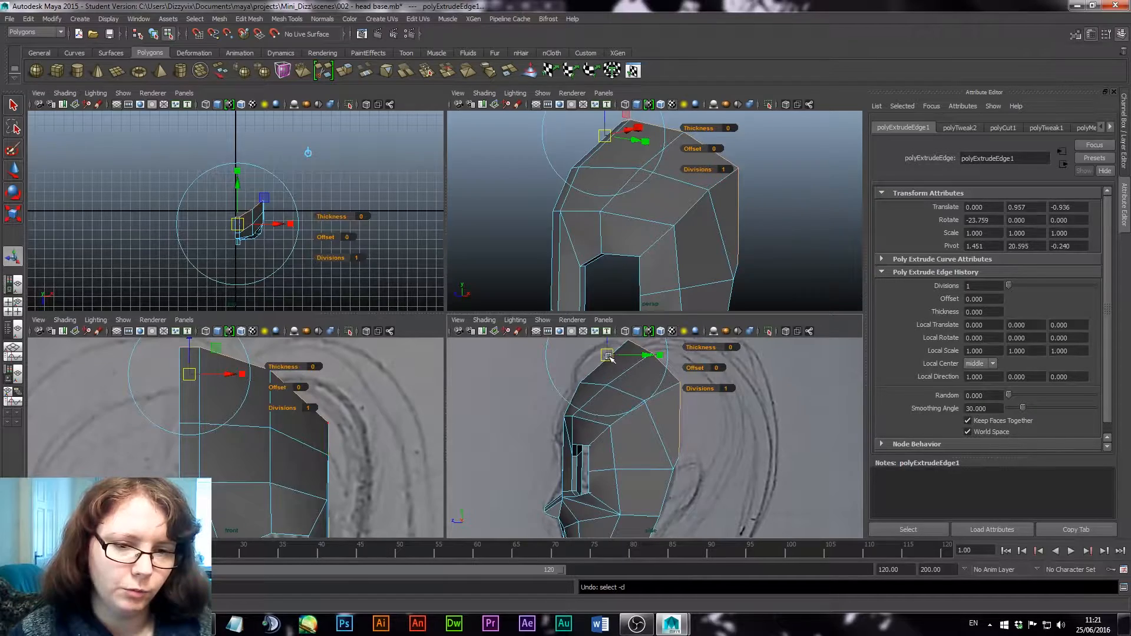
drag(608, 356, 657, 356)
key(ctrl+z)
key(ctrl+z)
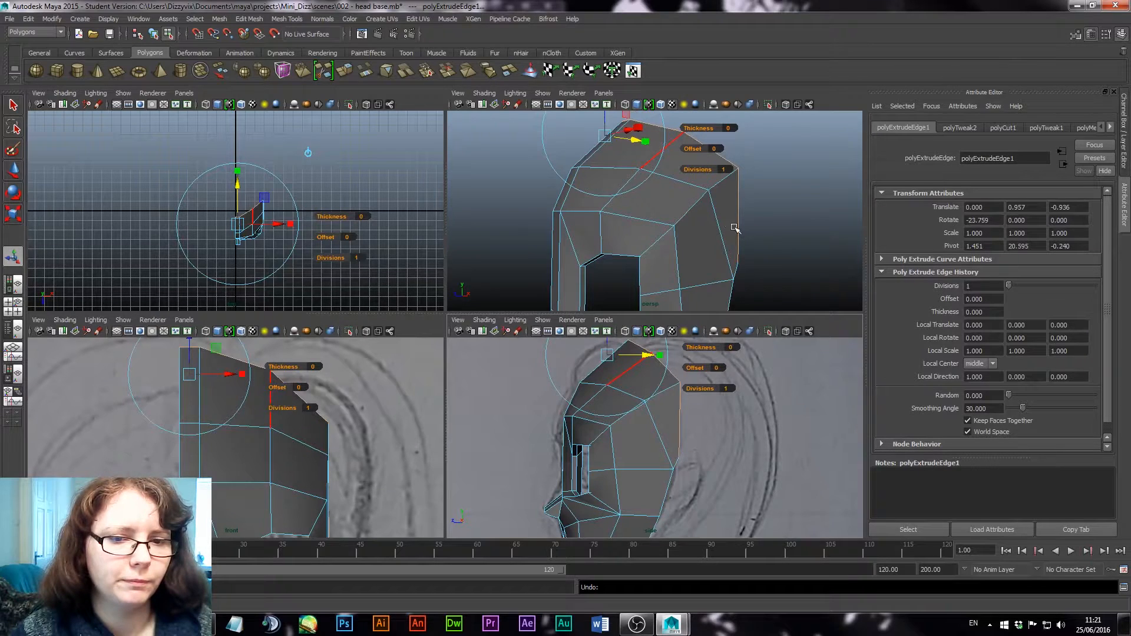
Move the two rear vertices of the extruded strip slightly back in the side view
right_drag(735, 228, 692, 230)
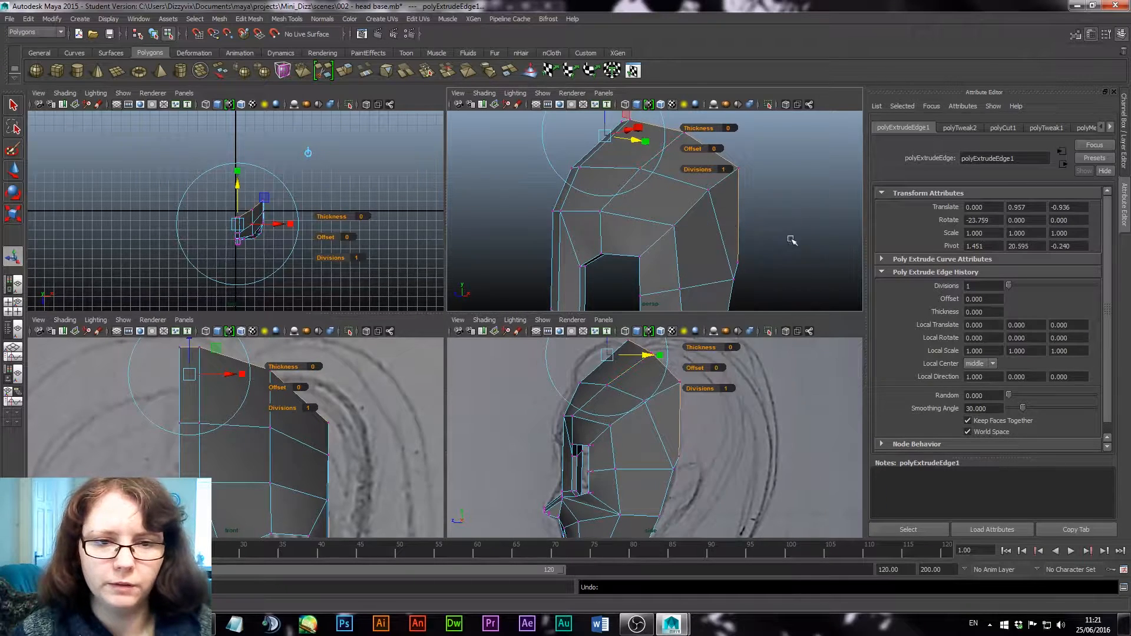
click(735, 259)
key(w)
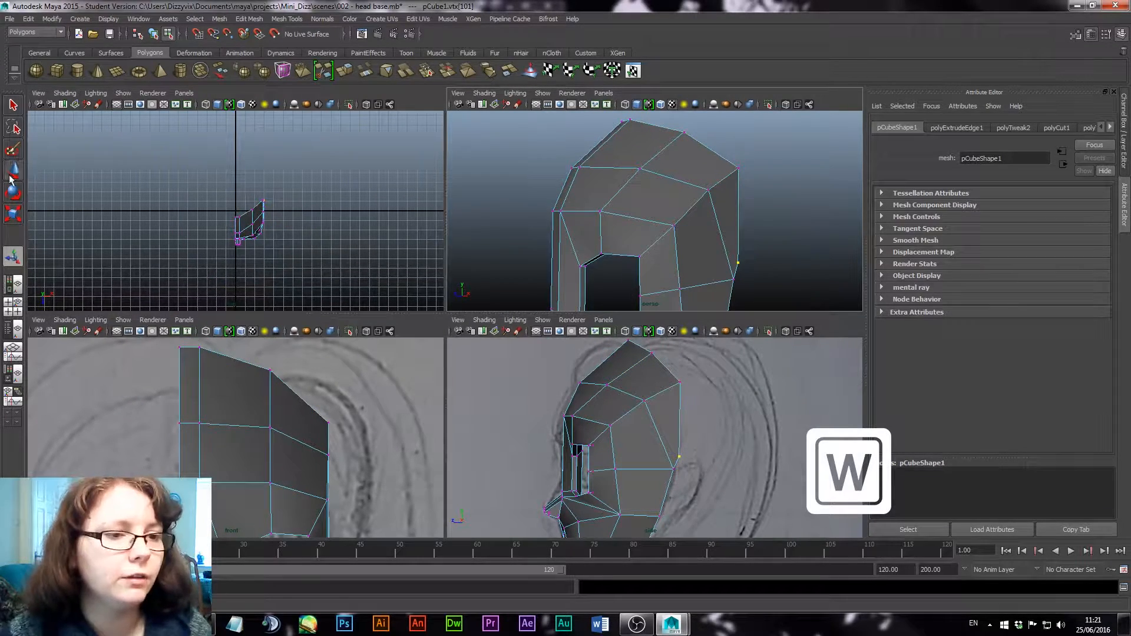
drag(680, 458, 686, 461)
alt+middle_drag(721, 418, 729, 457)
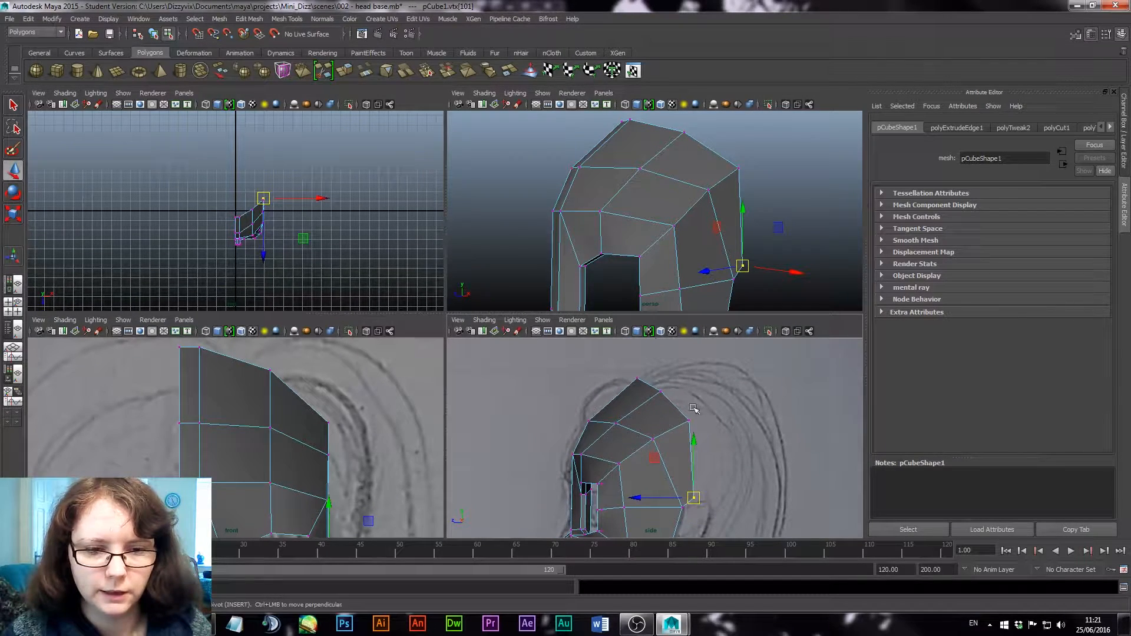
drag(681, 420, 709, 425)
middle_drag(713, 424, 718, 427)
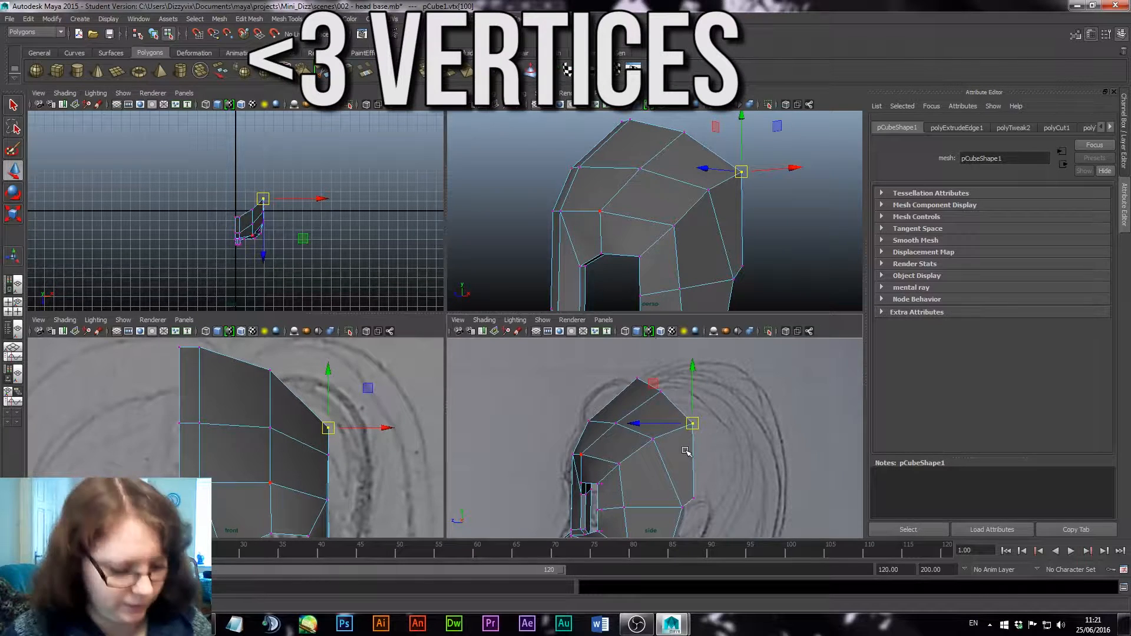
Move the extruded strip's upper rear corner vertex back in the side view, towards the back of the head
drag(683, 424, 645, 427)
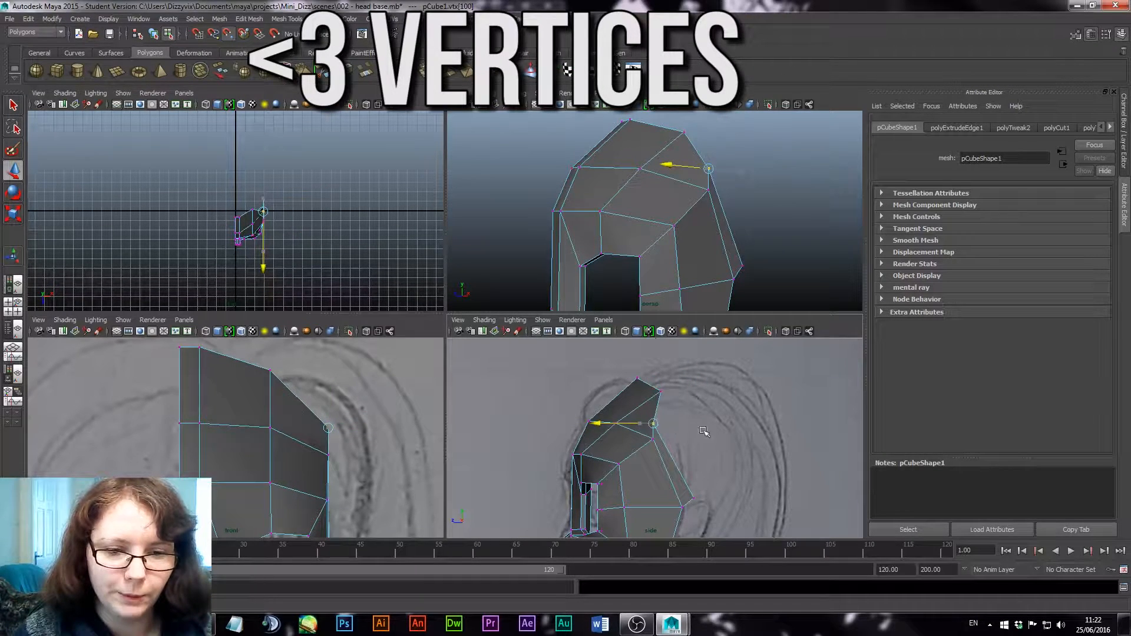
key(ctrl+z)
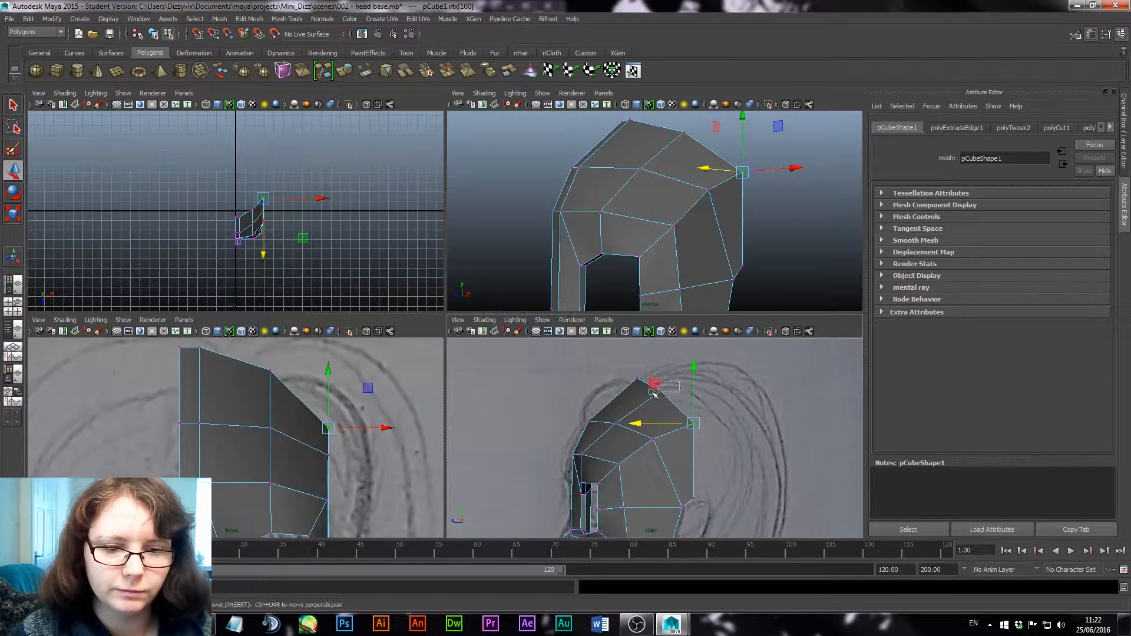
drag(652, 393, 588, 382)
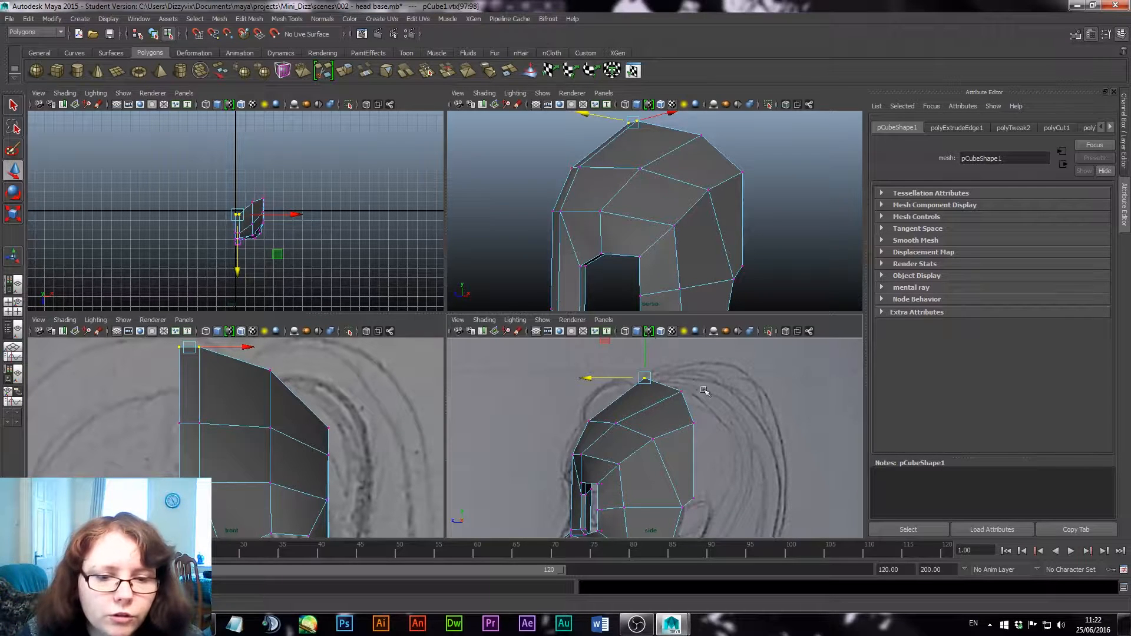
Lower the strip's crown and outer rear vertices slightly in the side view to round the top of the head
alt+middle_drag(704, 391, 709, 431)
drag(648, 363, 691, 389)
click(685, 432)
click(698, 463)
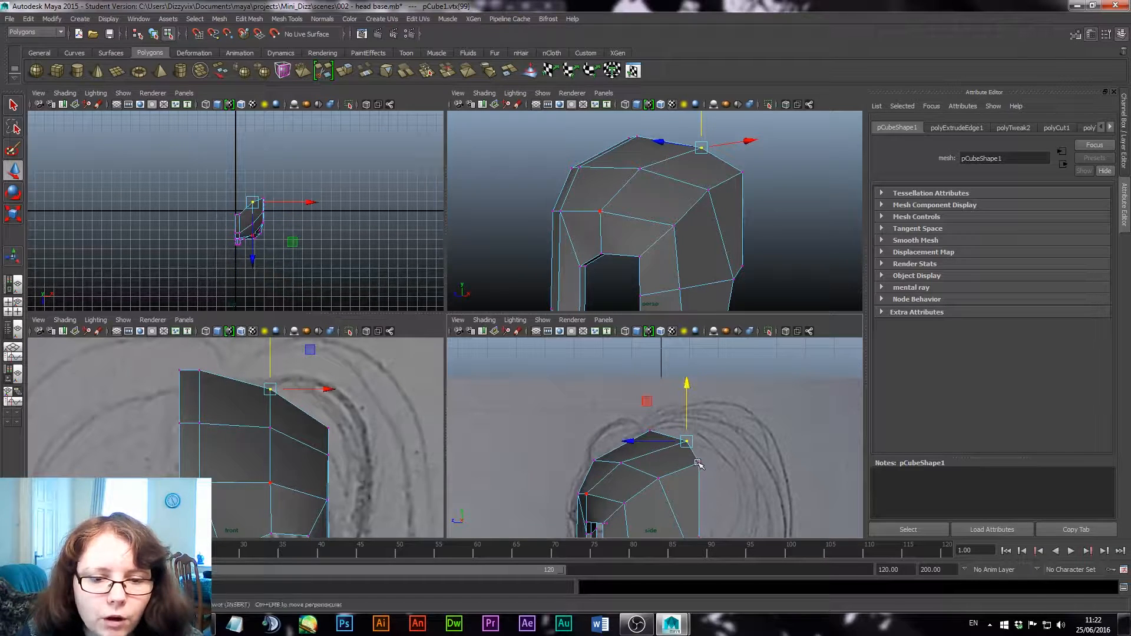
drag(703, 402, 702, 415)
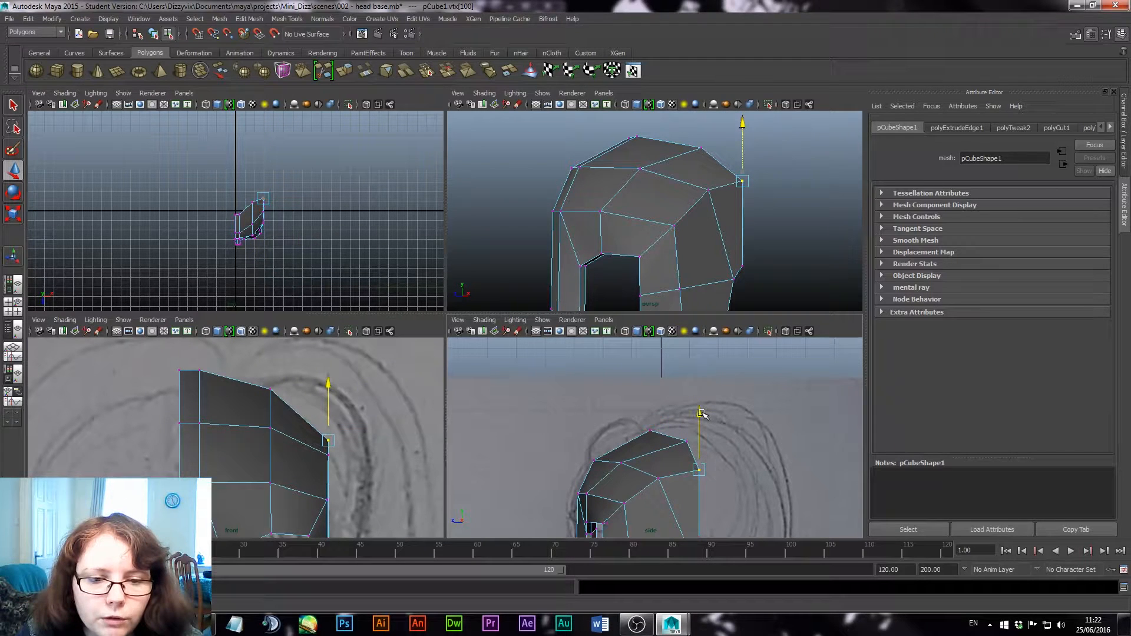
alt+middle_drag(725, 489, 719, 424)
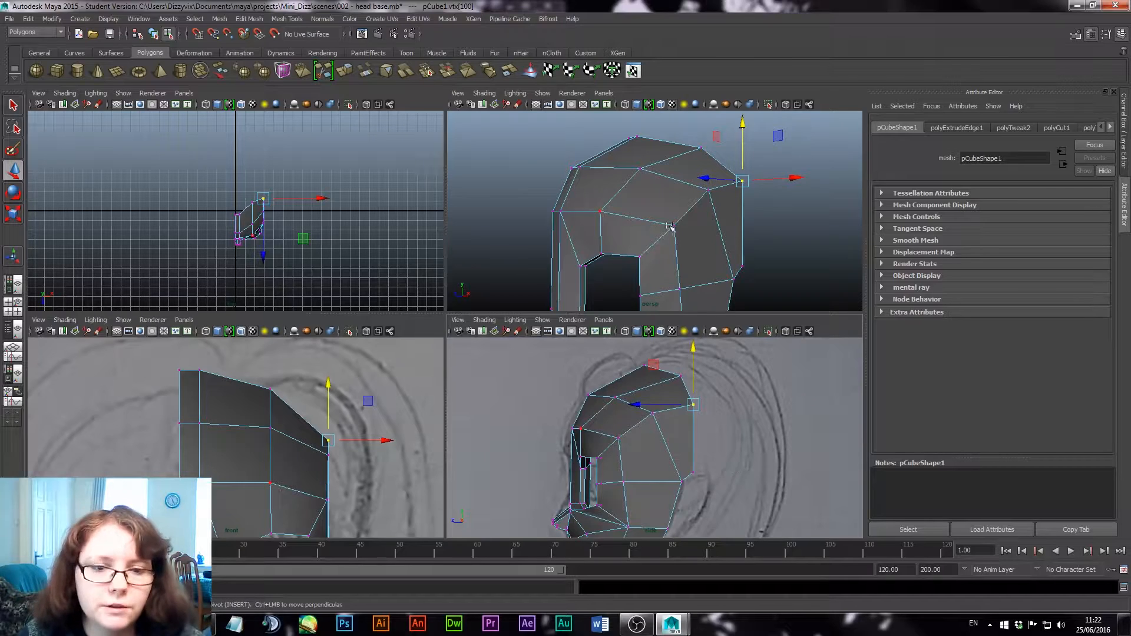
Extrude the rear border edges from crown to ear, moving them -0.428 in Y and -1.222 in Z, and rotate them towards the back
right_drag(670, 226, 683, 196)
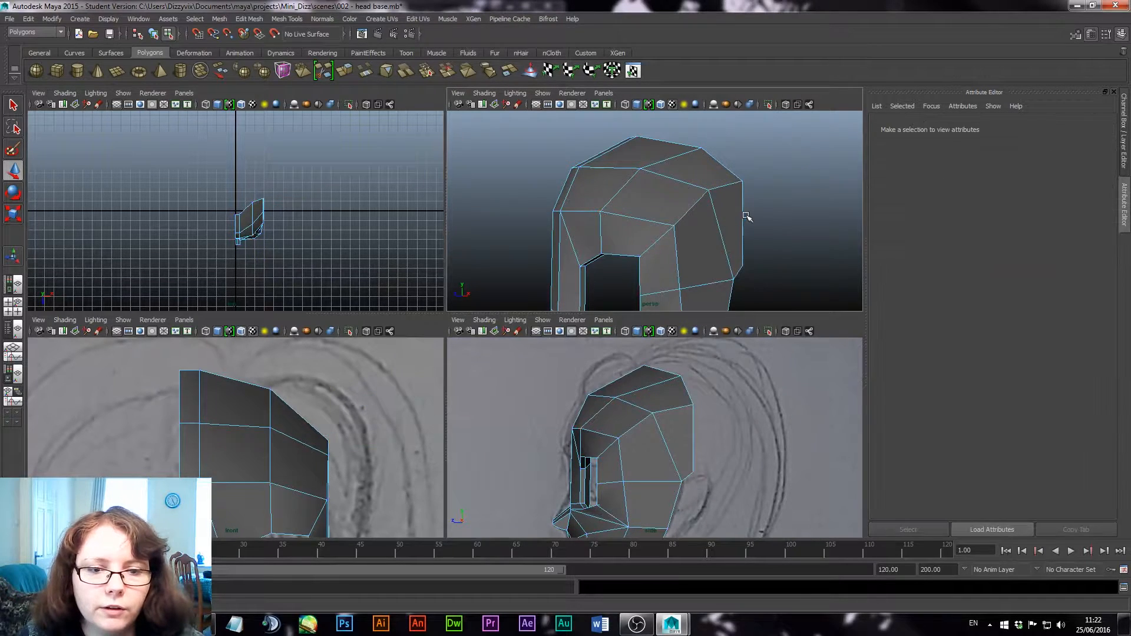
click(742, 216)
alt+drag(742, 216, 625, 139)
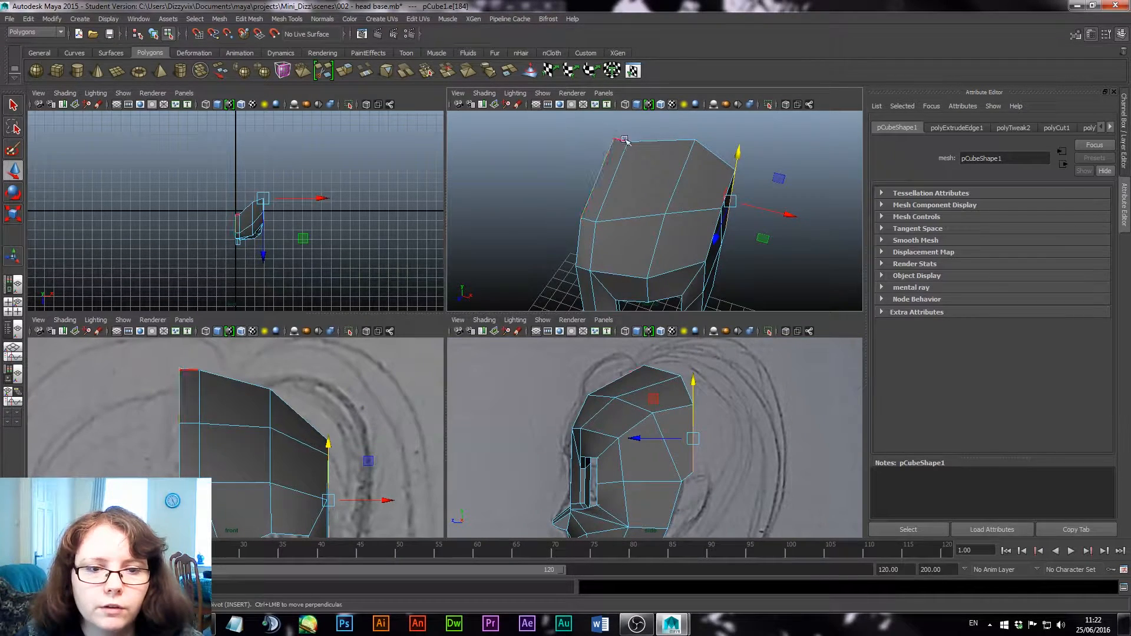
double_click(618, 142)
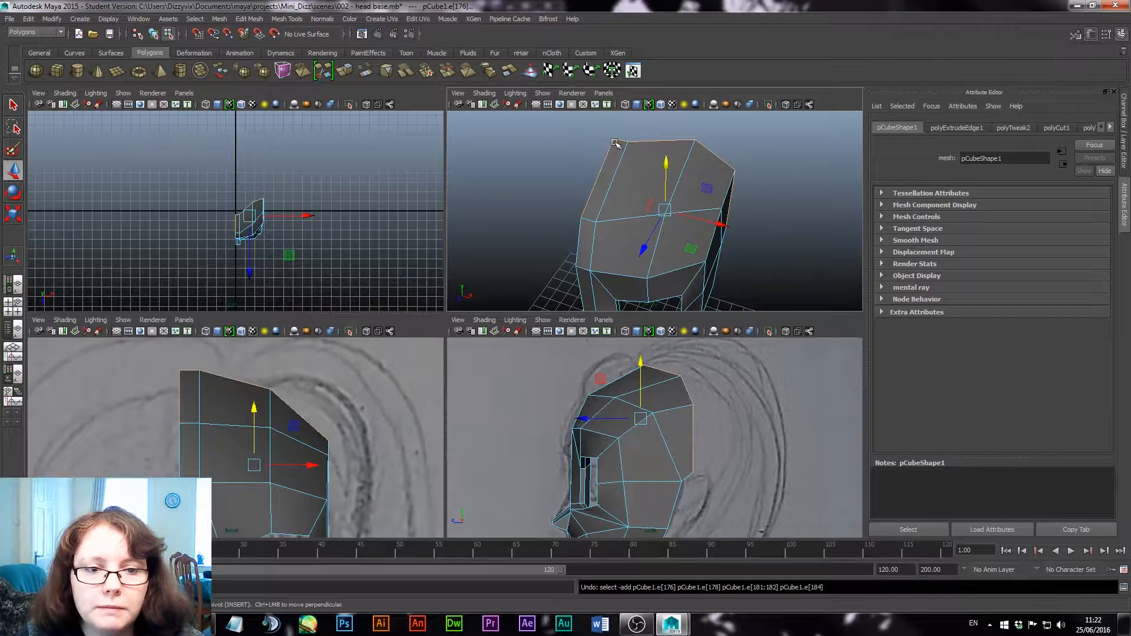
click(623, 138)
alt+drag(623, 138, 631, 242)
shift+click(742, 220)
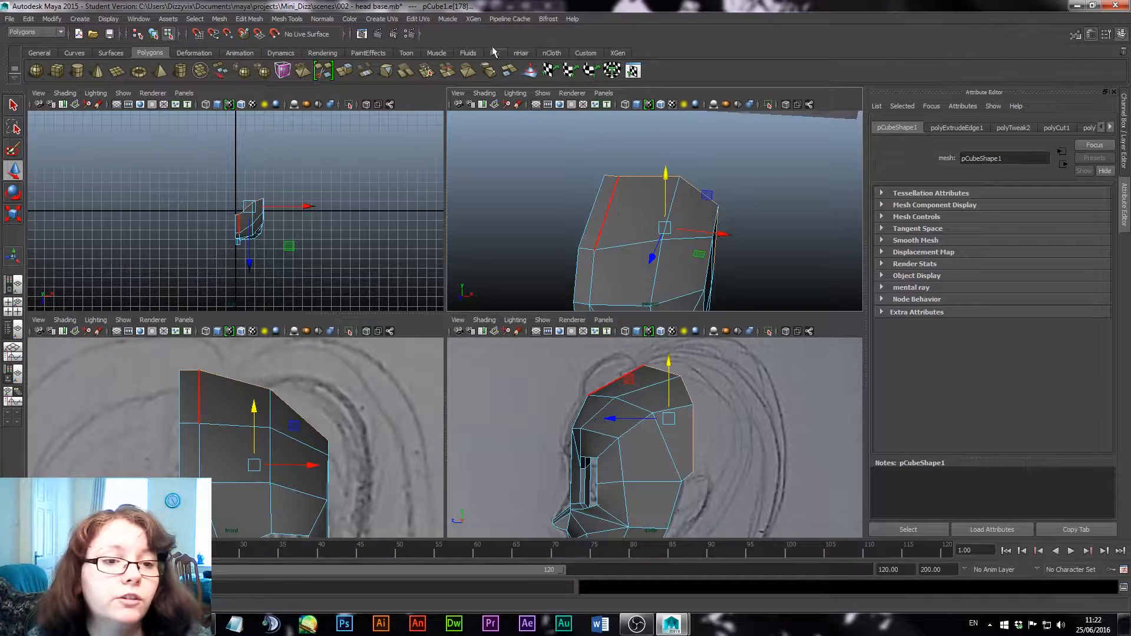
click(347, 72)
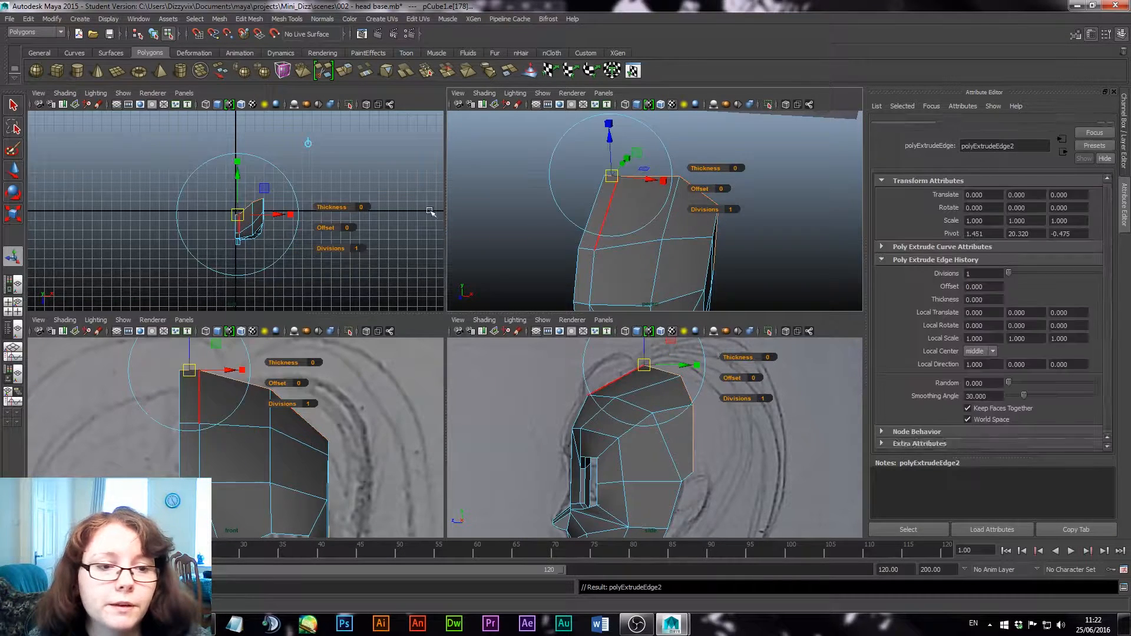
click(308, 143)
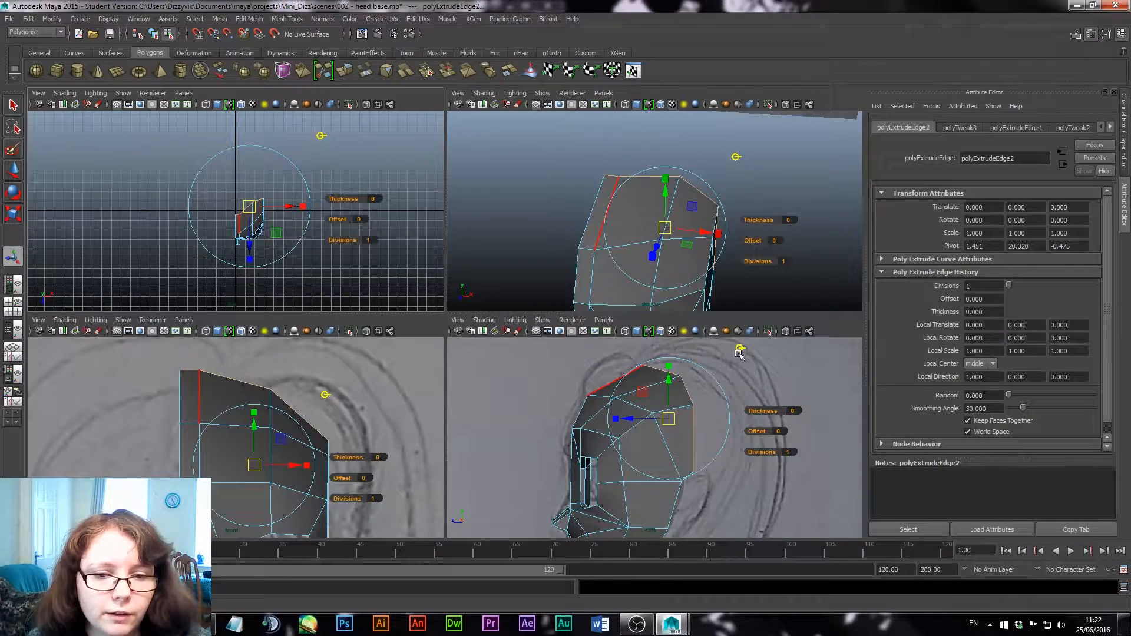
drag(669, 422, 705, 434)
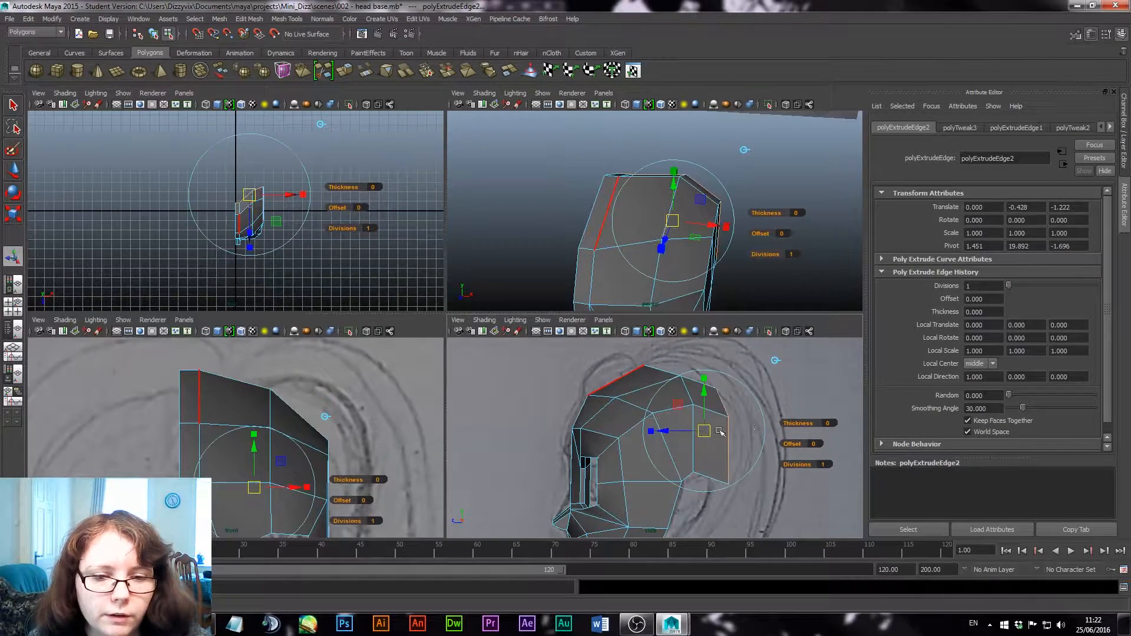
click(764, 421)
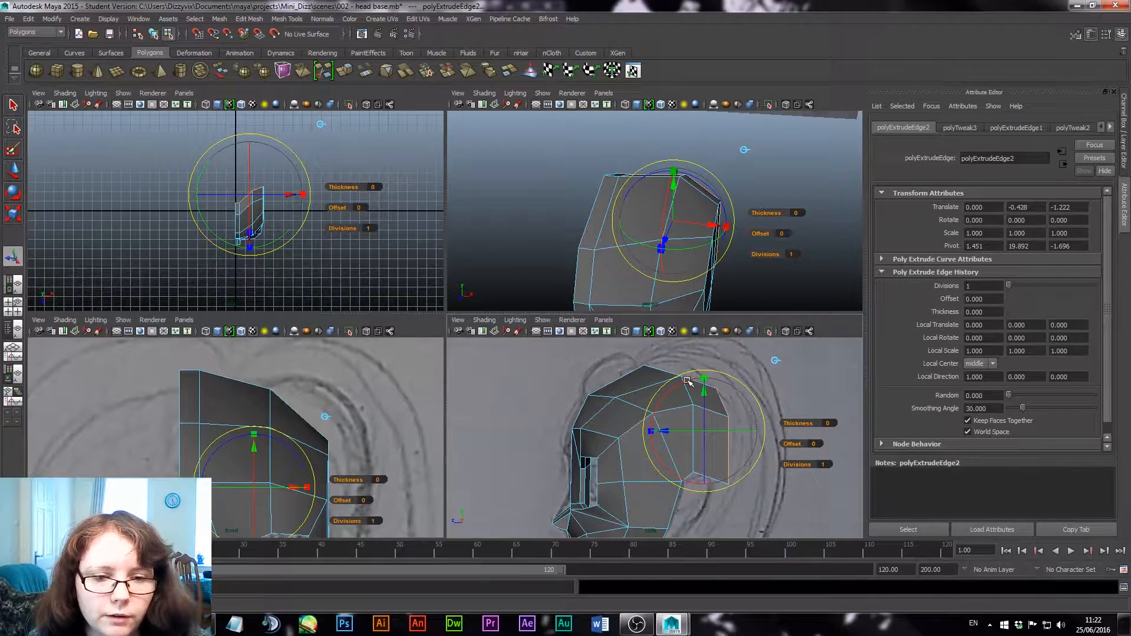
drag(687, 381, 722, 388)
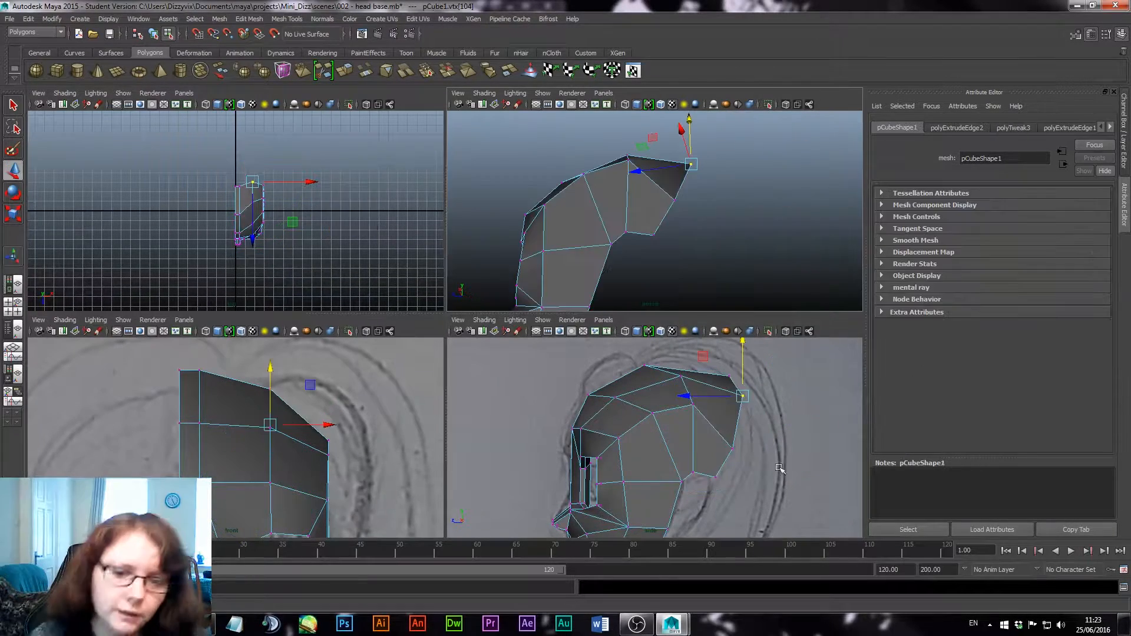
Move the new strip's rear vertices down and back in the side view and adjust the height of its middle vertex
mouse_move(722, 441)
mouse_down()
mouse_move(746, 457)
mouse_move(724, 457)
mouse_up()
drag(713, 366, 740, 445)
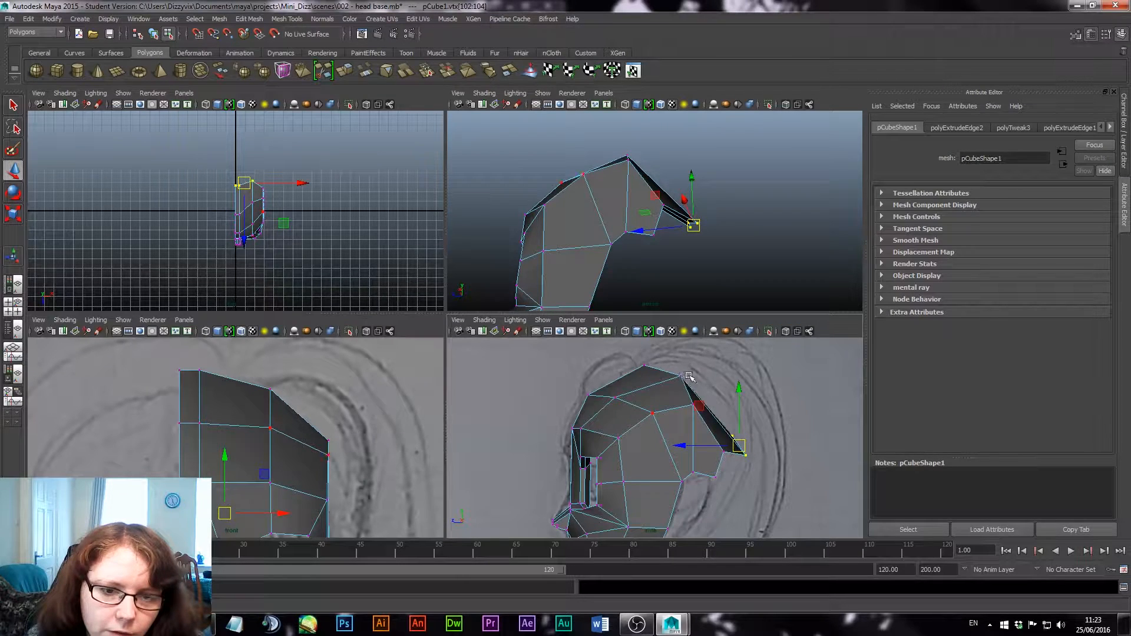
alt+drag(755, 223, 694, 239)
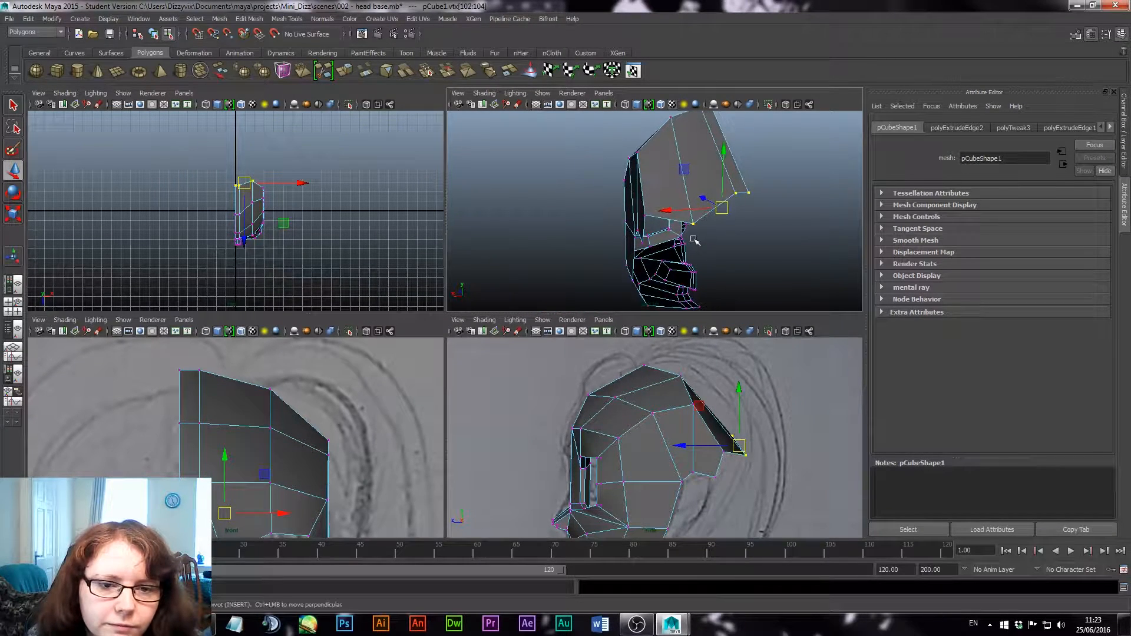
click(693, 223)
drag(693, 170, 694, 145)
Reposition the strip's rear vertices in the side view along the back of the head and check the smoothed preview
alt+drag(804, 274, 610, 259)
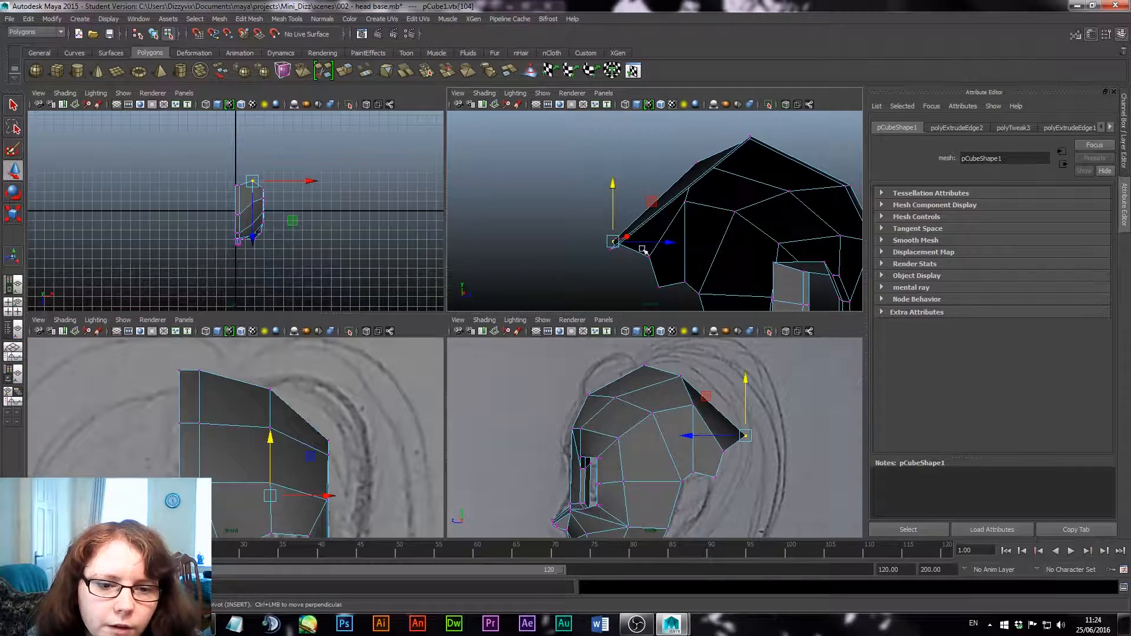
drag(633, 362, 662, 372)
drag(589, 361, 623, 356)
mouse_move(757, 427)
alt+middle_down()
mouse_move(751, 396)
mouse_move(742, 418)
alt+middle_up()
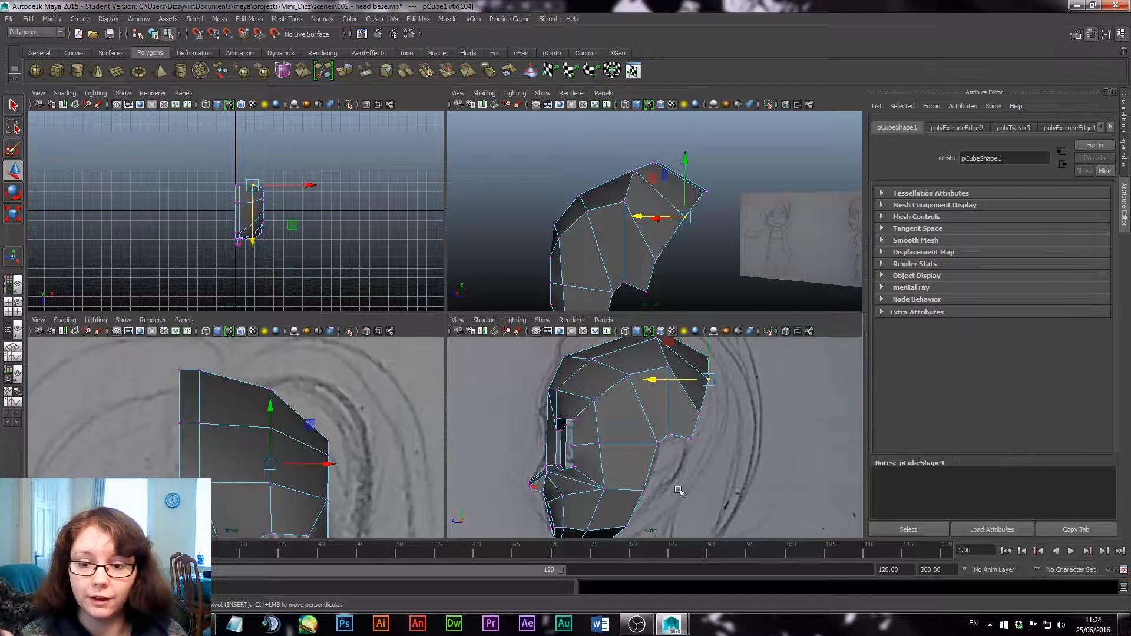
alt+middle_drag(671, 490, 677, 451)
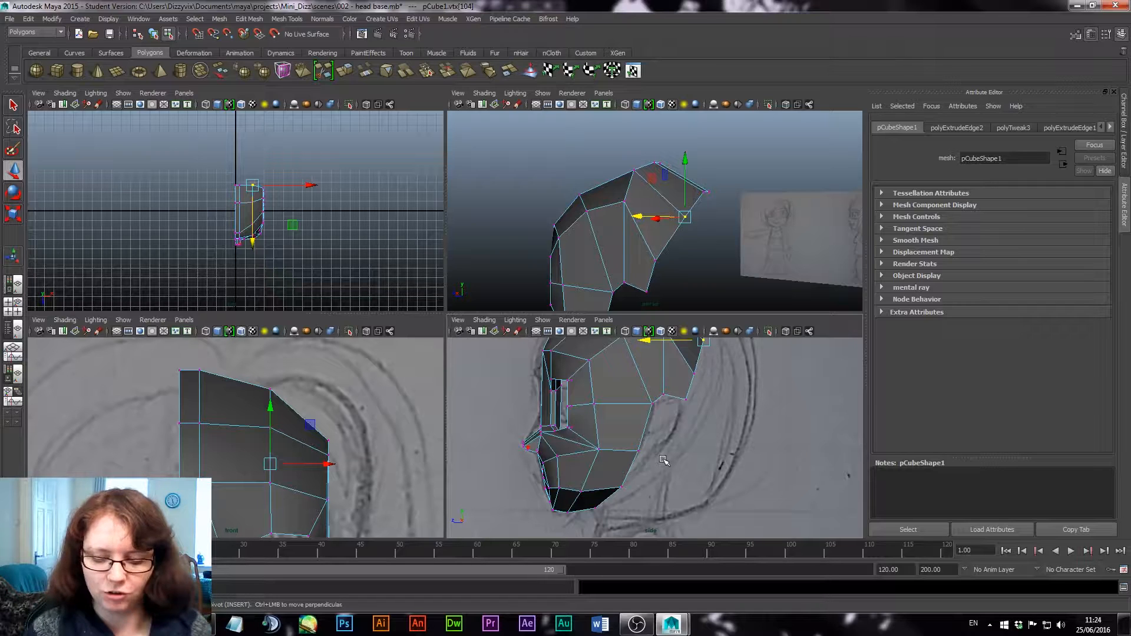
key(3)
key(1)
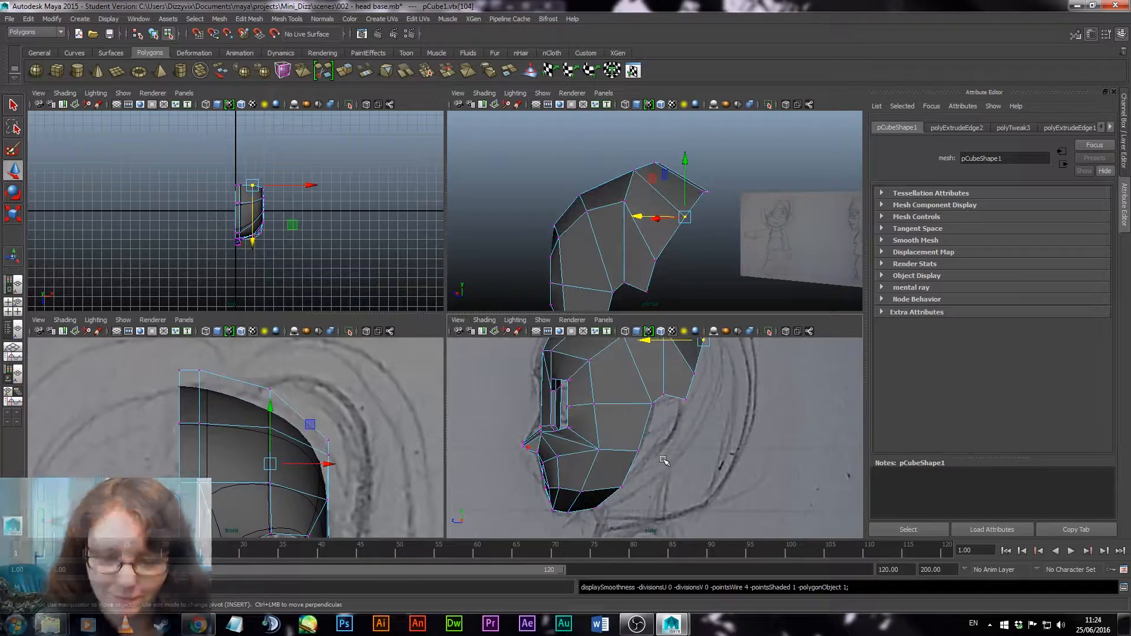
Extrude the rear border edges 1.453 down, rotate them about -68.6 degrees around X, and extend them further downwards
mouse_move(649, 265)
right_down()
mouse_move(651, 278)
mouse_move(653, 253)
right_up()
alt+drag(689, 262, 643, 264)
key(g)
click(760, 167)
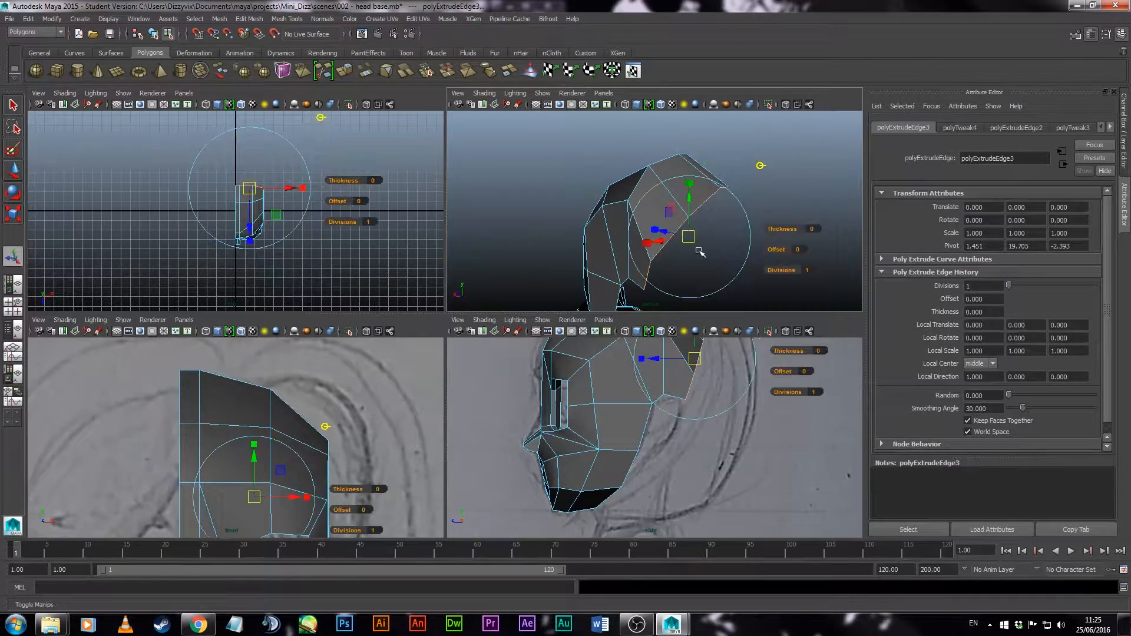
alt+middle_drag(699, 250, 758, 240)
drag(751, 195, 795, 287)
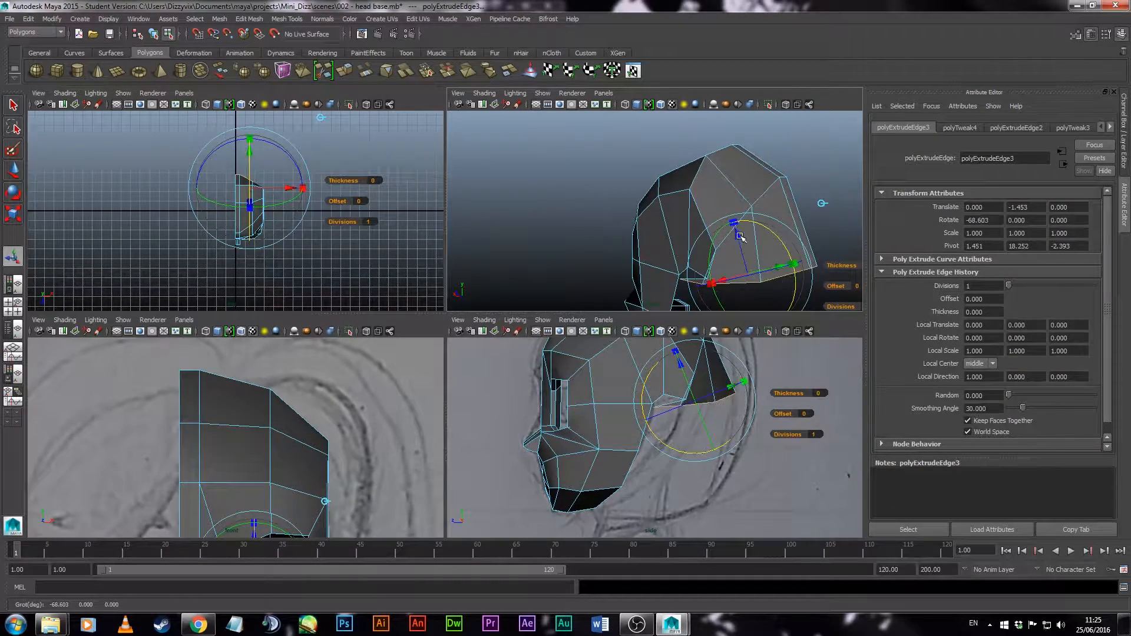
drag(737, 232, 751, 285)
click(834, 255)
alt+middle_drag(835, 255, 835, 182)
Move the new strip's bottom vertices forward in the side view to shape the lower back of the head
click(714, 471)
alt+middle_drag(714, 437, 677, 445)
scroll(717, 424, up, 3)
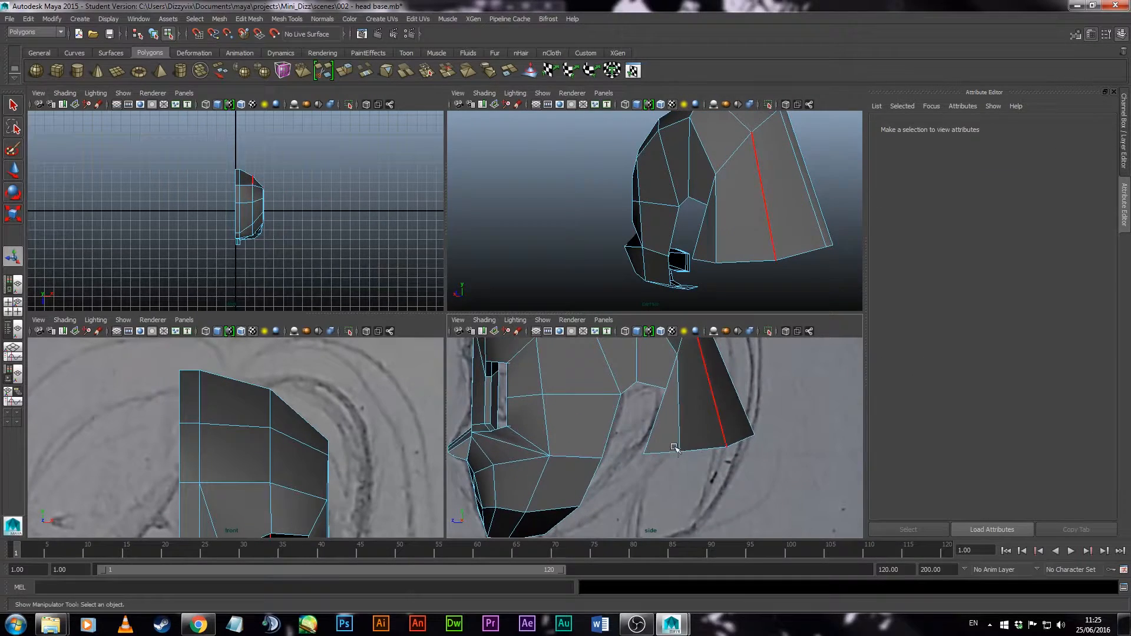
right_drag(716, 448, 663, 449)
click(642, 455)
key(w)
drag(644, 454, 631, 456)
click(680, 451)
drag(680, 451, 665, 451)
drag(723, 407, 781, 469)
drag(740, 441, 701, 424)
mouse_move(703, 406)
mouse_down()
mouse_move(730, 431)
mouse_move(697, 407)
mouse_up()
Adjust the vertices at the back of the head and behind the ear in the side view
alt+middle_drag(697, 406, 687, 493)
drag(673, 385, 695, 353)
drag(677, 365, 648, 476)
click(683, 402)
click(680, 397)
click(667, 443)
click(656, 477)
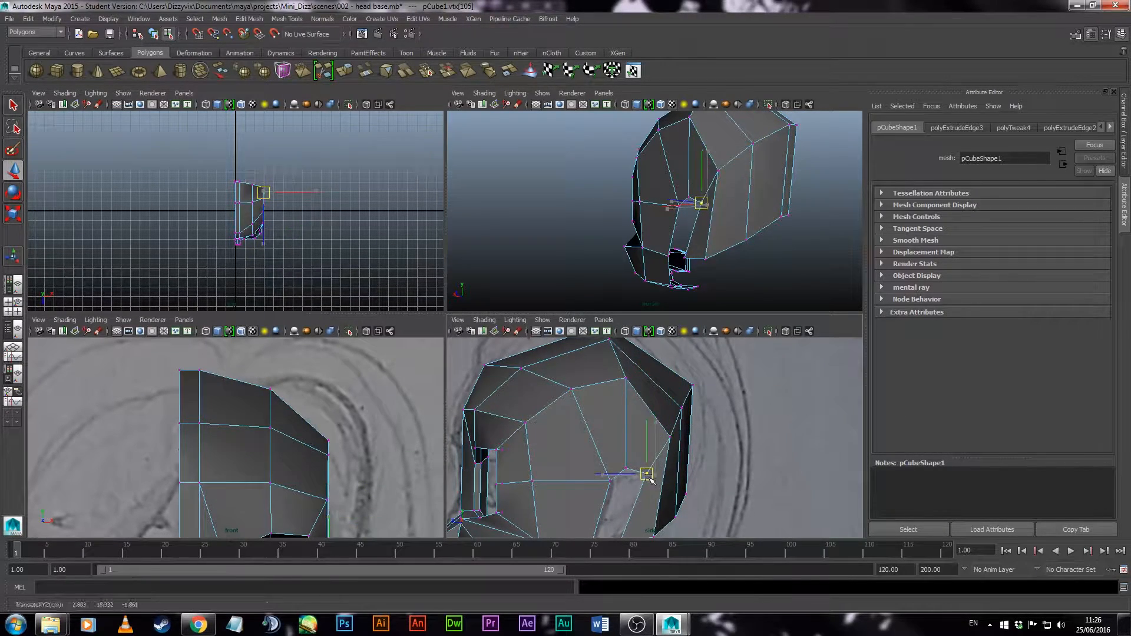
Raise the strip's bottom edge vertices slightly in the side view
alt+middle_drag(647, 476, 657, 403)
drag(614, 462, 675, 490)
drag(644, 410, 645, 404)
click(684, 445)
drag(684, 444, 683, 439)
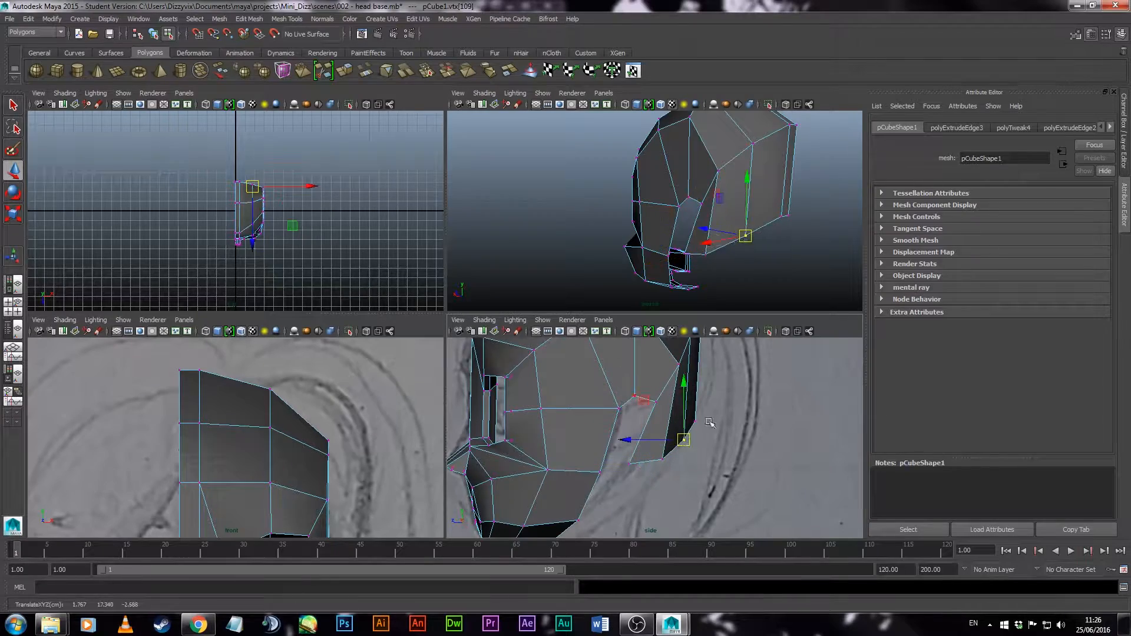
Adjust the strip's bottom vertices in the perspective view and reposition the two lowest vertices near the centre line
alt+drag(760, 236, 651, 250)
drag(642, 254, 644, 255)
click(642, 280)
alt+drag(715, 262, 654, 265)
drag(616, 219, 674, 243)
drag(564, 218, 624, 242)
click(767, 392)
alt+middle_drag(767, 392, 739, 458)
alt+drag(550, 226, 680, 231)
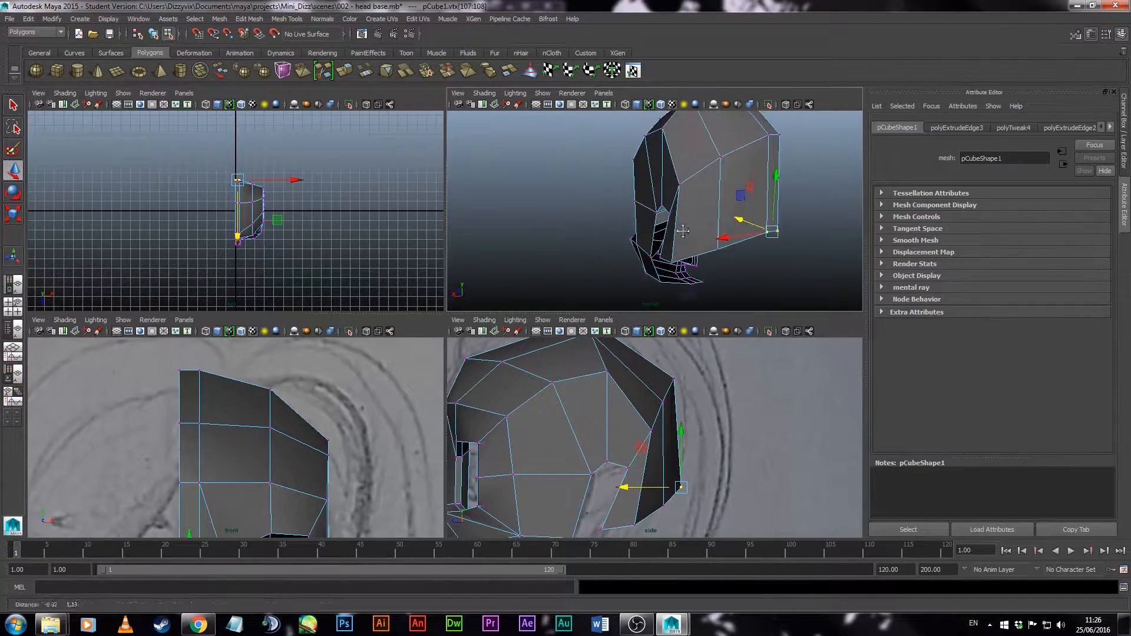
Shift individual vertices across the back of the head in the perspective view to even out its curvature
alt+drag(756, 233, 703, 259)
drag(590, 263, 596, 263)
alt+drag(588, 261, 480, 265)
click(677, 183)
drag(620, 182, 687, 228)
alt+drag(816, 262, 730, 236)
click(677, 272)
drag(617, 272, 796, 242)
click(636, 281)
click(728, 176)
drag(708, 199, 712, 195)
alt+drag(846, 289, 873, 181)
alt+middle_drag(676, 454, 679, 381)
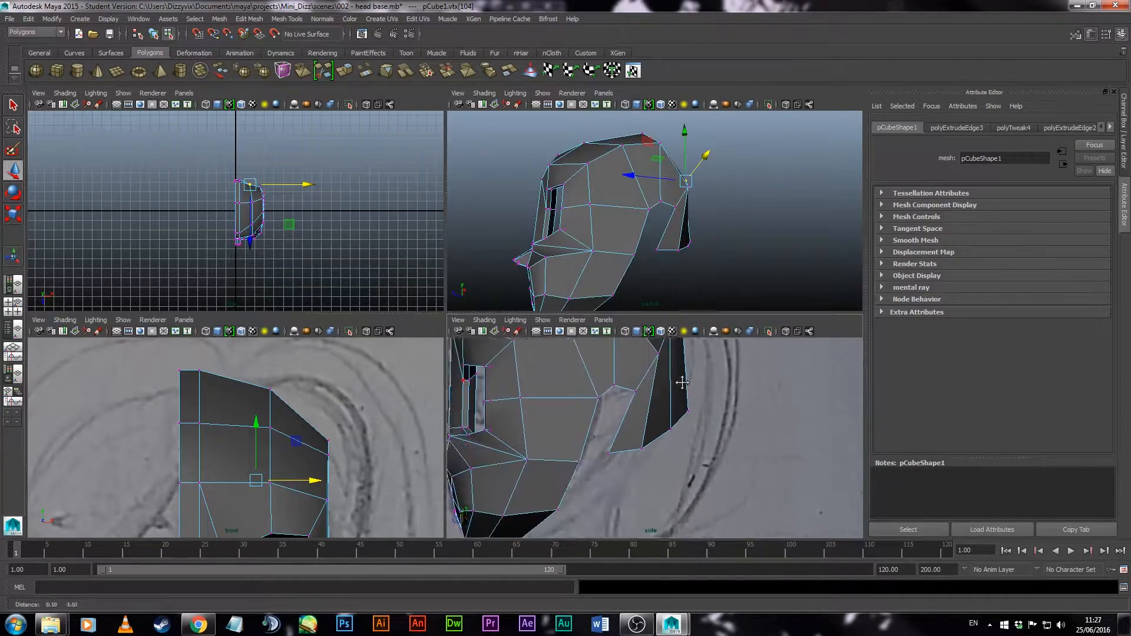
Extrude the bottom edges at the back of the head 1.387 down and check the smoothed preview
right_drag(620, 356, 620, 328)
click(623, 451)
click(671, 250)
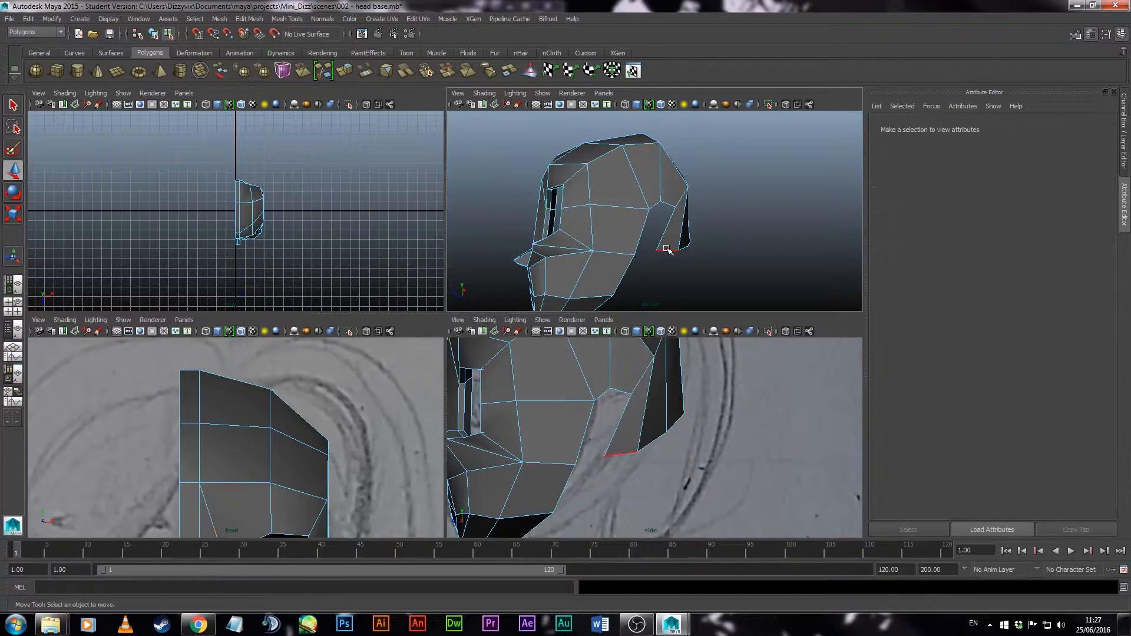
click(667, 248)
mouse_move(730, 254)
alt+mouse_down()
mouse_move(642, 235)
mouse_move(730, 236)
alt+mouse_up()
shift+click(665, 239)
shift+click(687, 234)
click(386, 70)
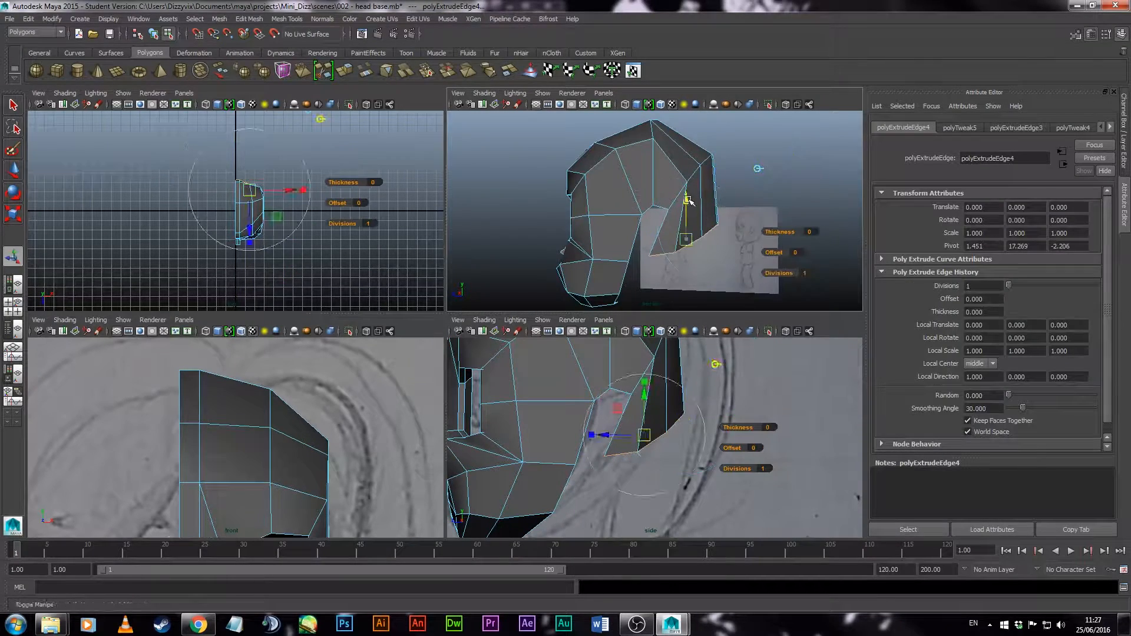
drag(685, 195, 685, 236)
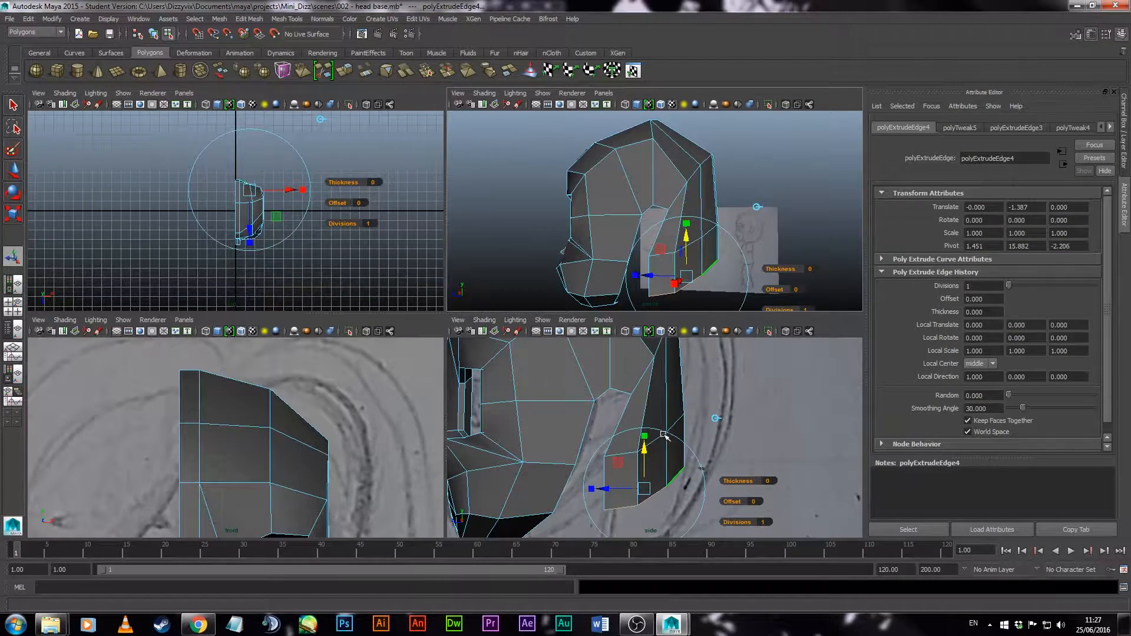
key(3)
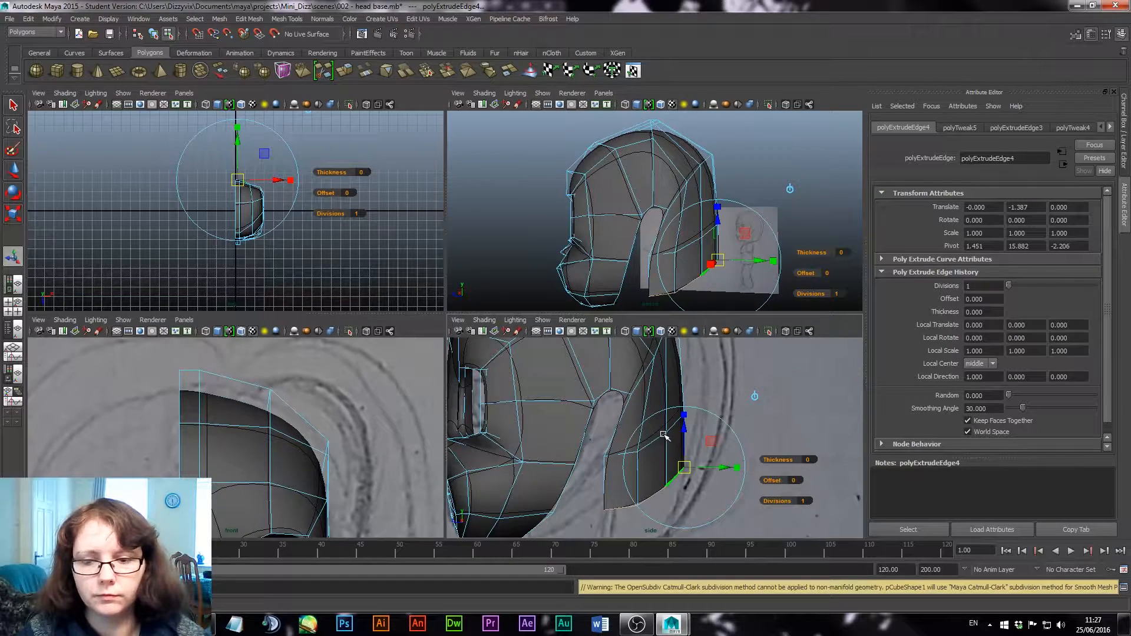
key(1)
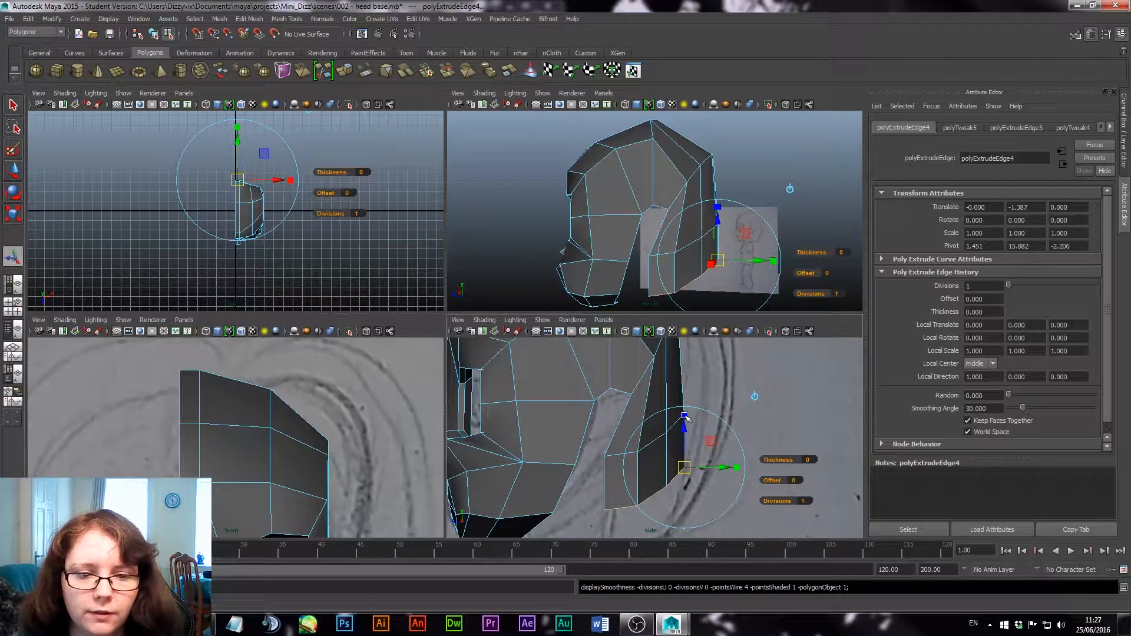
Scale the newly extruded bottom edges at the back of the head vertically until they lie flat on one level
drag(684, 416, 685, 418)
drag(686, 435, 692, 482)
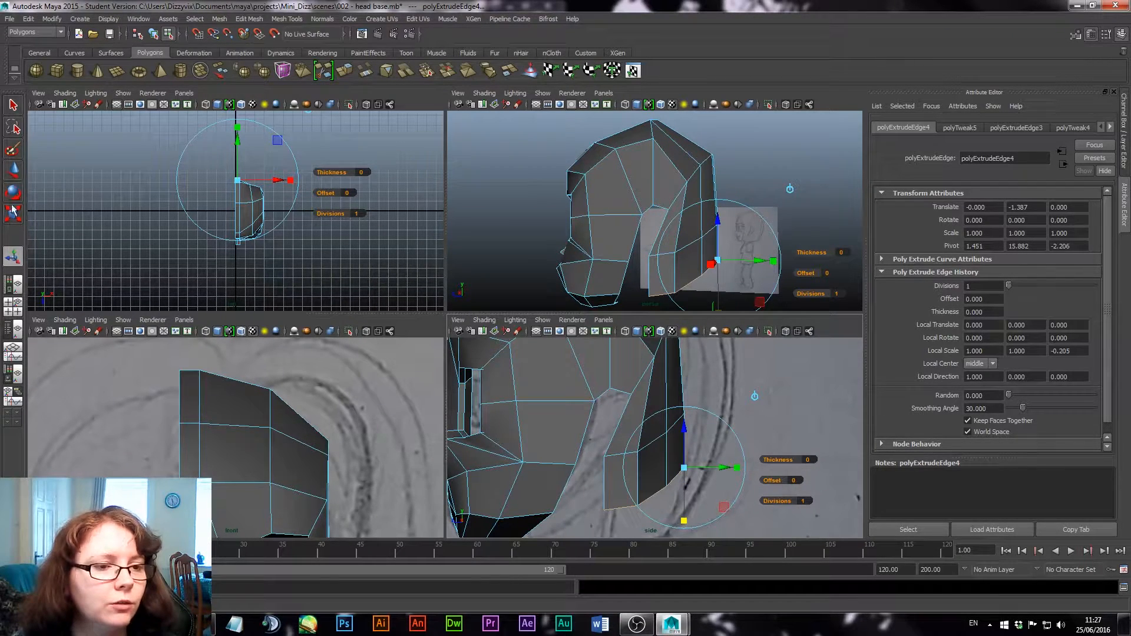
key(r)
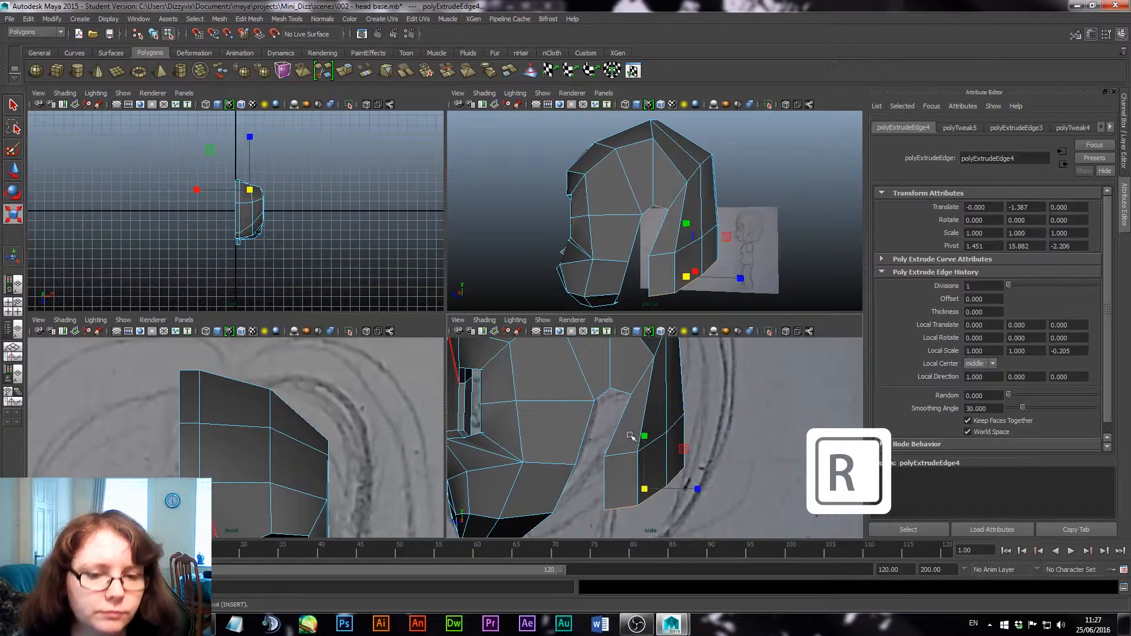
drag(644, 436, 652, 489)
click(796, 463)
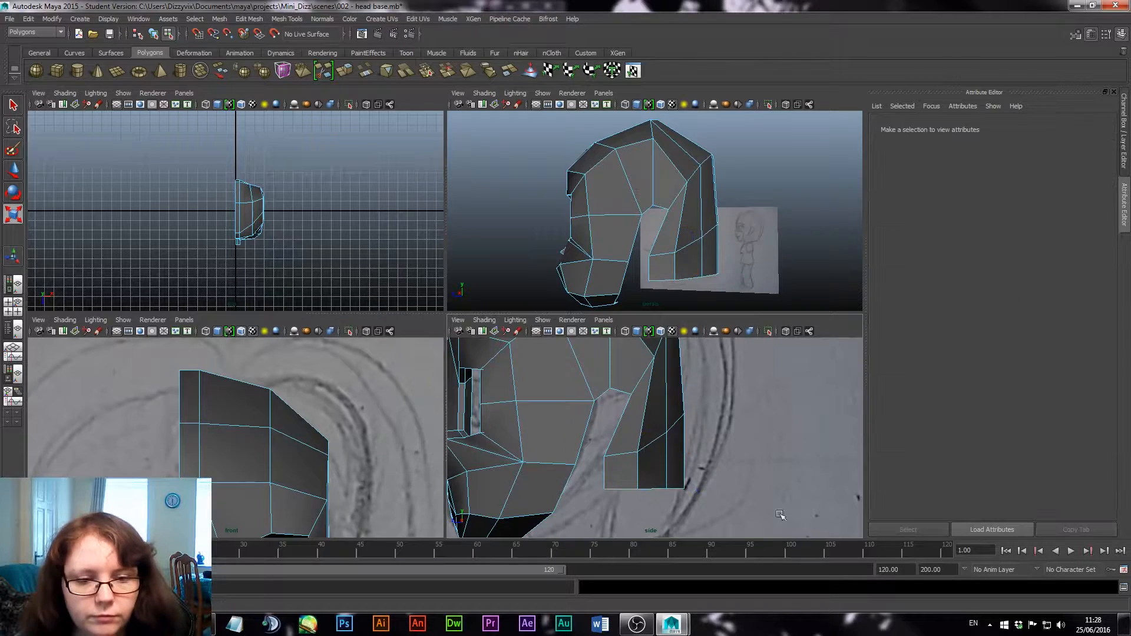
Move the flattened strip's bottom vertices forward and slightly up in the side view so the back of the head tapers inward
alt+middle_drag(734, 479, 769, 448)
scroll(813, 525, up, 3)
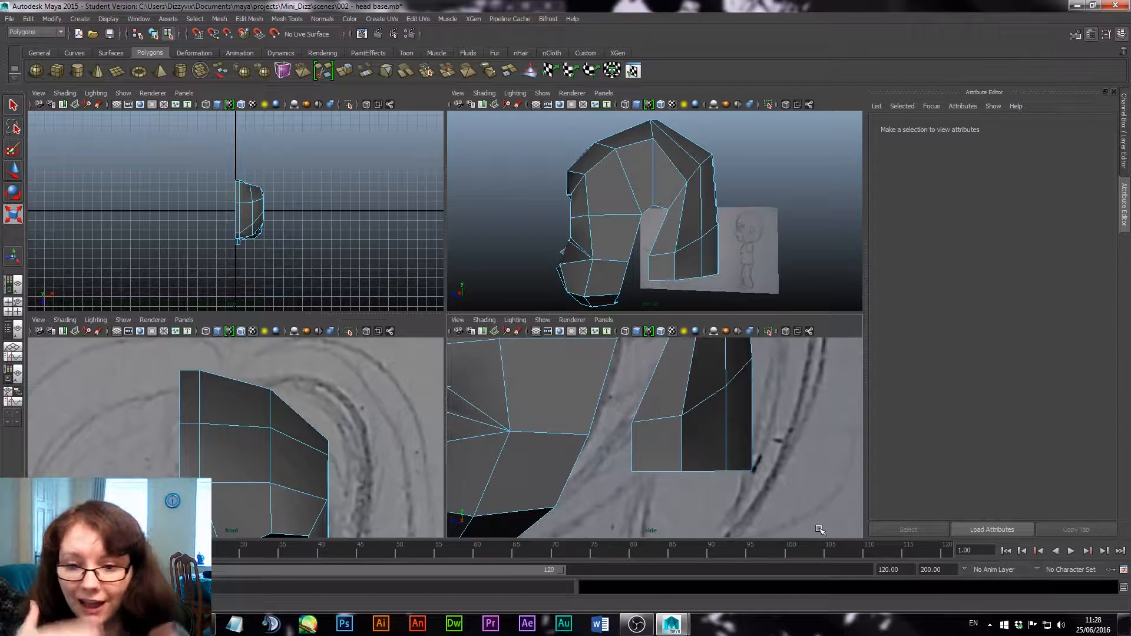
right_drag(692, 469, 681, 327)
right_drag(688, 429, 650, 356)
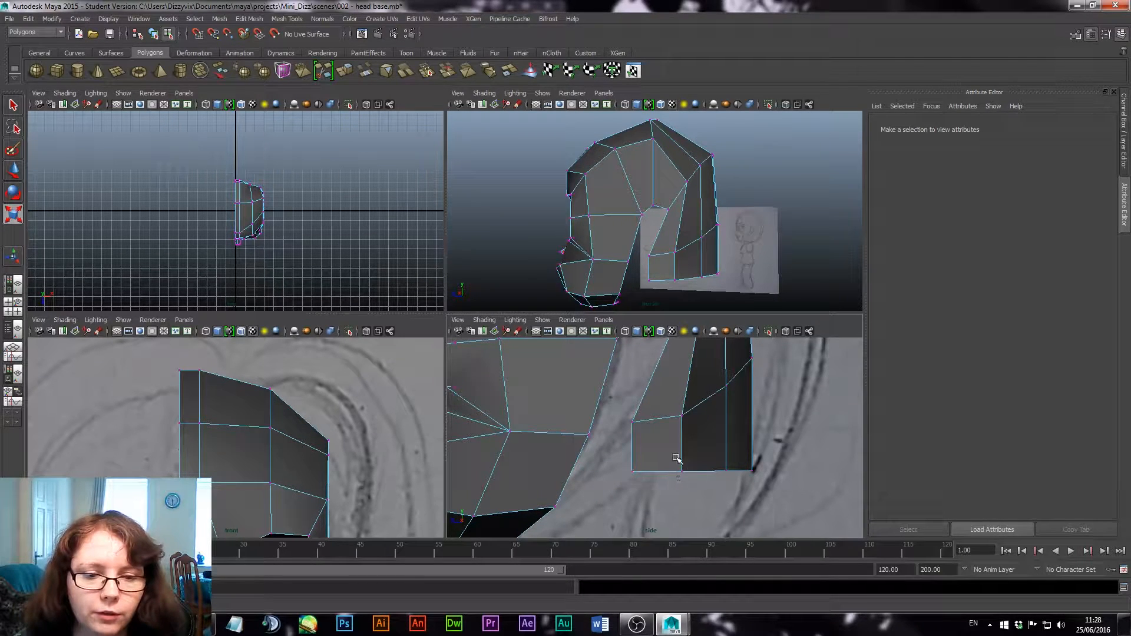
drag(673, 460, 693, 476)
key(w)
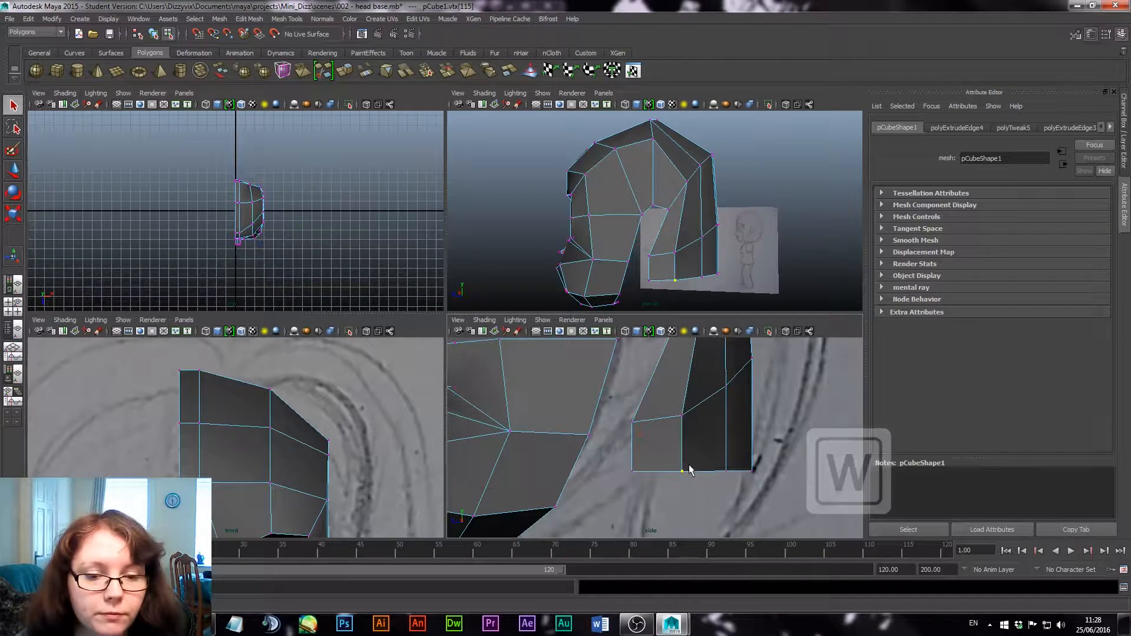
drag(683, 470, 708, 459)
Adjust the individual bottom vertices at the back of the head in the perspective view to even out the lower edge
alt+drag(797, 238, 717, 312)
click(692, 272)
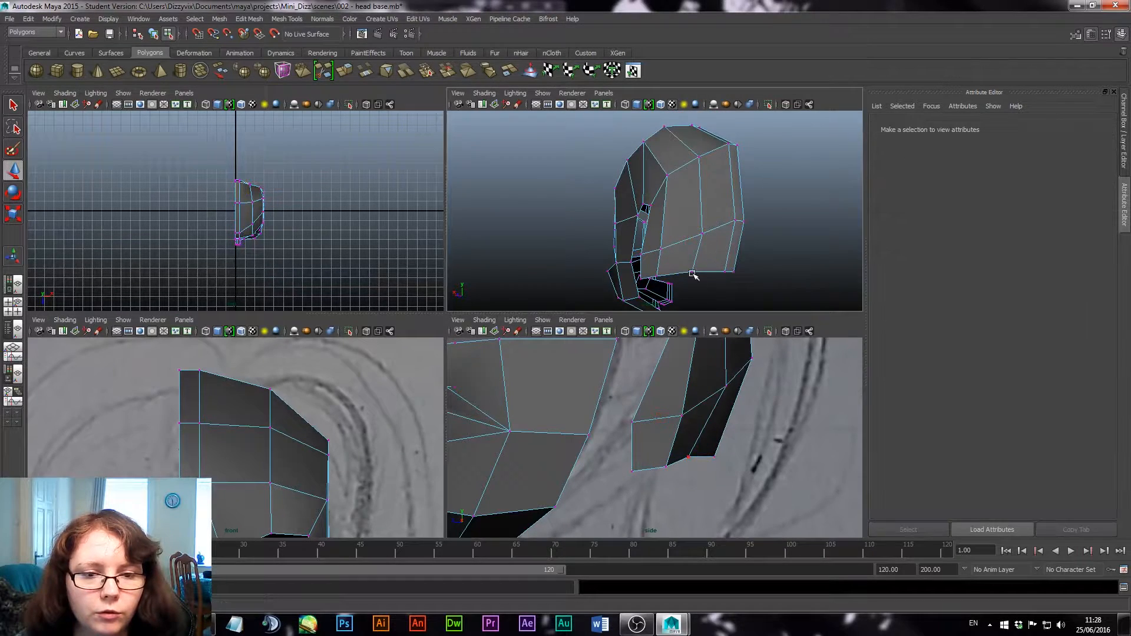
drag(664, 274, 672, 273)
alt+drag(707, 281, 775, 268)
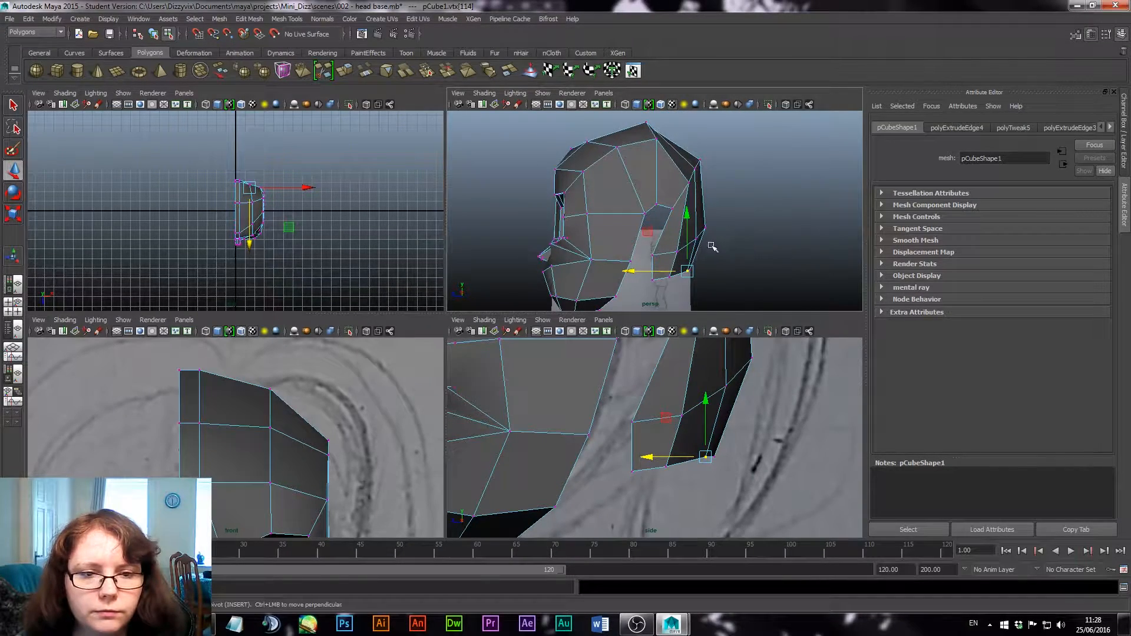
Check the crown vertices in the side view and raise the forehead vertices near the centre line to round the forehead
click(666, 382)
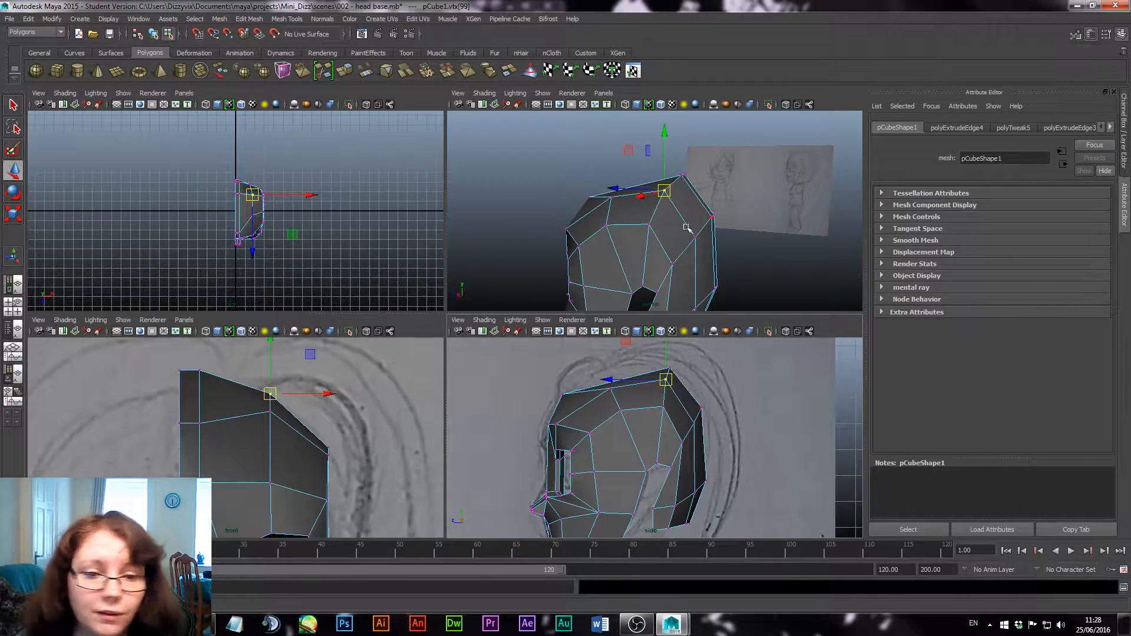
mouse_move(650, 355)
mouse_down()
mouse_move(684, 375)
mouse_move(668, 368)
mouse_up()
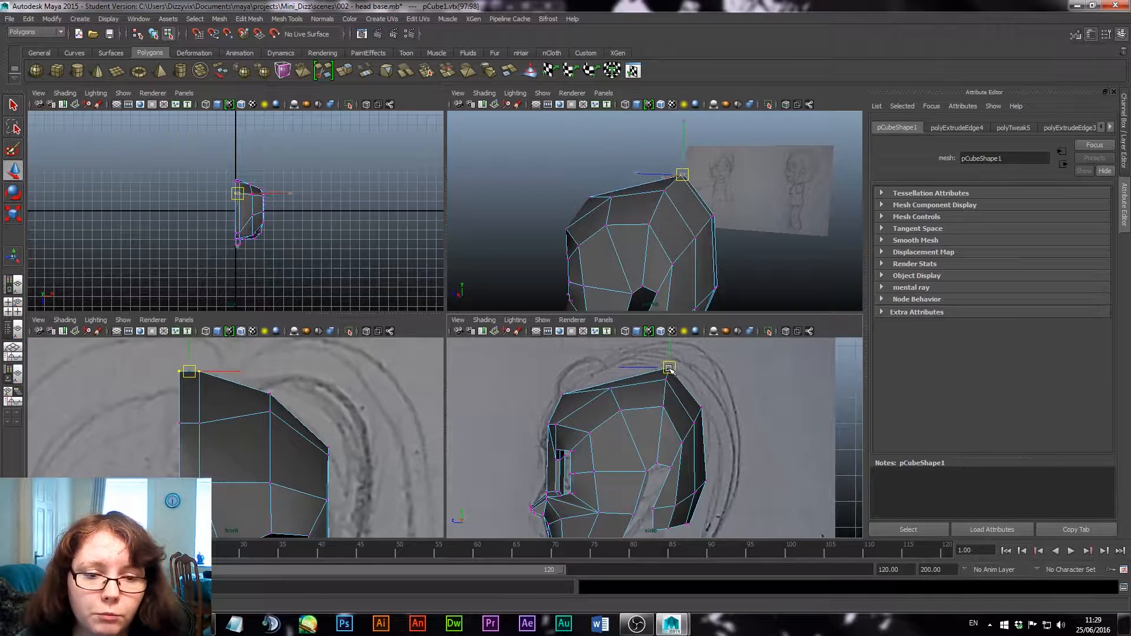
drag(543, 383, 577, 402)
drag(561, 433, 552, 434)
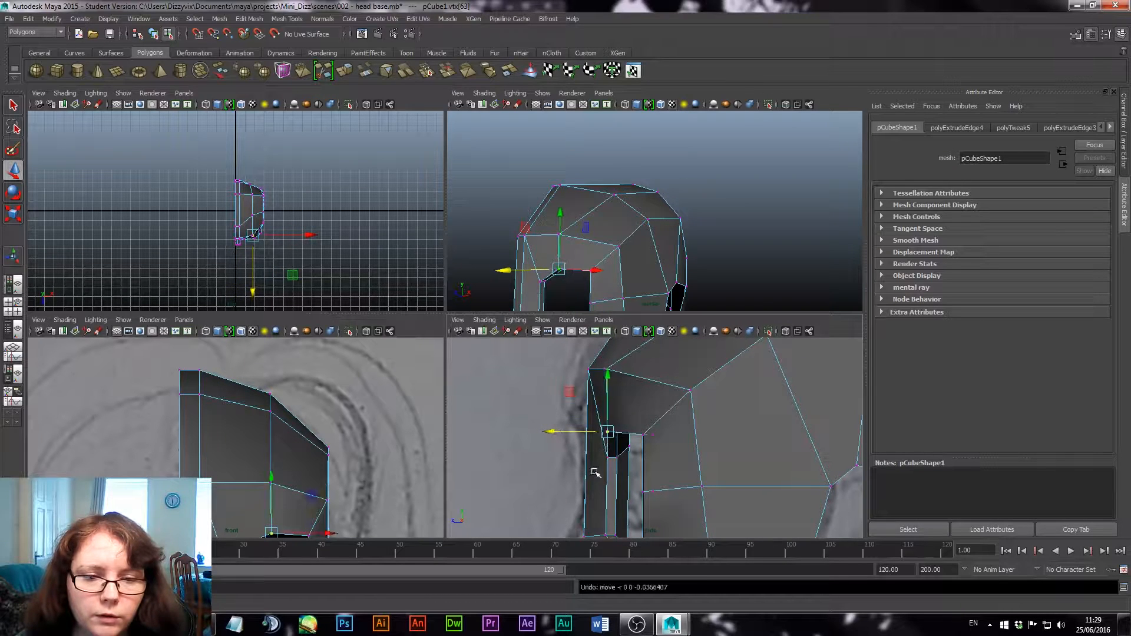
Move the bottom row of vertices at the back of the head slightly down and forward towards the jaw in the side view
alt+right_drag(735, 444, 703, 463)
alt+middle_drag(703, 462, 683, 427)
alt+right_drag(683, 427, 759, 535)
alt+middle_drag(722, 465, 696, 474)
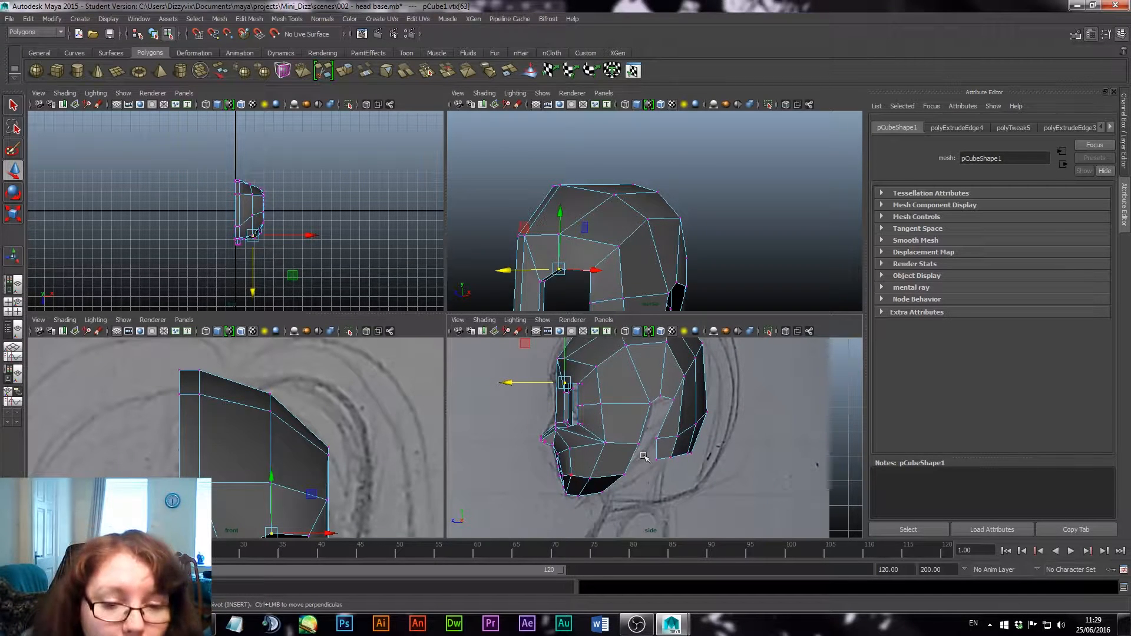
mouse_move(654, 451)
mouse_down()
mouse_move(725, 475)
mouse_move(639, 451)
mouse_up()
click(719, 477)
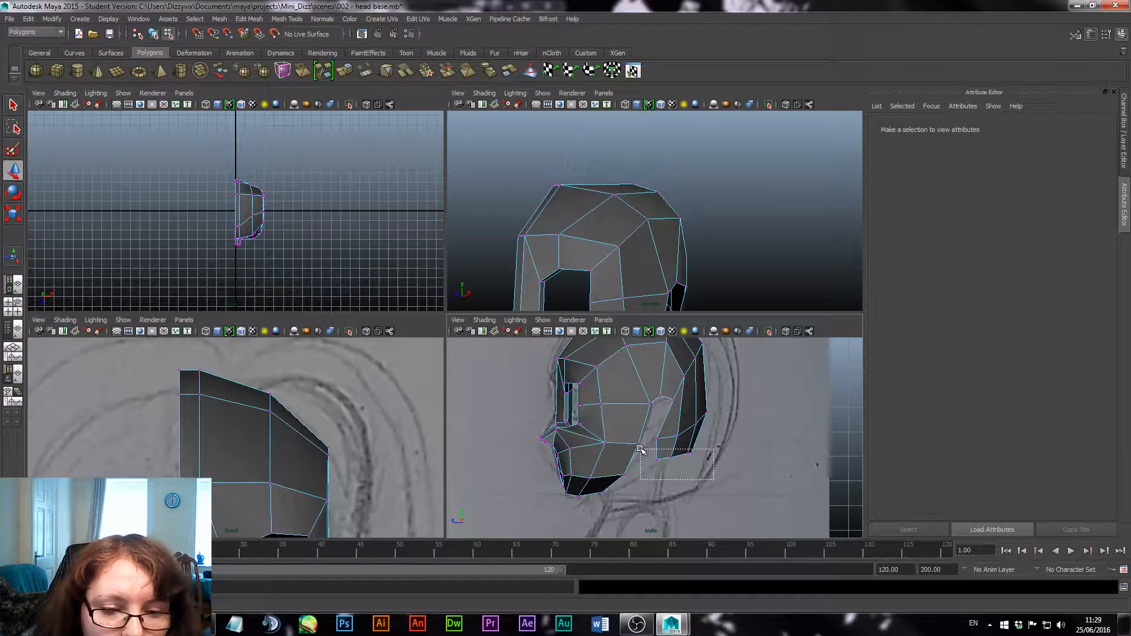
drag(676, 406, 676, 413)
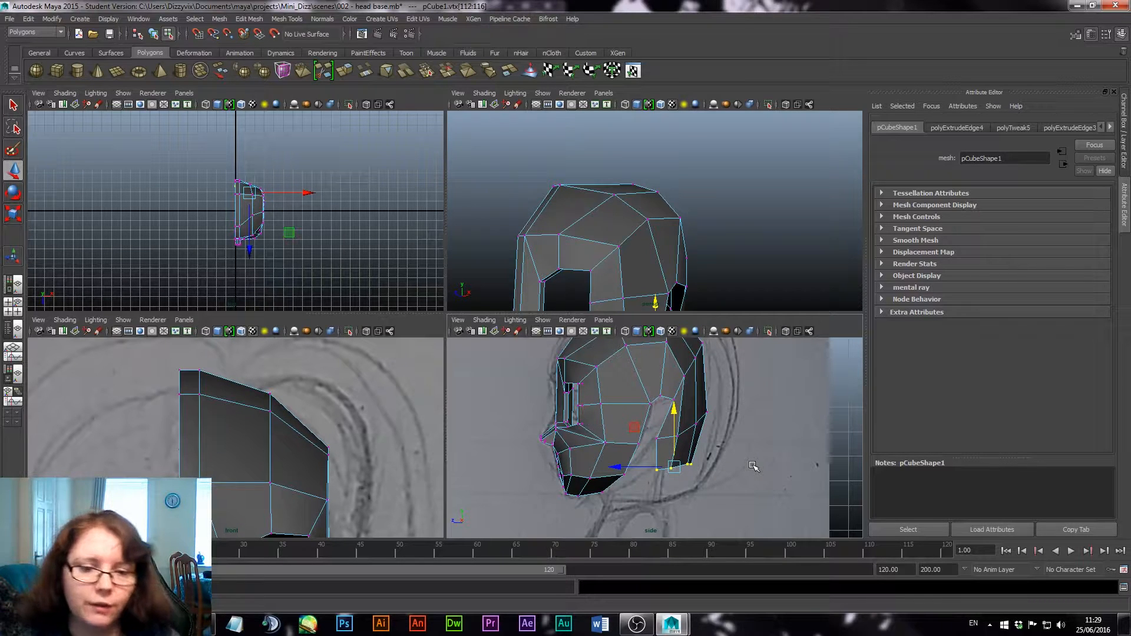
drag(626, 468, 605, 470)
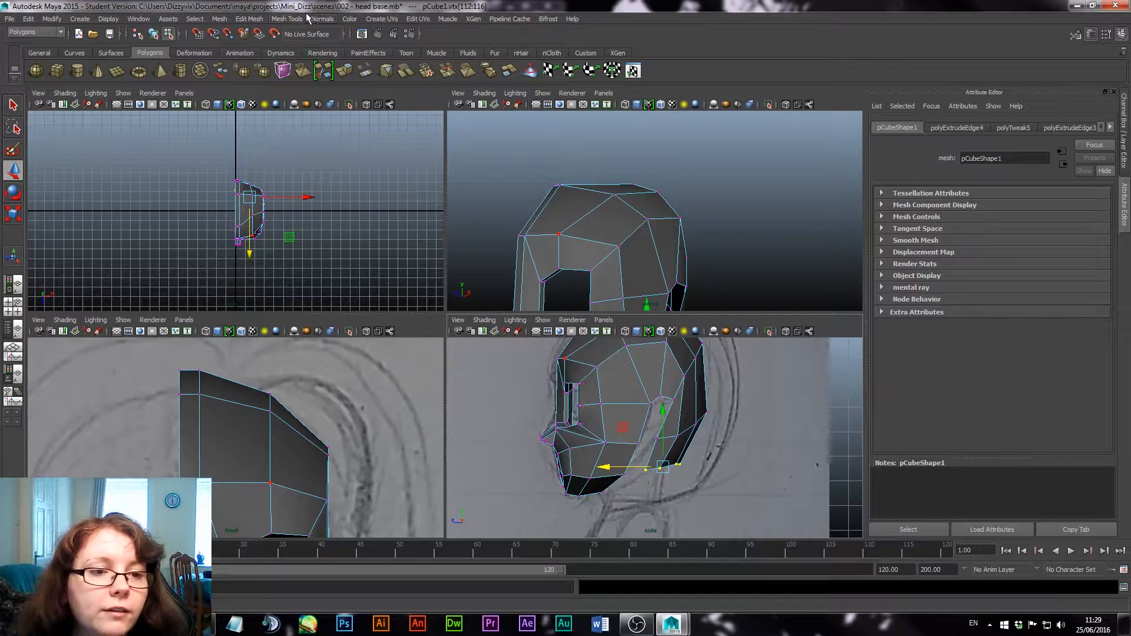
Close the lower gap between the jaw and the back strip with a new face using the Append to Polygon Tool
click(248, 20)
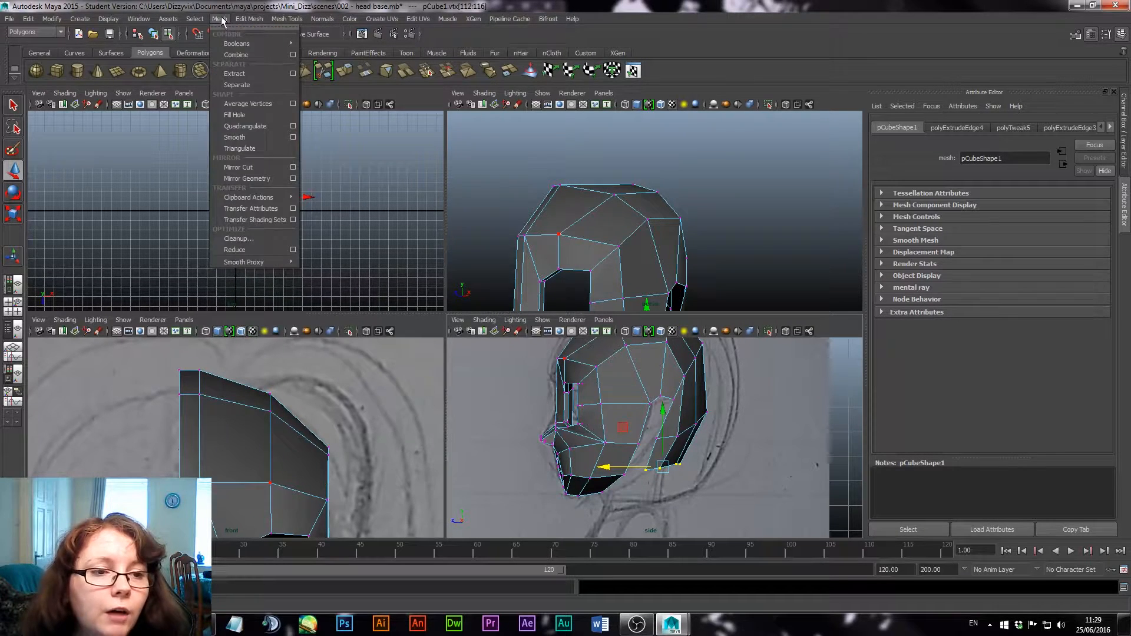
mouse_move(273, 17)
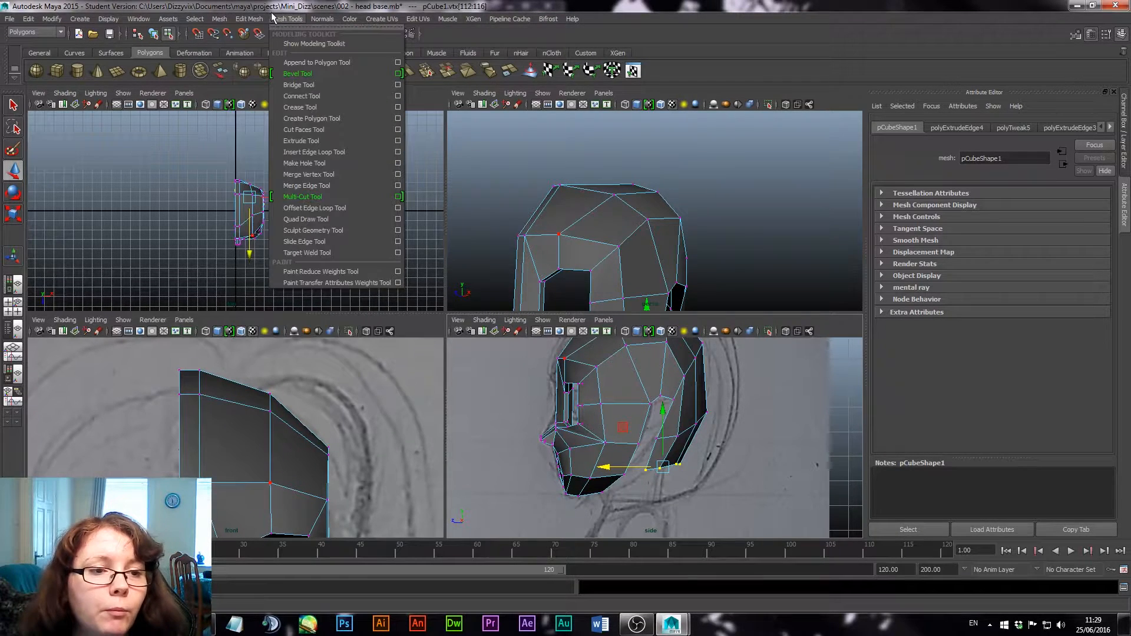
click(312, 65)
scroll(662, 460, up, 3)
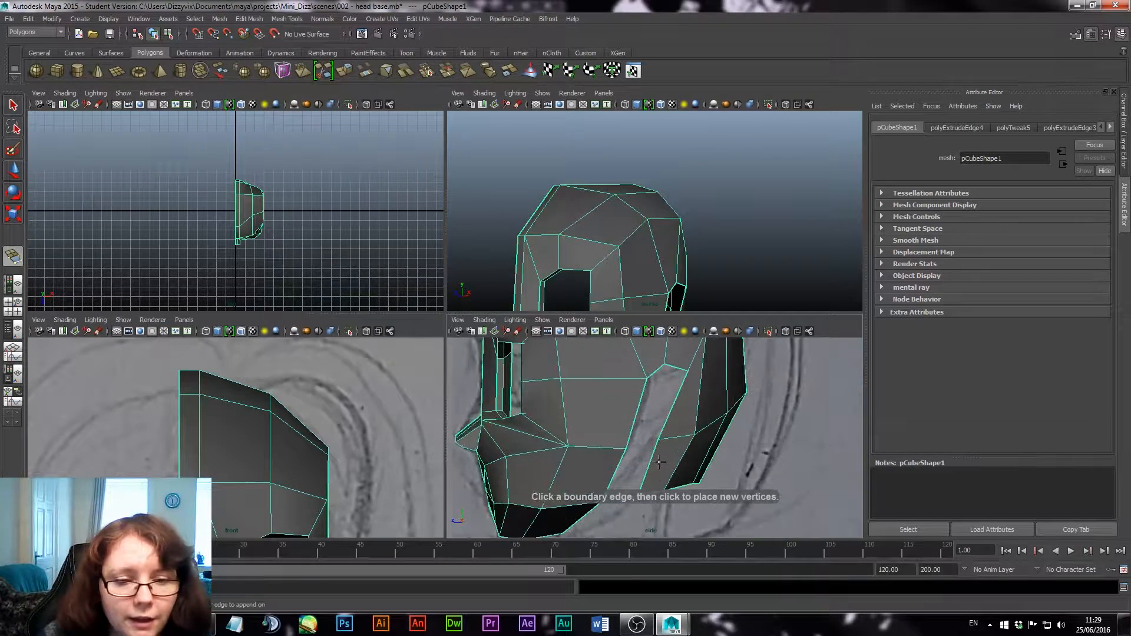
alt+middle_drag(657, 462, 679, 419)
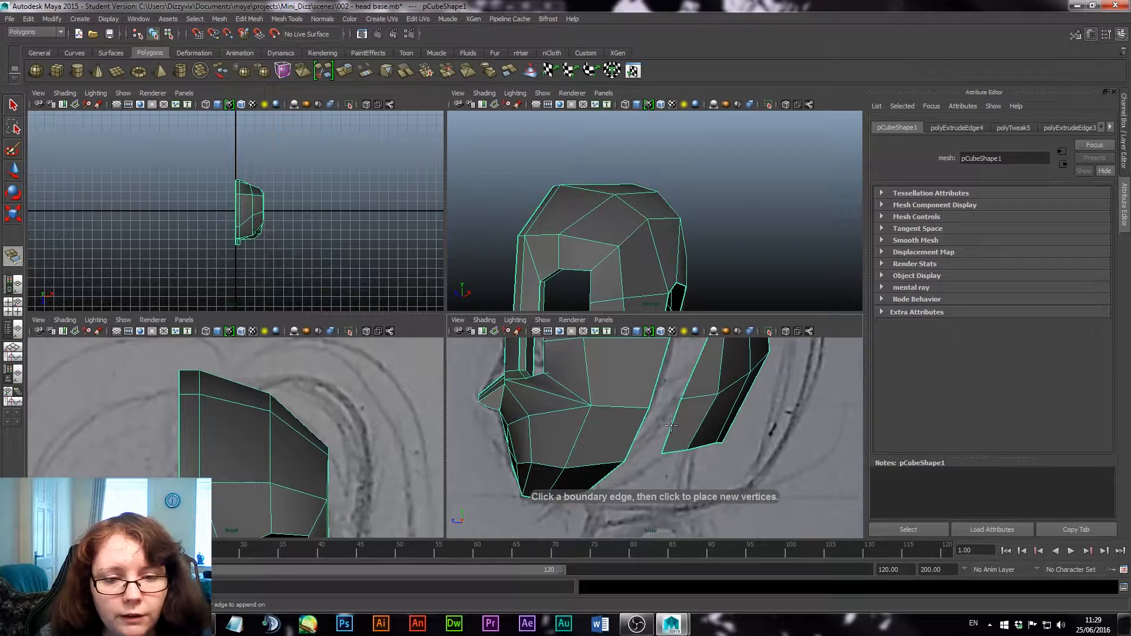
click(670, 424)
click(635, 439)
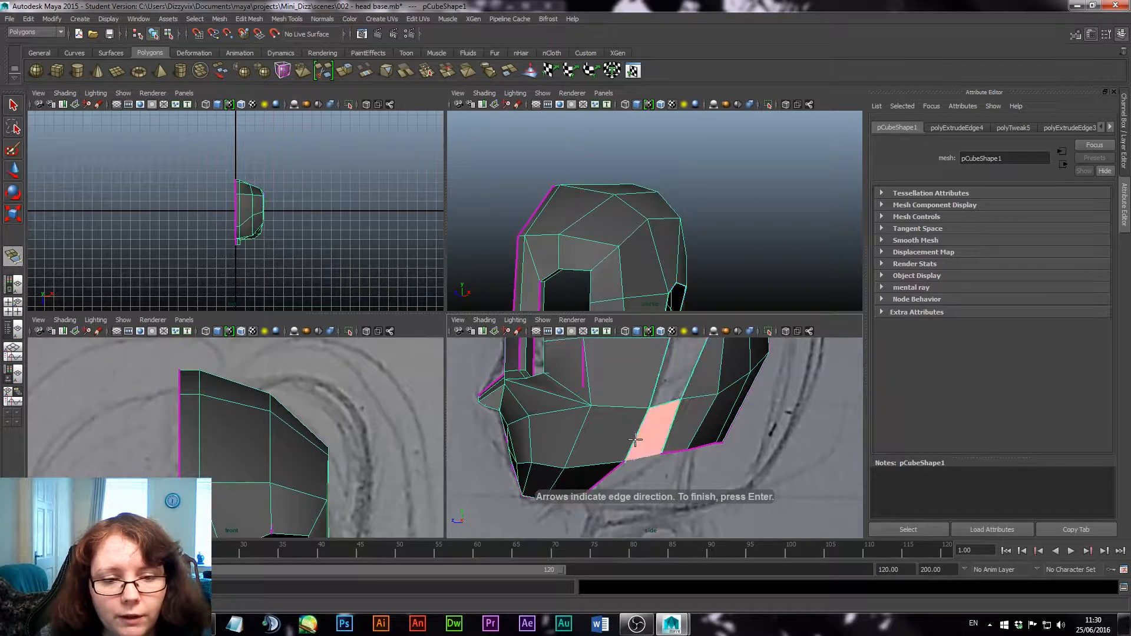
key(Return)
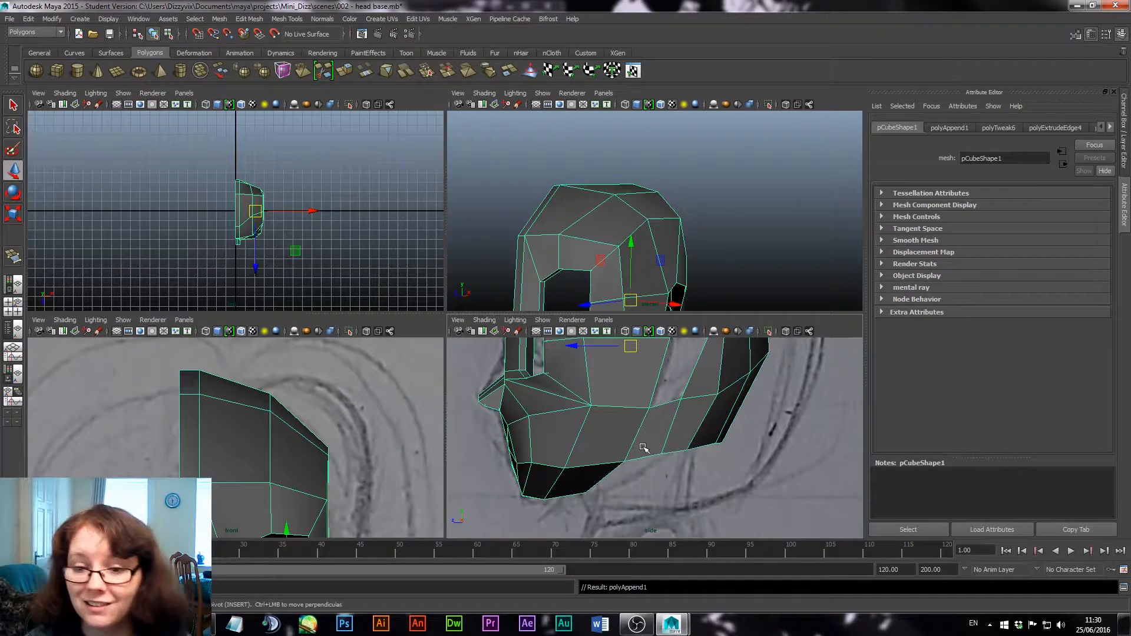
Move the back strip's lower front corner vertex sideways towards the centre line in the maximized perspective view
key(q)
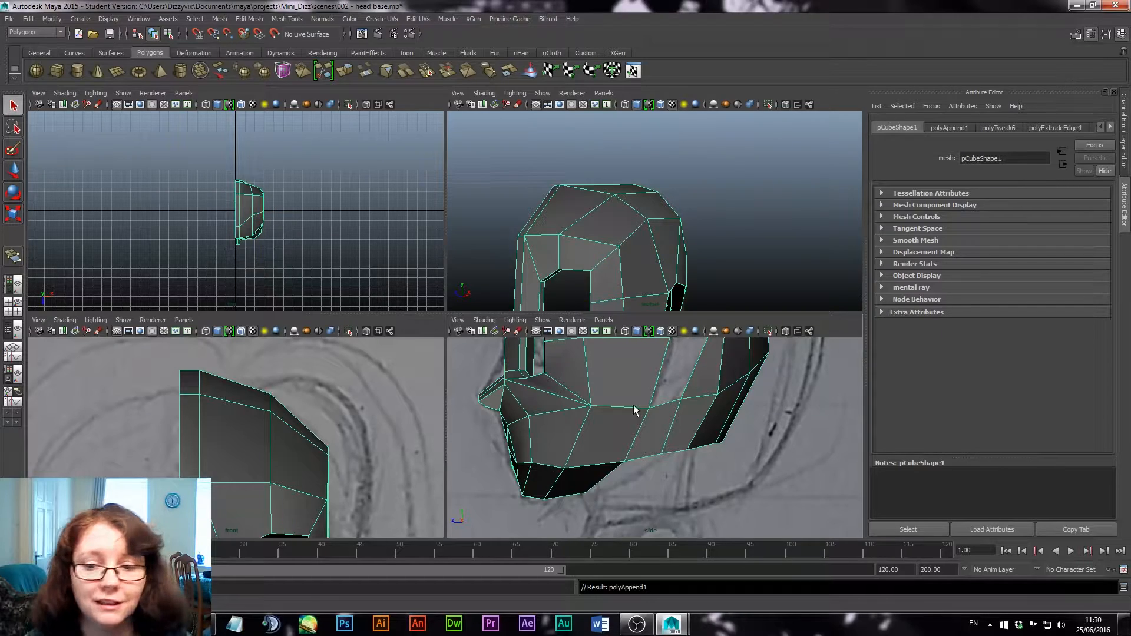
right_click(634, 405)
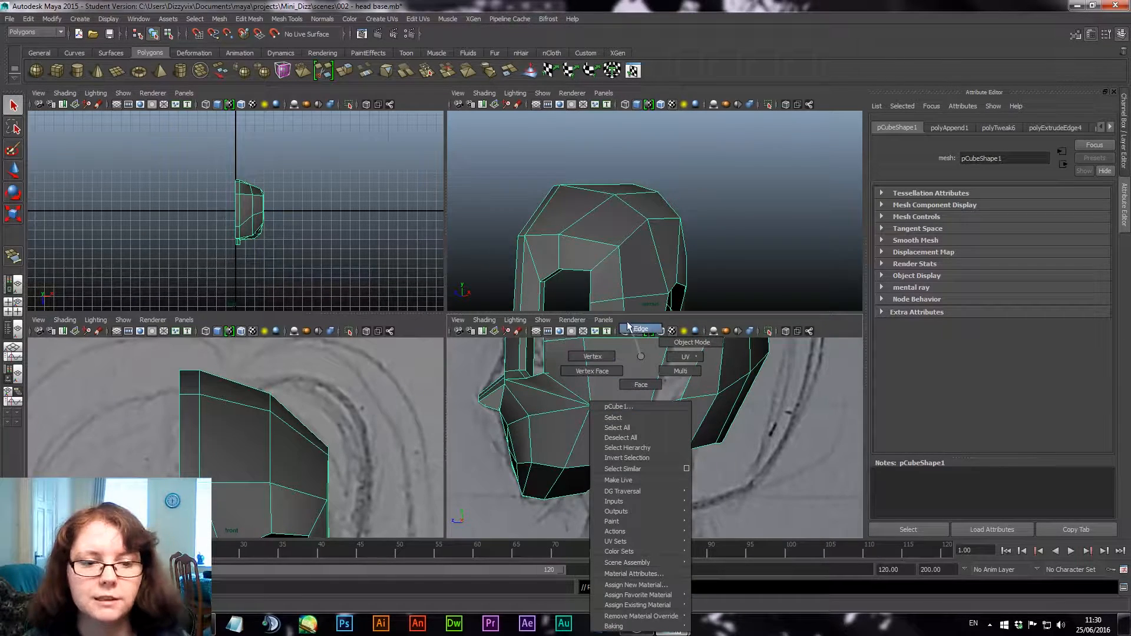
click(592, 356)
key(w)
key(space)
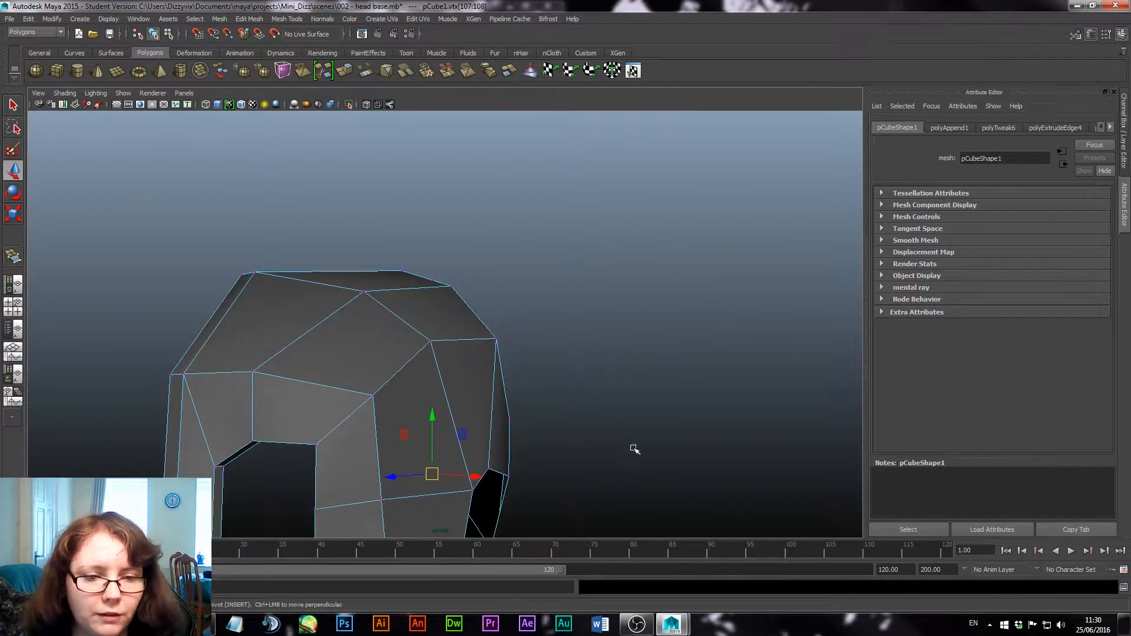
alt+right_drag(634, 450, 507, 286)
alt+drag(537, 430, 487, 415)
click(433, 453)
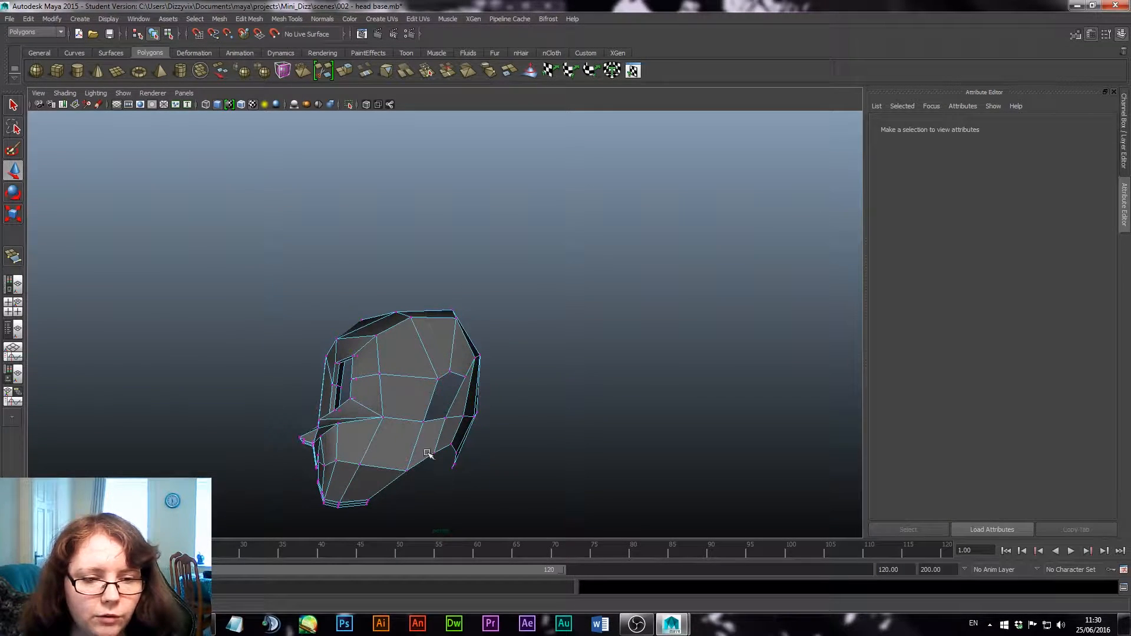
click(433, 452)
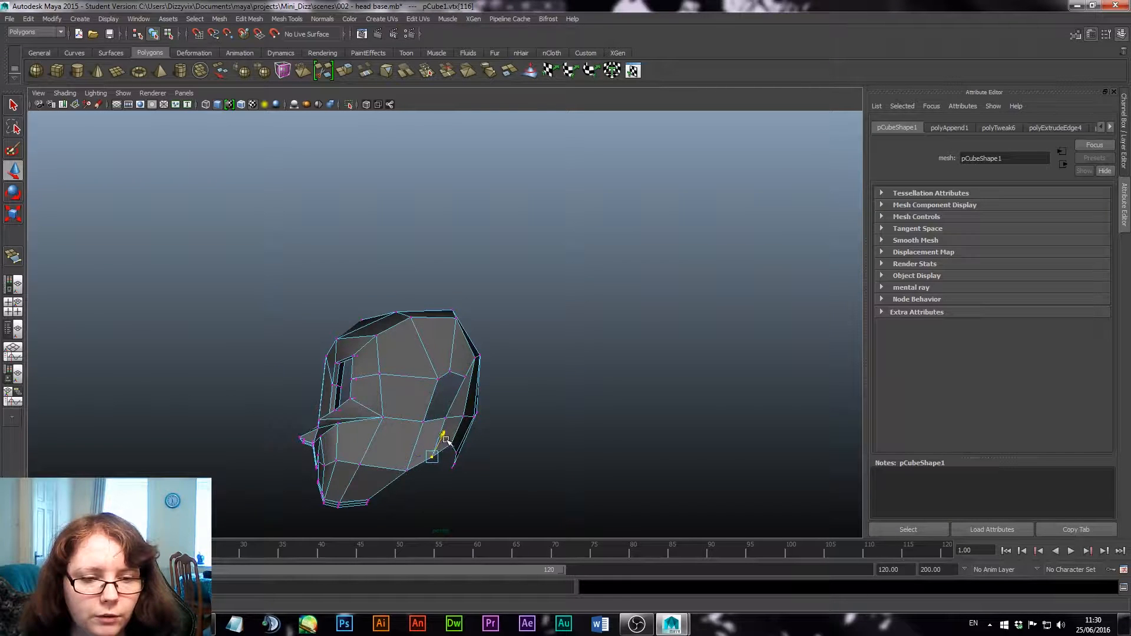
alt+drag(443, 436, 328, 480)
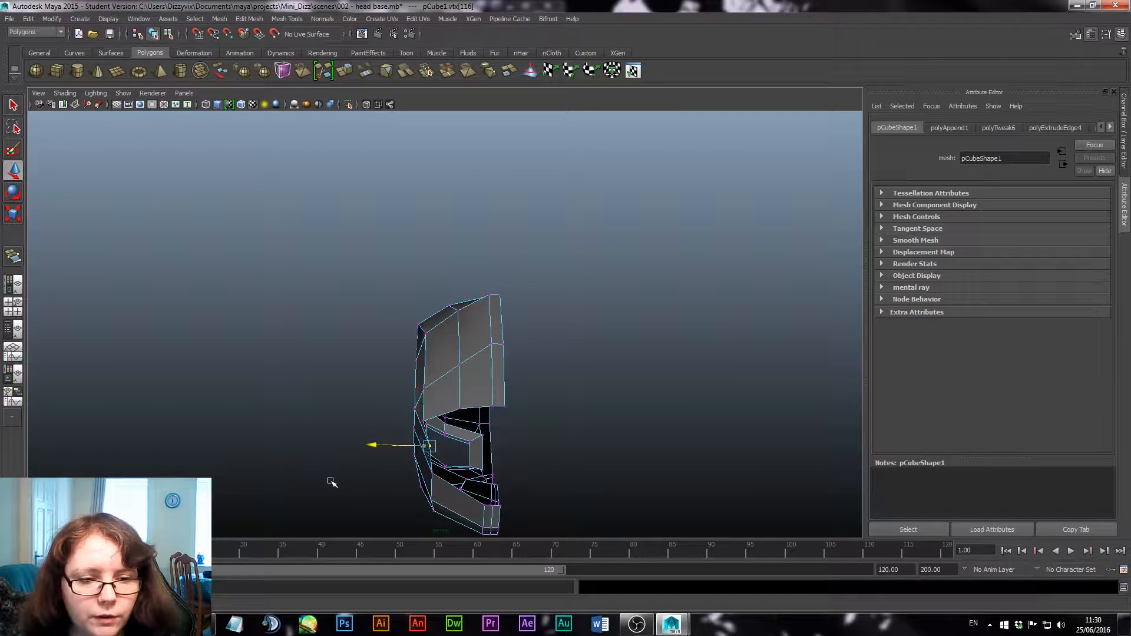
scroll(489, 480, up, 4)
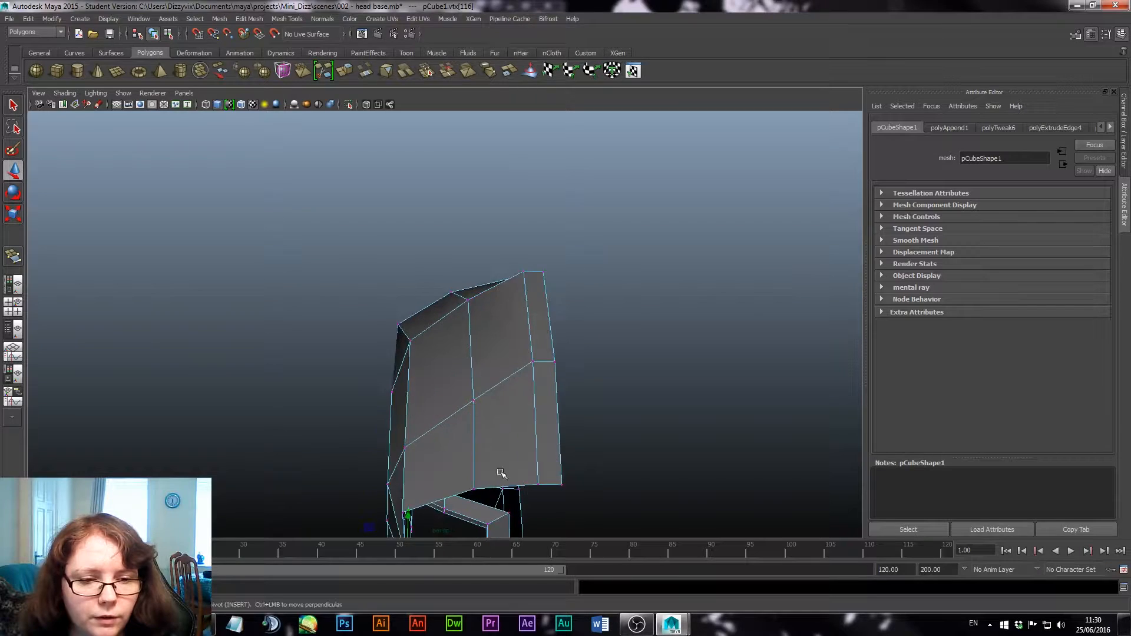
click(593, 442)
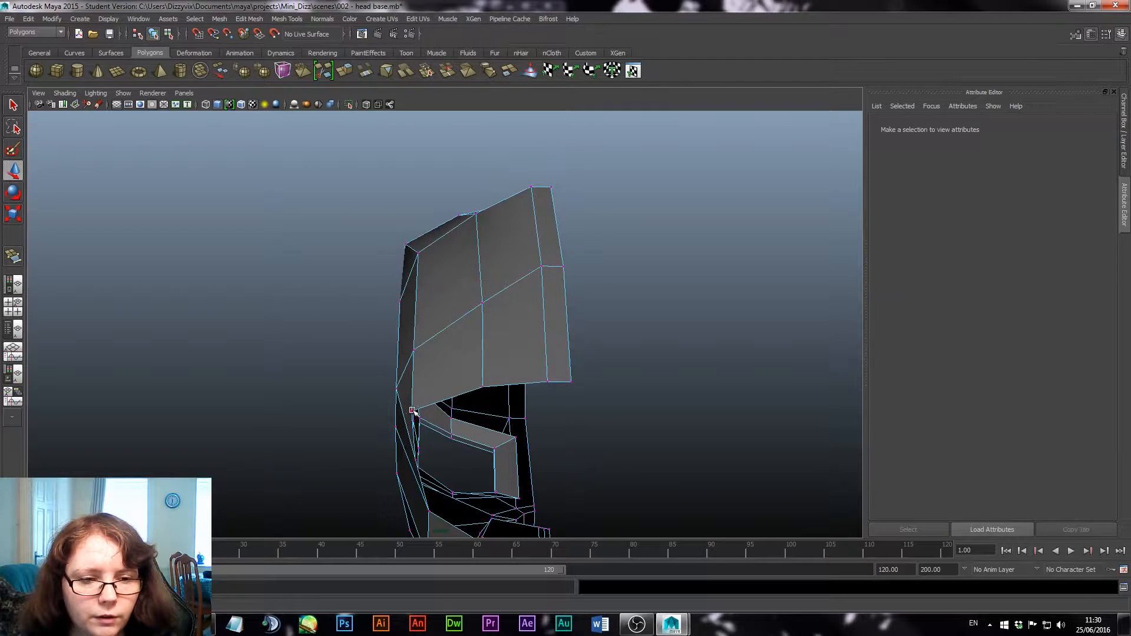
click(413, 410)
click(357, 409)
middle_drag(275, 412, 302, 414)
Shift the two lower vertices of the appended face inward from below and check the jawline's shape
alt+drag(301, 414, 501, 449)
click(419, 260)
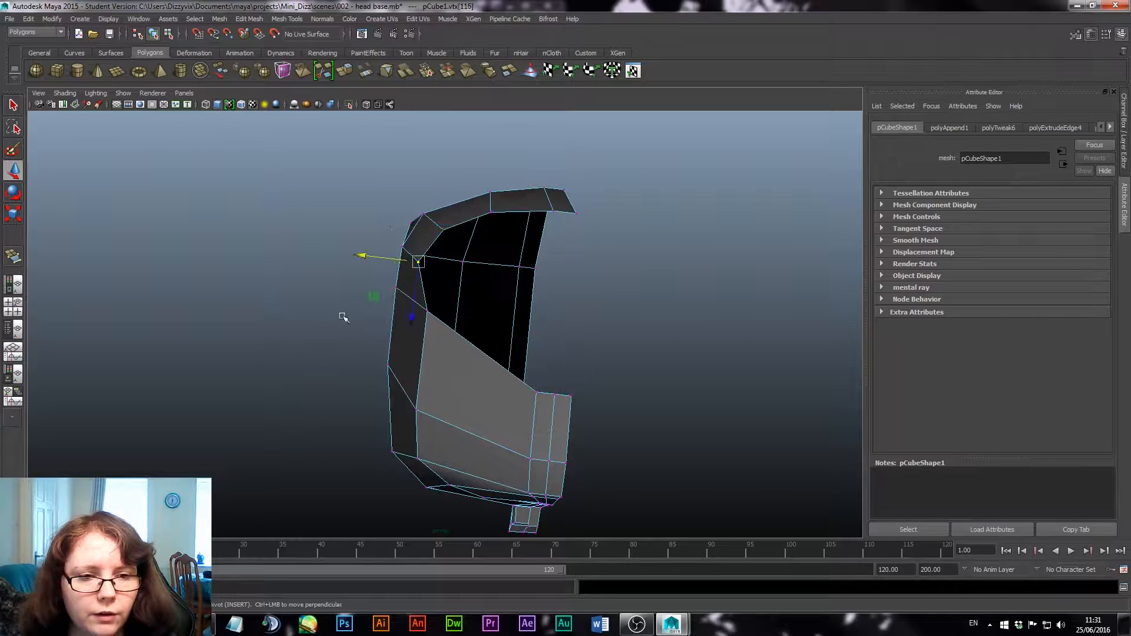
click(431, 311)
middle_drag(329, 342, 341, 345)
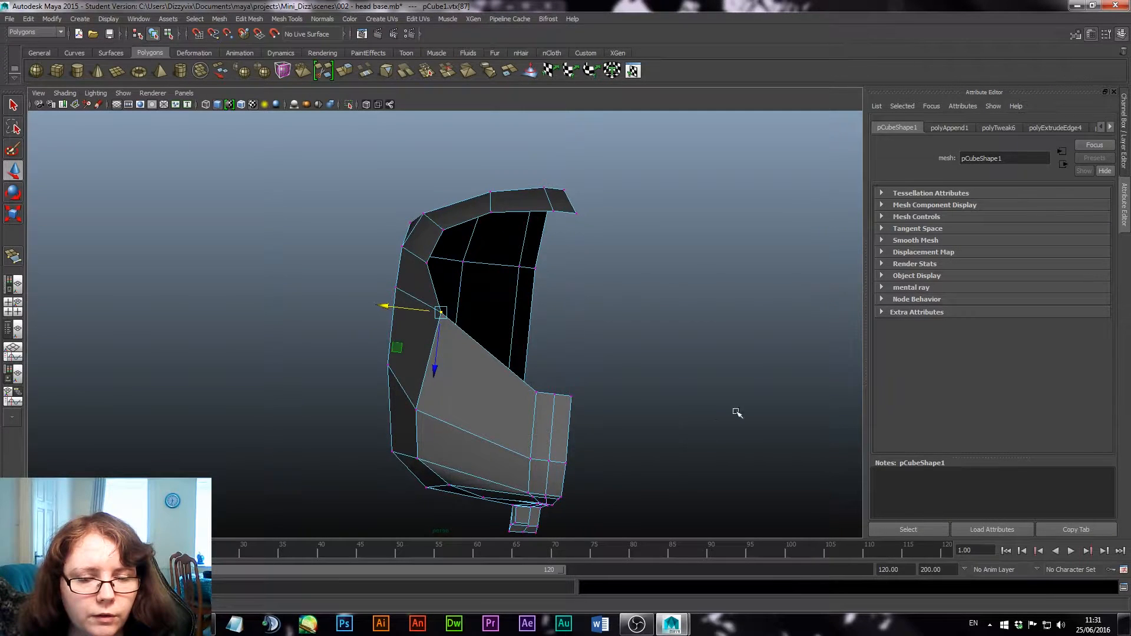
alt+drag(734, 411, 570, 449)
click(471, 453)
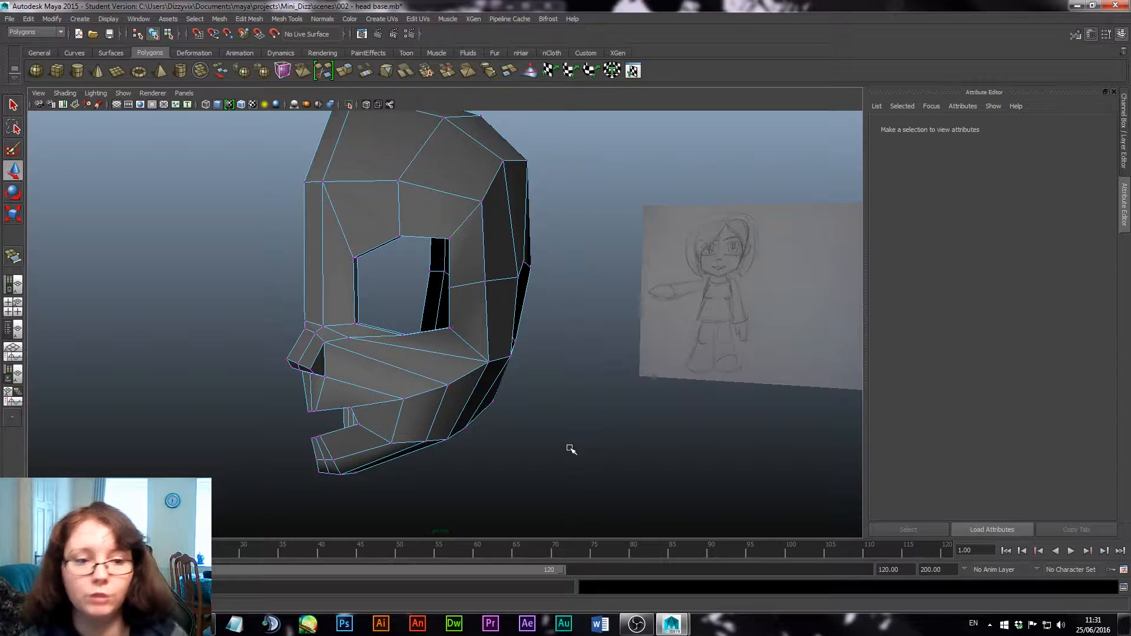
Extrude the open border edges running from under the jaw to the back strip about 1 unit downward to start the neck
mouse_move(575, 444)
alt+mouse_down()
mouse_move(467, 404)
mouse_move(492, 417)
mouse_move(631, 589)
alt+mouse_up()
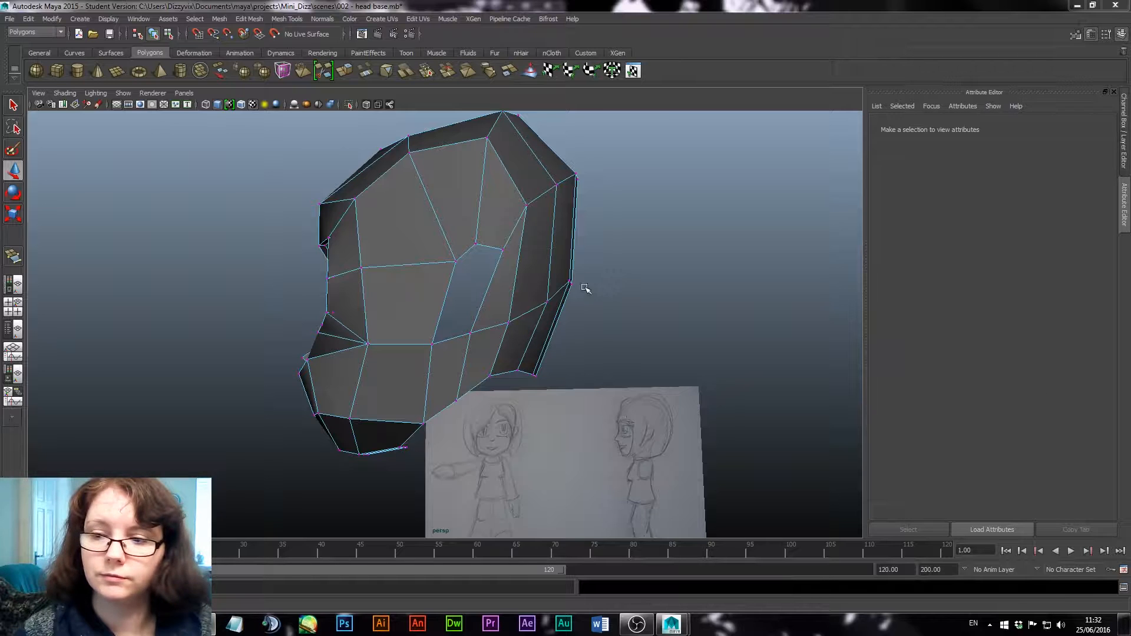
alt+drag(518, 315, 434, 314)
right_drag(435, 314, 423, 276)
alt+drag(454, 371, 401, 342)
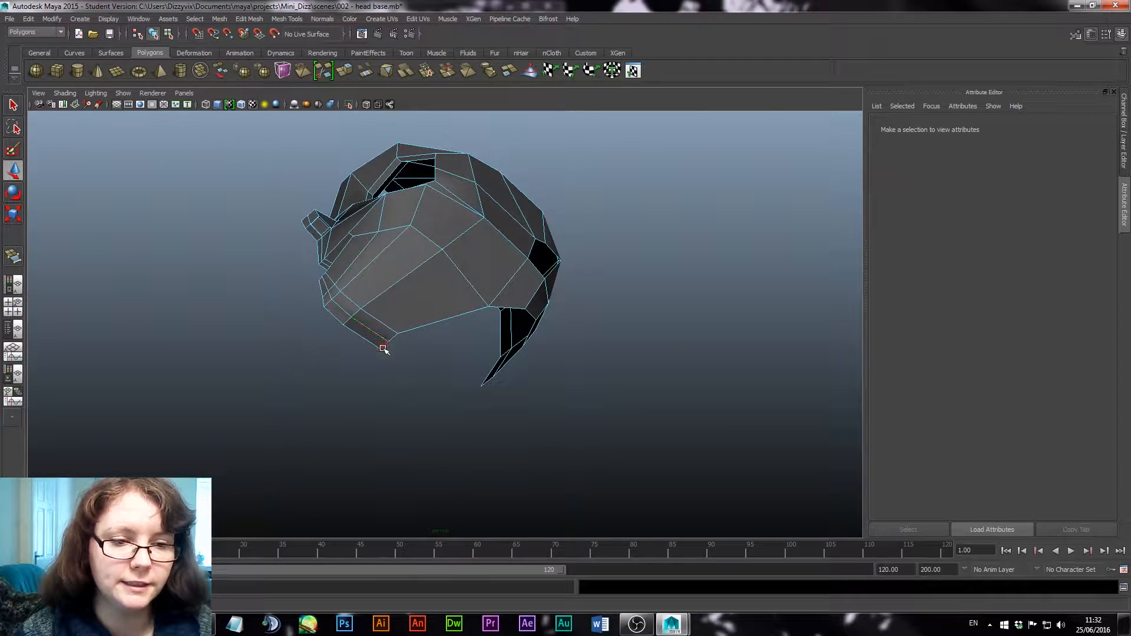
click(384, 349)
alt+drag(550, 373, 539, 293)
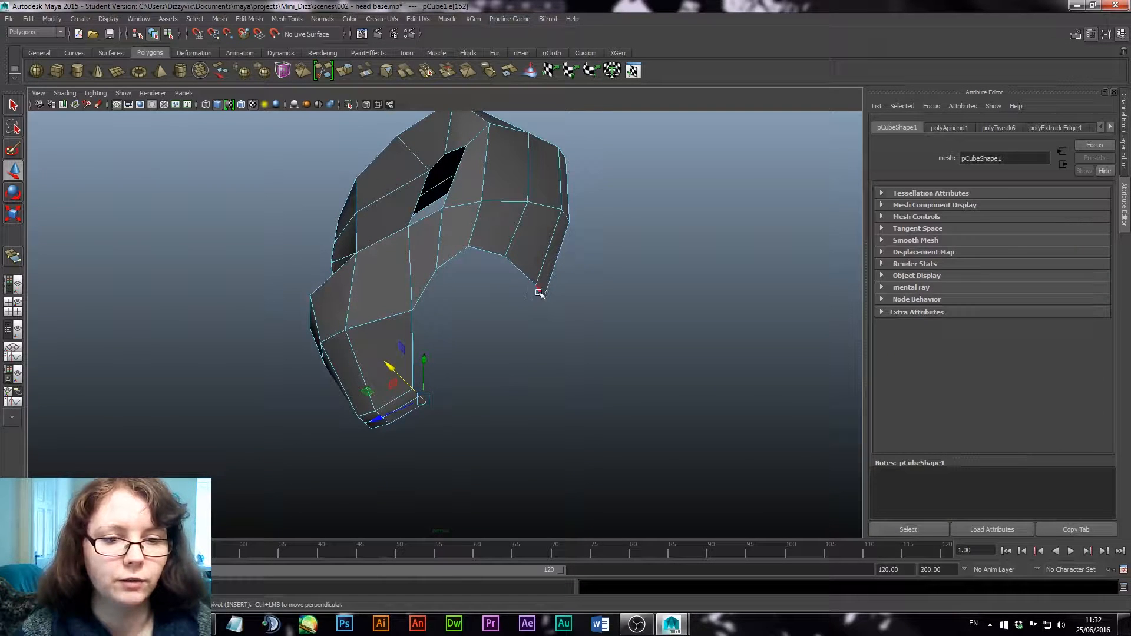
shift+double_click(539, 293)
alt+drag(434, 331, 467, 347)
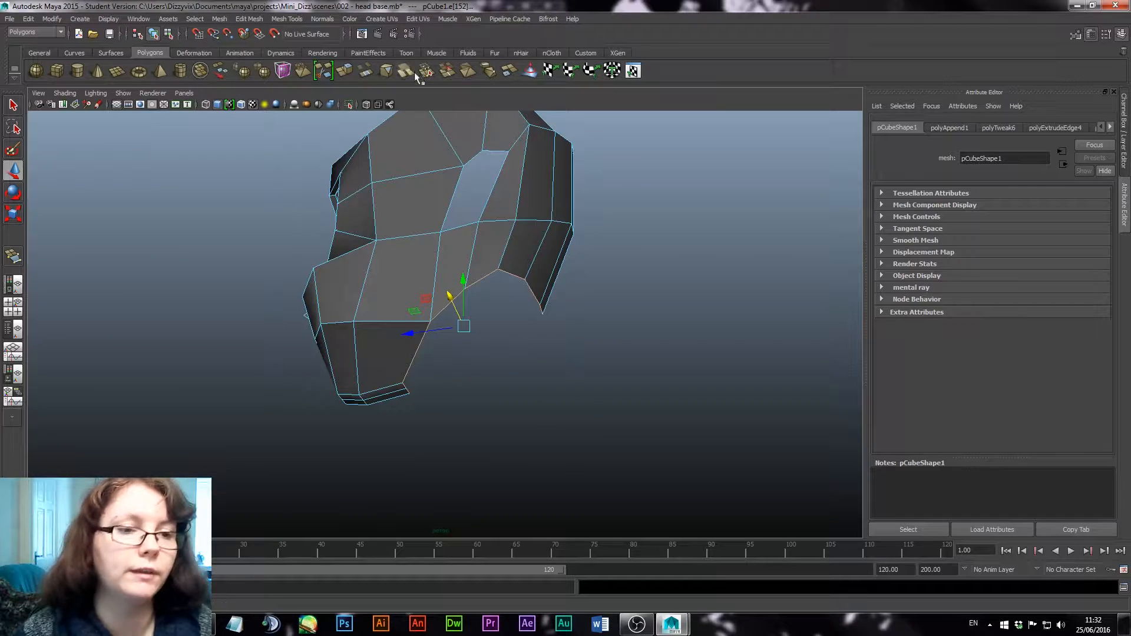
click(343, 73)
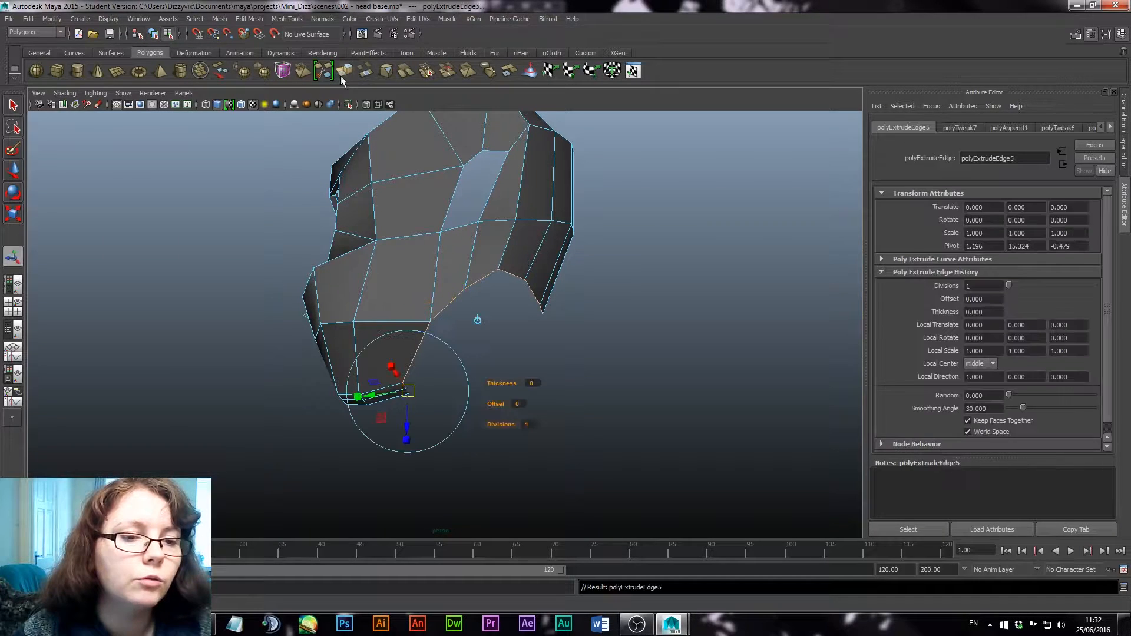
drag(467, 294, 465, 336)
alt+drag(446, 287, 470, 307)
Flatten the neck's extruded bottom edges into a level line by scaling them vertically to about 0 in the side view
key(space)
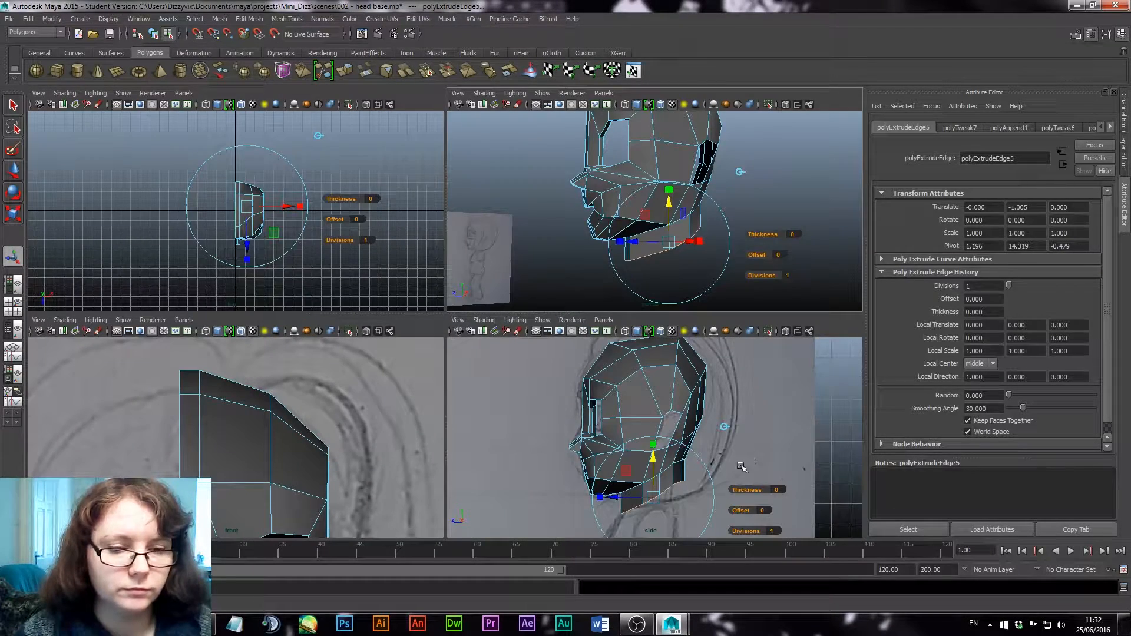
alt+middle_drag(679, 501, 668, 435)
alt+right_drag(668, 436, 826, 560)
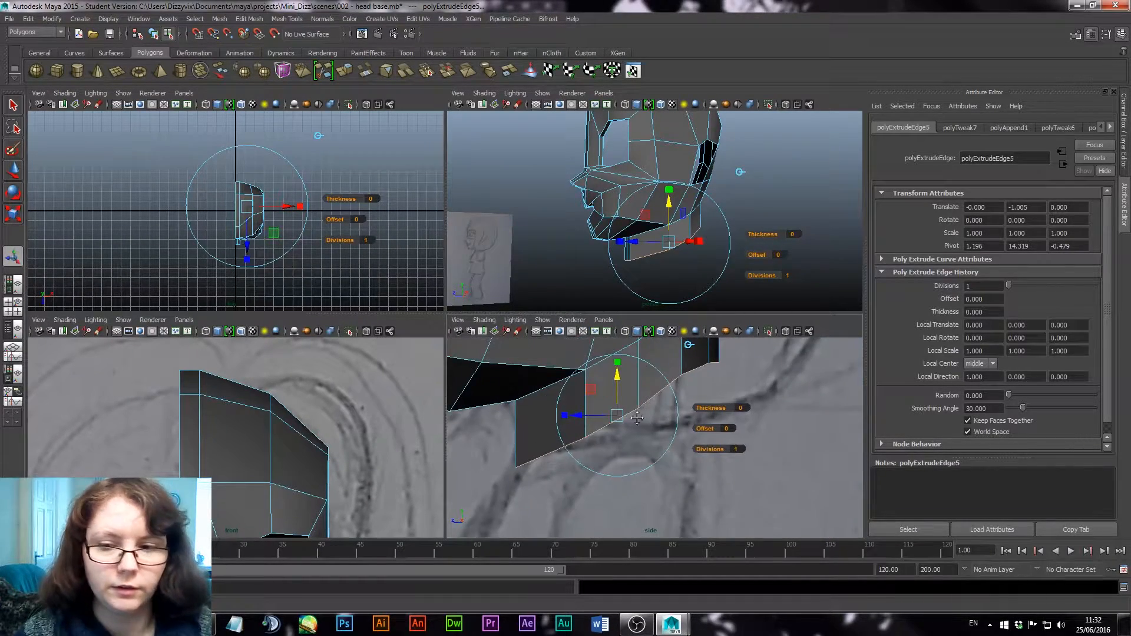
alt+middle_drag(636, 417, 685, 441)
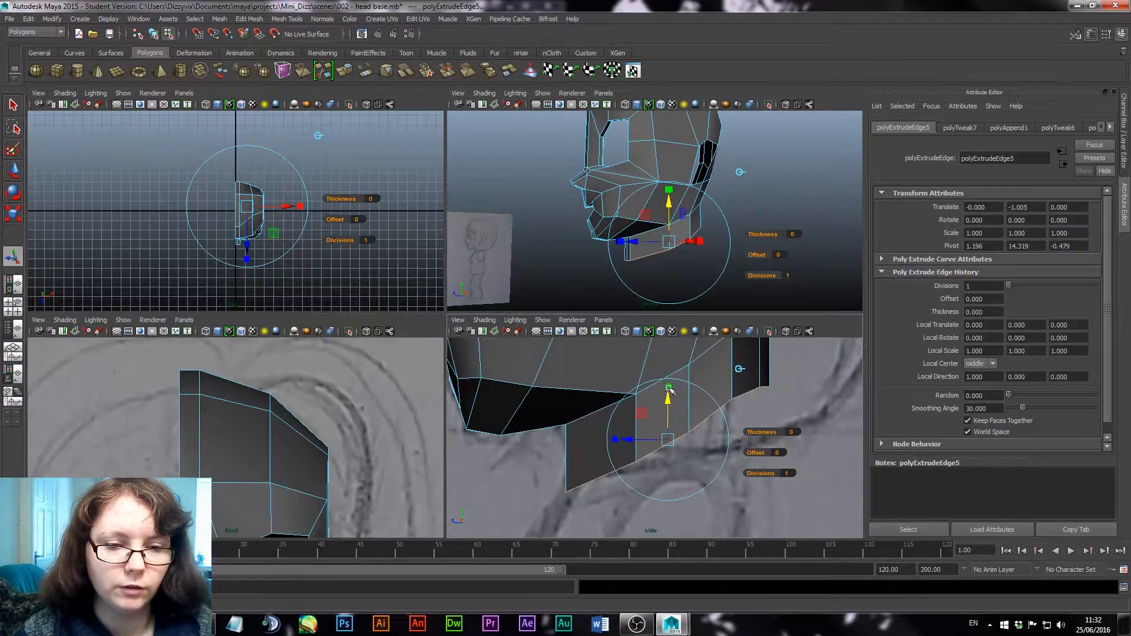
drag(670, 390, 670, 440)
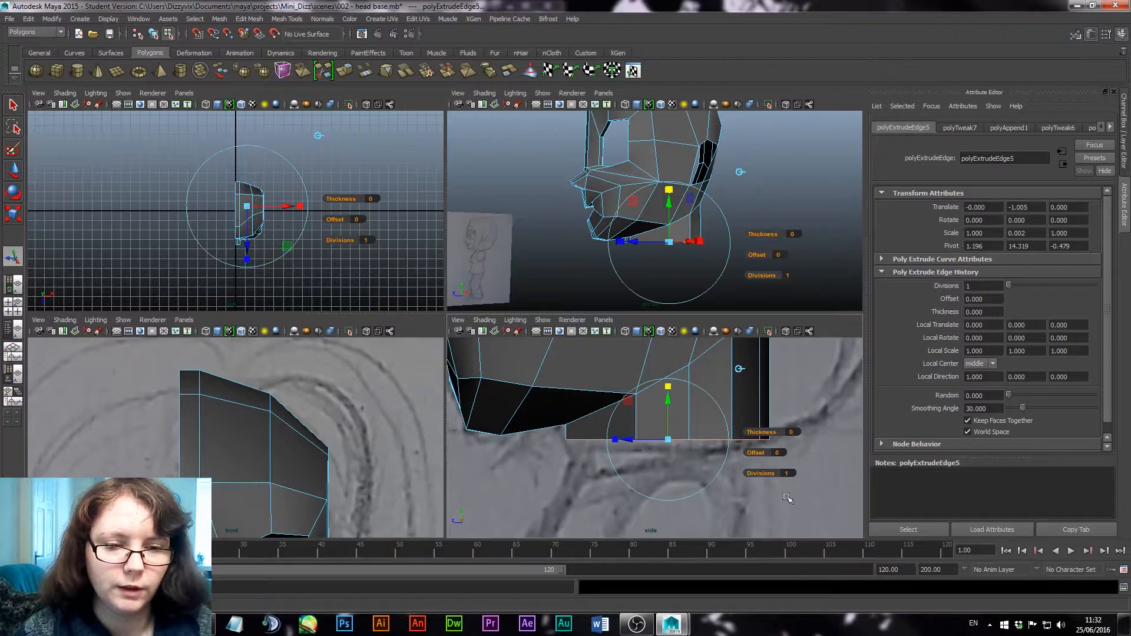
Lower the flattened neck edges to a vertical translate of about -1.3 and narrow them front to back against the side sketch
alt+middle_drag(759, 401, 730, 381)
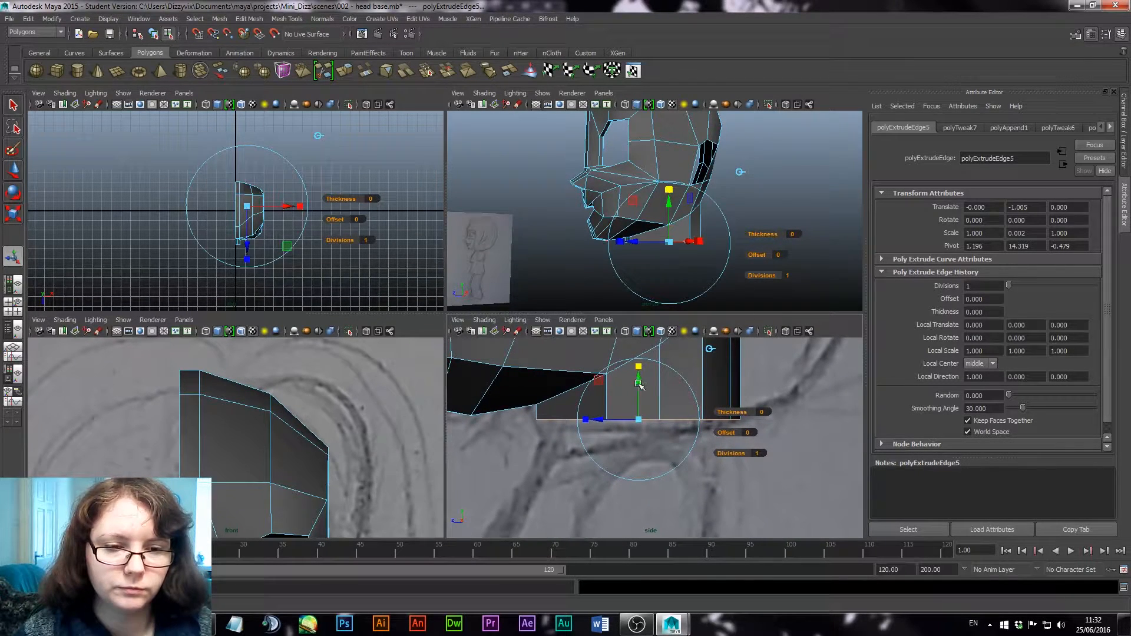
drag(639, 384, 638, 405)
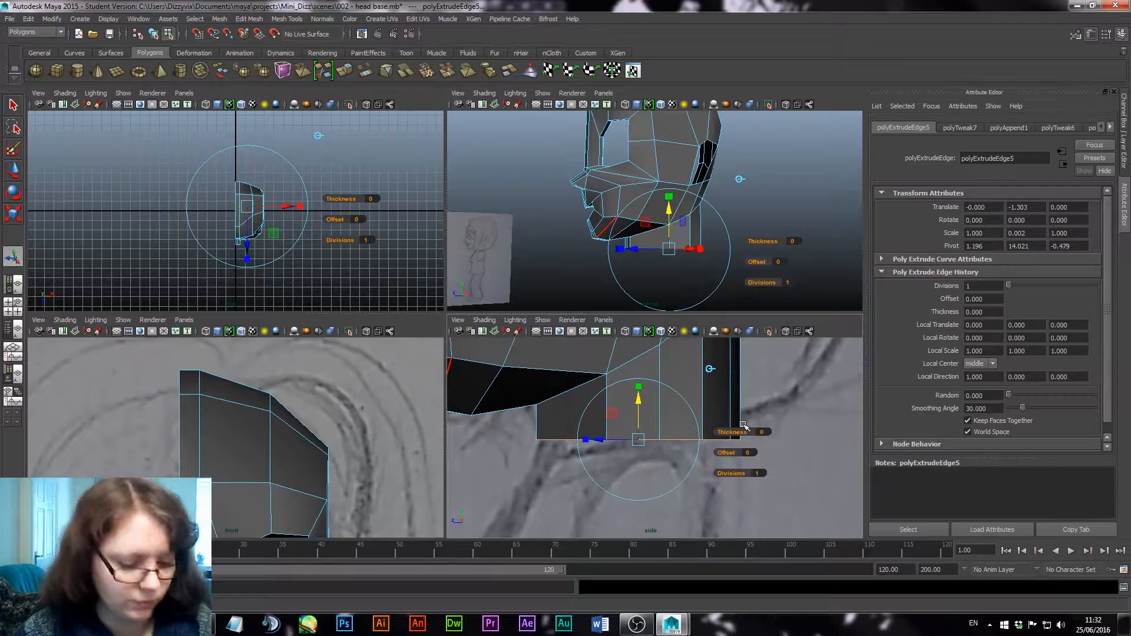
drag(587, 442, 558, 441)
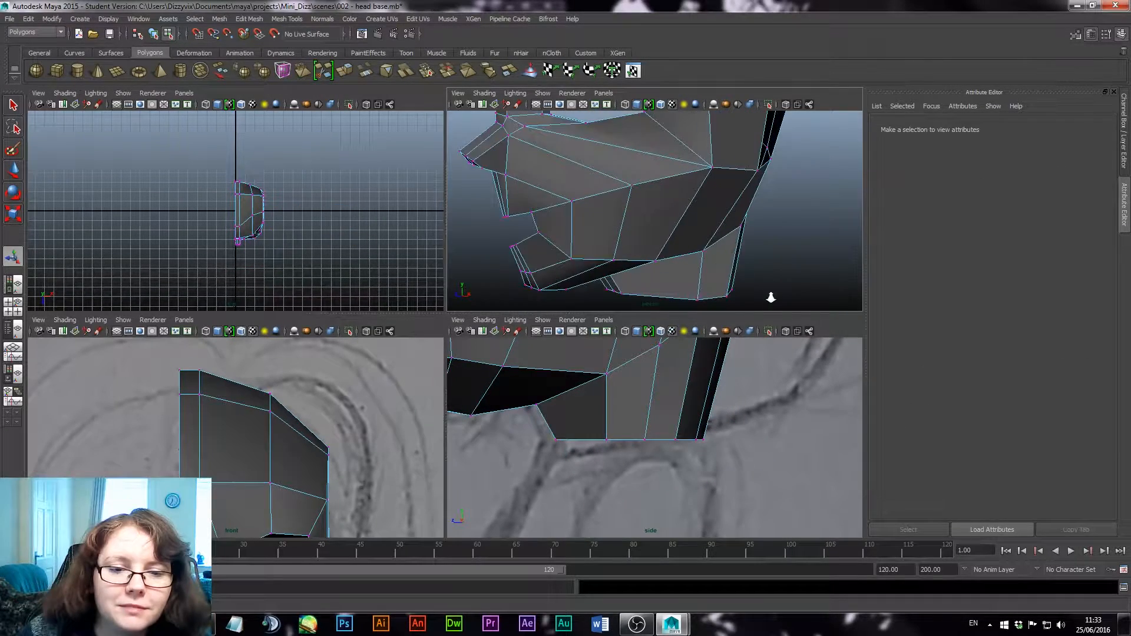
Try to move the vertical edge on the neck's side slightly inward
alt+drag(770, 298, 719, 303)
right_drag(717, 271, 711, 242)
click(718, 271)
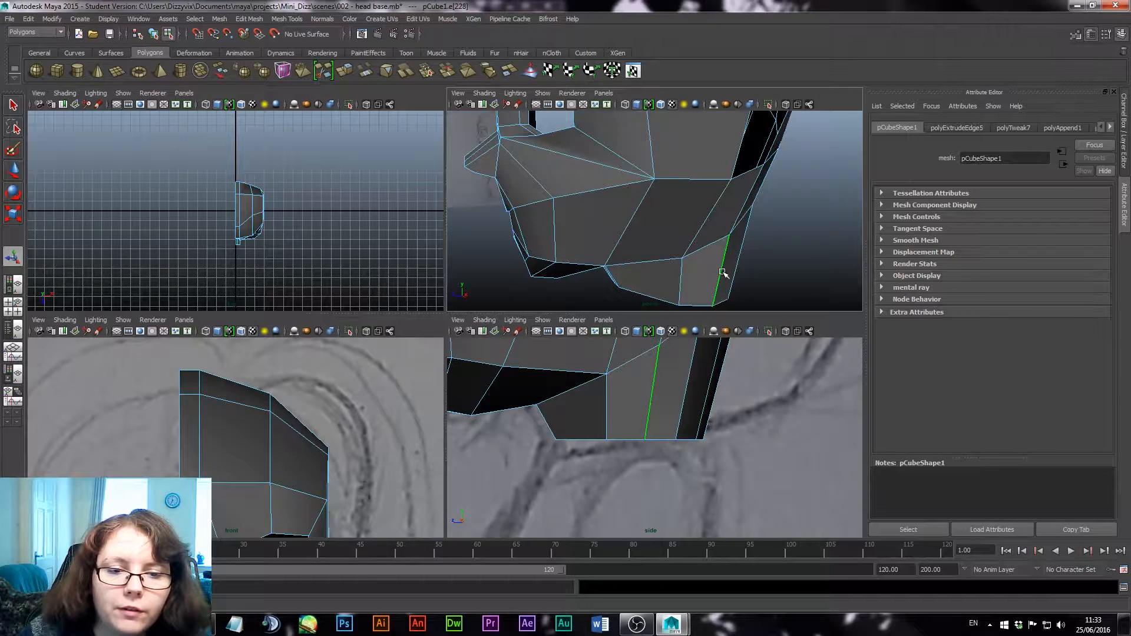
key(w)
drag(752, 289, 748, 288)
key(ctrl+z)
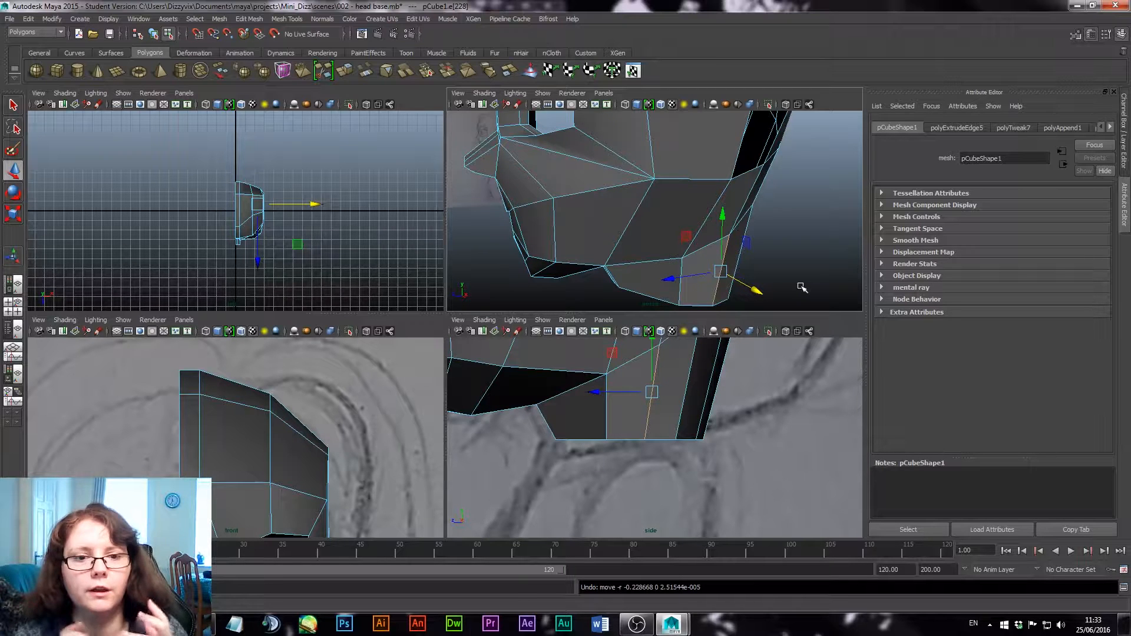
Create a test polygon sphere beside the head and frame it in the maximized perspective view
scroll(774, 277, down, 5)
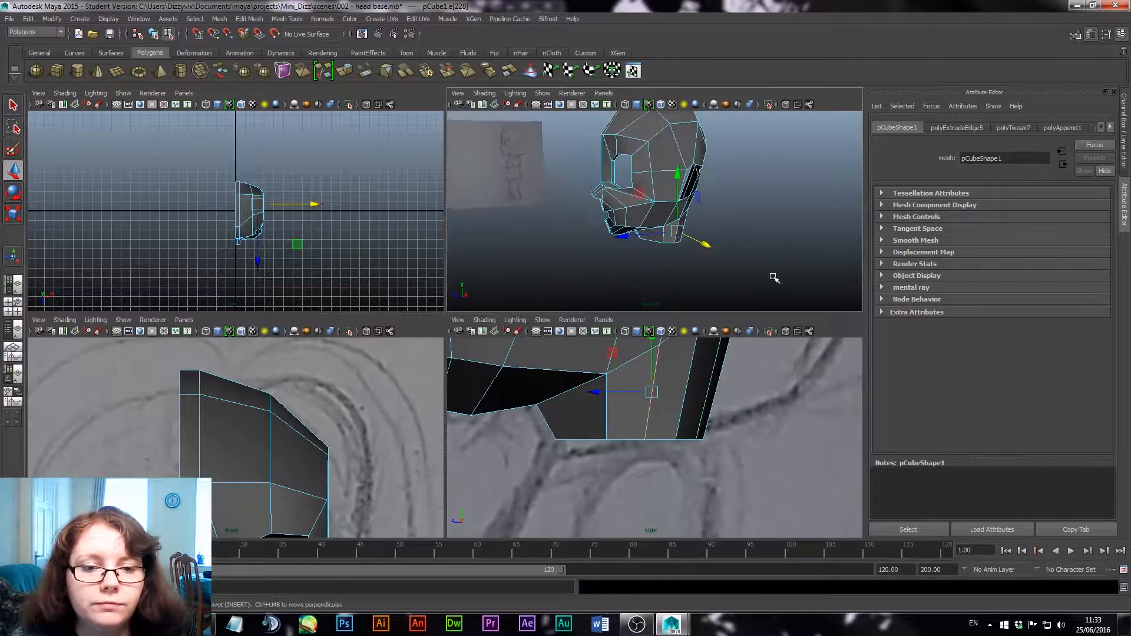
alt+drag(585, 239, 675, 230)
alt+middle_drag(674, 230, 578, 238)
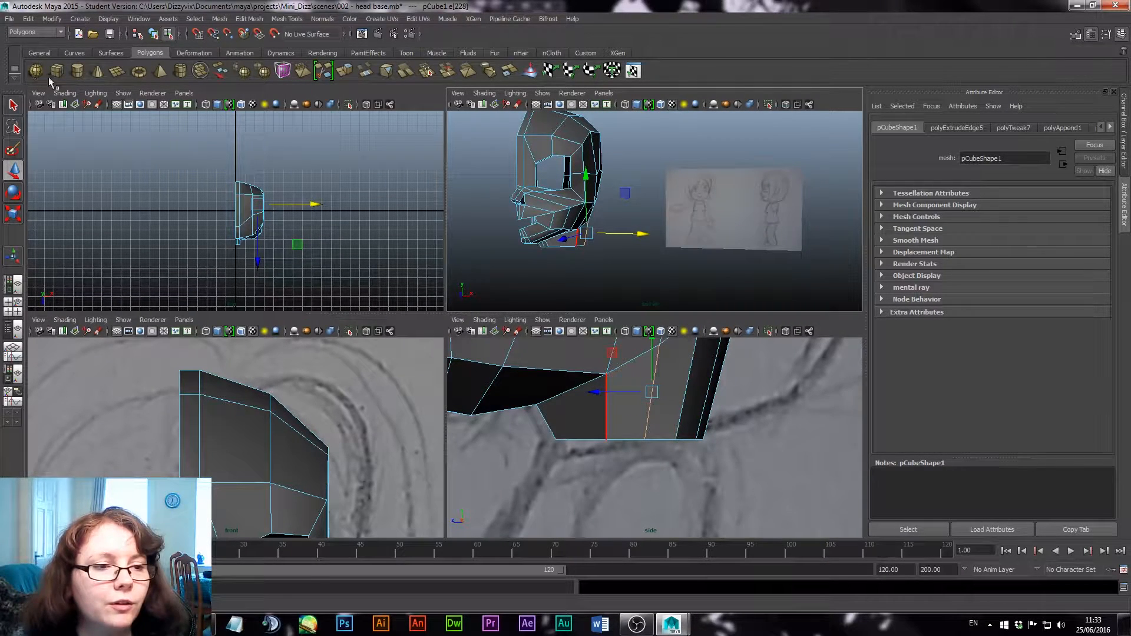
click(36, 71)
alt+drag(684, 282, 669, 305)
alt+middle_drag(675, 279, 680, 190)
drag(677, 259, 699, 268)
alt+middle_drag(699, 268, 655, 203)
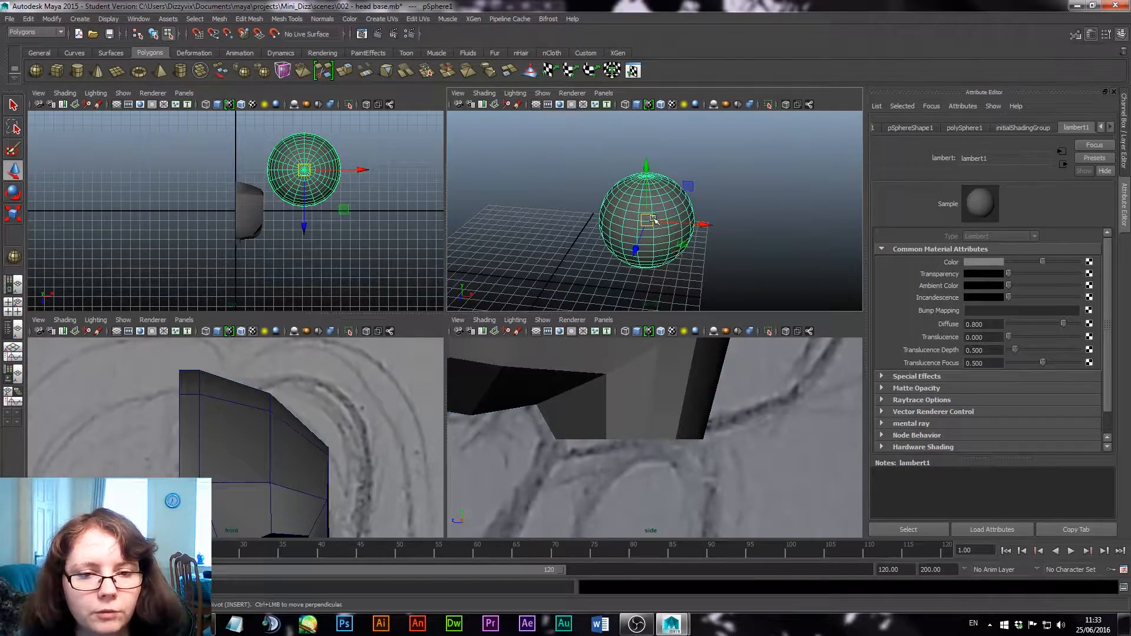
key(space)
key(f)
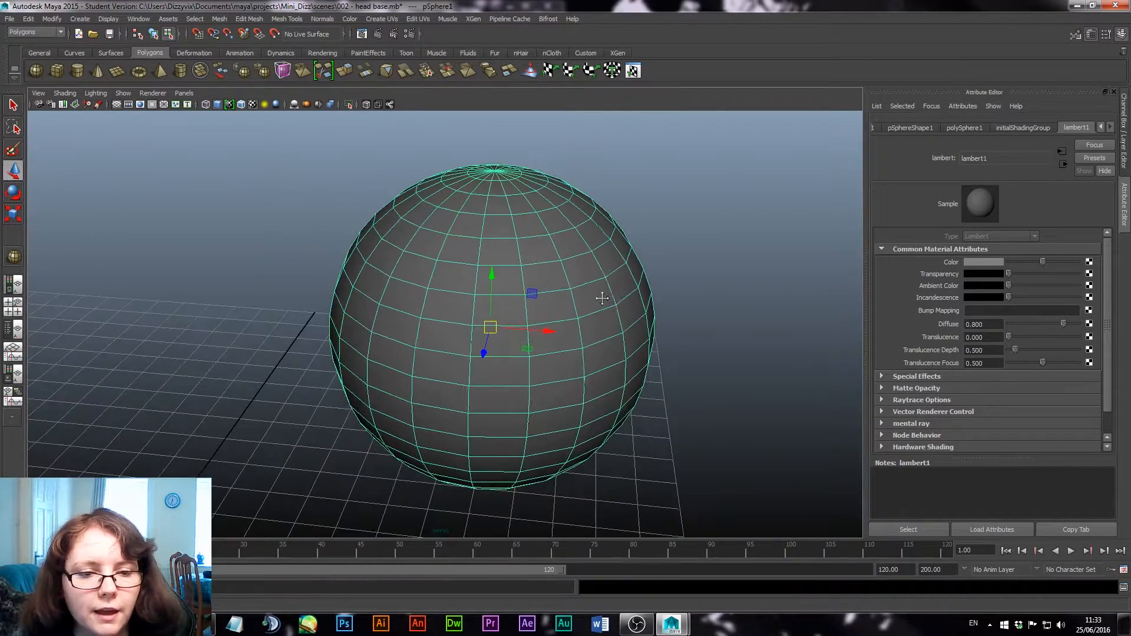
Try moving a single vertex on the sphere's upper front without soft selection and undo the move
right_drag(592, 303, 539, 302)
click(555, 261)
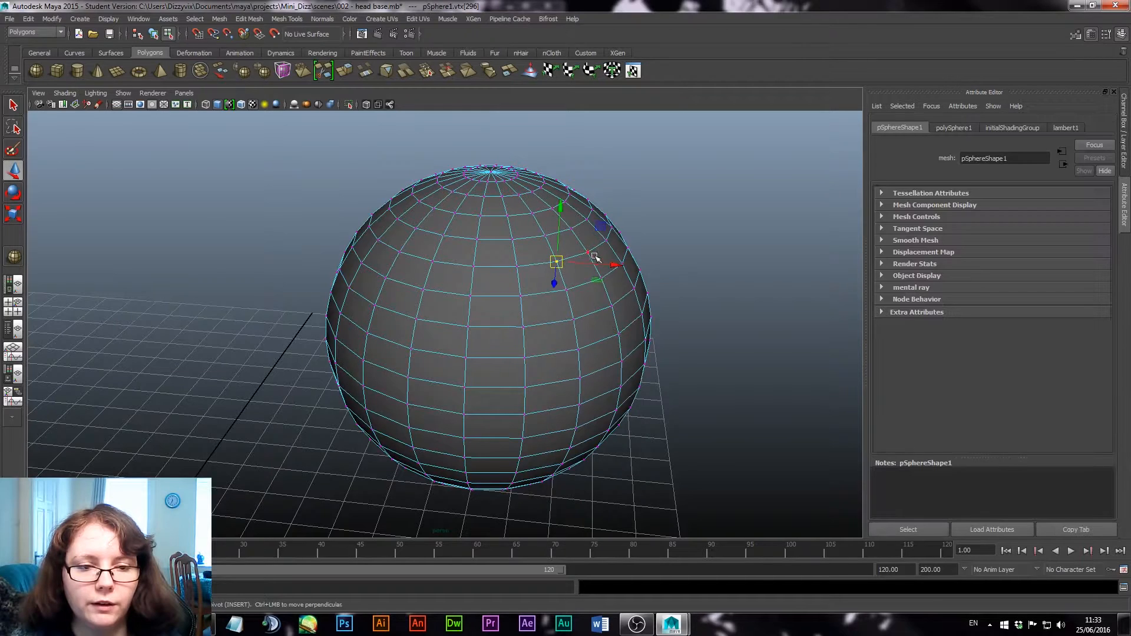
drag(556, 261, 563, 305)
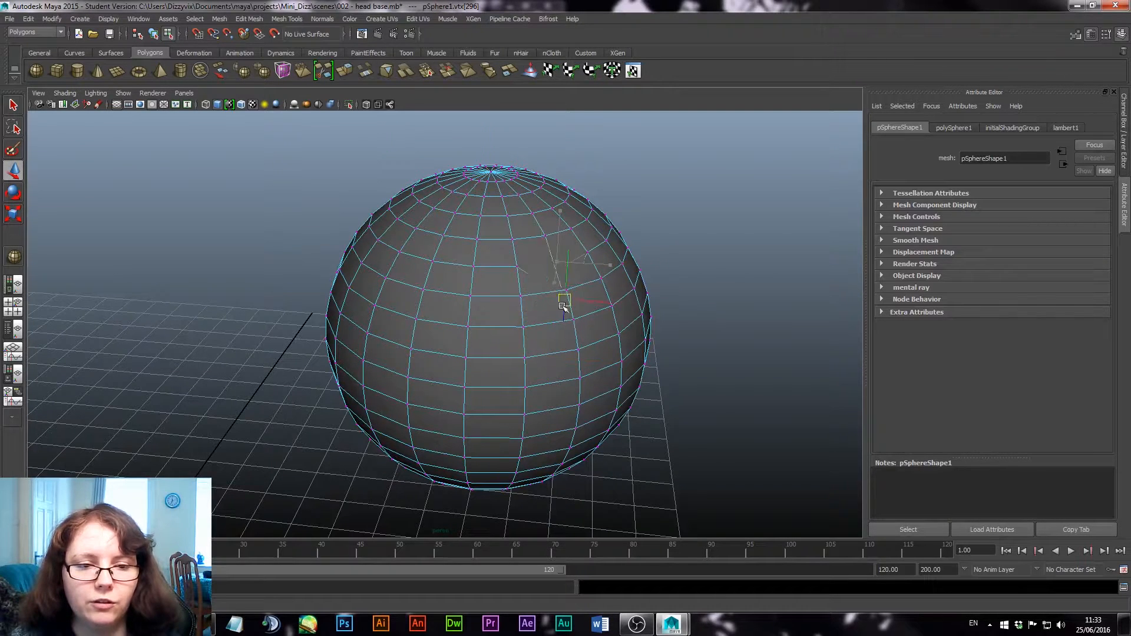
key(ctrl+z)
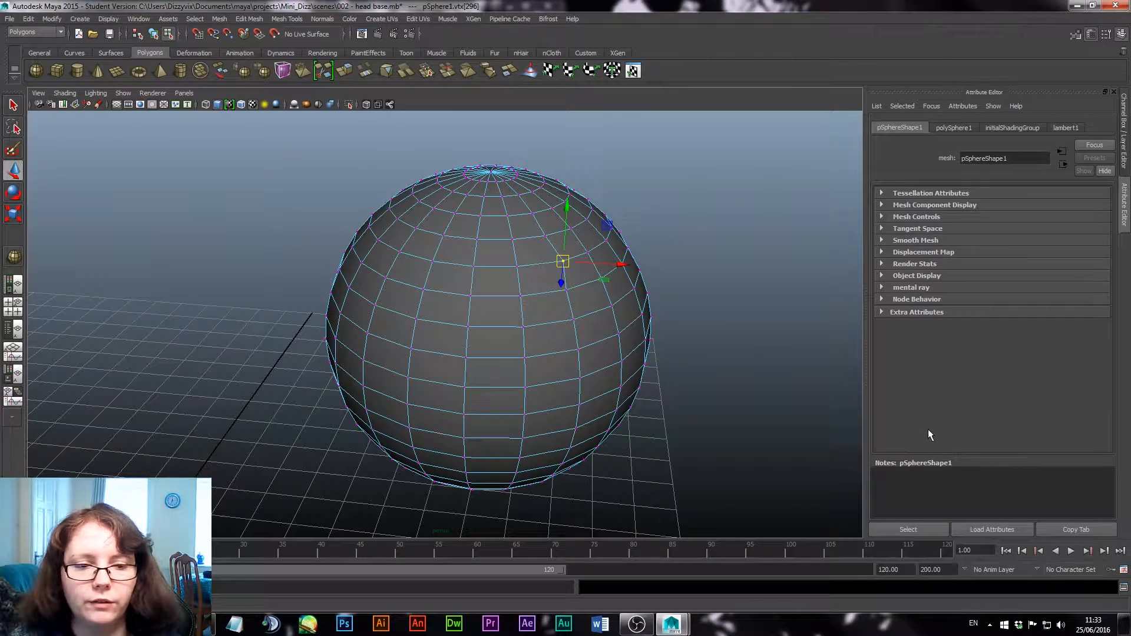
key(ctrl+z)
Turn on soft selection, try pulling the same sphere vertex outward, and undo the move
key(b)
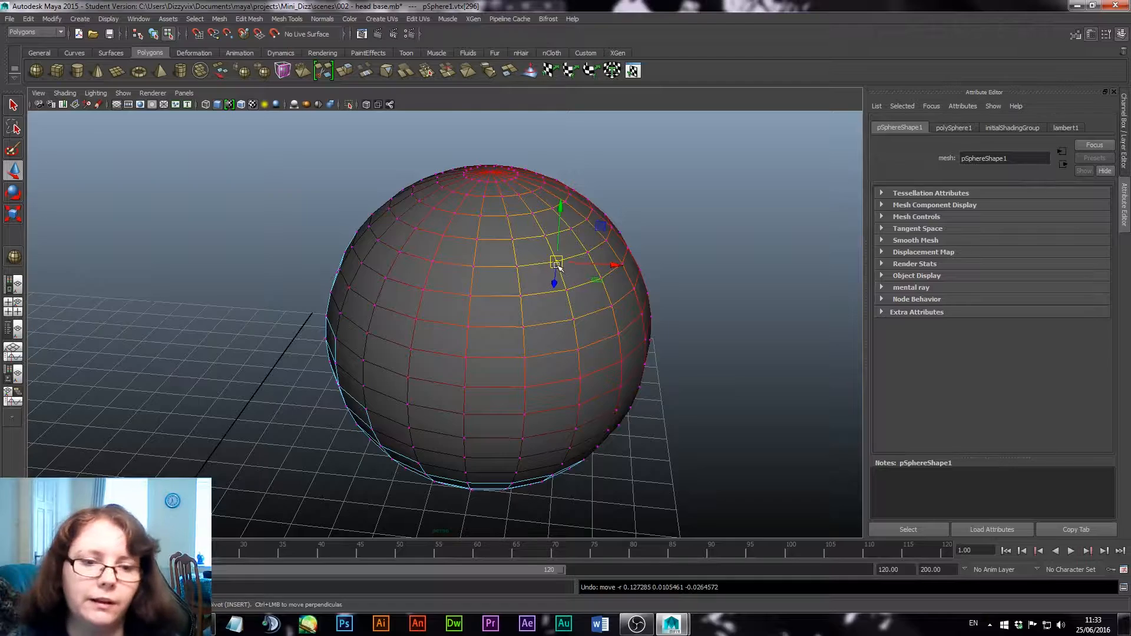
drag(557, 265, 833, 265)
key(ctrl+z)
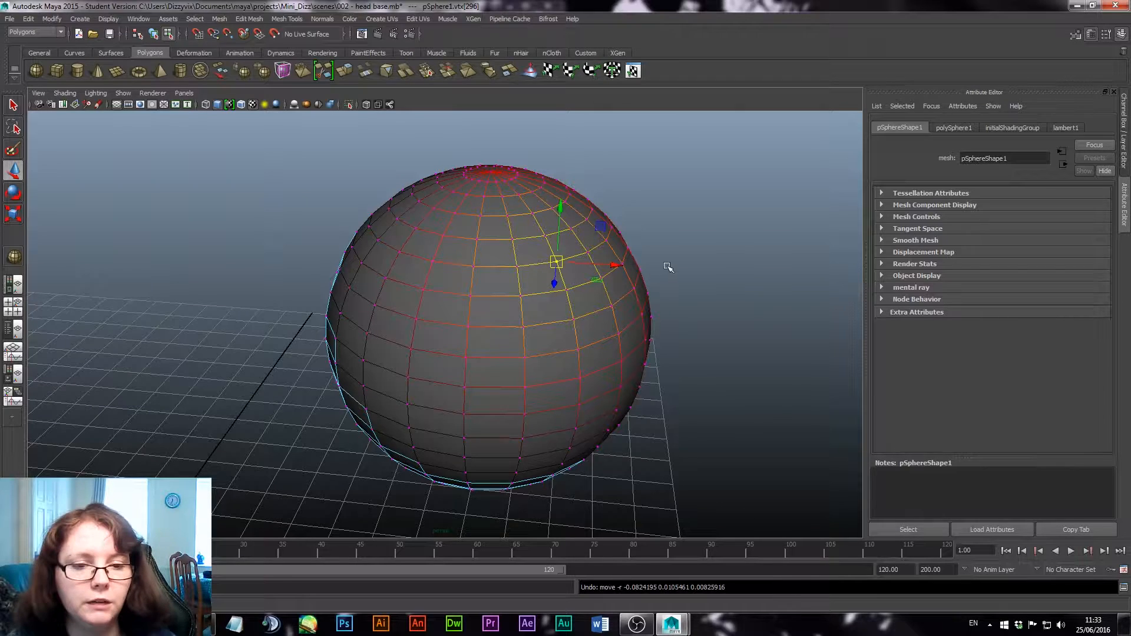
Shrink the soft selection falloff to a small area around the sphere vertex, test a small move, and undo it
middle_drag(667, 266, 499, 340)
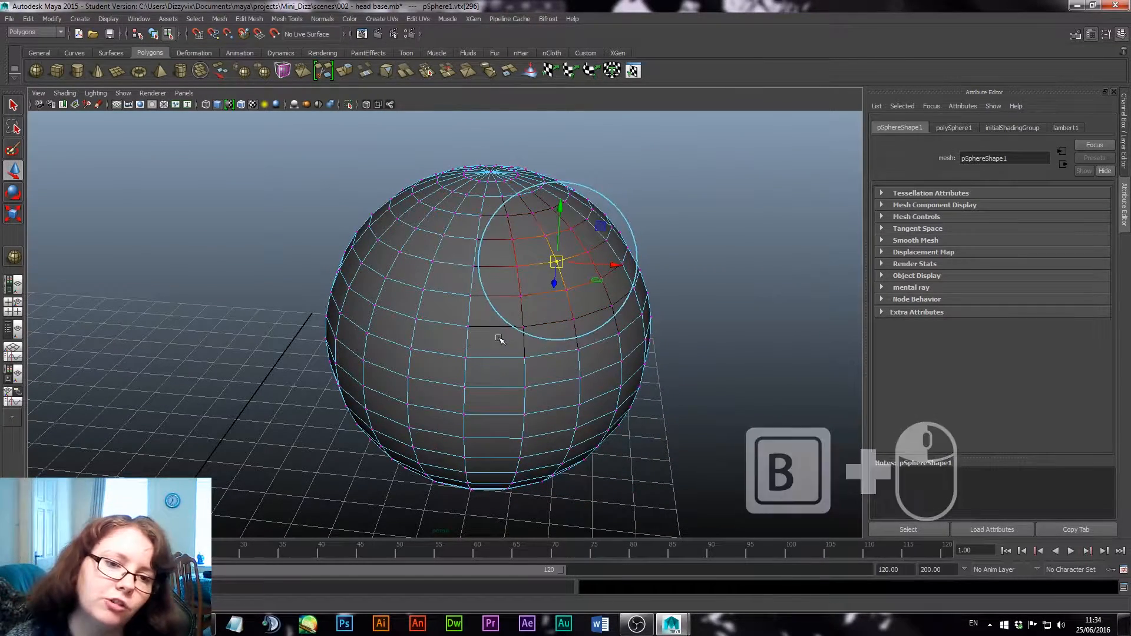
drag(499, 339, 490, 343)
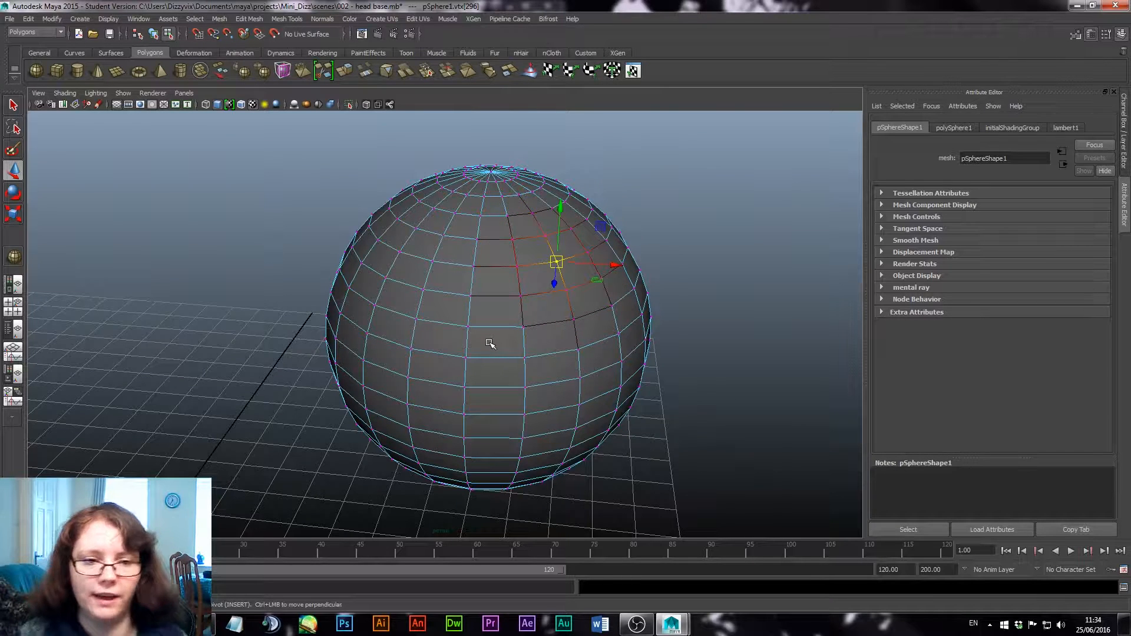
mouse_move(546, 263)
mouse_down()
mouse_move(651, 232)
mouse_move(612, 252)
mouse_move(260, 291)
mouse_move(662, 265)
mouse_move(518, 263)
mouse_move(575, 260)
mouse_move(554, 274)
mouse_up()
key(ctrl+z)
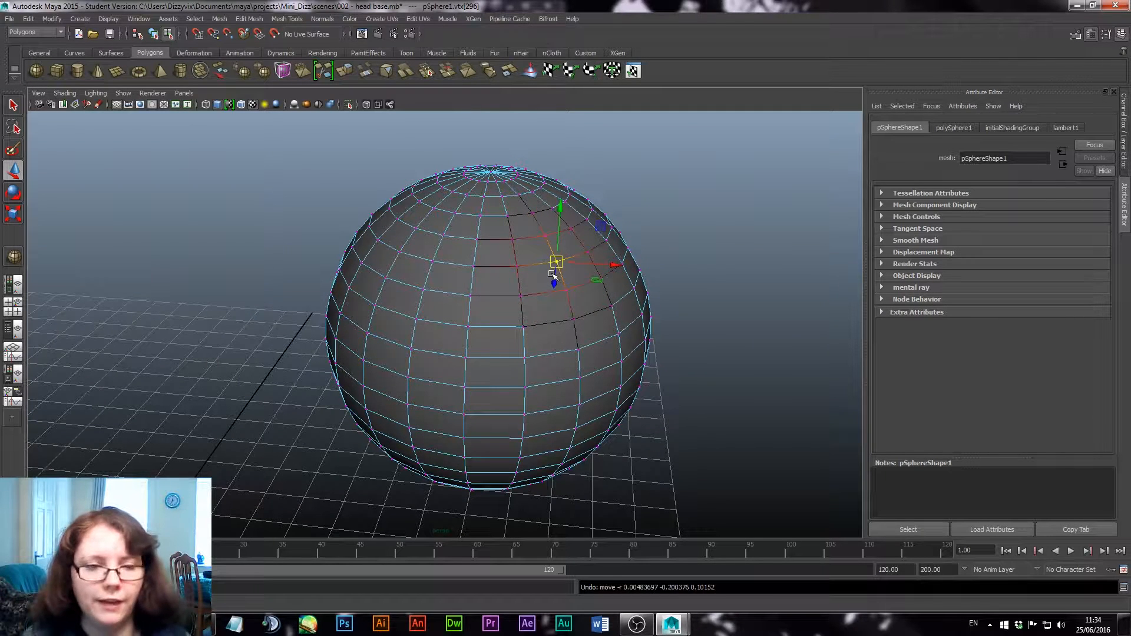
Delete the test sphere, then select the head mesh and frame it
right_drag(526, 316, 478, 282)
click(452, 215)
key(Delete)
alt+middle_drag(478, 281, 494, 366)
click(365, 254)
key(f)
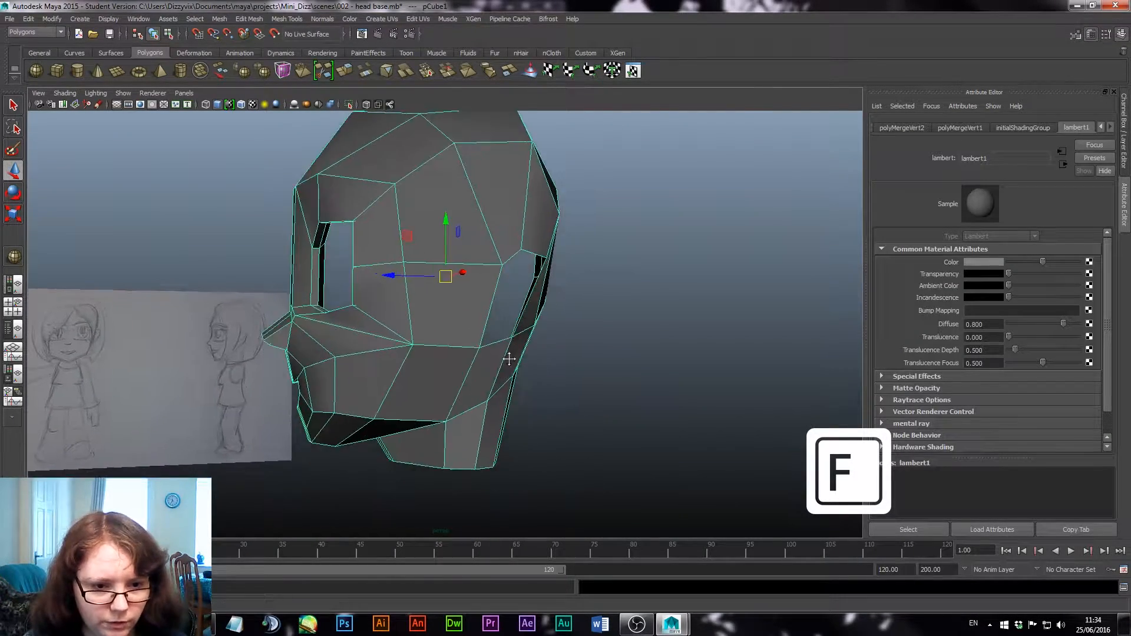
Move the vertical edge on the neck's side inward with soft selection and a small falloff
right_drag(488, 356, 484, 330)
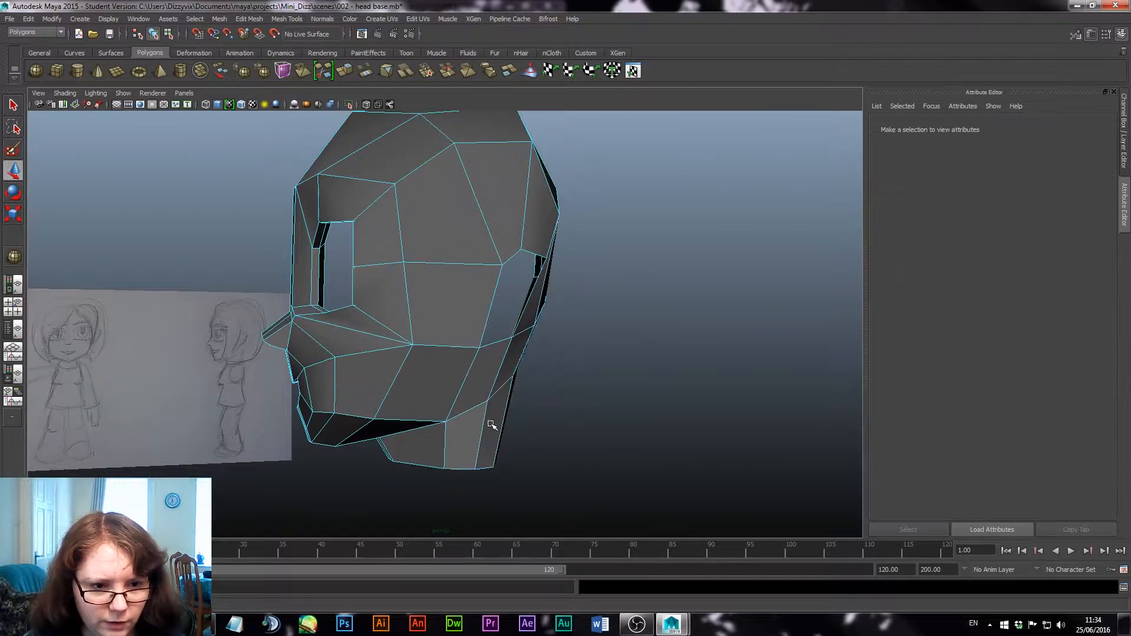
click(484, 424)
alt+drag(486, 438, 529, 446)
key(b)
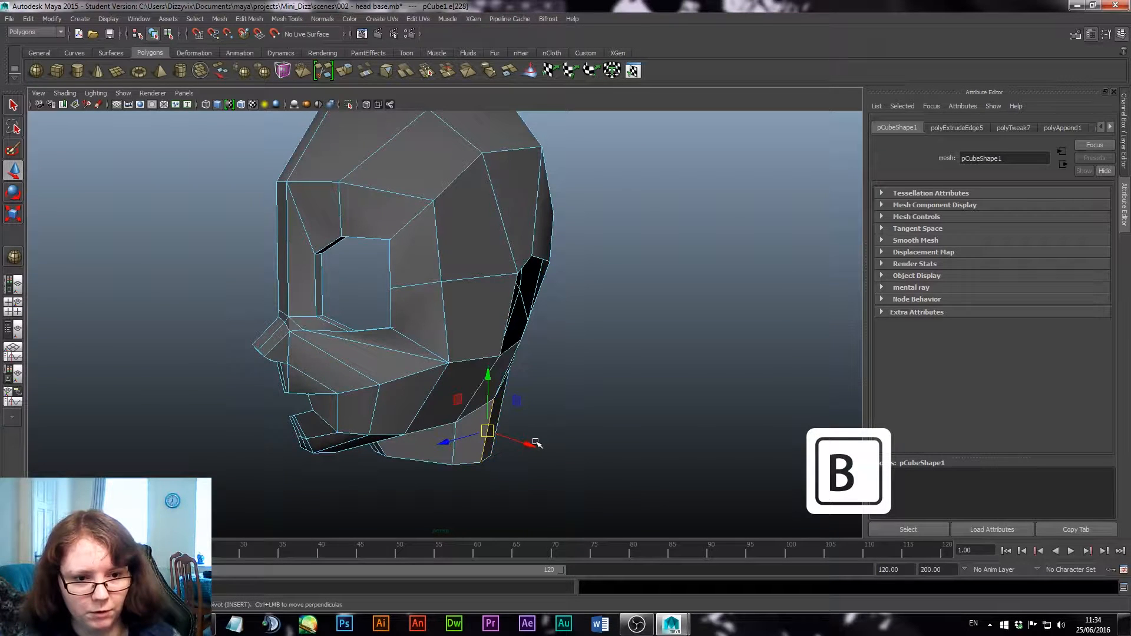
drag(536, 442, 474, 441)
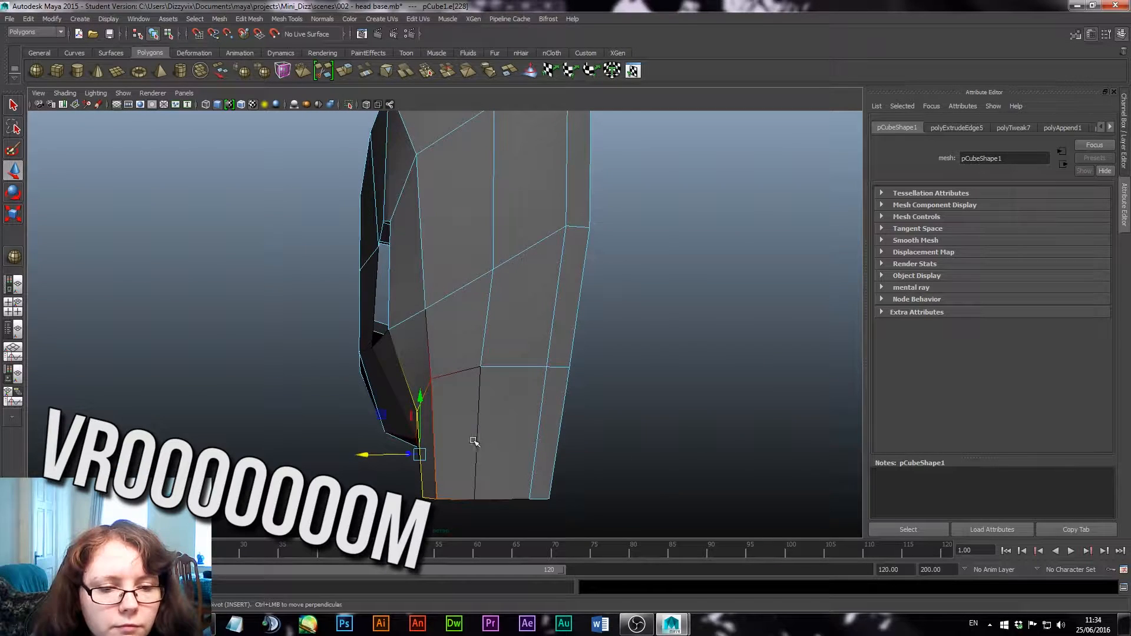
Shift the neck's upper and lower side vertices inward towards the centre line from the back, using soft selection
right_drag(447, 433, 400, 356)
alt+drag(418, 408, 400, 385)
click(461, 415)
click(430, 390)
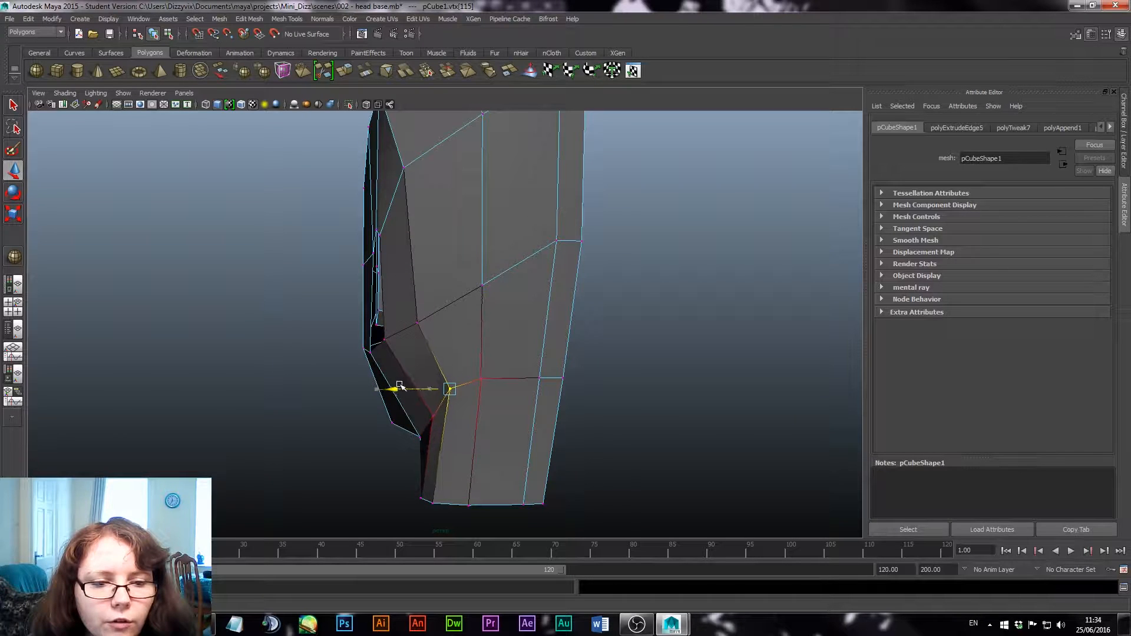
click(434, 504)
drag(378, 508, 394, 508)
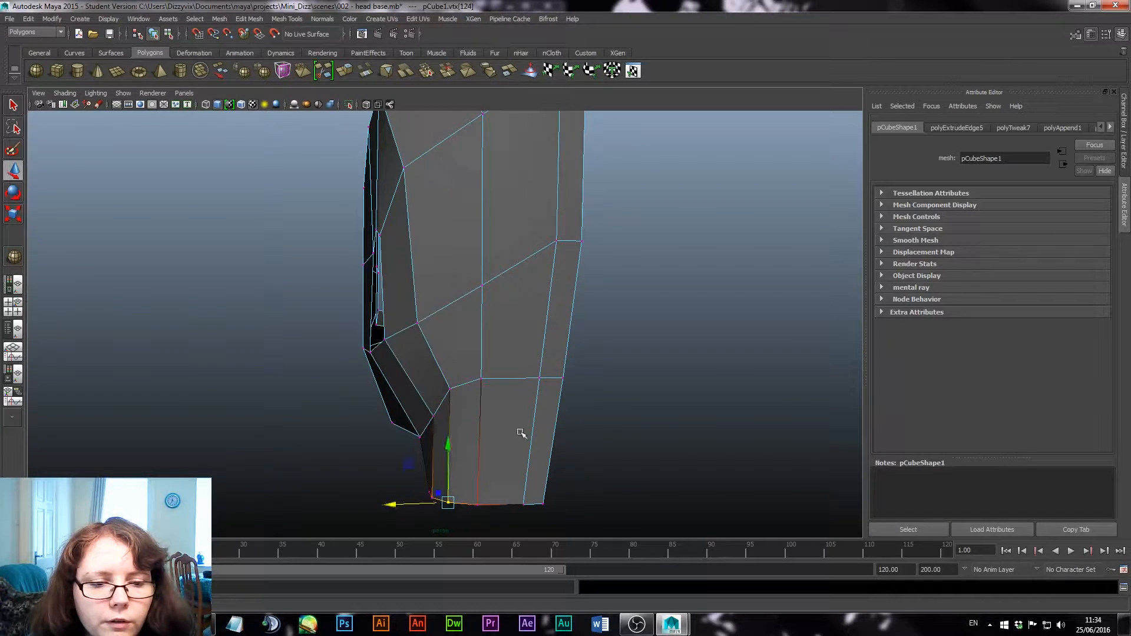
Try moving the vertical edge at the neck's side inward with soft selection on, and undo the move
click(311, 442)
alt+drag(311, 442, 480, 441)
right_drag(459, 388, 459, 339)
click(479, 444)
click(460, 474)
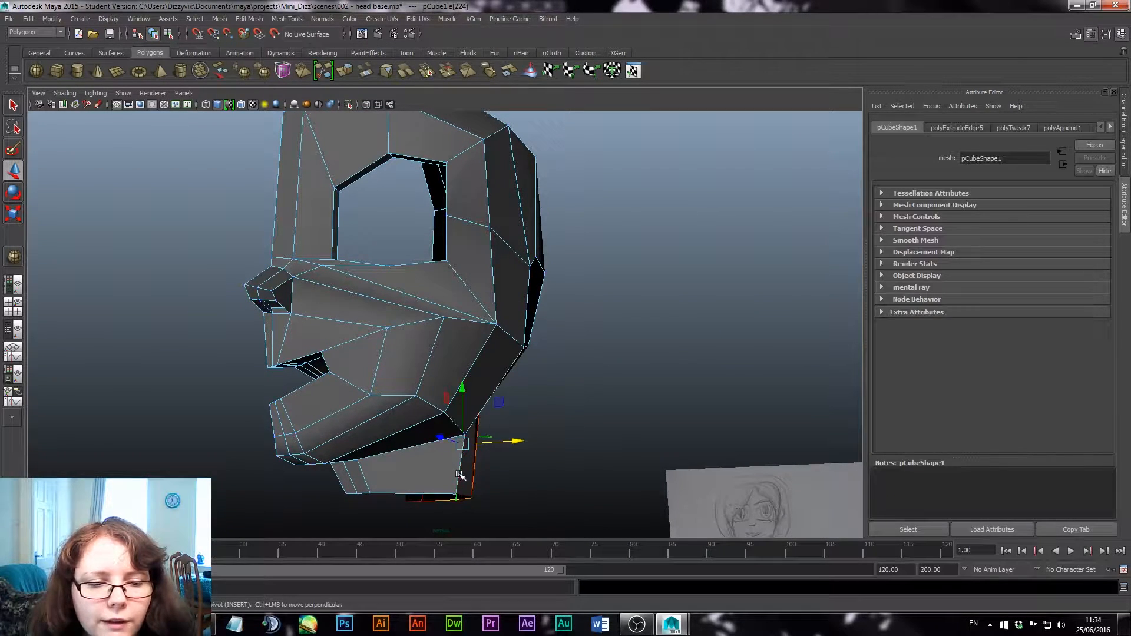
click(459, 473)
drag(510, 465, 481, 469)
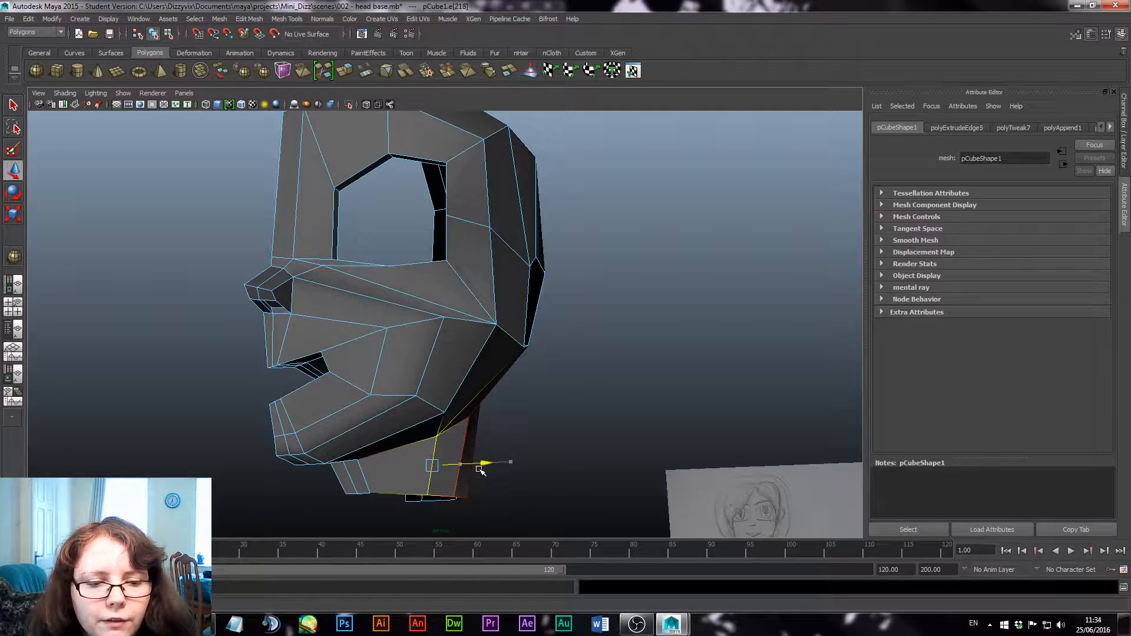
key(ctrl+z)
Turn off soft selection and move the vertical edge at the neck's side inward and forward, then check the neighbouring neck edges
key(b)
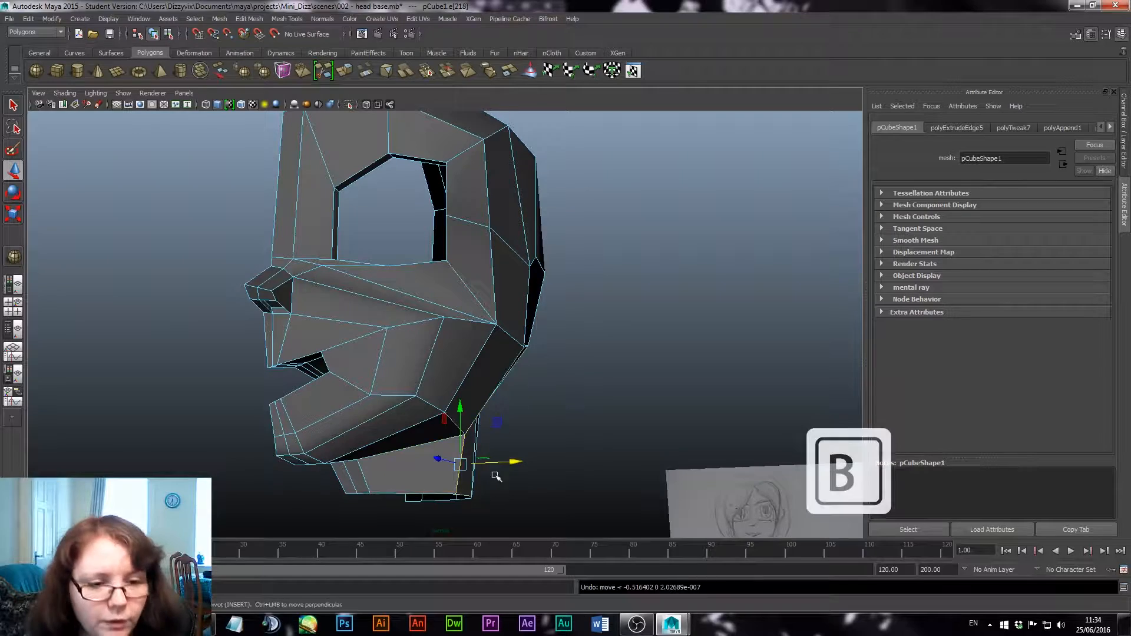
drag(515, 462, 501, 404)
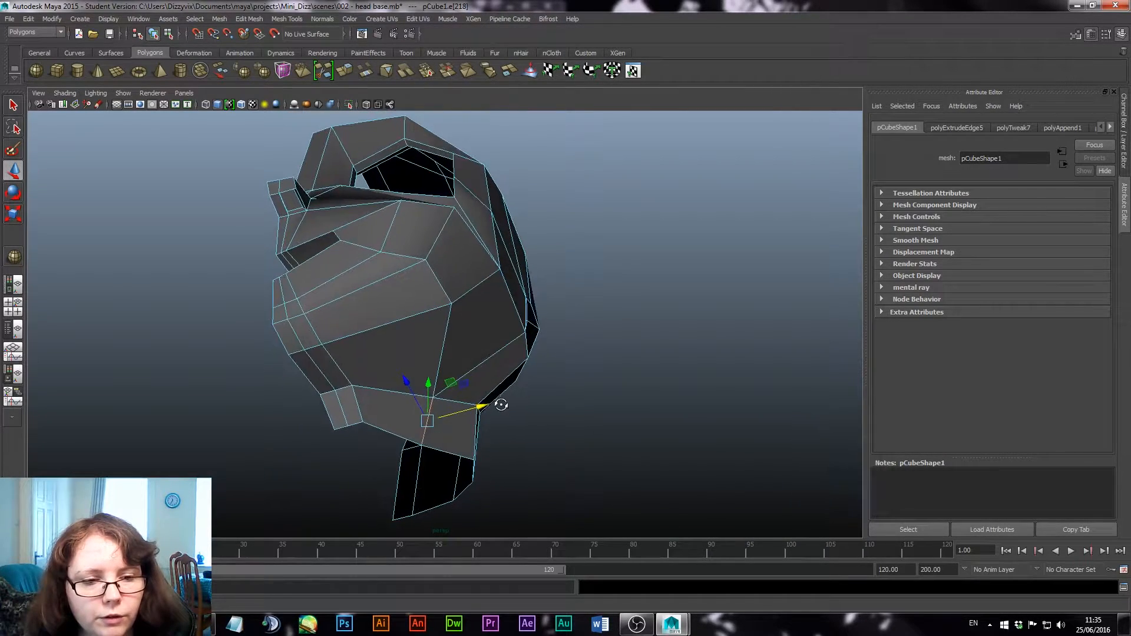
drag(406, 380, 414, 363)
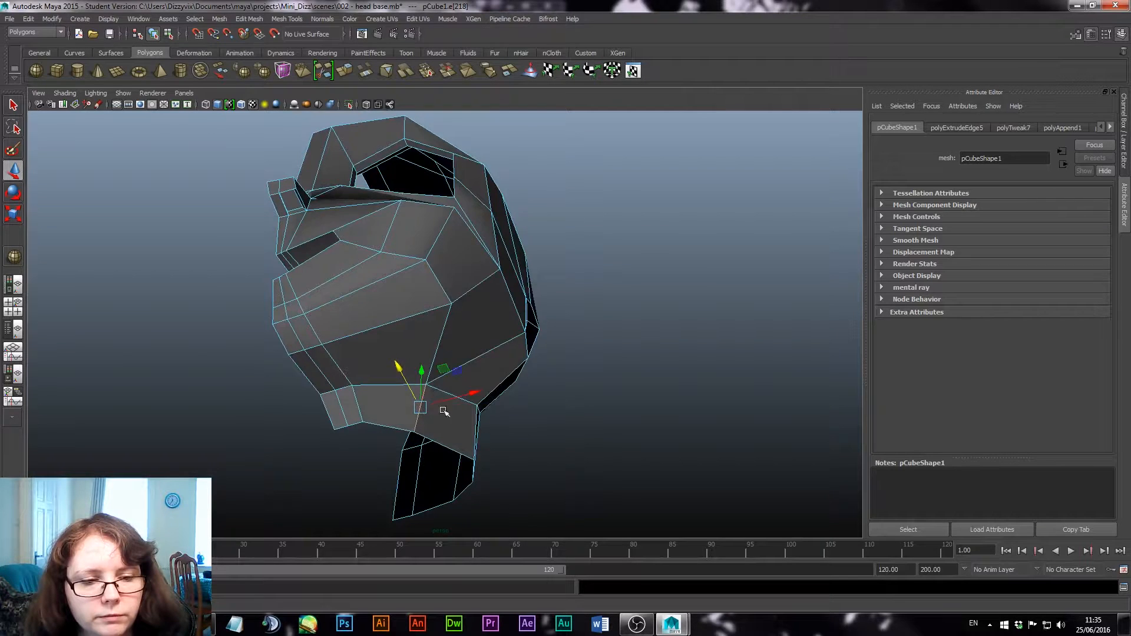
mouse_move(444, 410)
alt+mouse_down()
mouse_move(435, 303)
mouse_move(506, 314)
alt+mouse_up()
drag(449, 250, 450, 243)
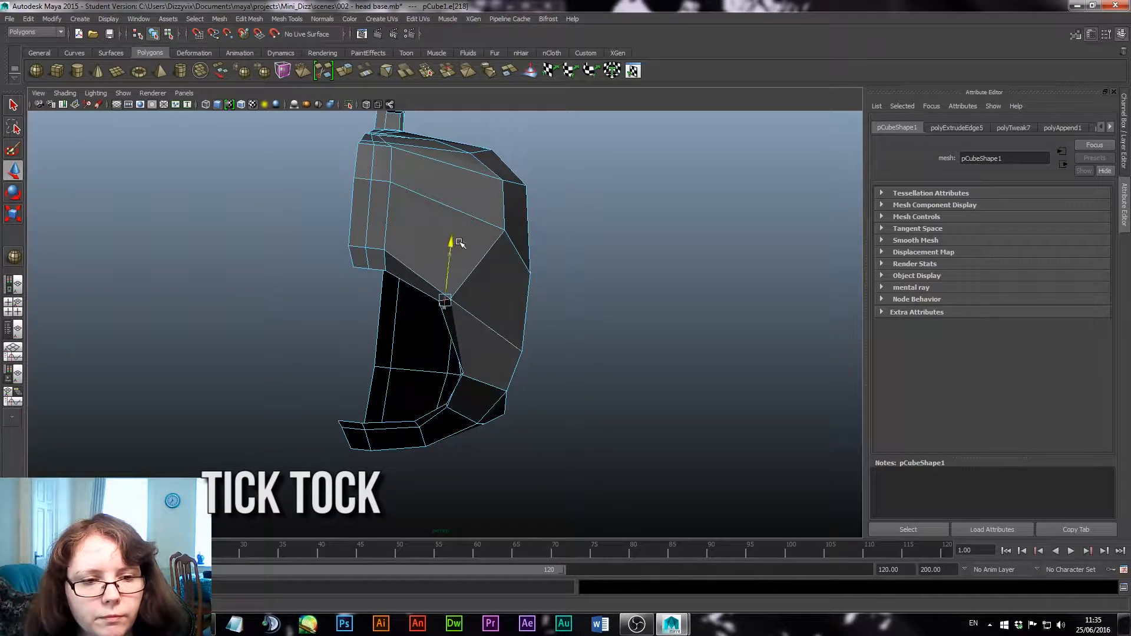
drag(502, 305, 510, 307)
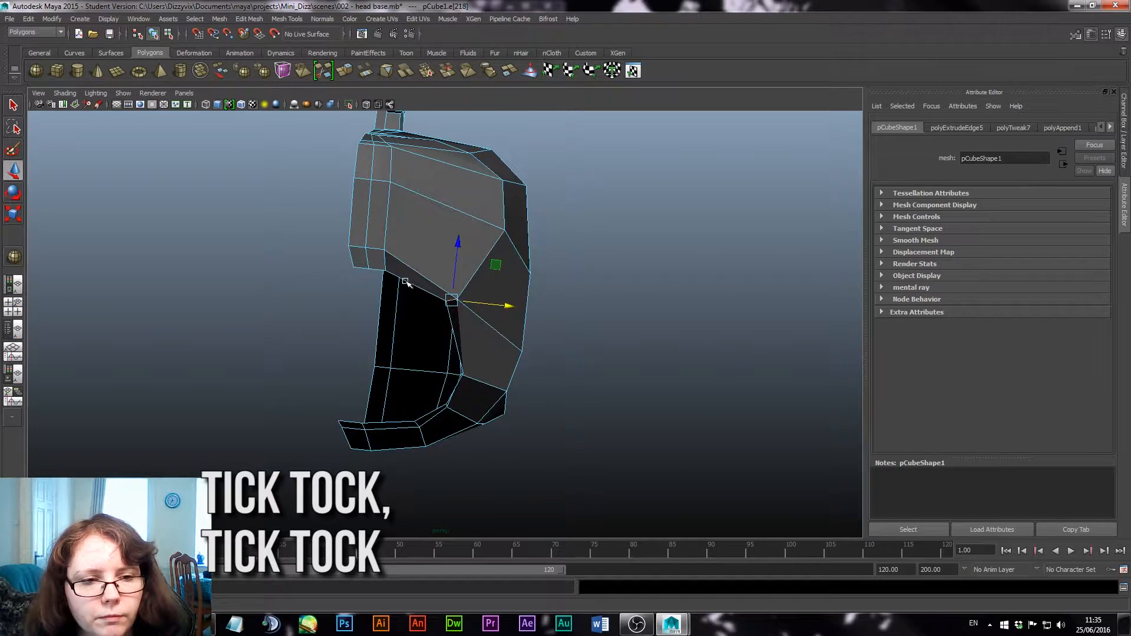
alt+drag(405, 281, 396, 318)
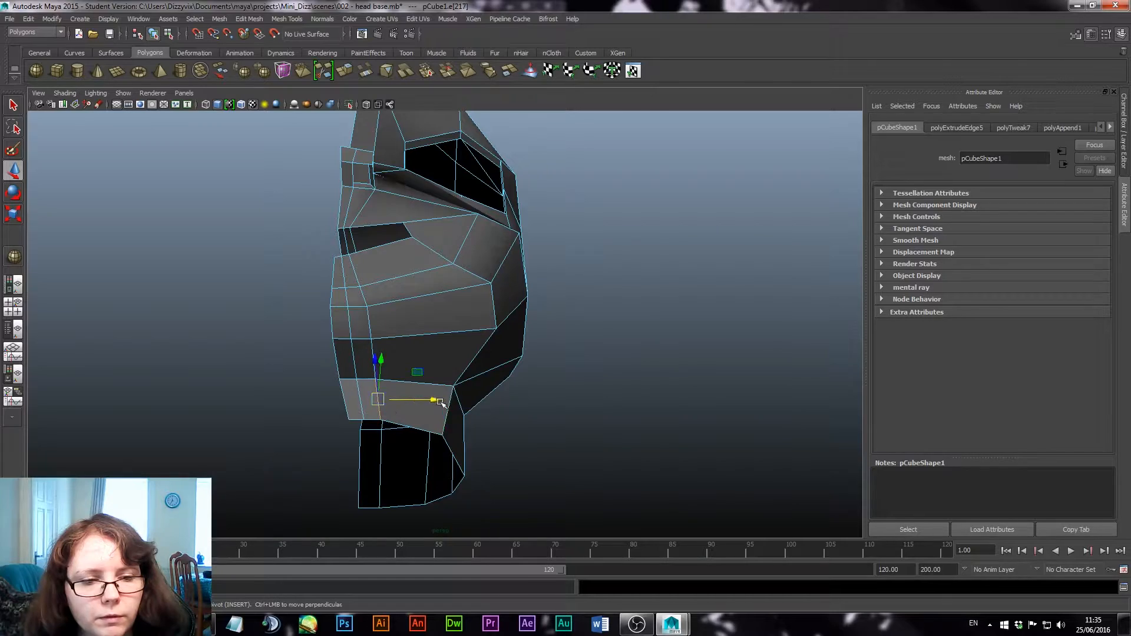
mouse_move(440, 402)
alt+mouse_down()
mouse_move(479, 415)
mouse_move(547, 374)
mouse_move(613, 397)
mouse_move(497, 384)
mouse_move(537, 394)
mouse_move(518, 398)
mouse_move(538, 345)
alt+mouse_up()
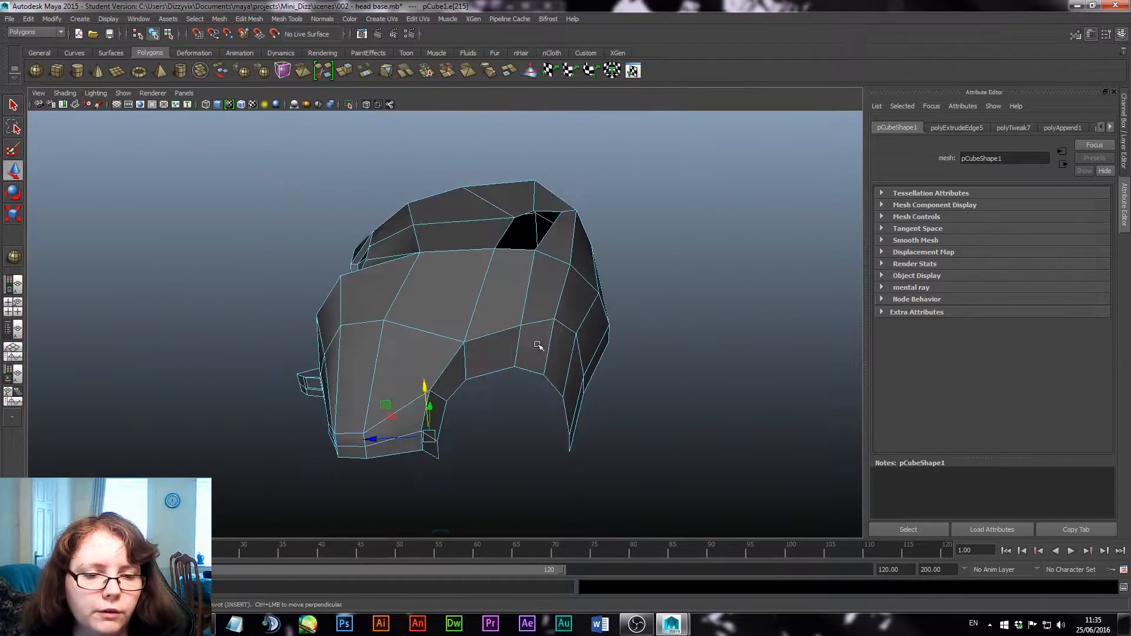
Extrude the neck's bottom border edges straight down by about 0.515 units, undoing a trial scaling of the extrusion
right_drag(525, 357, 523, 332)
click(437, 452)
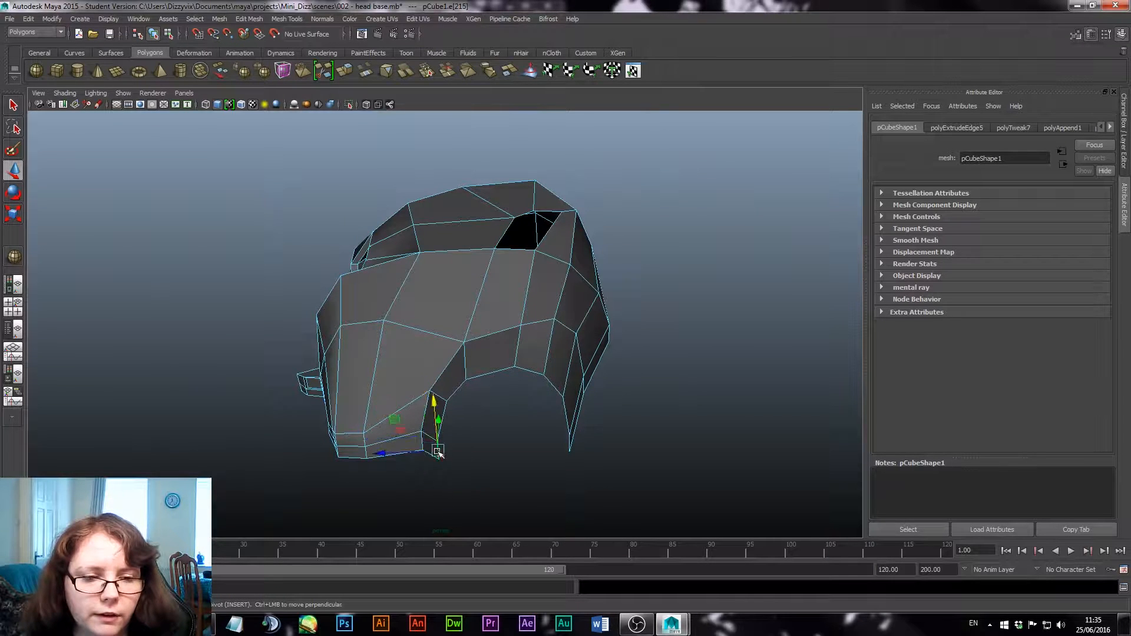
shift+click(570, 442)
alt+drag(601, 462, 574, 450)
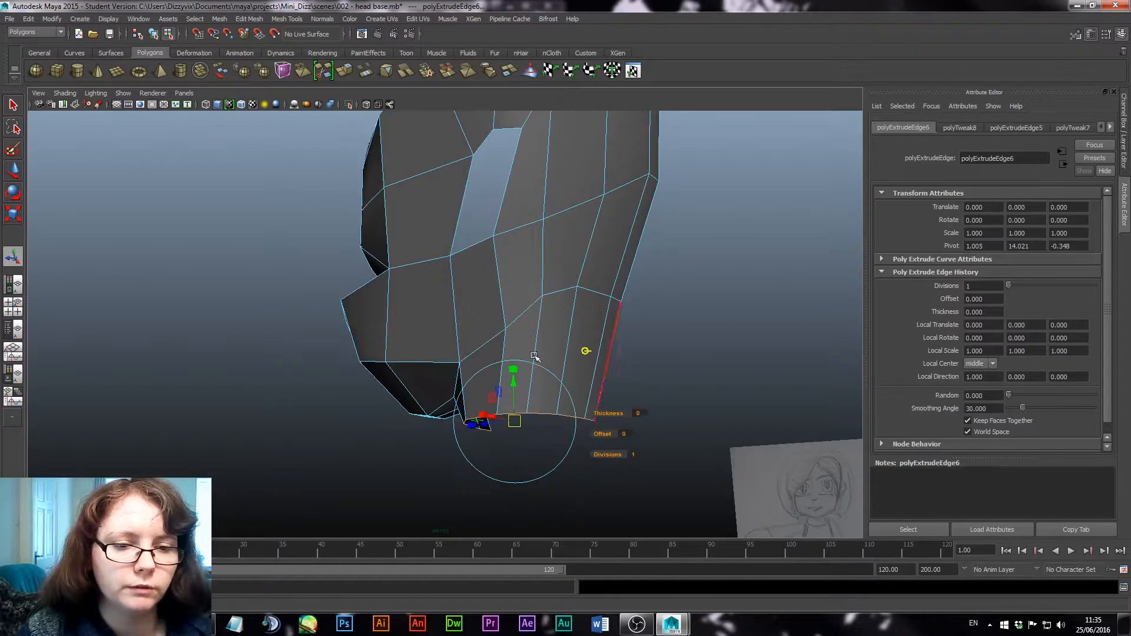
alt+drag(536, 357, 615, 350)
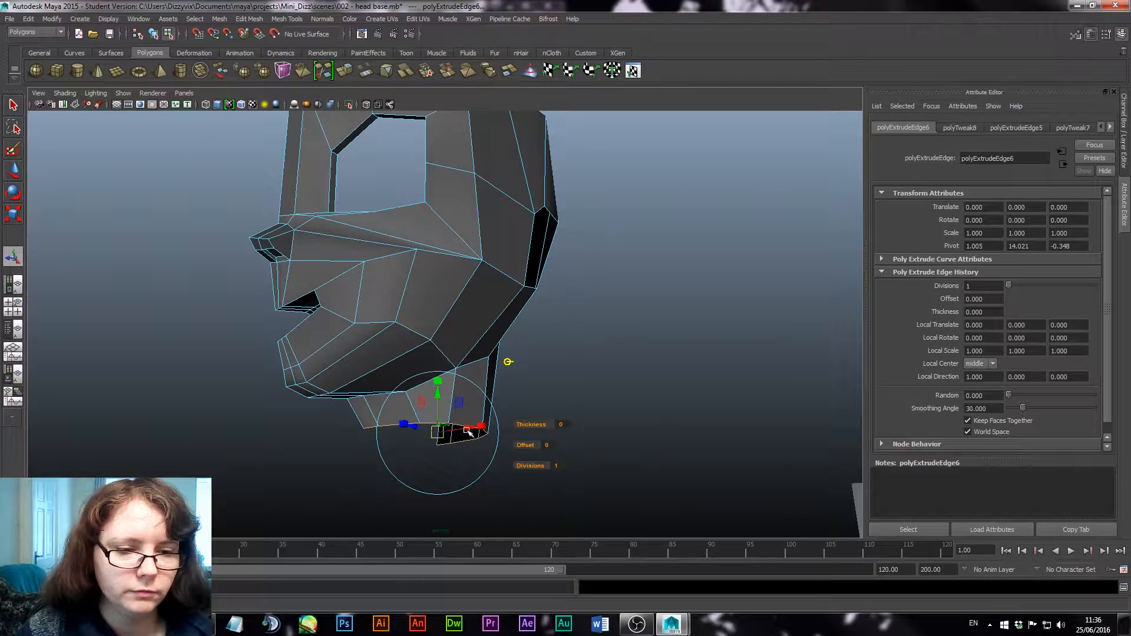
mouse_move(403, 423)
mouse_down()
mouse_move(383, 422)
mouse_move(415, 426)
mouse_up()
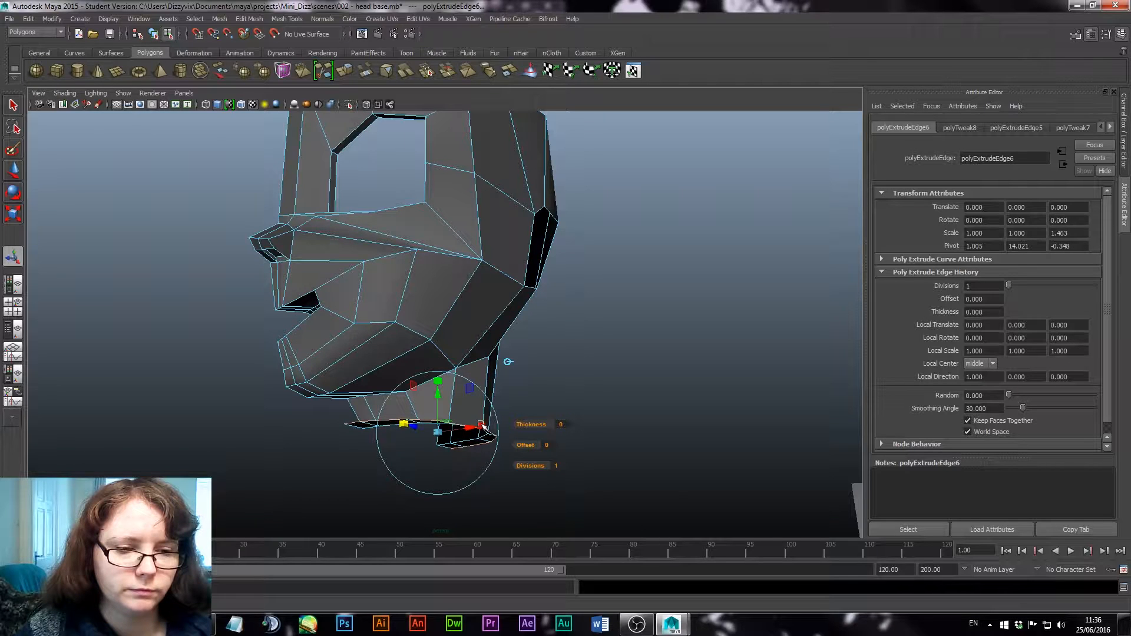
key(ctrl+z)
drag(438, 397, 439, 421)
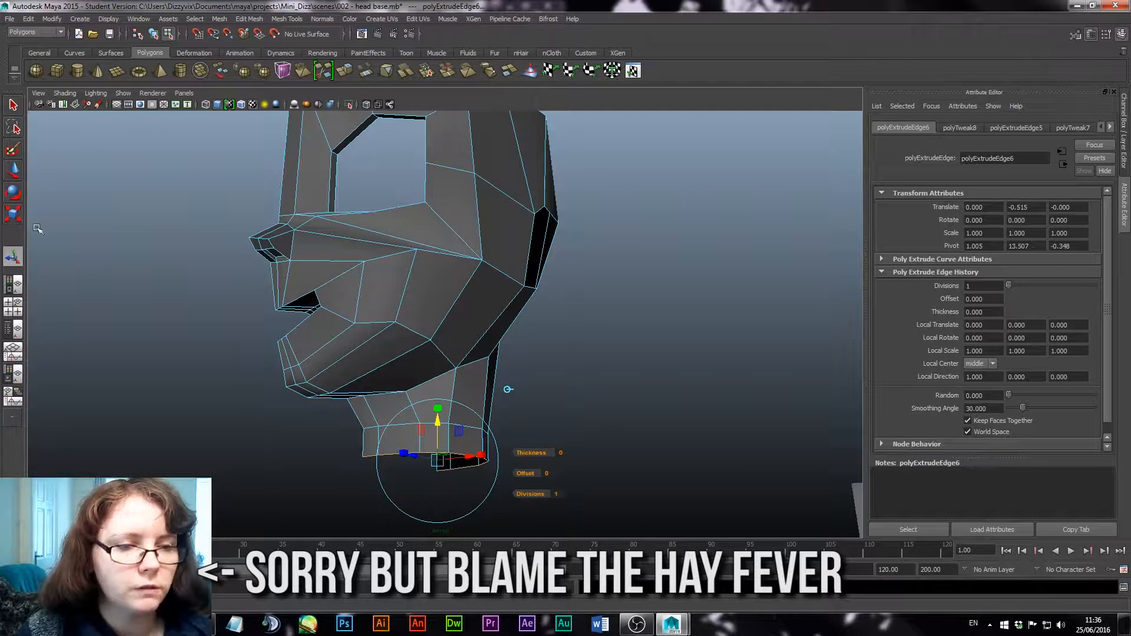
Scale the extruded bottom edges outward to flare the base of the neck, and return to the Move tool
click(12, 219)
drag(438, 461, 504, 453)
key(w)
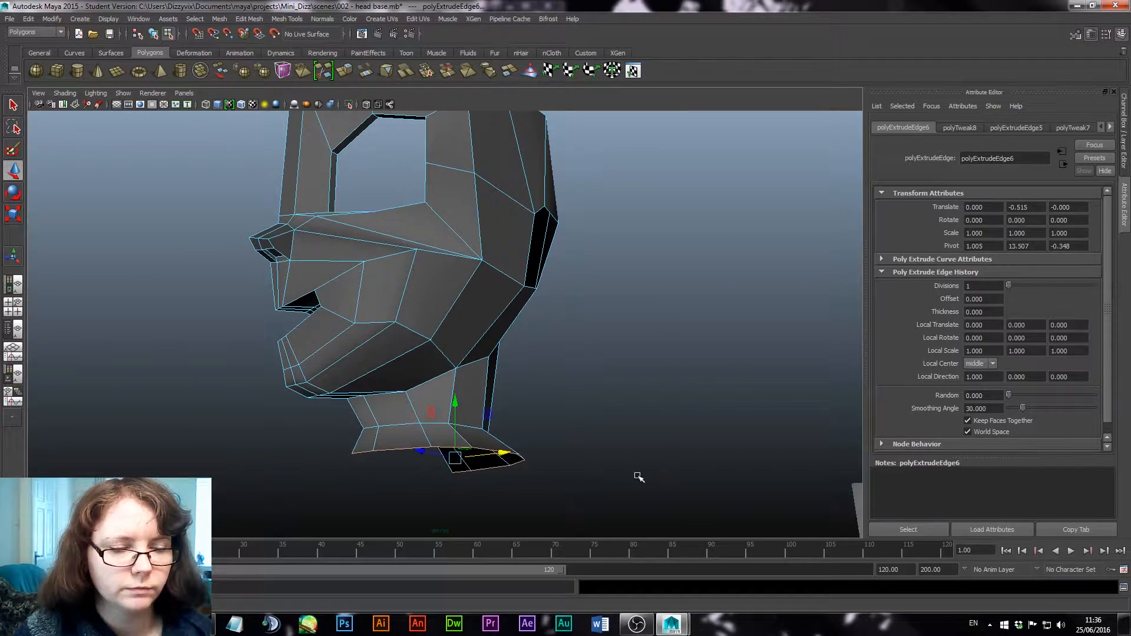
Snap the neck's innermost vertices to the head's centre line in the front view, using grid snapping
mouse_move(414, 426)
alt+mouse_down()
mouse_move(555, 431)
mouse_move(467, 445)
alt+mouse_up()
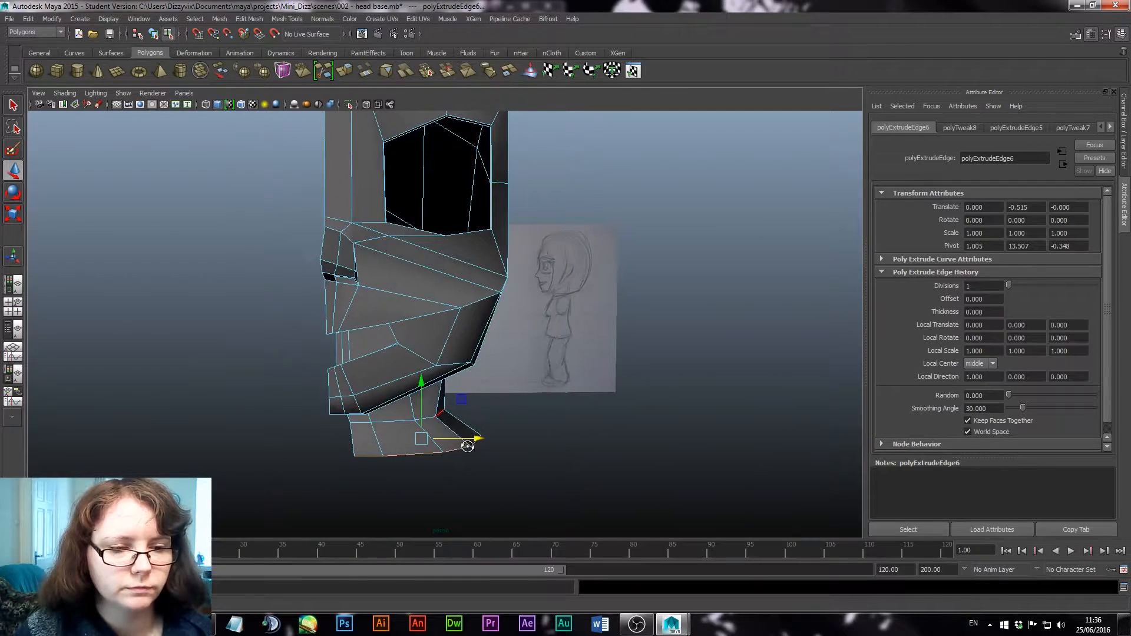
key(space)
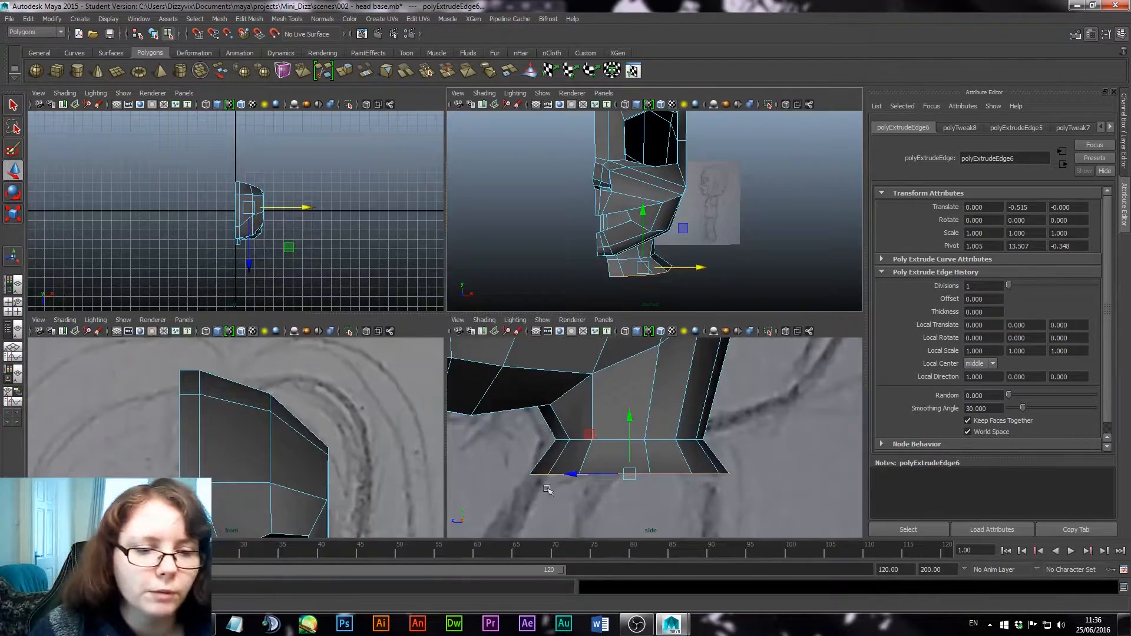
key(space)
scroll(419, 442, up, 5)
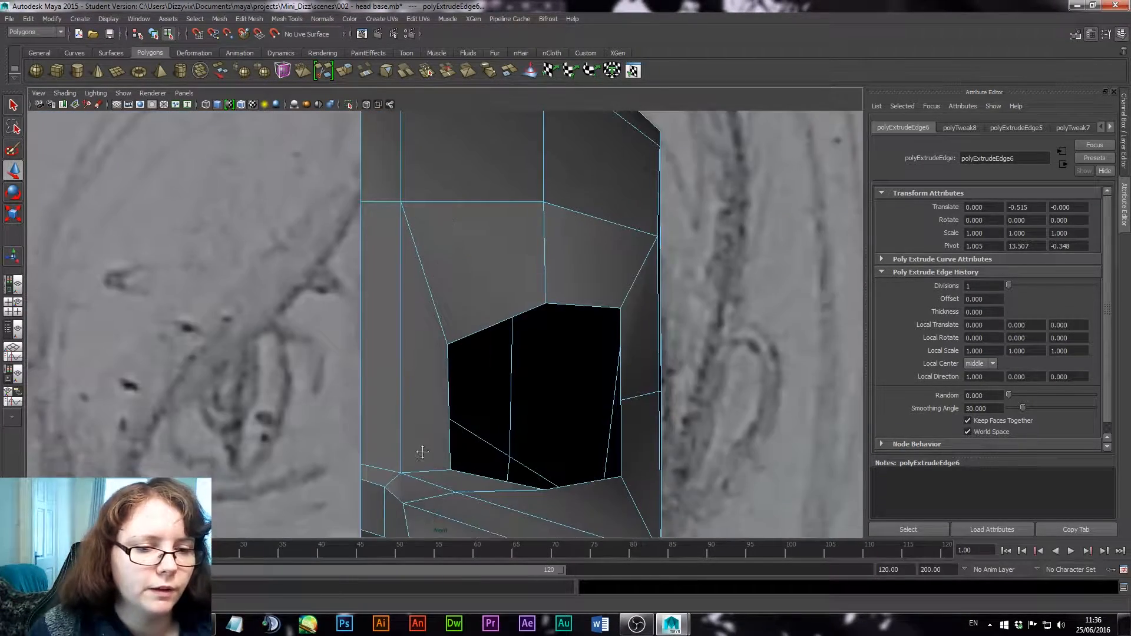
alt+middle_drag(422, 452, 439, 129)
alt+middle_drag(400, 415, 399, 293)
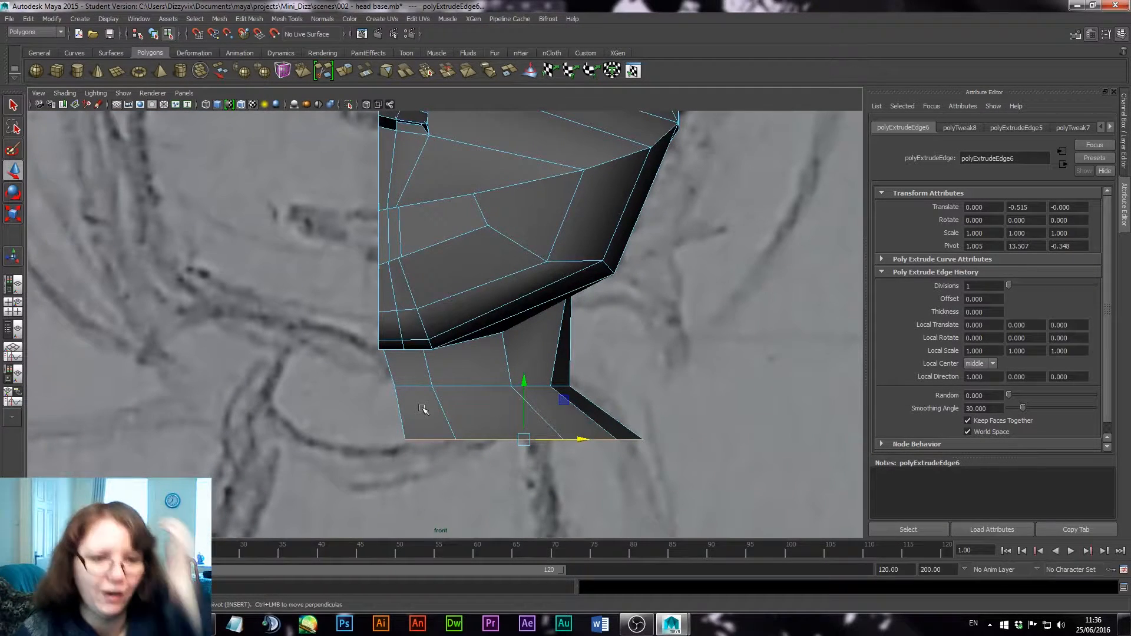
right_drag(421, 409, 380, 368)
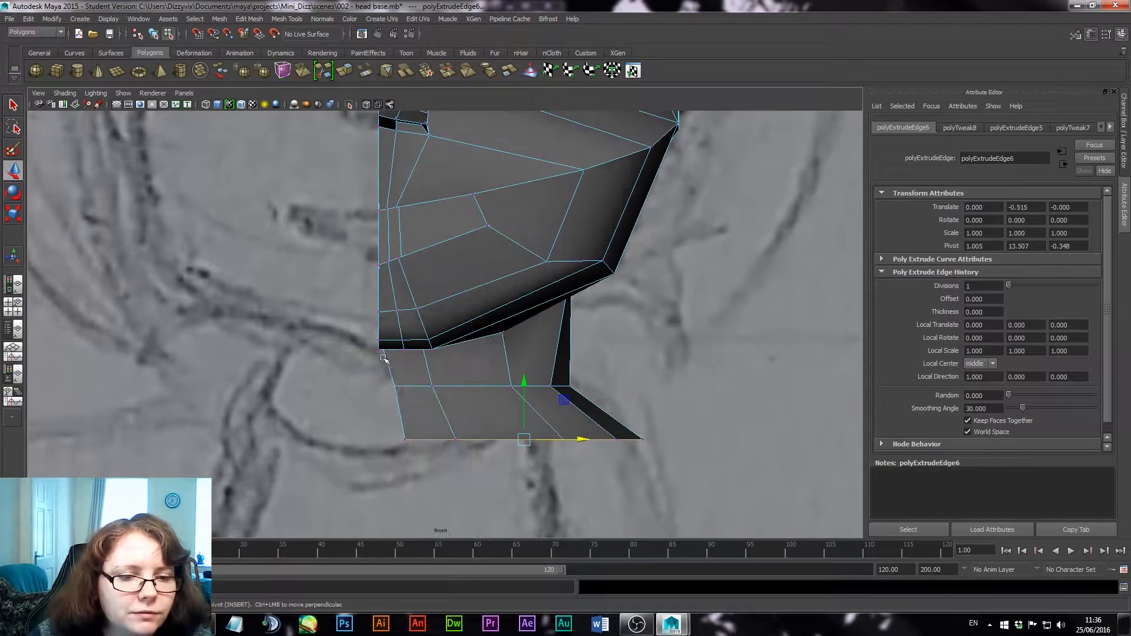
key(Insert)
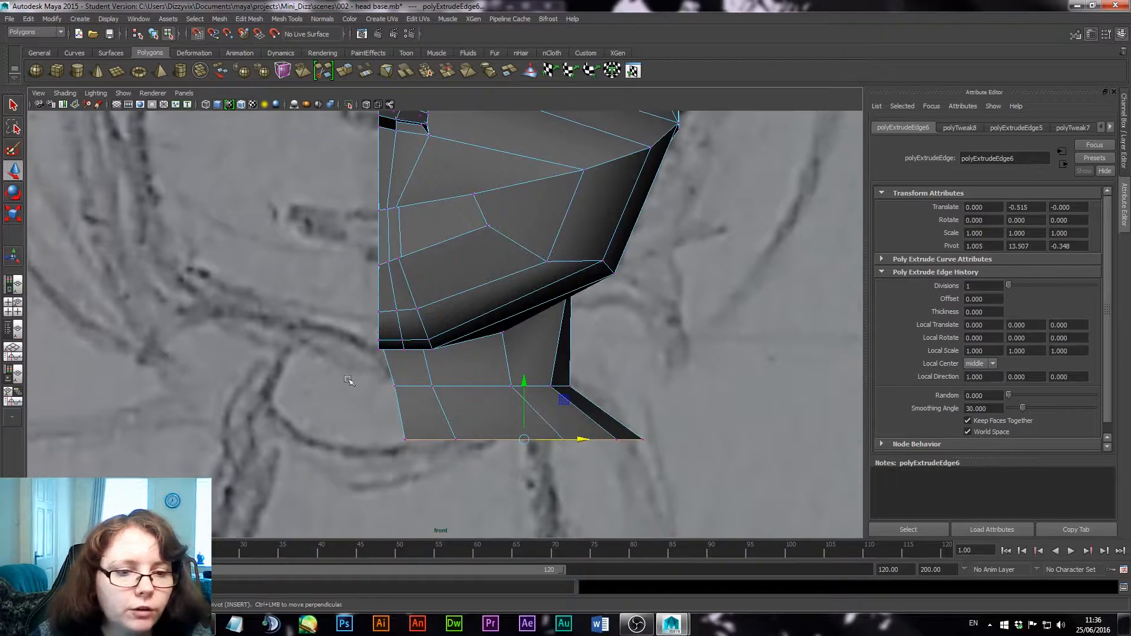
drag(420, 405, 388, 440)
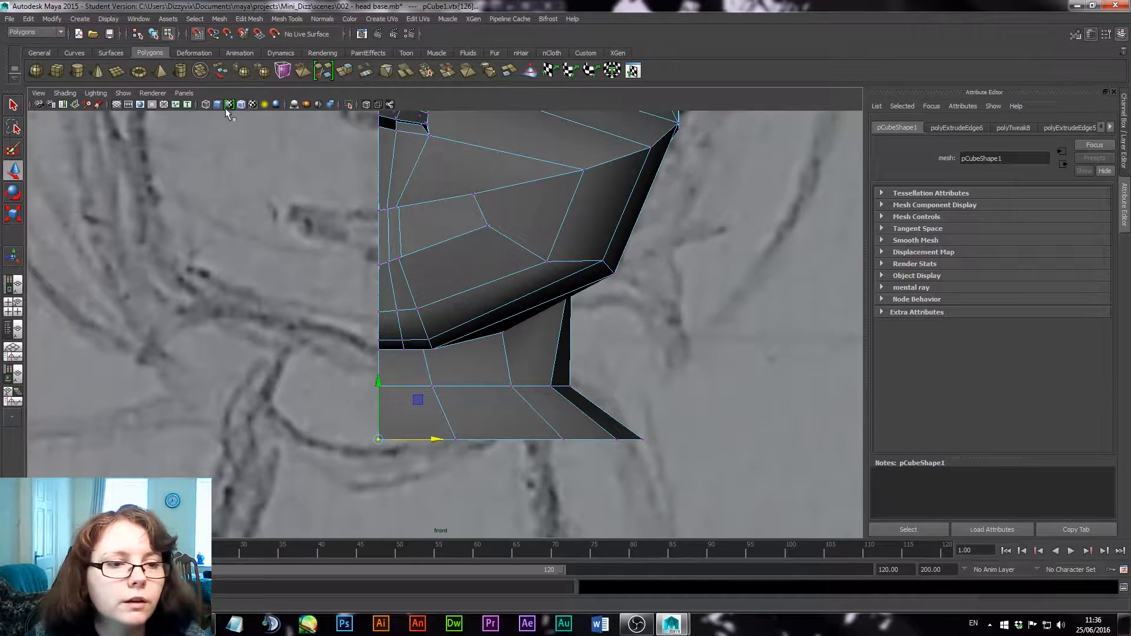
Display the front view as wireframe to inspect the neck, then restore textured shading
click(205, 105)
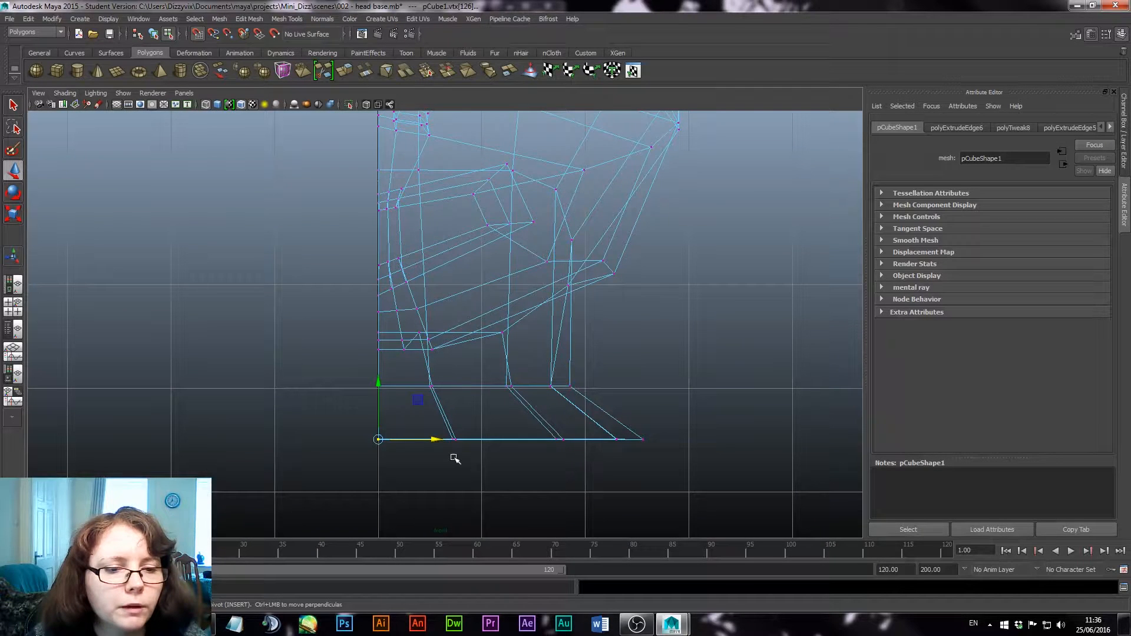
key(4)
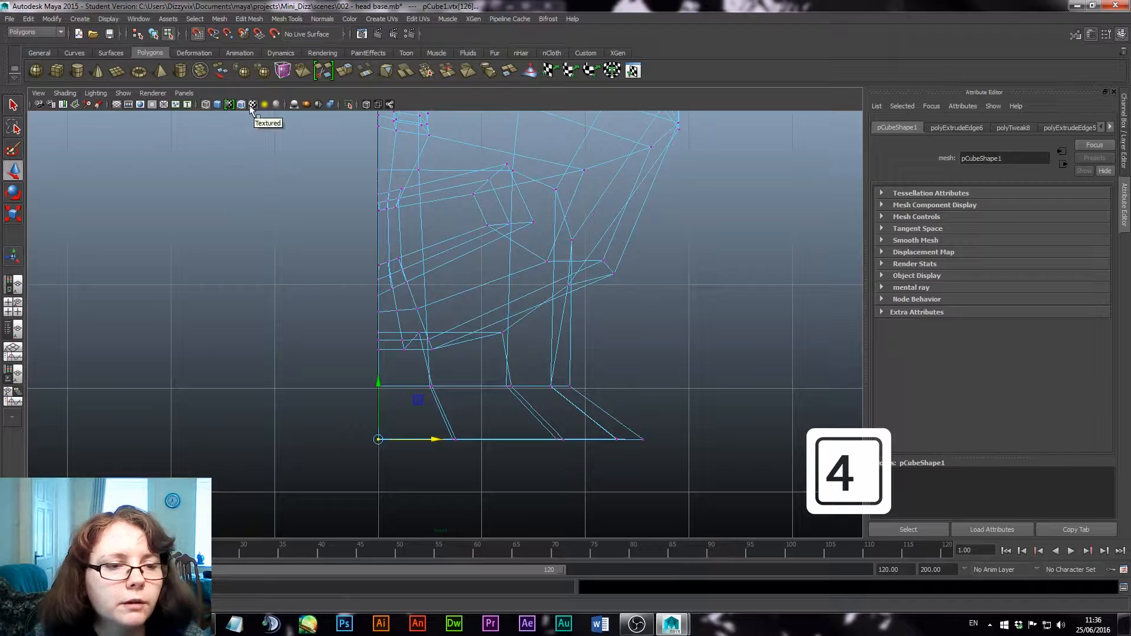
key(6)
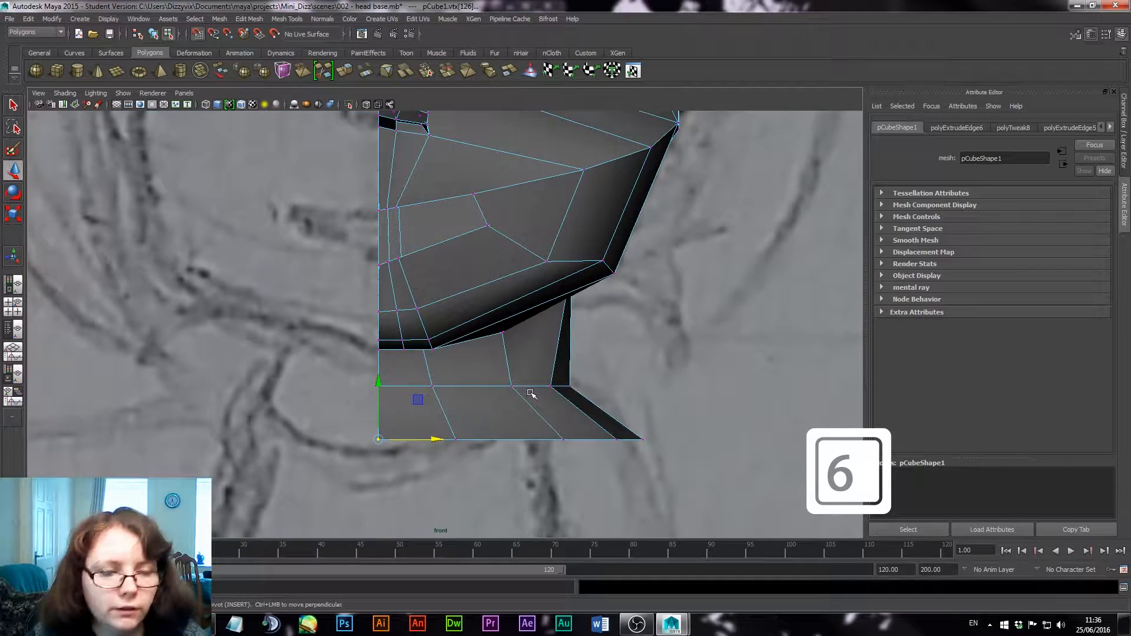
Select the whole head mesh and raise the transparency of its lambert1 material so the reference sketch shows through
key(space)
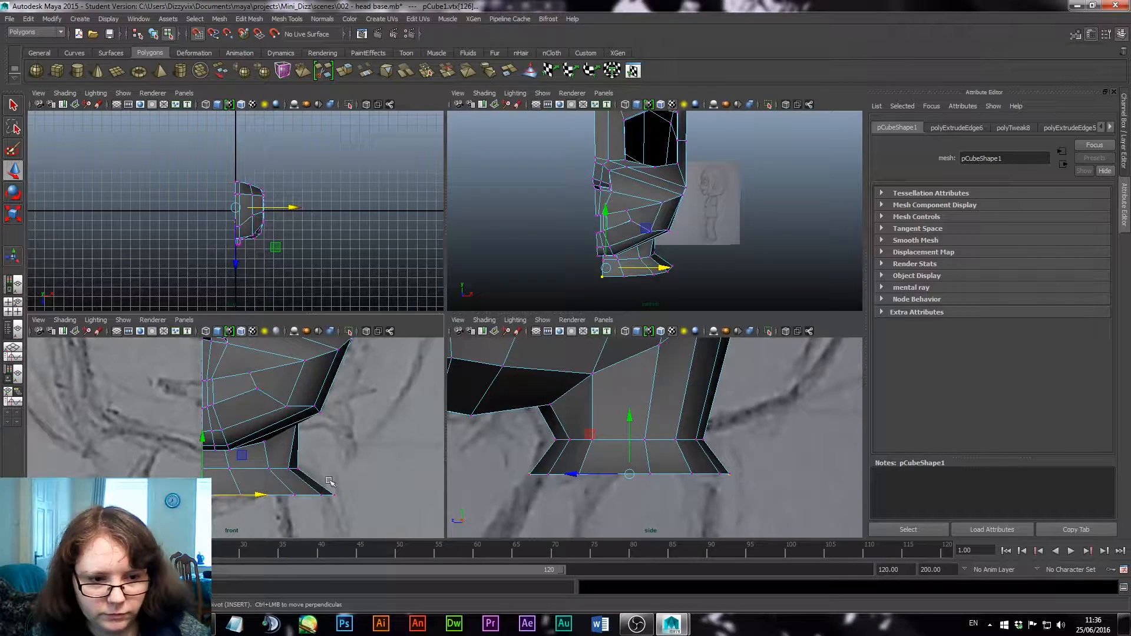
alt+middle_drag(330, 481, 338, 537)
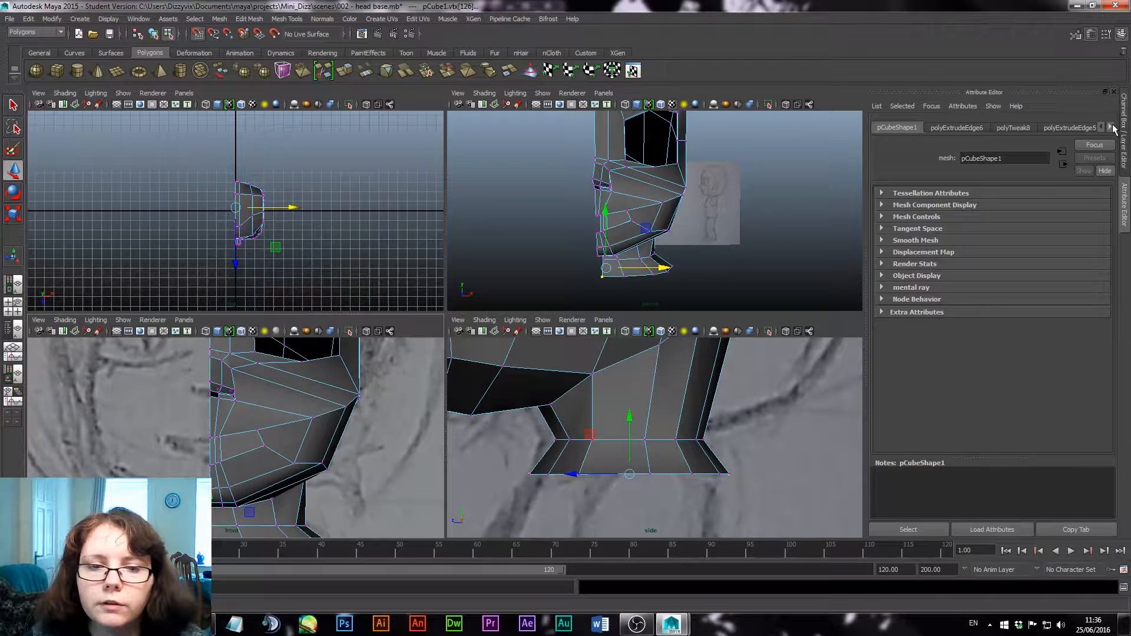
right_drag(309, 412, 339, 372)
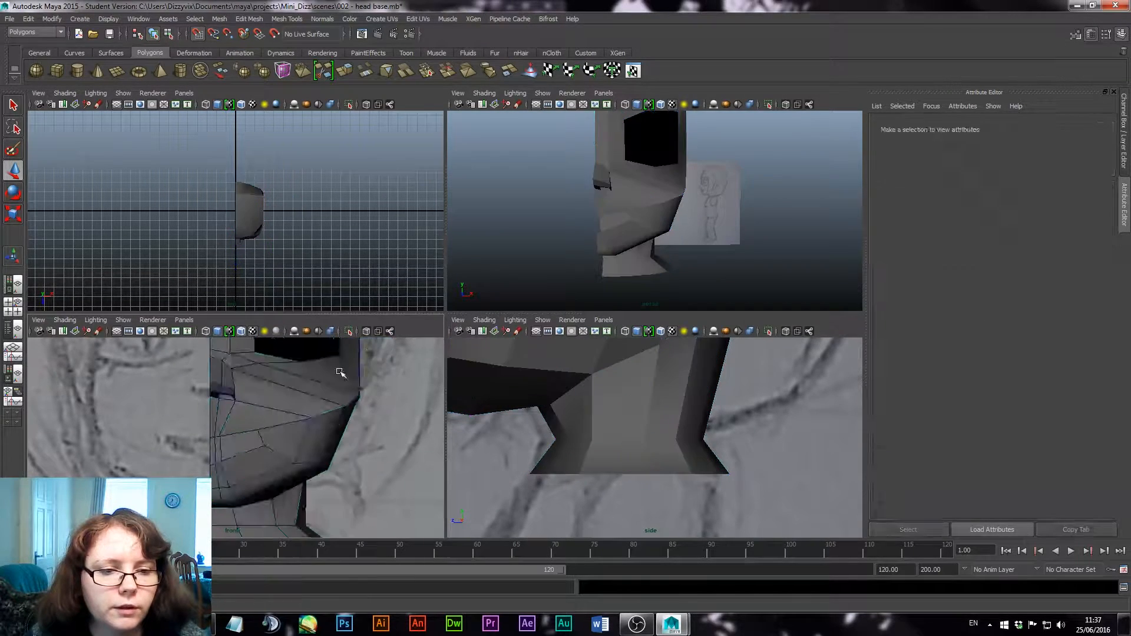
click(340, 372)
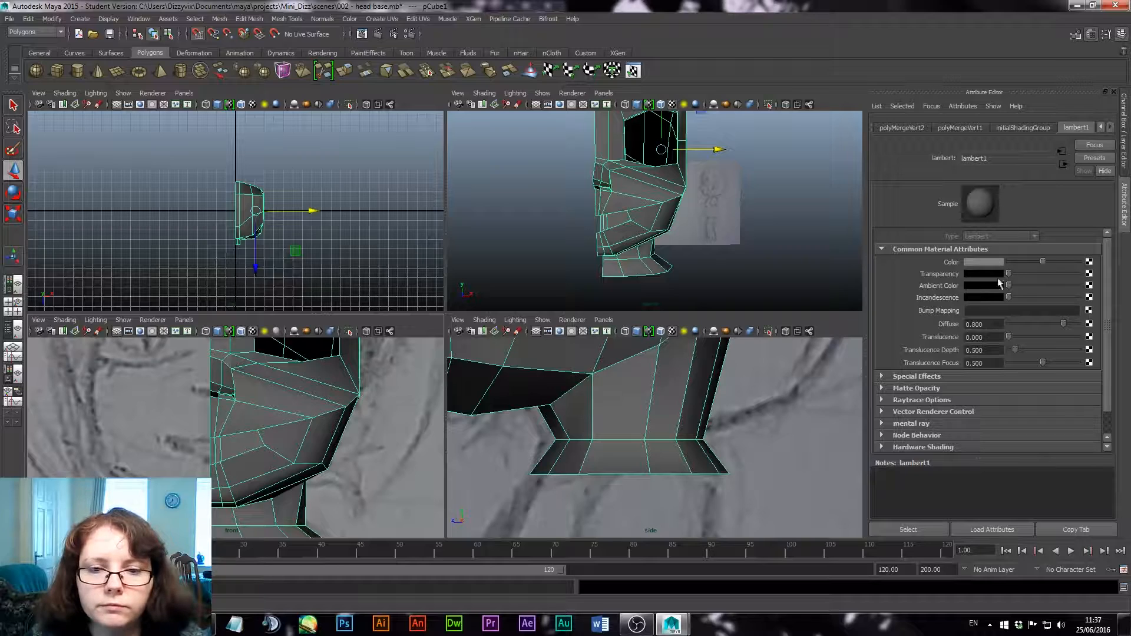
drag(1009, 274, 1048, 276)
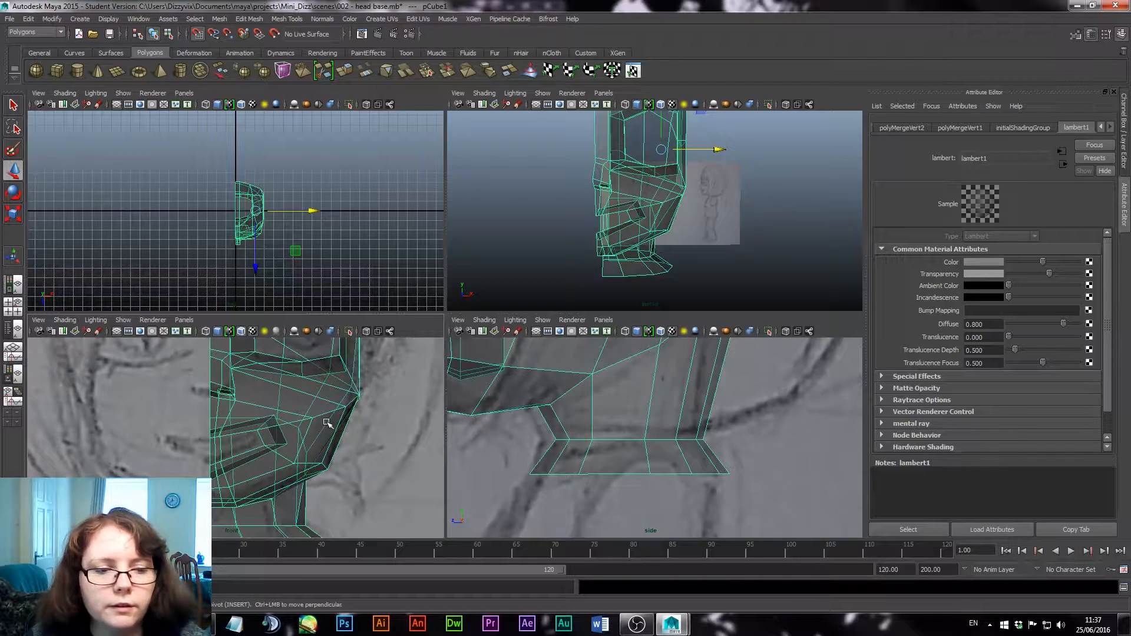
Compare the head with the front sketch and fine-tune the lambert1 transparency to a medium level that shows both mesh and drawing
key(space)
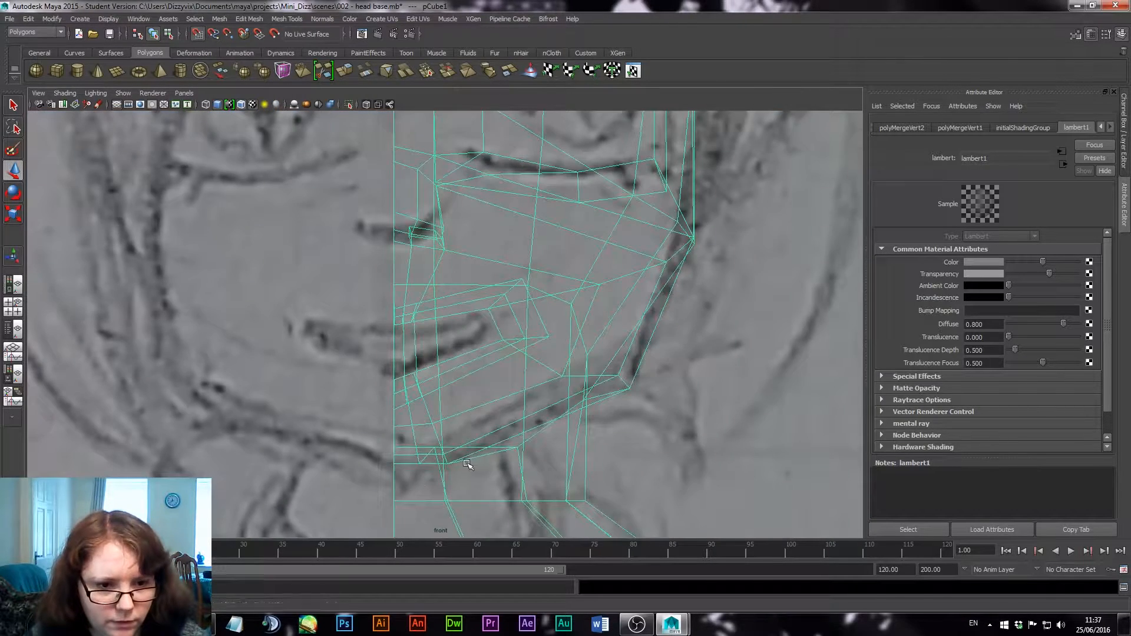
scroll(467, 464, down, 5)
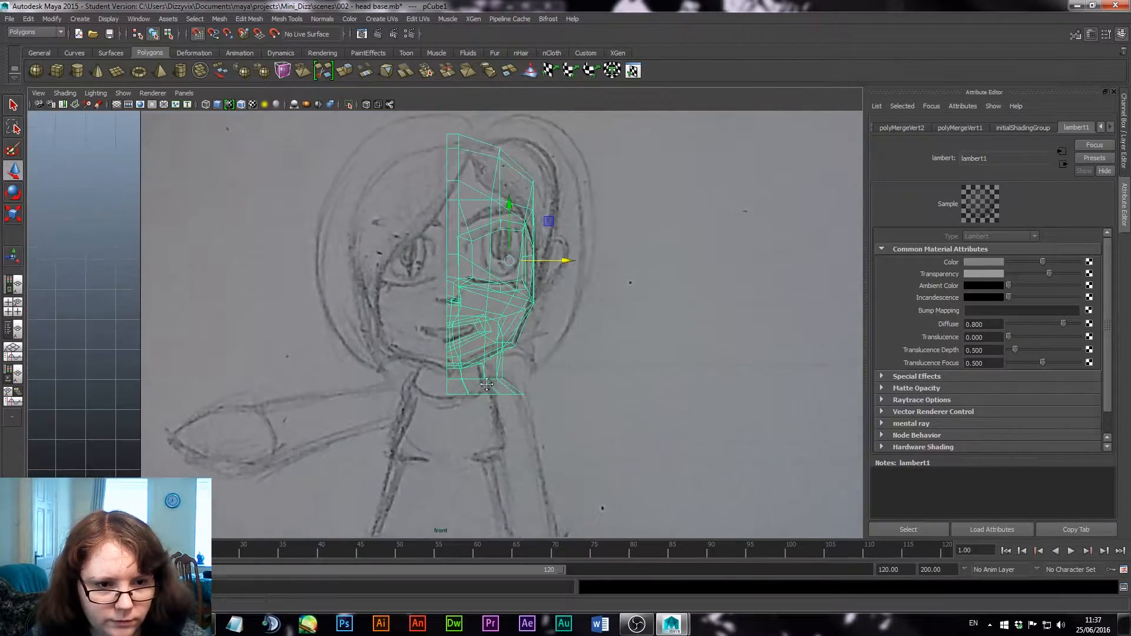
scroll(538, 416, up, 4)
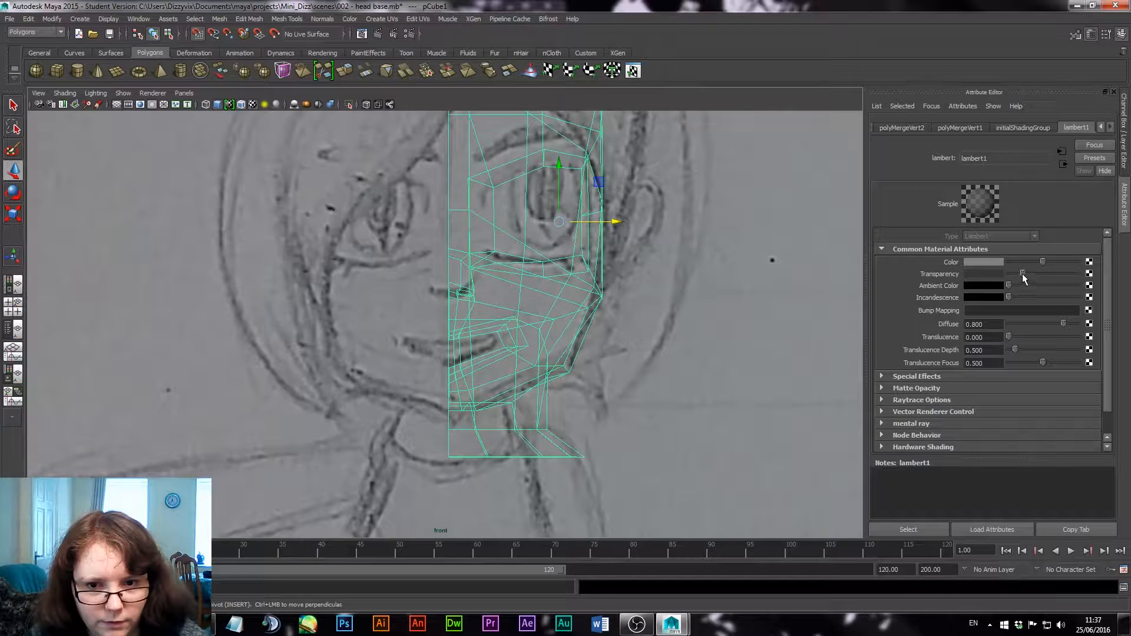
drag(1022, 273, 1048, 273)
click(664, 417)
click(580, 441)
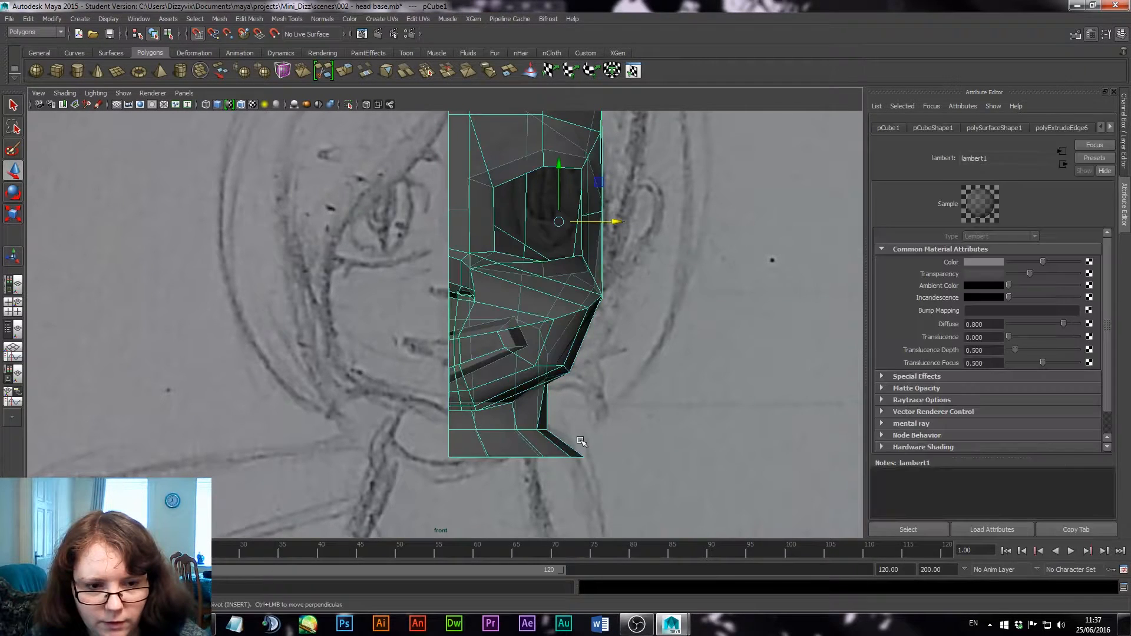
drag(1029, 274, 1041, 273)
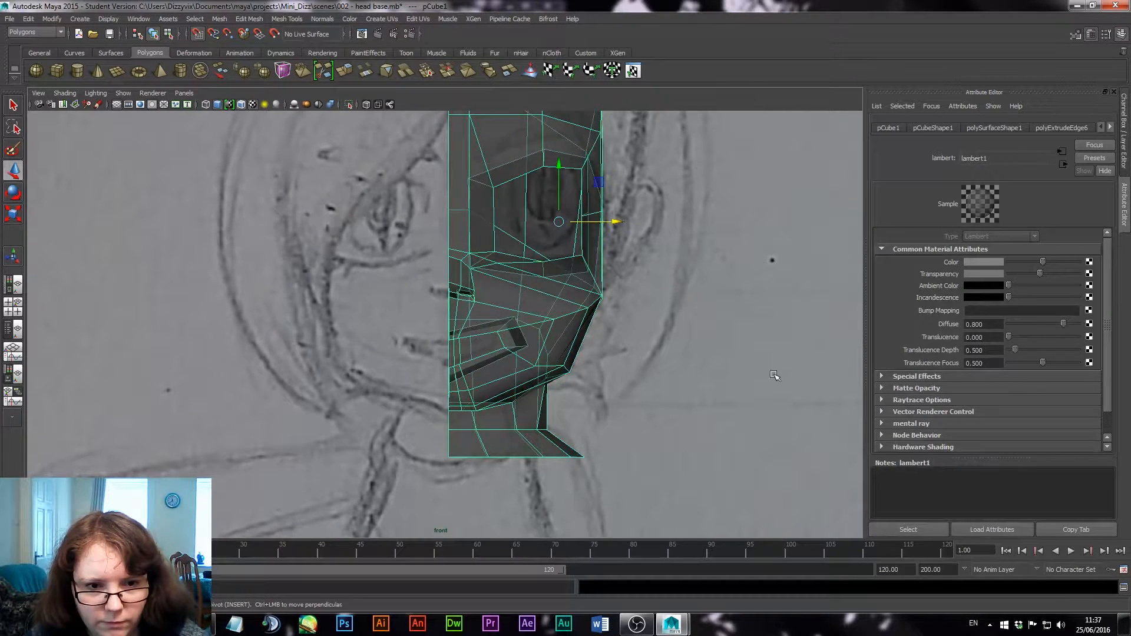
Narrow the neck in the front view by moving the vertices of its upper ring towards the centre line
click(655, 418)
scroll(615, 412, up, 4)
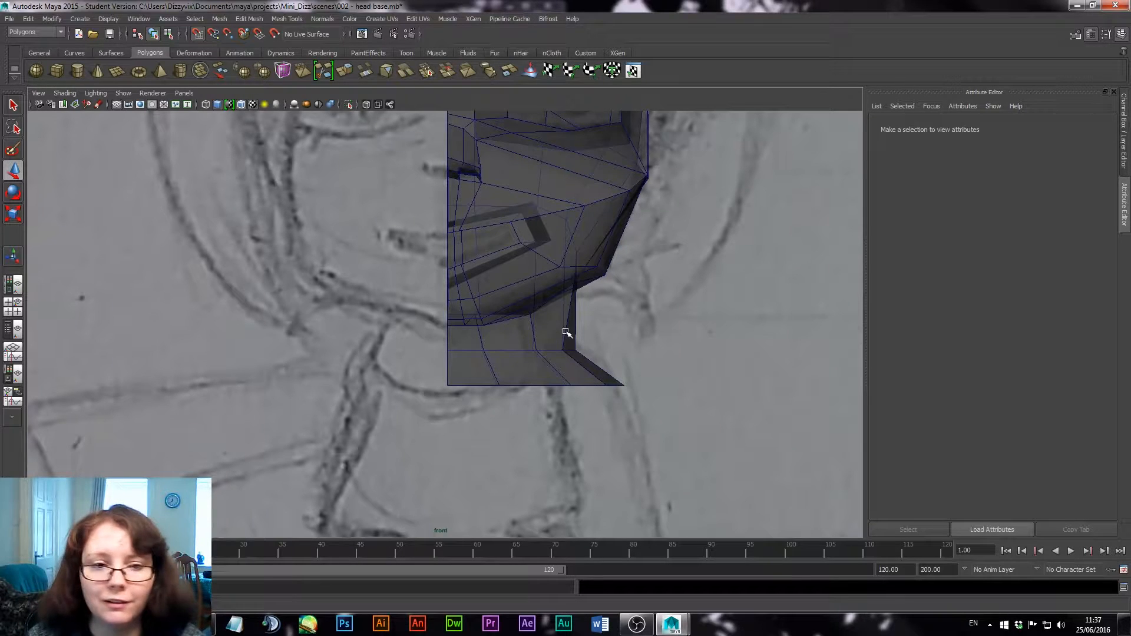
right_click(566, 333)
right_drag(536, 323, 517, 332)
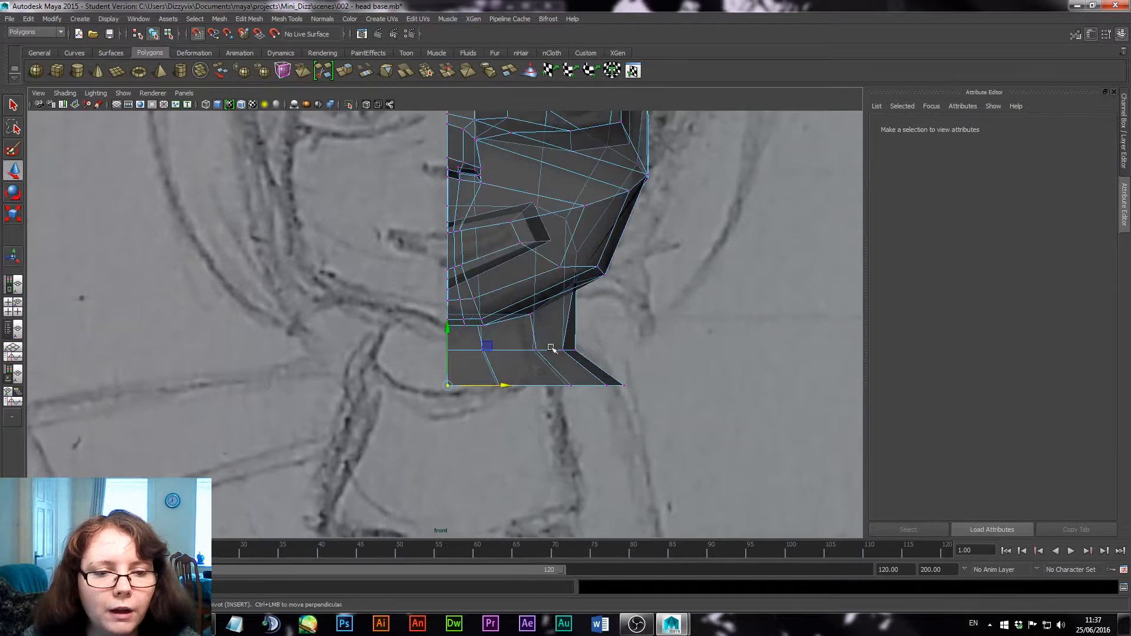
drag(601, 354, 586, 352)
key(ctrl+z)
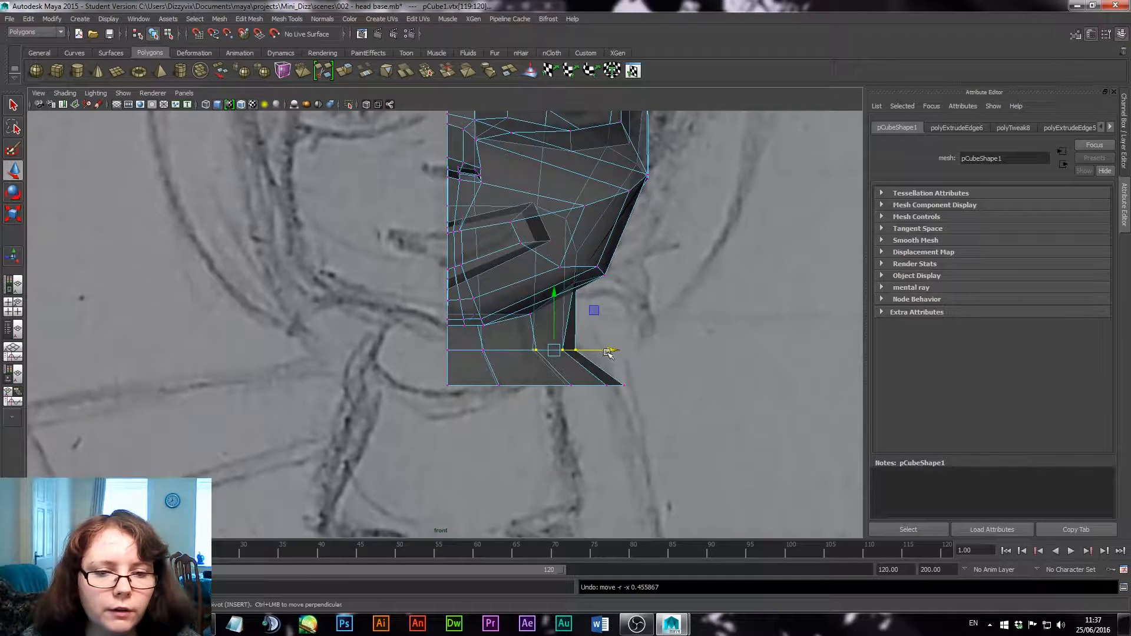
drag(607, 352, 576, 356)
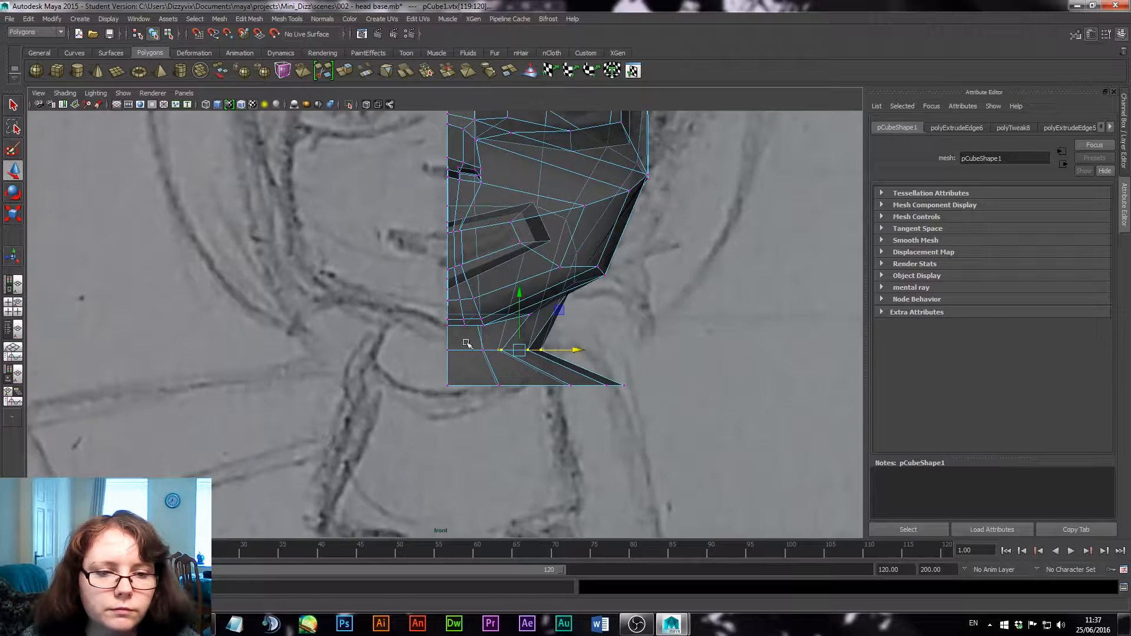
drag(464, 343, 556, 351)
Raise the neck's bottom row of vertices in the front view, and lift both lower rows closer to the jaw
drag(420, 419, 421, 419)
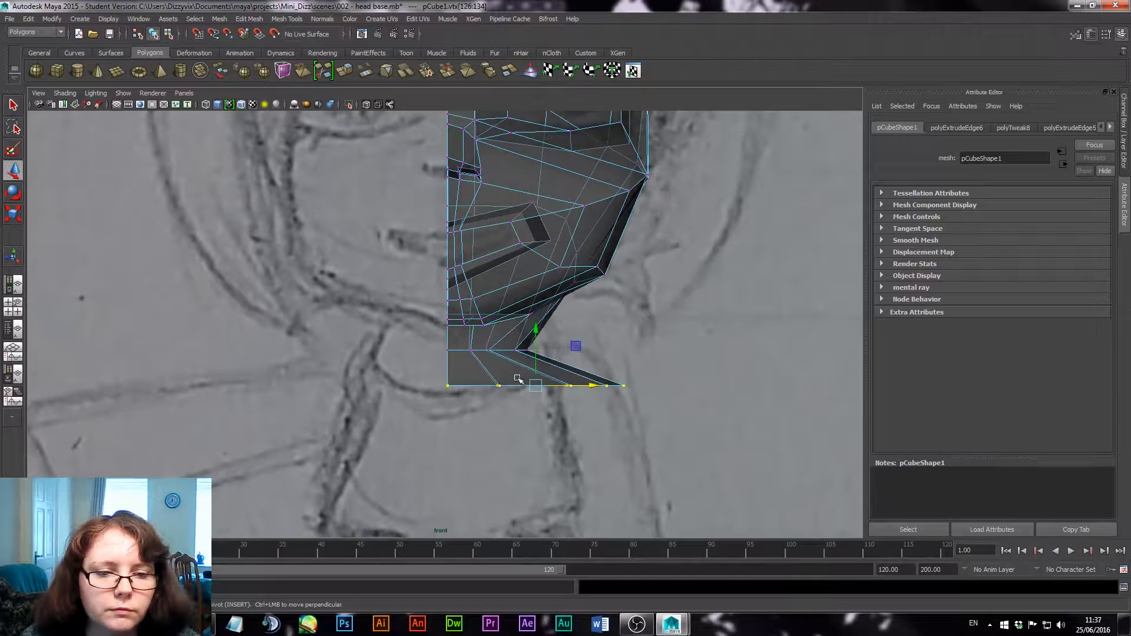
click(695, 355)
drag(670, 361, 485, 410)
drag(641, 361, 446, 415)
drag(537, 334, 538, 318)
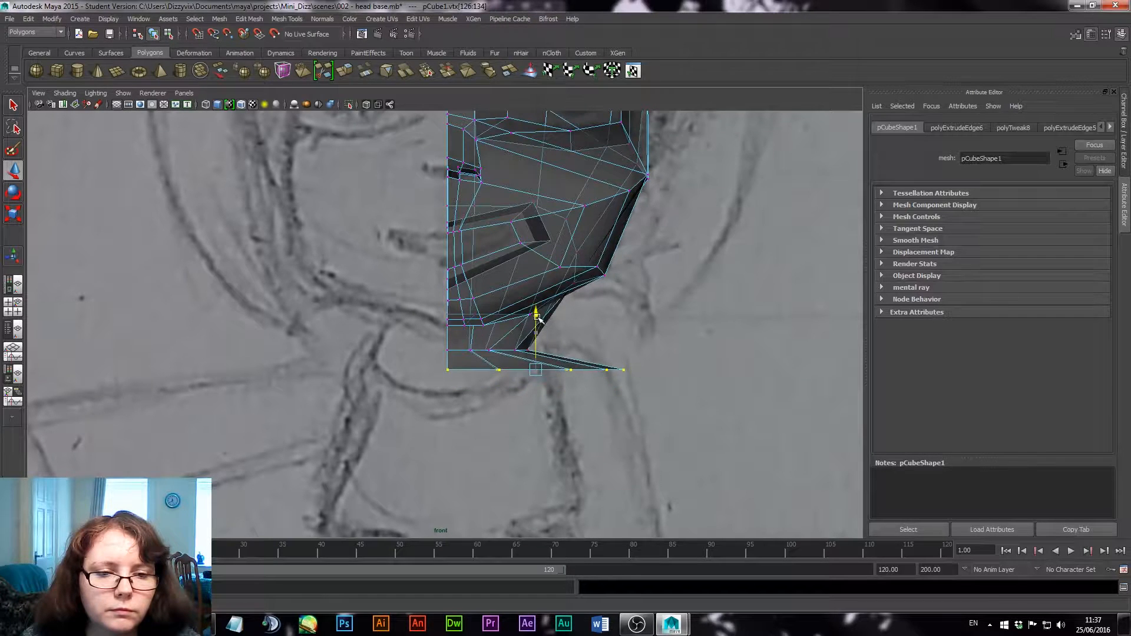
drag(675, 341, 384, 417)
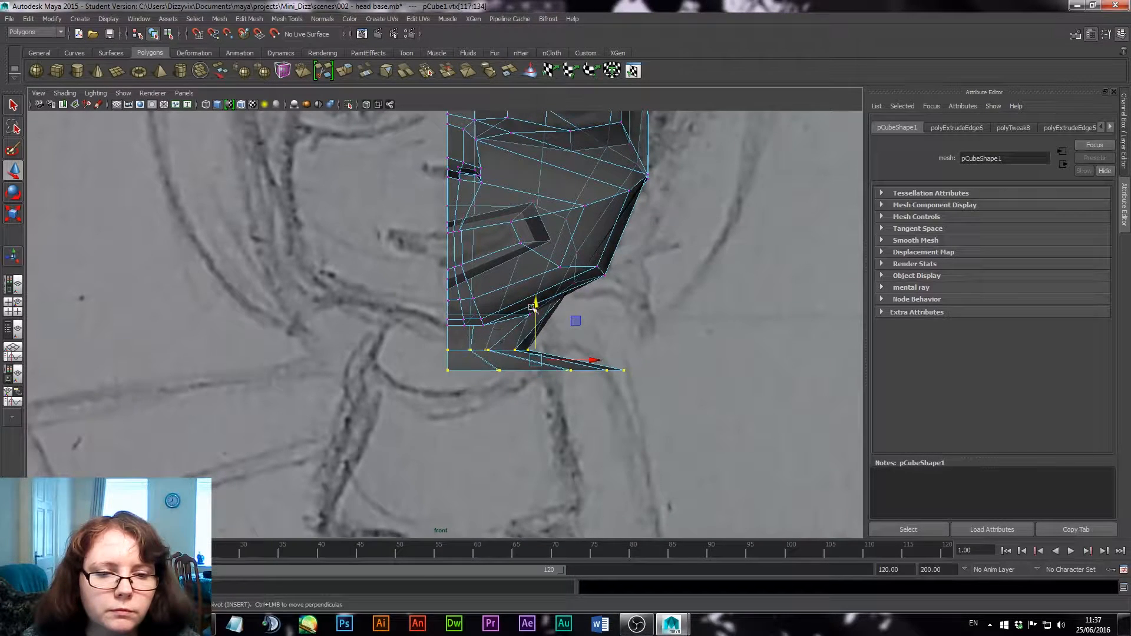
drag(534, 304, 533, 286)
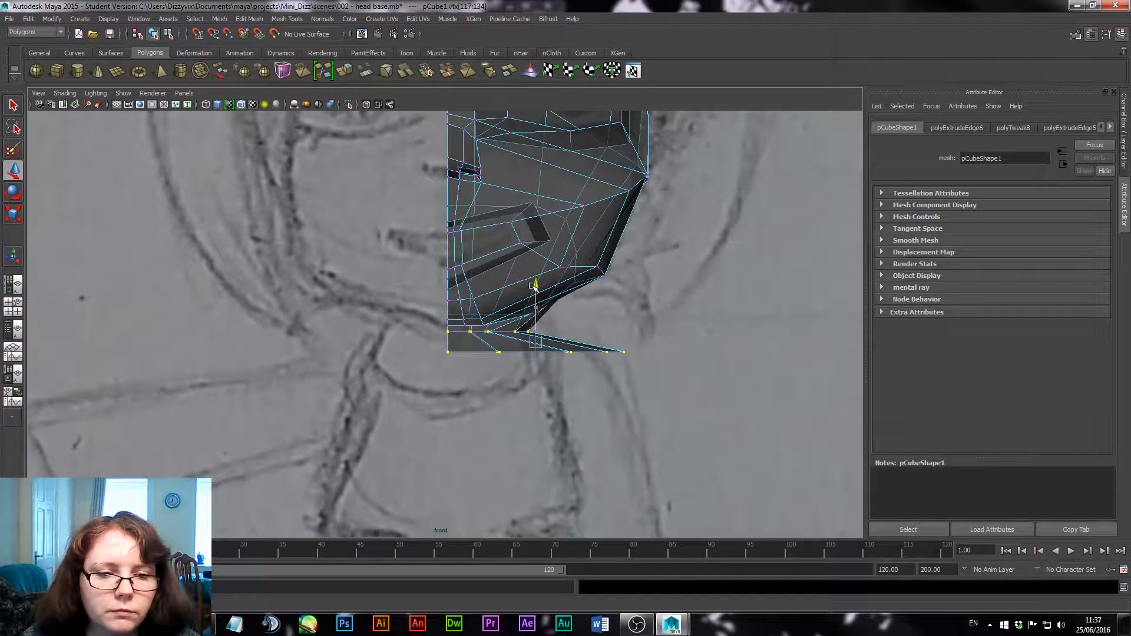
Shift the upper ring's outer vertices slightly outward, and pull the neck base's outer corner inward with soft selection on
click(559, 321)
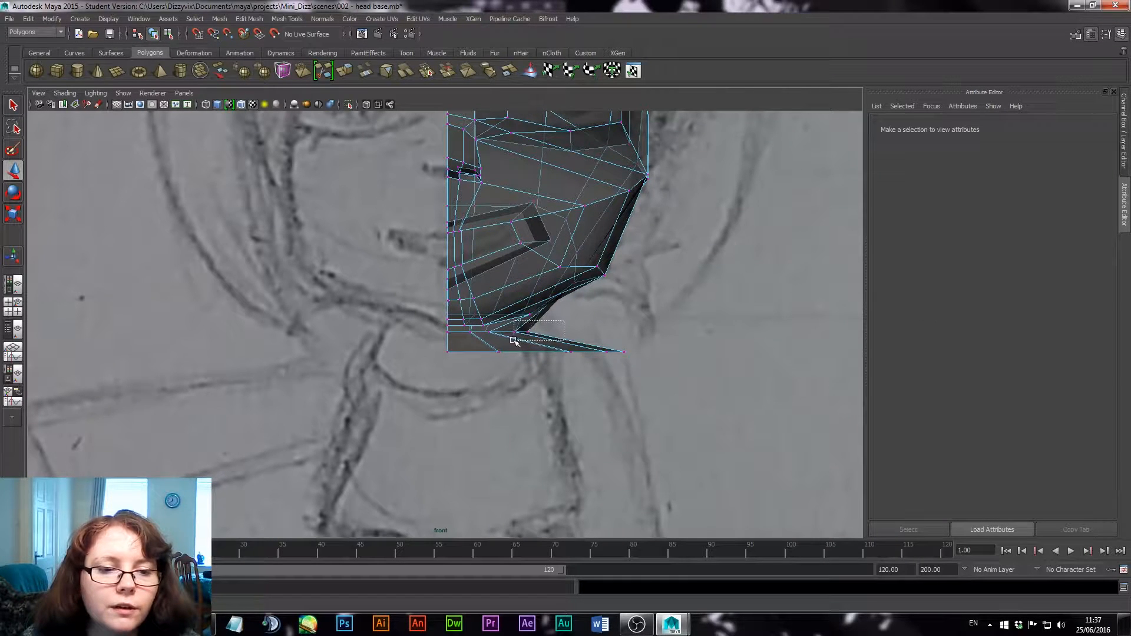
drag(512, 341, 530, 331)
drag(650, 335, 598, 370)
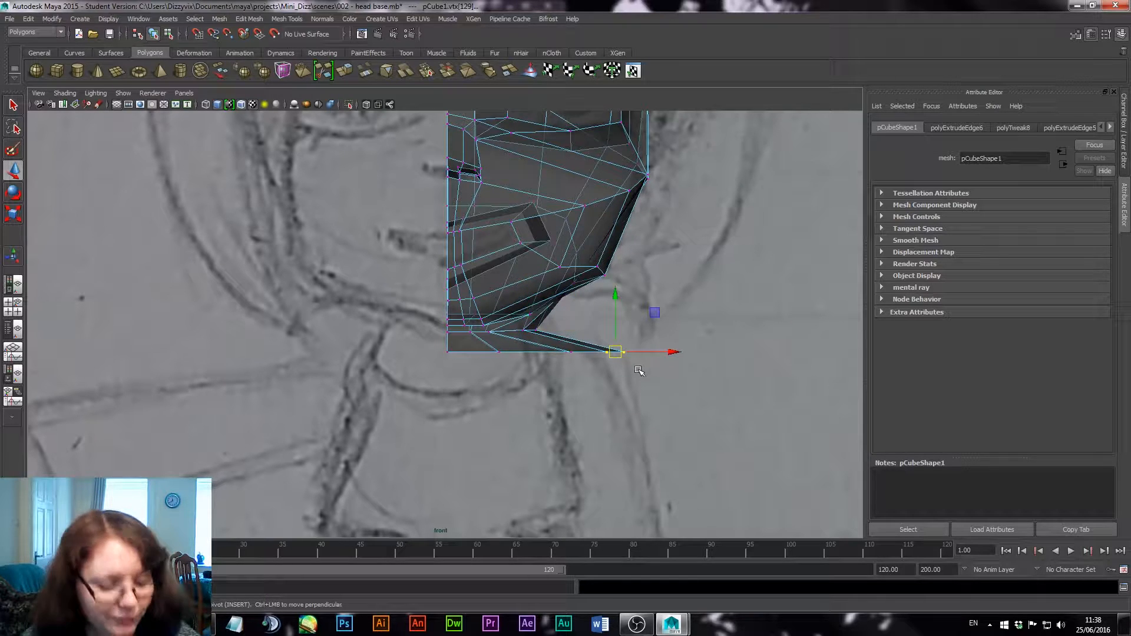
key(b)
drag(672, 352, 639, 356)
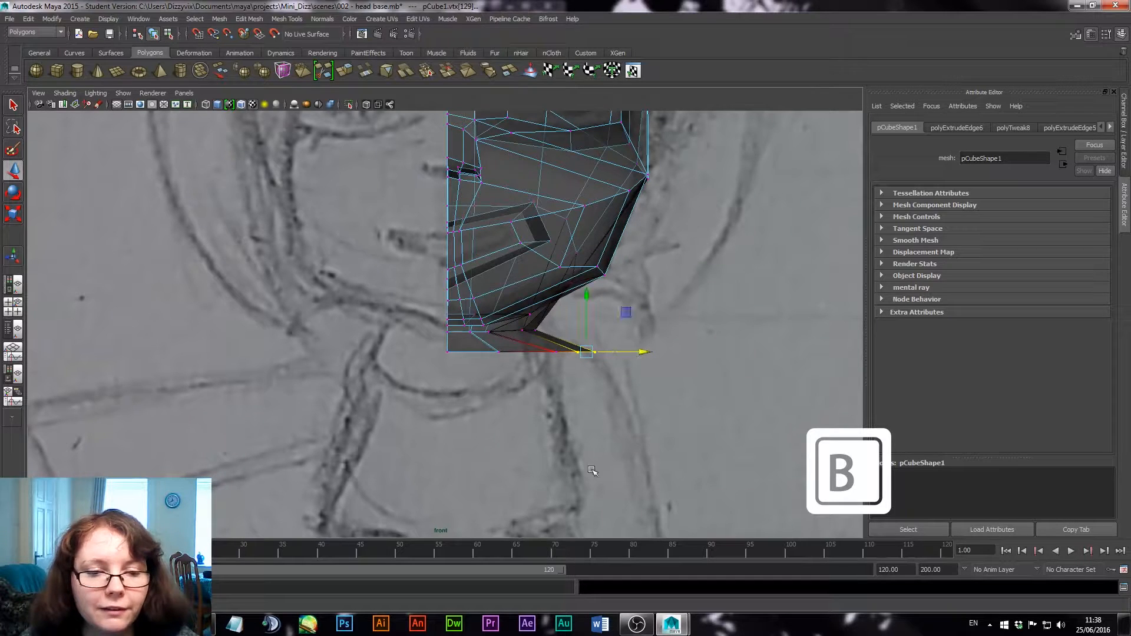
click(557, 330)
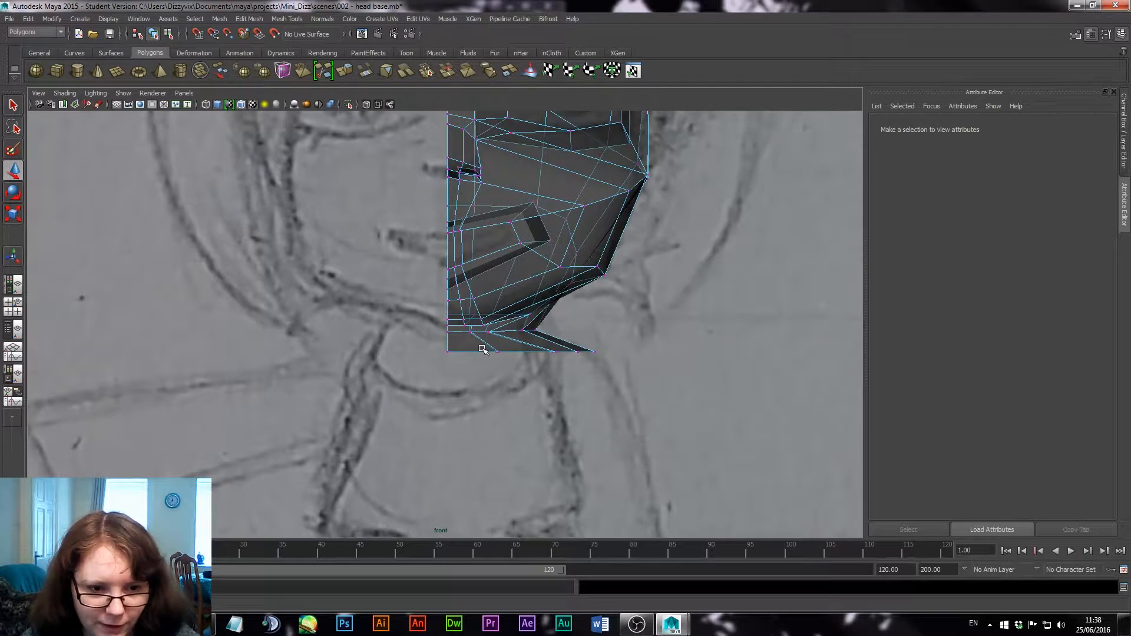
drag(482, 348, 514, 366)
click(616, 424)
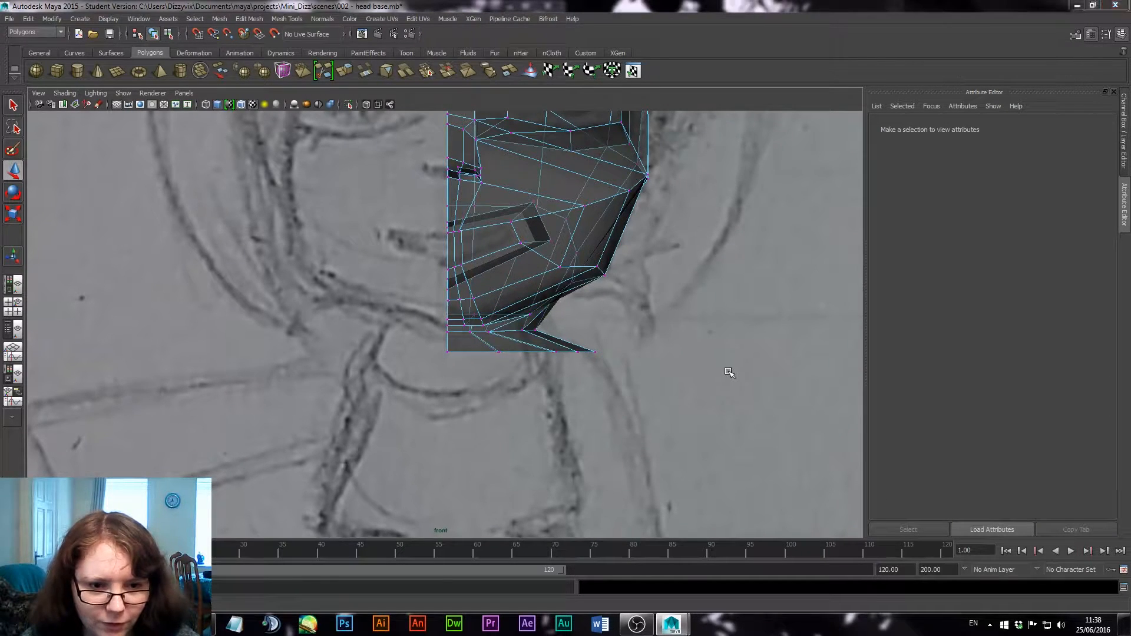
Move a vertex on the neck-to-head seam inward in the perspective view with soft selection turned off
key(space)
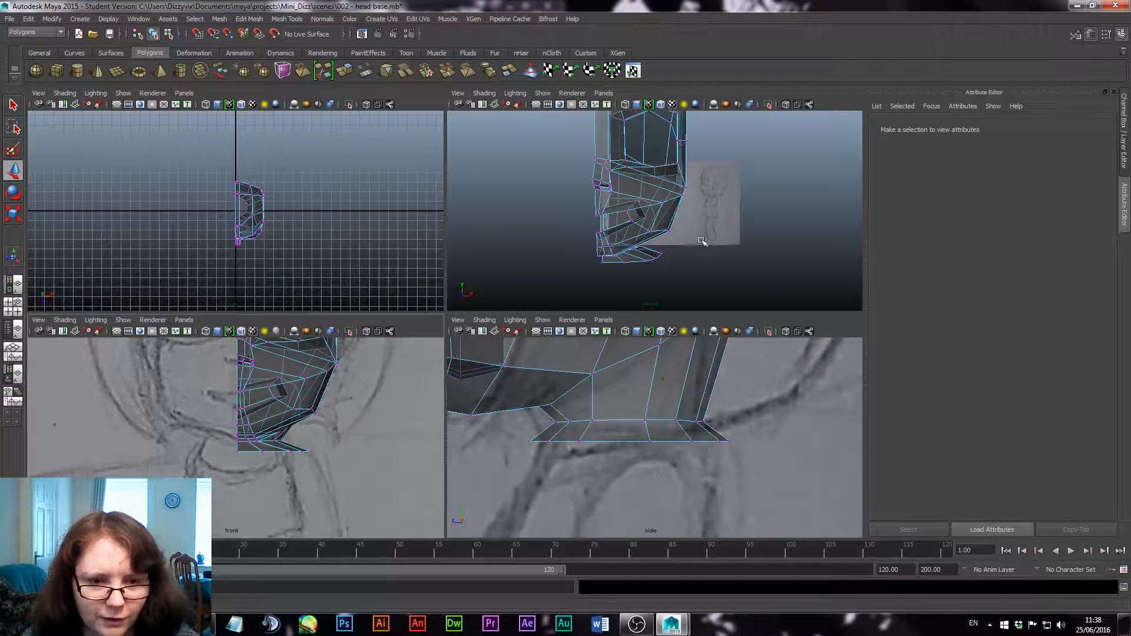
alt+drag(731, 242, 598, 267)
alt+right_drag(683, 235, 795, 326)
alt+drag(765, 271, 648, 215)
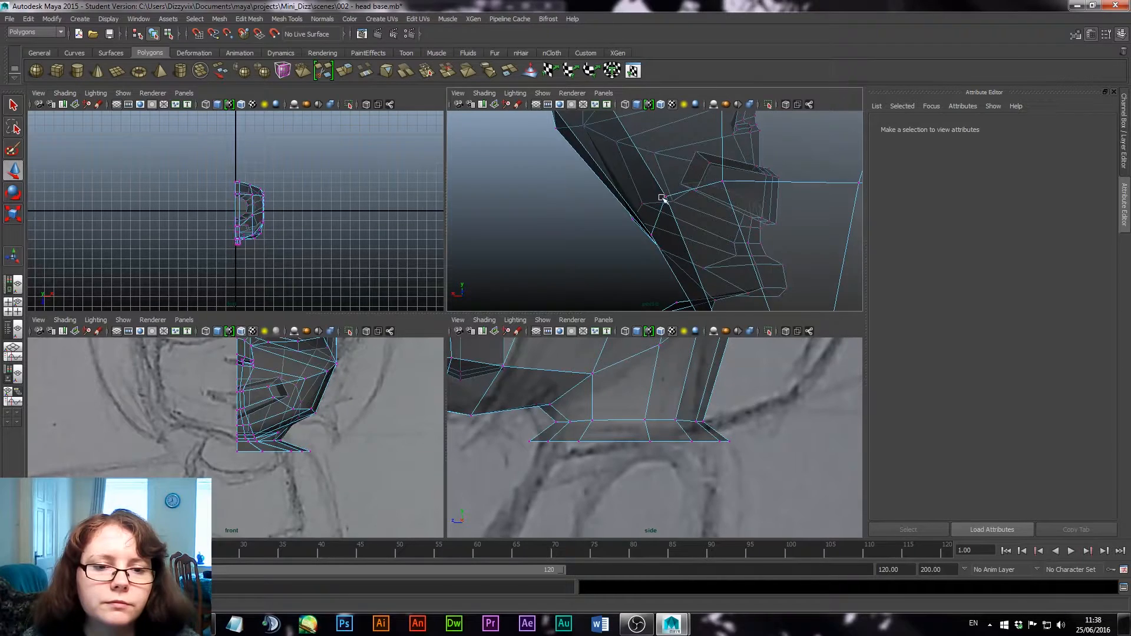
click(666, 196)
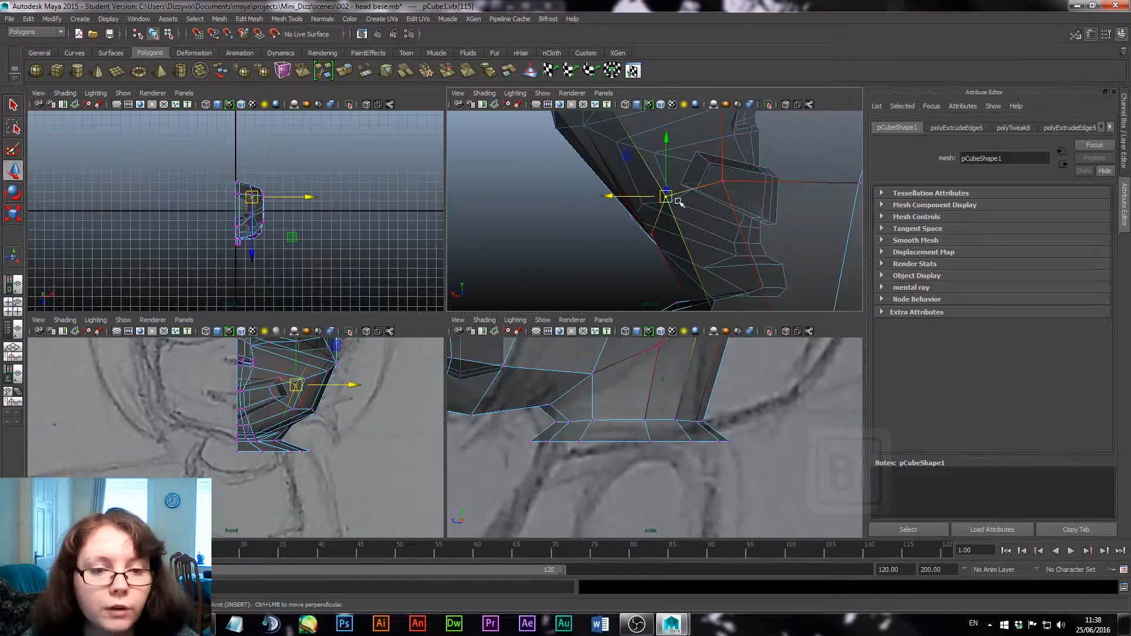
key(b)
mouse_move(608, 195)
mouse_down()
mouse_move(646, 187)
mouse_move(619, 193)
mouse_up()
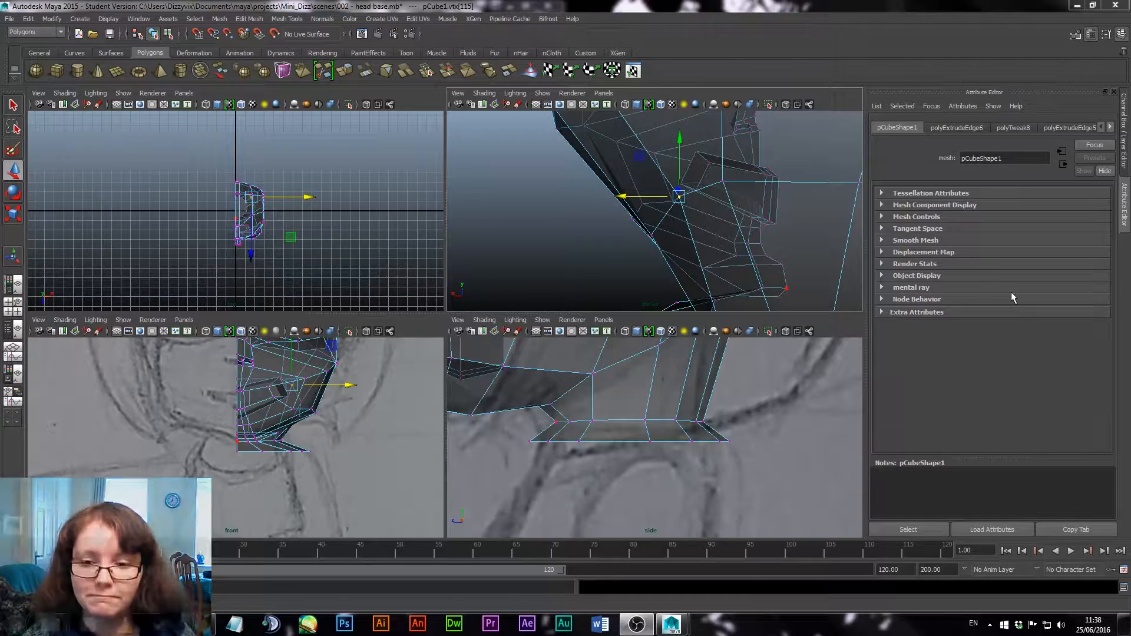
Pull the adjacent side vertex of the neck-to-head seam inward in the enlarged perspective view
alt+drag(610, 200, 858, 192)
click(740, 207)
click(703, 212)
key(space)
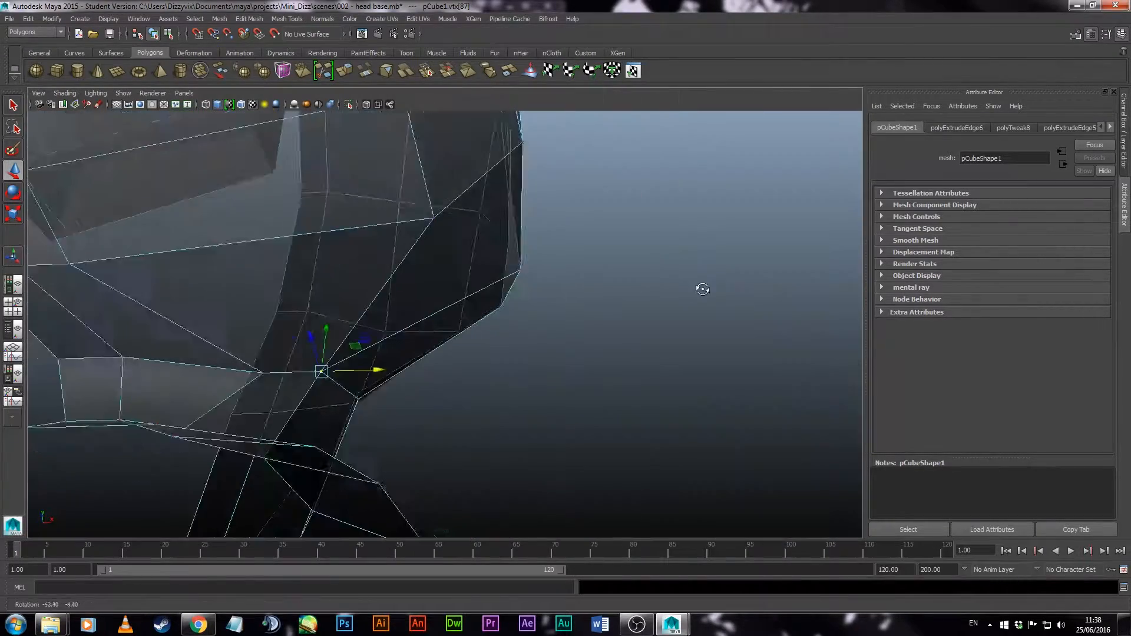
alt+drag(701, 288, 677, 300)
click(381, 391)
drag(432, 387, 409, 388)
alt+drag(459, 403, 348, 405)
key(space)
scroll(353, 406, up, 4)
alt+middle_drag(365, 389, 300, 459)
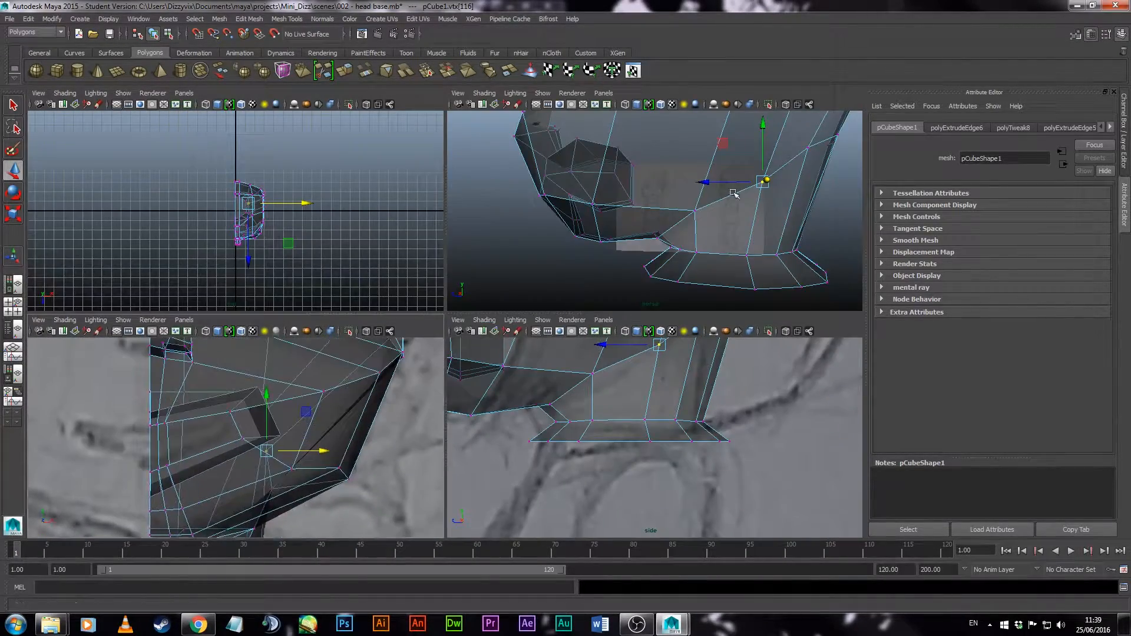
Nudge individual vertices along the side of the neck-to-head seam in the perspective view to smooth its line
alt+drag(766, 194, 677, 192)
click(653, 165)
mouse_move(596, 171)
mouse_down()
mouse_move(656, 166)
mouse_move(602, 173)
mouse_up()
click(633, 170)
alt+drag(592, 230, 701, 215)
drag(672, 164, 672, 173)
alt+drag(642, 235, 618, 240)
click(689, 210)
middle_drag(687, 240, 687, 246)
alt+drag(687, 247, 636, 221)
Move the front neck seam vertices beneath the chin towards the centre line, and shift the foremost one slightly back
click(644, 235)
click(632, 185)
drag(675, 179, 660, 179)
click(570, 224)
middle_drag(603, 258, 583, 259)
alt+drag(583, 259, 633, 303)
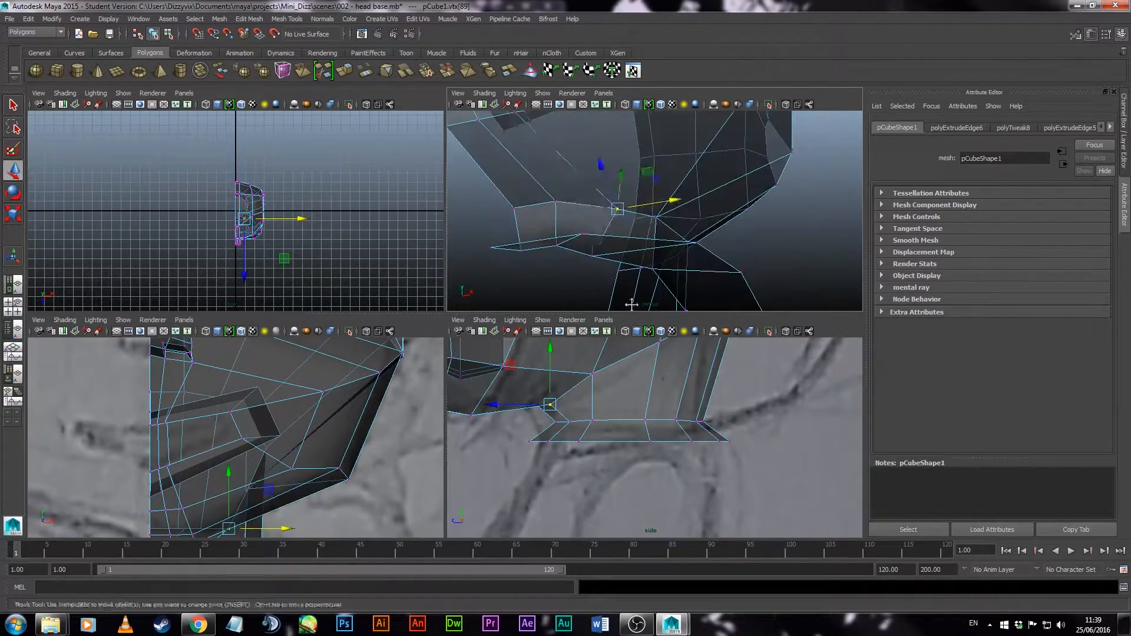
middle_drag(725, 222, 702, 226)
alt+drag(700, 287, 613, 257)
alt+middle_drag(613, 258, 675, 187)
drag(562, 227, 572, 226)
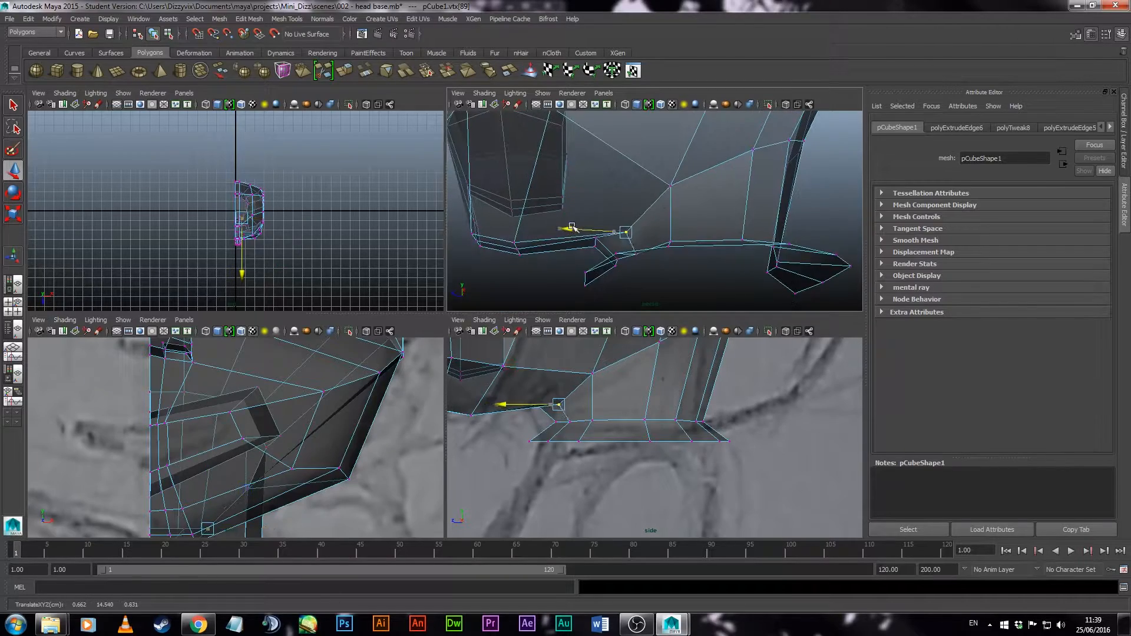
Move the neck's front vertices backwards in the side view, and raise a front seam vertex in the perspective view
scroll(630, 379, up, 3)
alt+middle_drag(630, 379, 724, 402)
drag(595, 448, 560, 404)
drag(523, 407, 551, 407)
alt+drag(625, 227, 643, 244)
click(640, 240)
drag(641, 185, 642, 169)
Lower the neck seam vertex behind the jaw slightly, and move the front seam vertex under the chin inward
alt+drag(747, 218, 761, 226)
click(666, 202)
drag(666, 149, 667, 153)
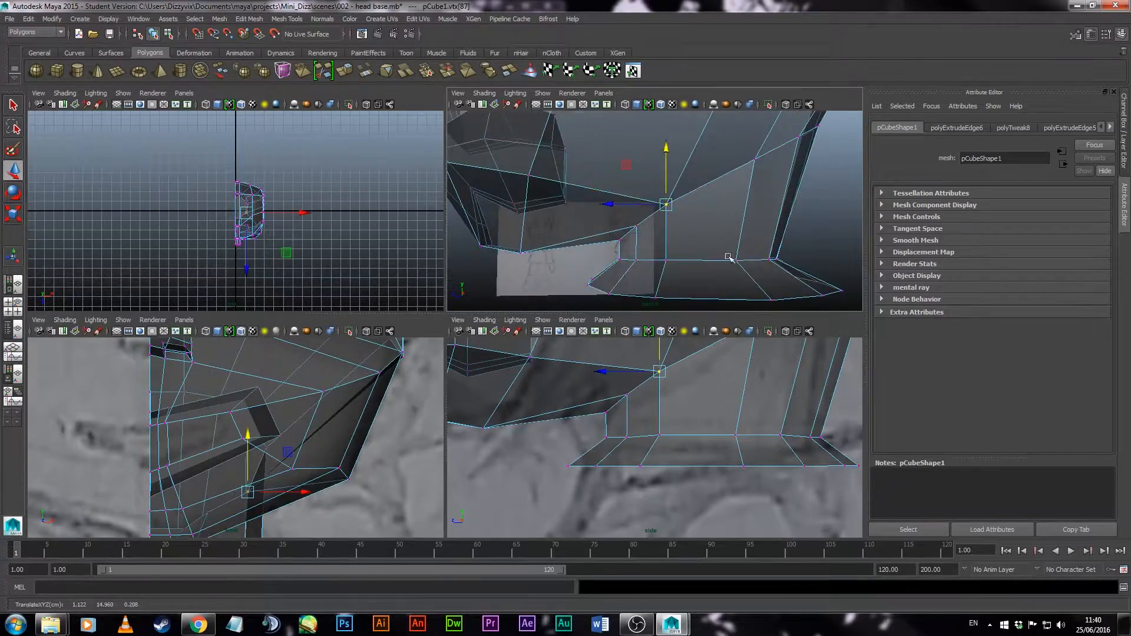
alt+drag(730, 255, 850, 240)
click(649, 232)
drag(706, 231, 699, 230)
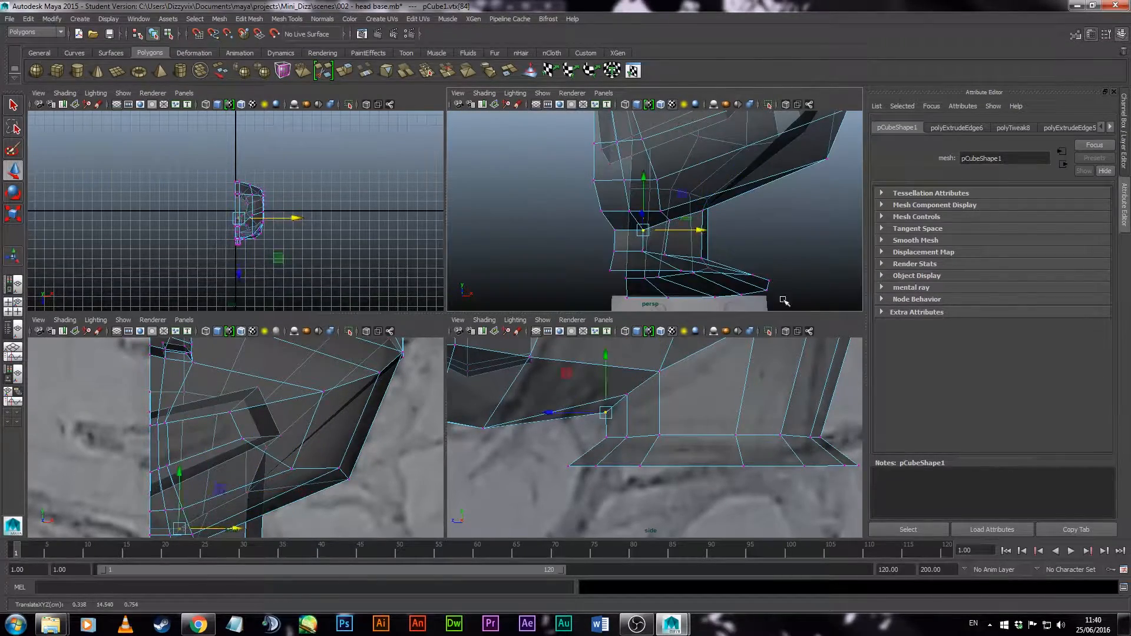
click(781, 299)
Try to shift the neck's front lower vertices backwards in the side view, and undo the move
alt+drag(639, 289, 474, 254)
key(space)
alt+drag(596, 336, 396, 366)
click(481, 403)
alt+drag(456, 429, 487, 308)
key(space)
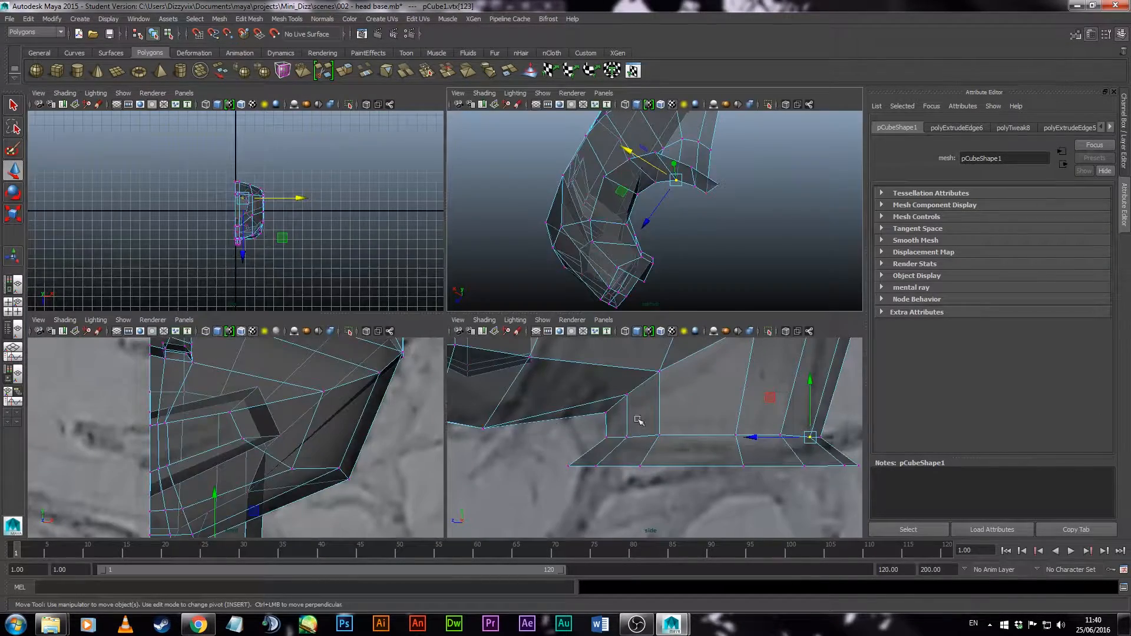
drag(557, 432, 669, 478)
drag(559, 452, 586, 454)
key(ctrl+z)
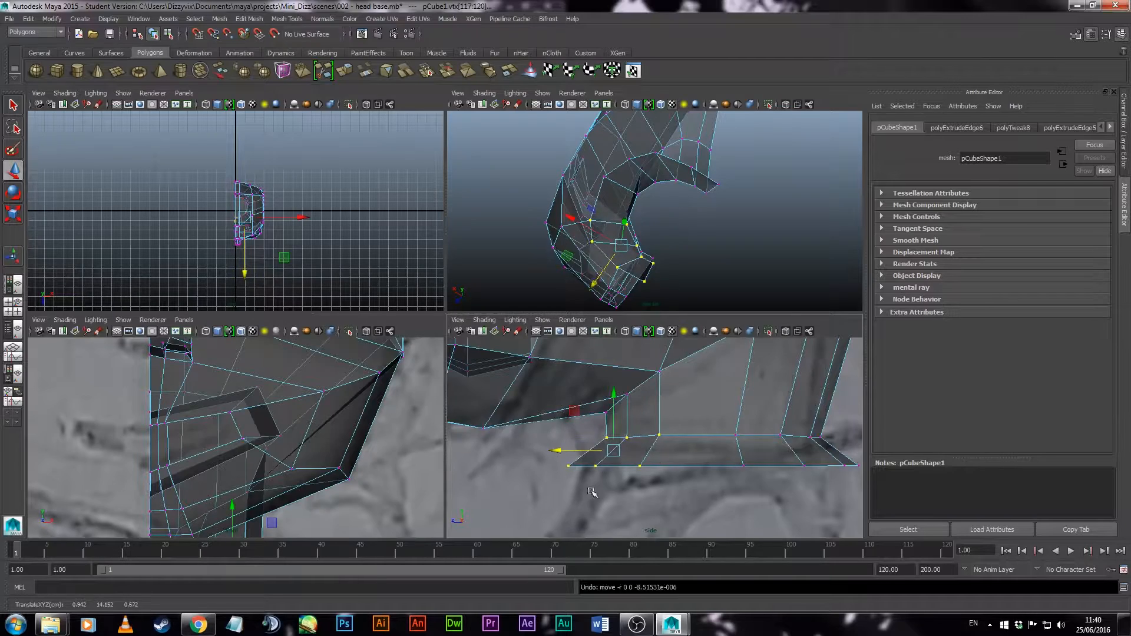
Raise the rear neck-to-head seam vertices in the side view and shift them forward into an upward-sloping line
scroll(631, 462, down, 7)
scroll(662, 425, up, 1)
drag(734, 380, 686, 429)
drag(702, 405, 692, 373)
scroll(692, 418, up, 3)
alt+middle_drag(740, 406, 739, 432)
drag(739, 379, 645, 446)
drag(682, 406, 664, 416)
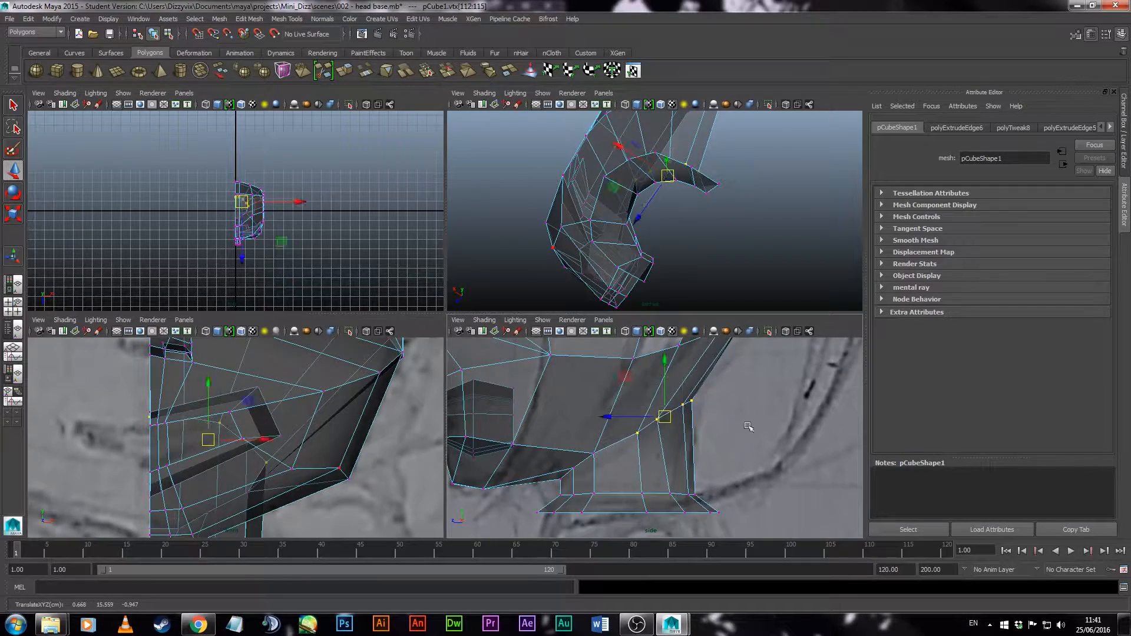
click(748, 426)
click(637, 433)
drag(637, 377, 636, 372)
Move the rear vertices of the neck's two lower rows forward in the side view
click(773, 496)
drag(757, 471, 611, 505)
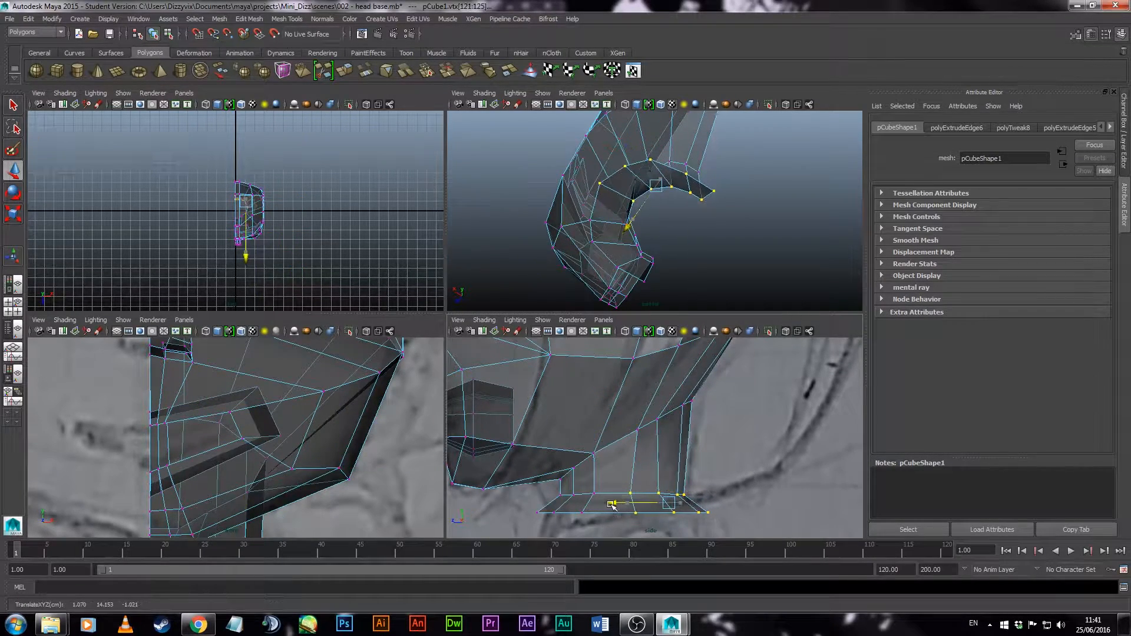
click(747, 497)
Pull the inner vertices of the neck's bottom edge down in the front view to shape a curved neckline
alt+middle_drag(747, 497, 736, 445)
alt+middle_drag(324, 460, 318, 334)
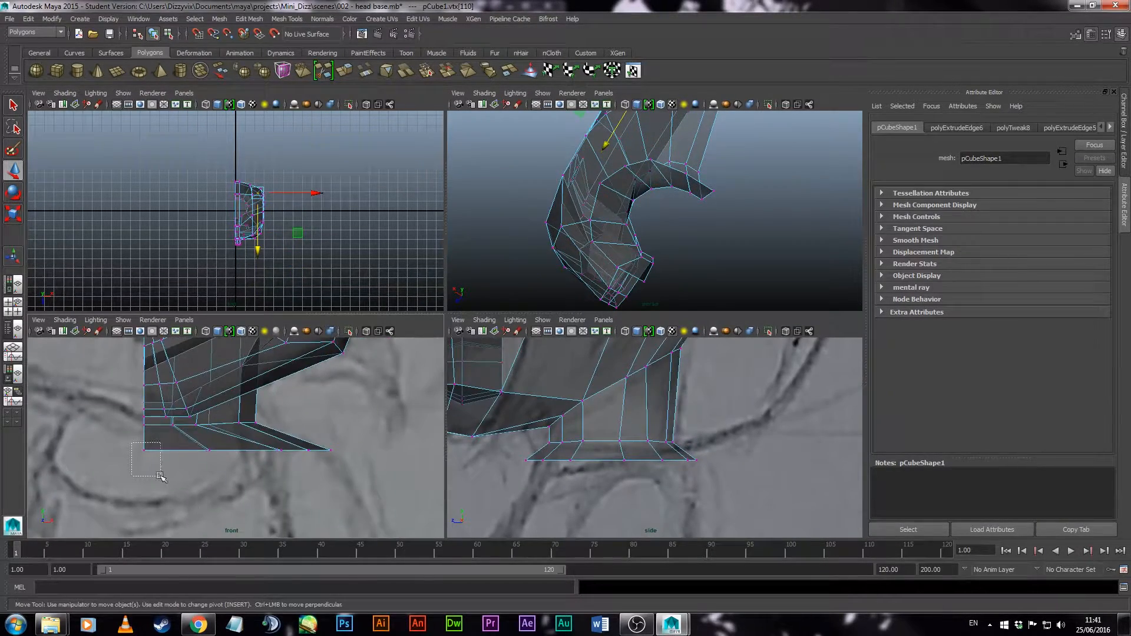
drag(160, 476, 161, 477)
drag(144, 393, 220, 464)
drag(209, 395, 209, 427)
drag(272, 442, 289, 466)
drag(283, 452, 269, 448)
alt+right_drag(339, 475, 409, 501)
alt+middle_drag(409, 501, 378, 489)
mouse_move(299, 427)
mouse_down()
mouse_move(361, 463)
mouse_move(303, 428)
mouse_move(296, 441)
mouse_up()
drag(285, 428, 277, 433)
Raise the middle vertex of the neck's bottom edge slightly in the side view
click(620, 437)
alt+drag(726, 437, 717, 441)
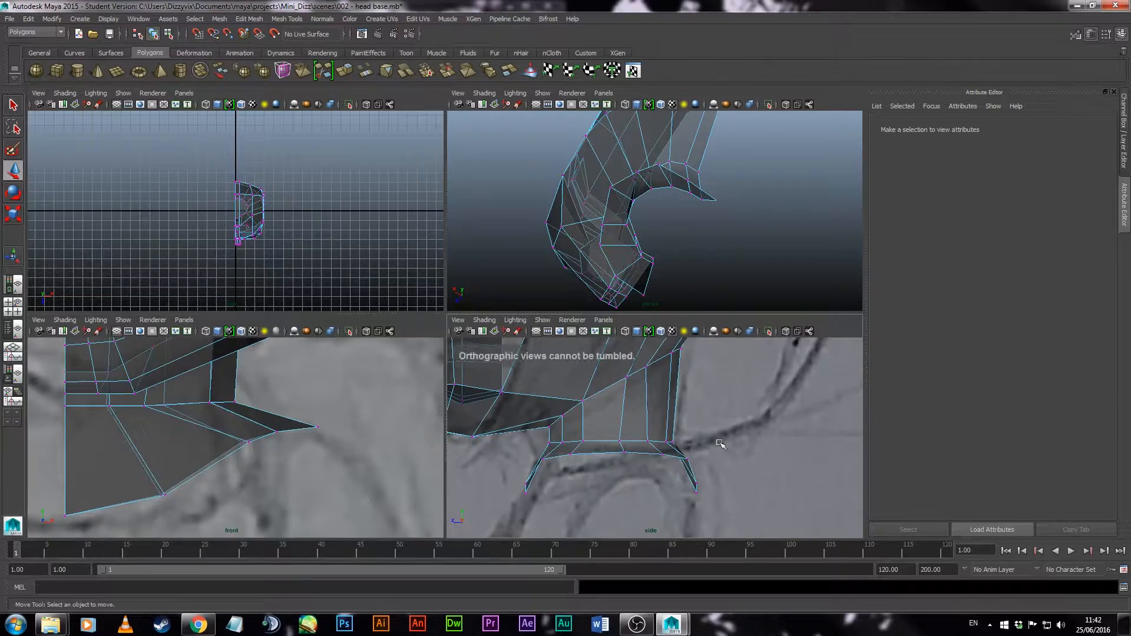
click(624, 453)
drag(625, 397, 625, 395)
alt+right_drag(589, 454, 692, 459)
alt+middle_drag(692, 459, 721, 431)
drag(721, 432, 758, 490)
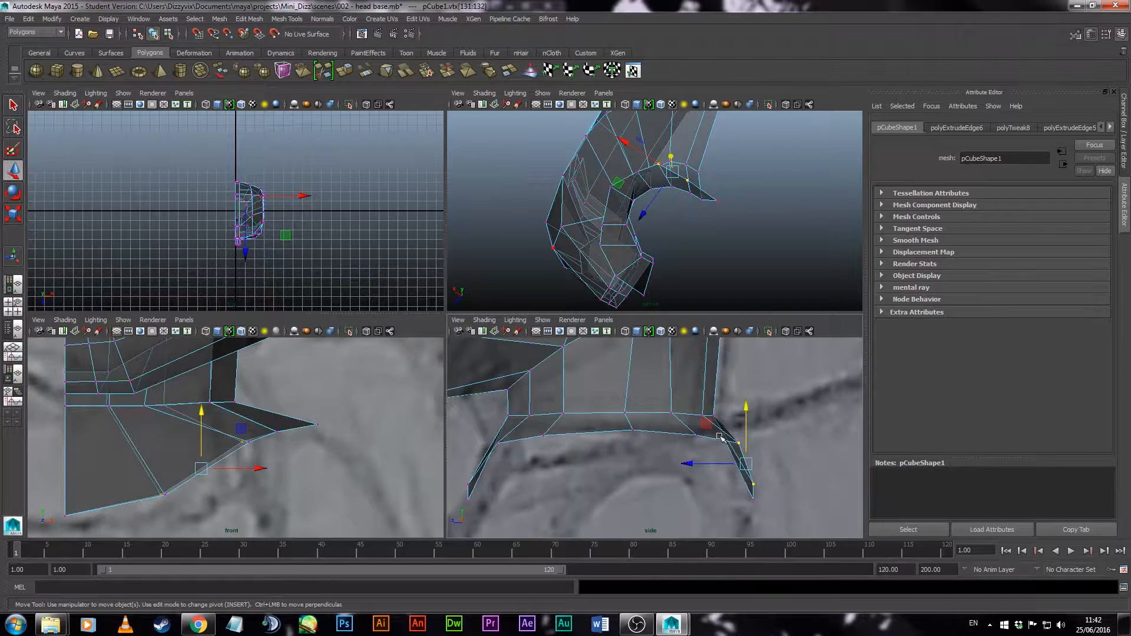
With soft selection on, slide the bottom edge's rear shoulder vertex forward and its front shoulder vertex backward in the side view
click(695, 435)
key(b)
drag(638, 436, 616, 436)
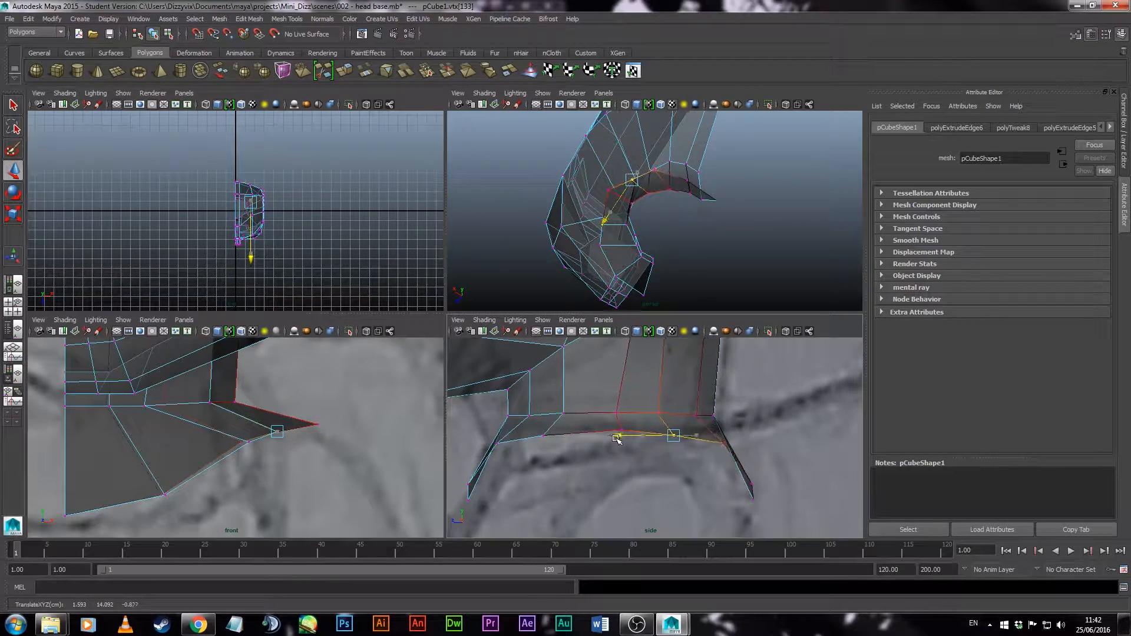
click(542, 436)
drag(489, 436, 570, 479)
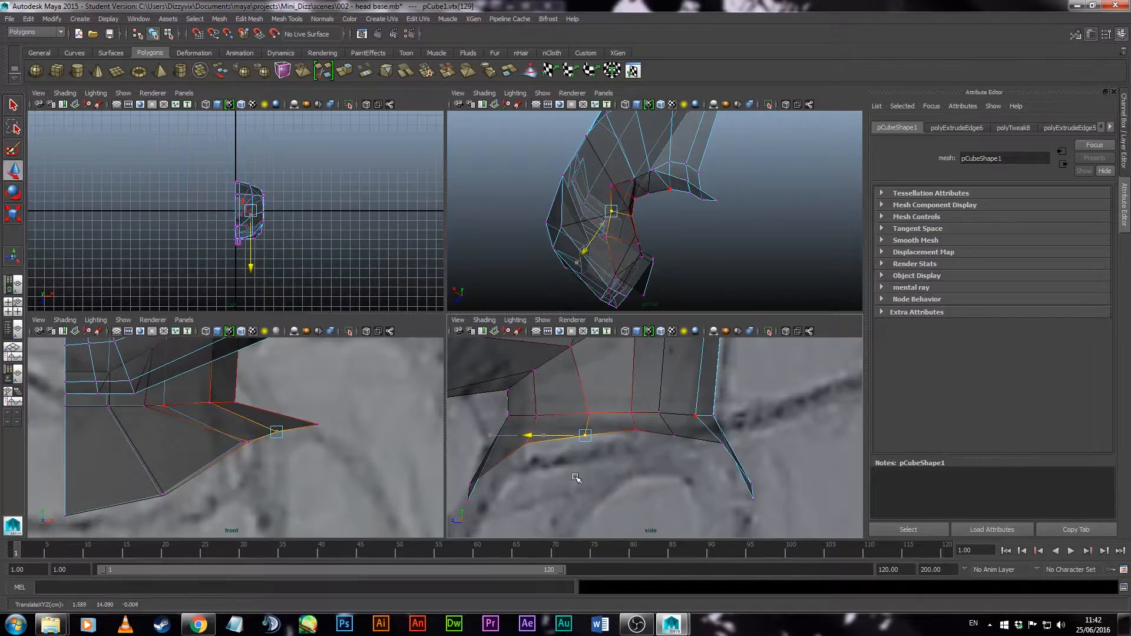
click(575, 477)
alt+right_drag(575, 477, 547, 465)
key(b)
Try to shift the front neckline vertex backwards in the side view, and undo the move
alt+drag(548, 464, 553, 466)
alt+right_drag(554, 466, 626, 487)
click(550, 464)
drag(494, 464, 501, 464)
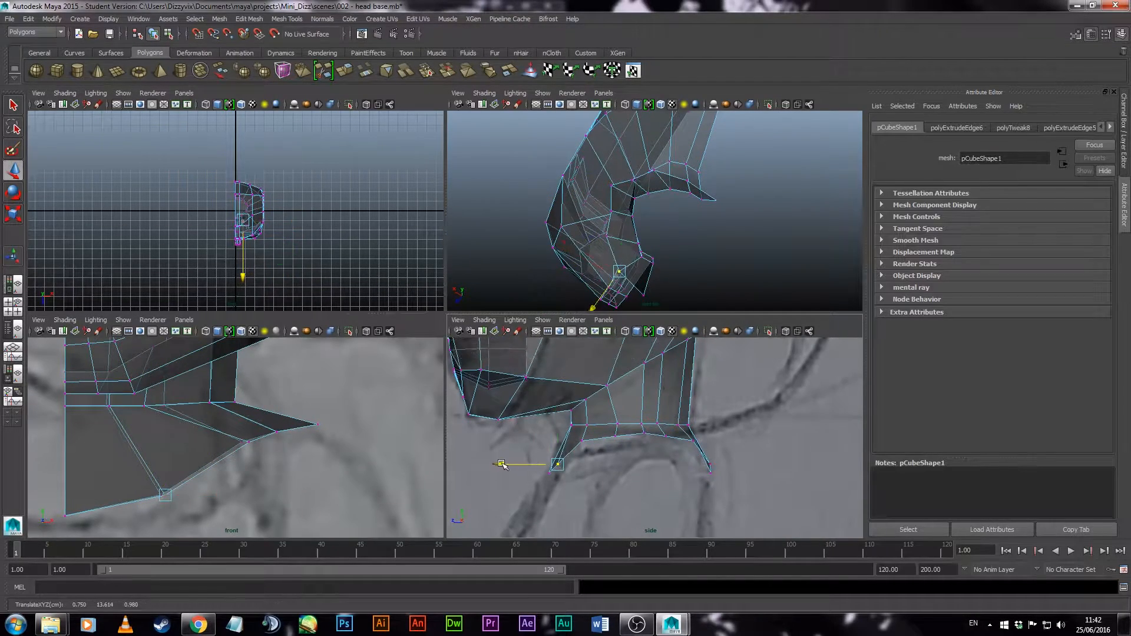
click(729, 487)
key(ctrl+z)
key(ctrl+z)
Move the outermost vertex of the neck's bottom edge inward in the perspective view
alt+right_drag(624, 474, 687, 490)
alt+drag(724, 268, 833, 306)
alt+right_drag(700, 268, 766, 278)
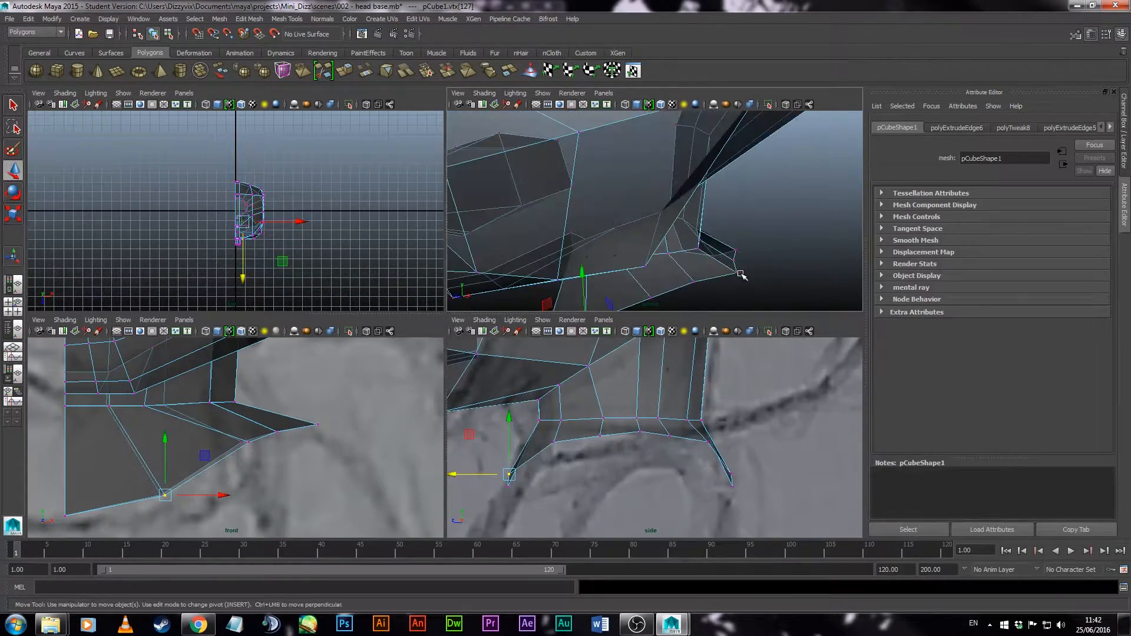
click(738, 274)
drag(791, 301, 772, 299)
alt+drag(772, 298, 670, 244)
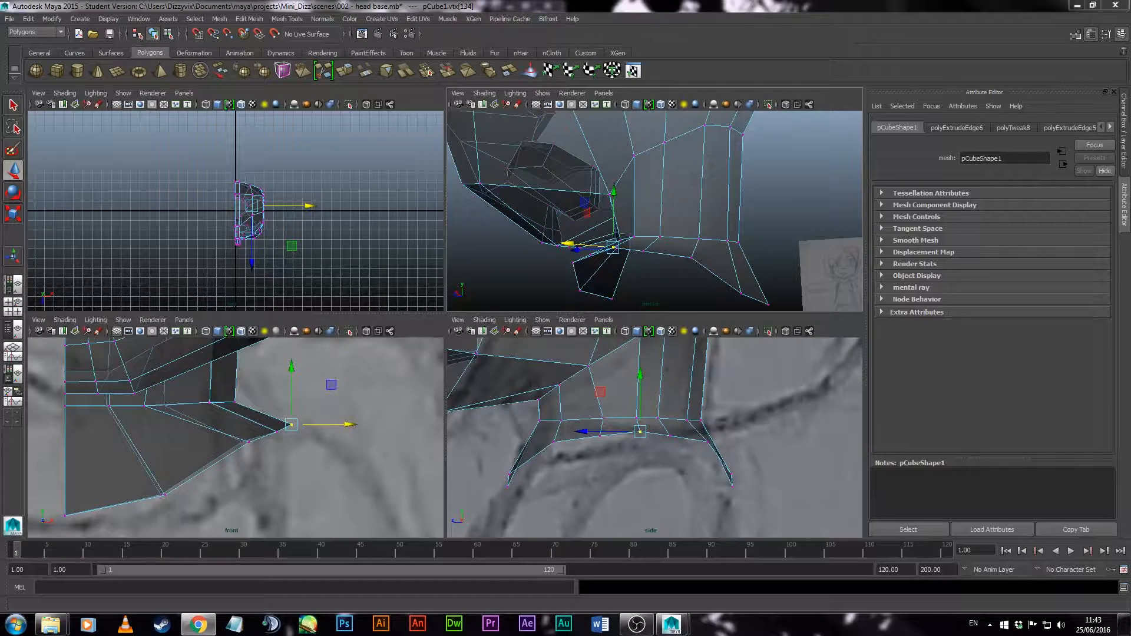
Move the jaw-corner vertex below the ear area slightly up and backward in the side view
click(613, 239)
scroll(613, 239, down, 5)
mouse_move(618, 240)
alt+mouse_down()
mouse_move(712, 253)
mouse_move(561, 238)
mouse_move(632, 241)
alt+mouse_up()
alt+middle_drag(684, 359, 661, 624)
click(664, 487)
click(604, 503)
drag(604, 504, 619, 482)
Examine the whole head in unsmoothed display and compare its side profile with the reference sketch
alt+drag(653, 226, 707, 260)
key(1)
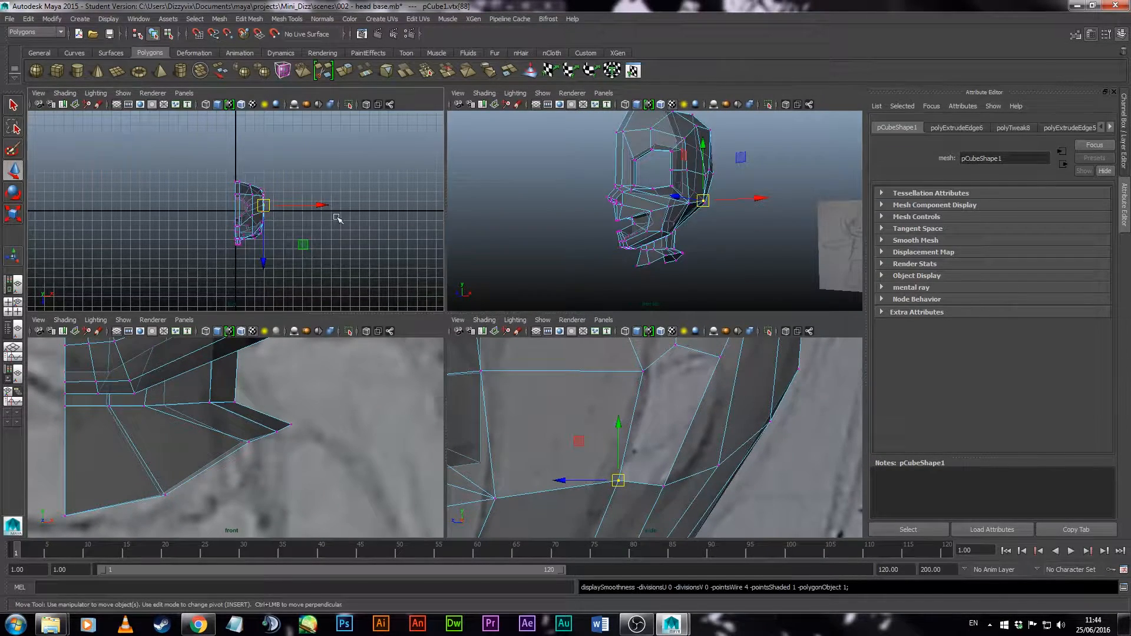
key(1)
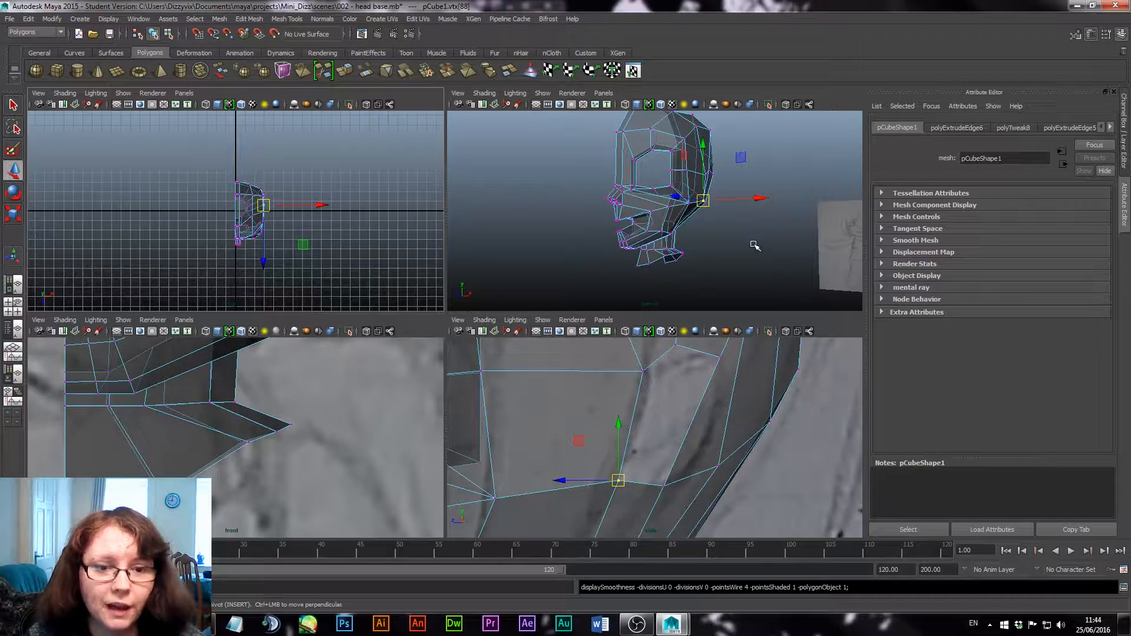
alt+drag(681, 256, 736, 253)
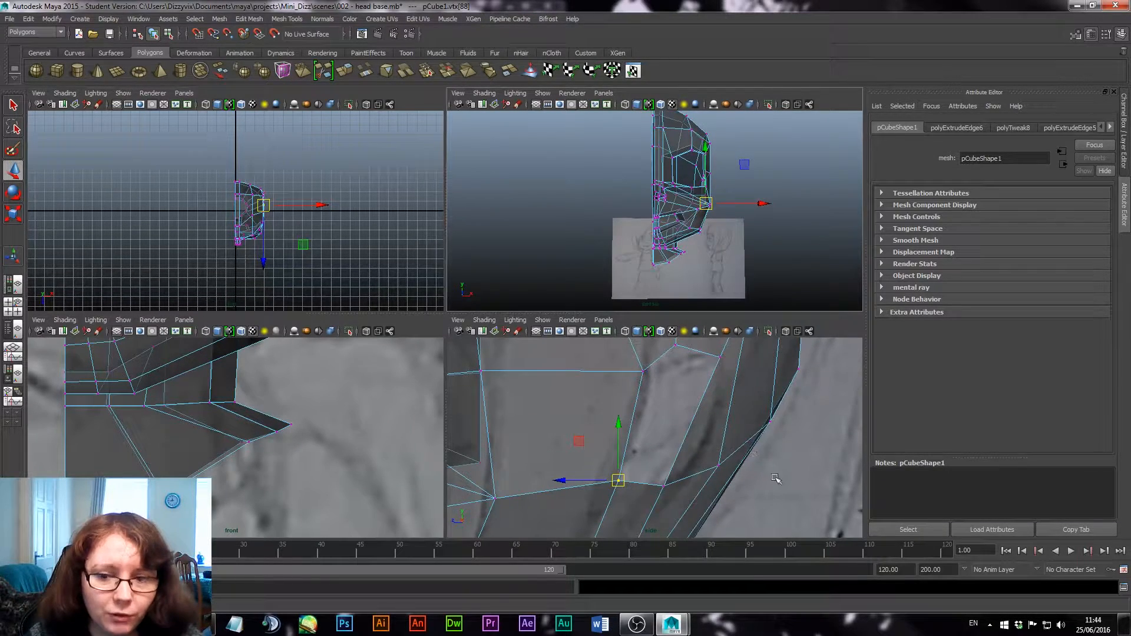
scroll(706, 416, down, 3)
scroll(706, 416, down, 1)
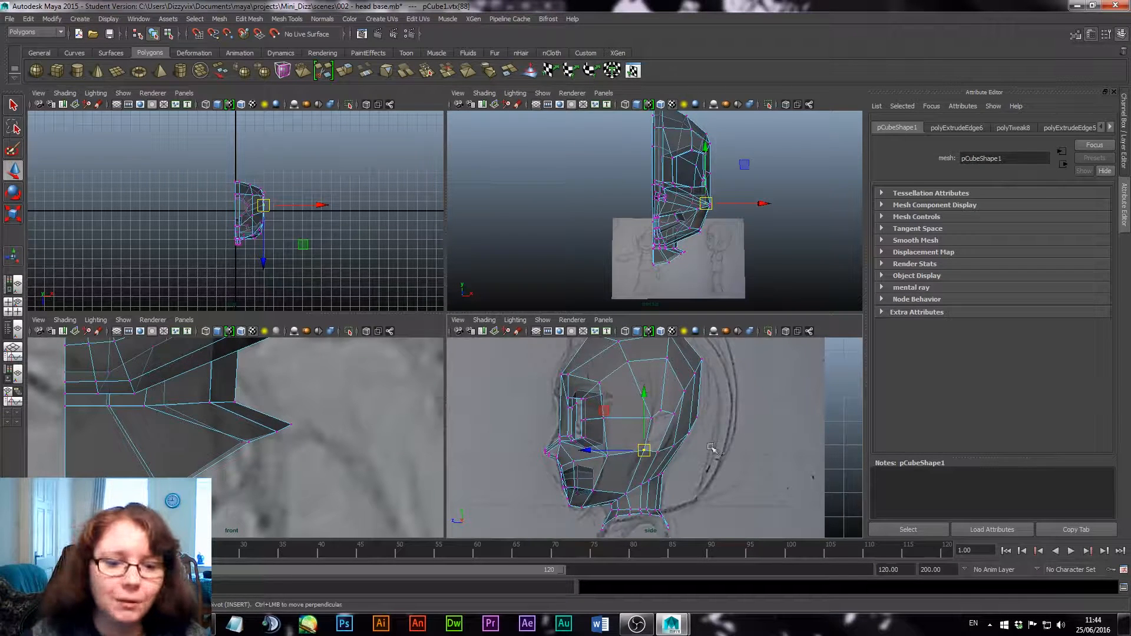
alt+middle_drag(646, 490, 651, 446)
alt+right_drag(642, 455, 679, 482)
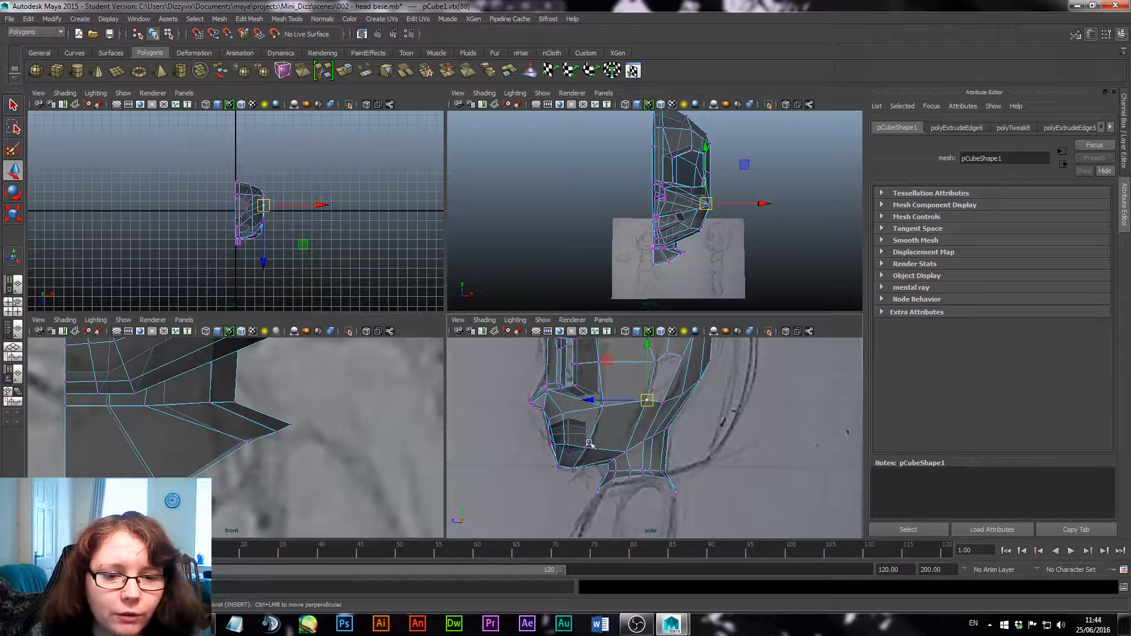
Select the upper-lip vertex beside the centre line in the perspective view and turn on soft selection
scroll(583, 462, up, 5)
scroll(607, 468, up, 5)
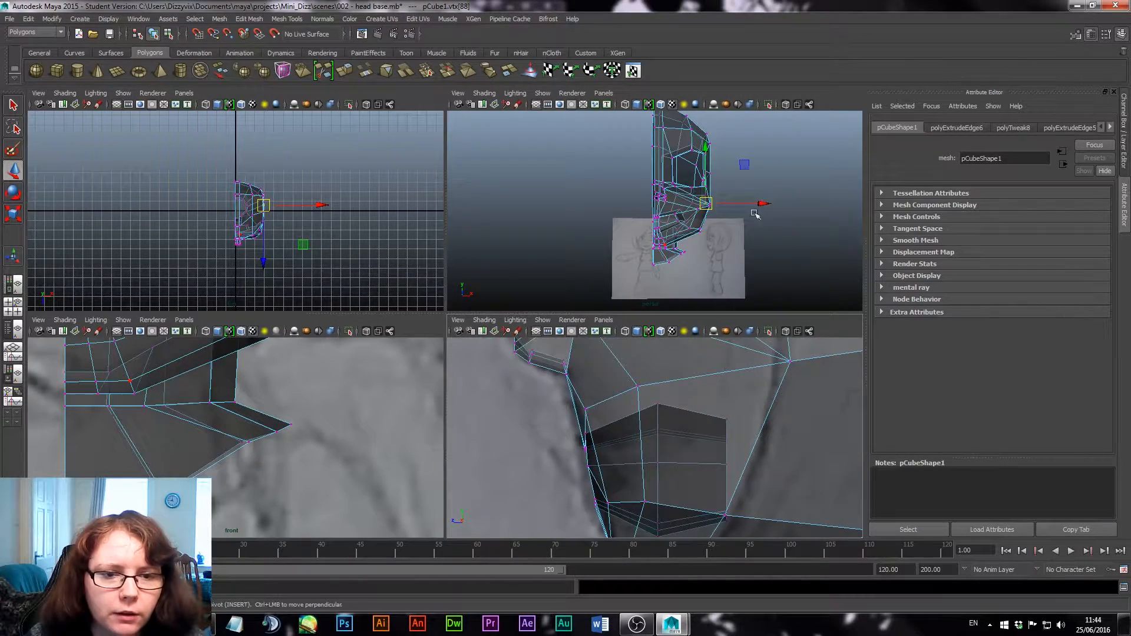
scroll(756, 215, up, 8)
alt+drag(745, 245, 707, 255)
alt+middle_drag(644, 250, 692, 194)
right_drag(587, 229, 551, 230)
click(568, 250)
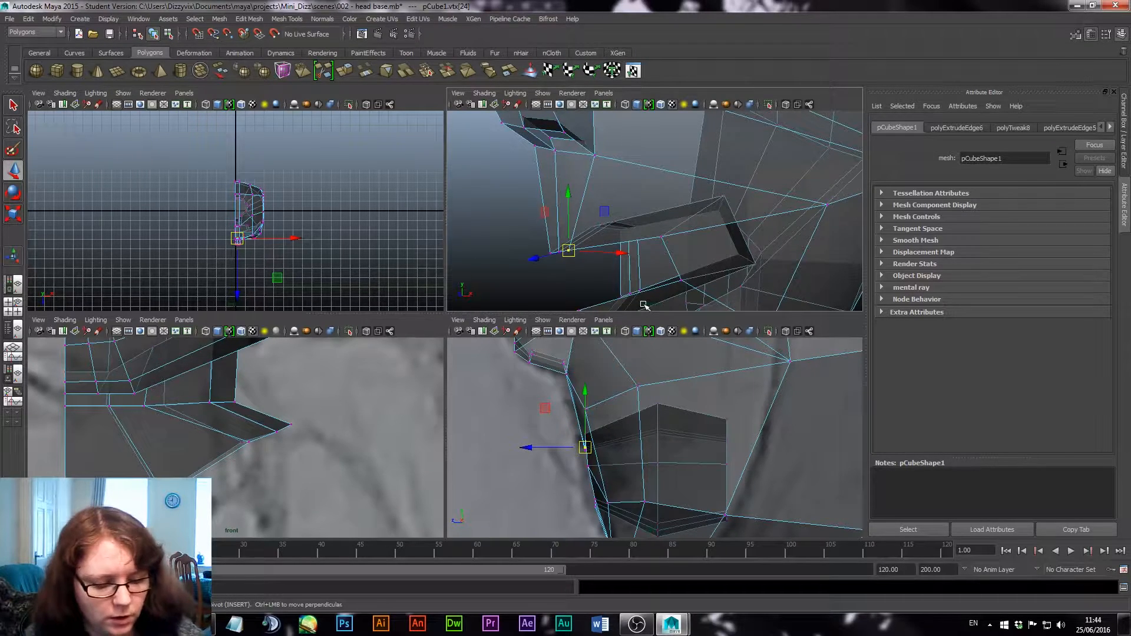
key(b)
Undo a trial forward pull of the lip vertex and set the soft selection falloff mode to Surface
mouse_move(548, 255)
mouse_down()
mouse_move(512, 259)
mouse_move(541, 257)
mouse_up()
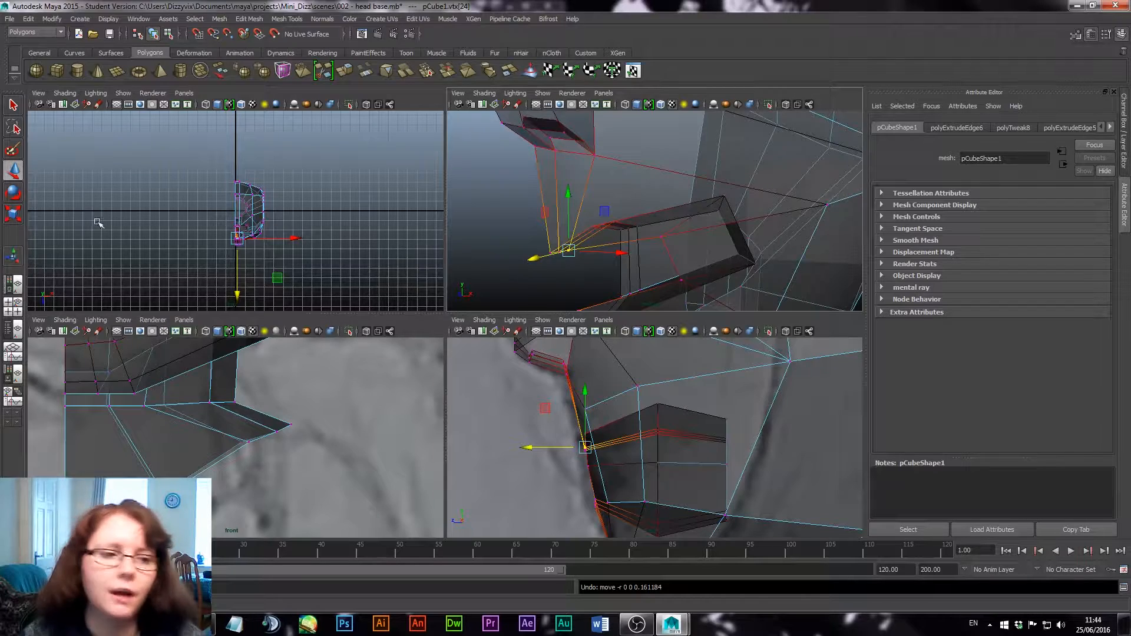
click(1105, 36)
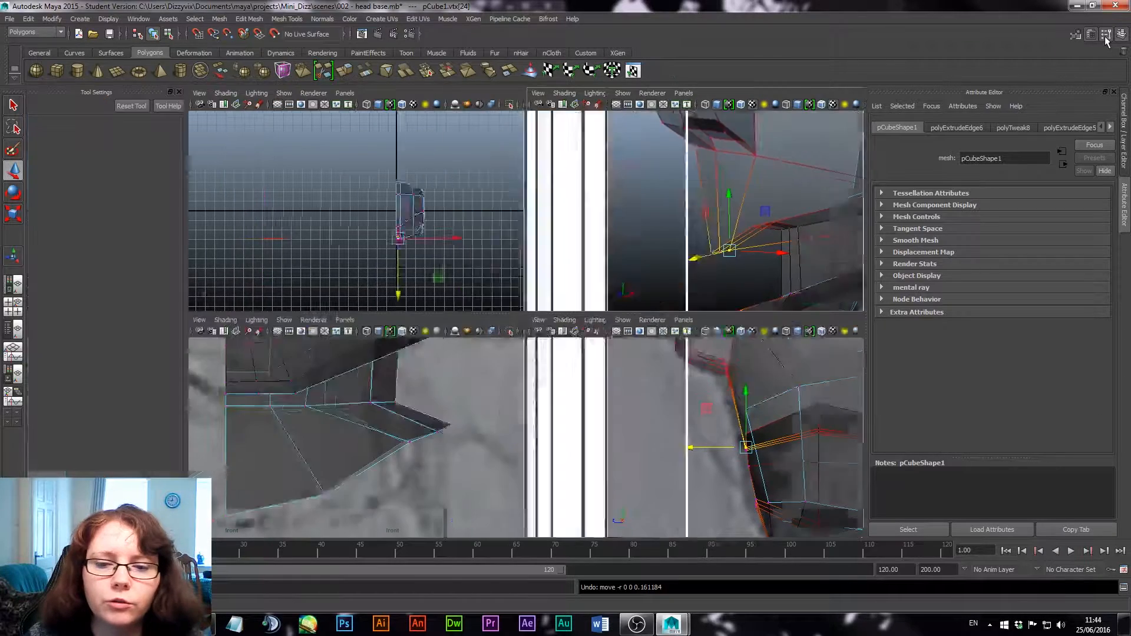
scroll(126, 345, down, 2)
scroll(125, 346, down, 6)
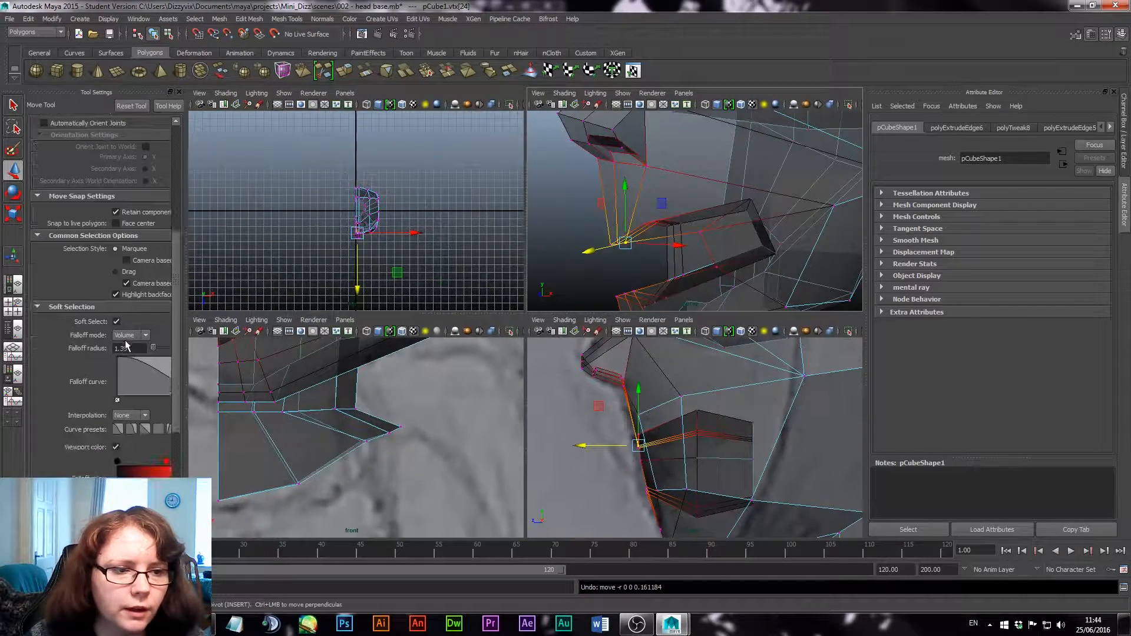
click(146, 301)
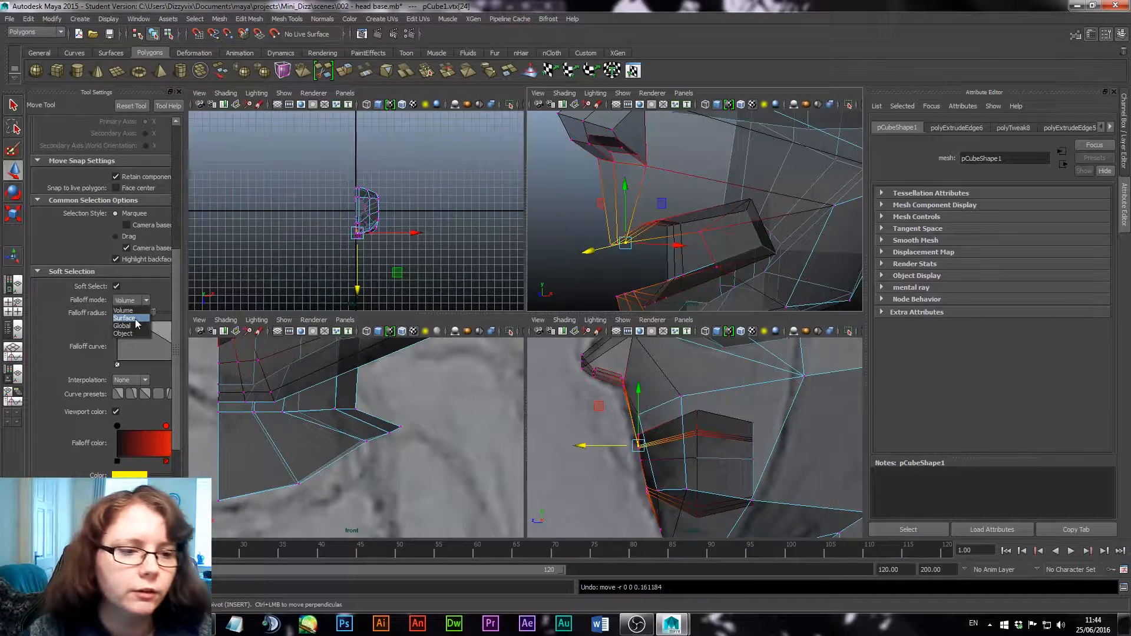
click(135, 319)
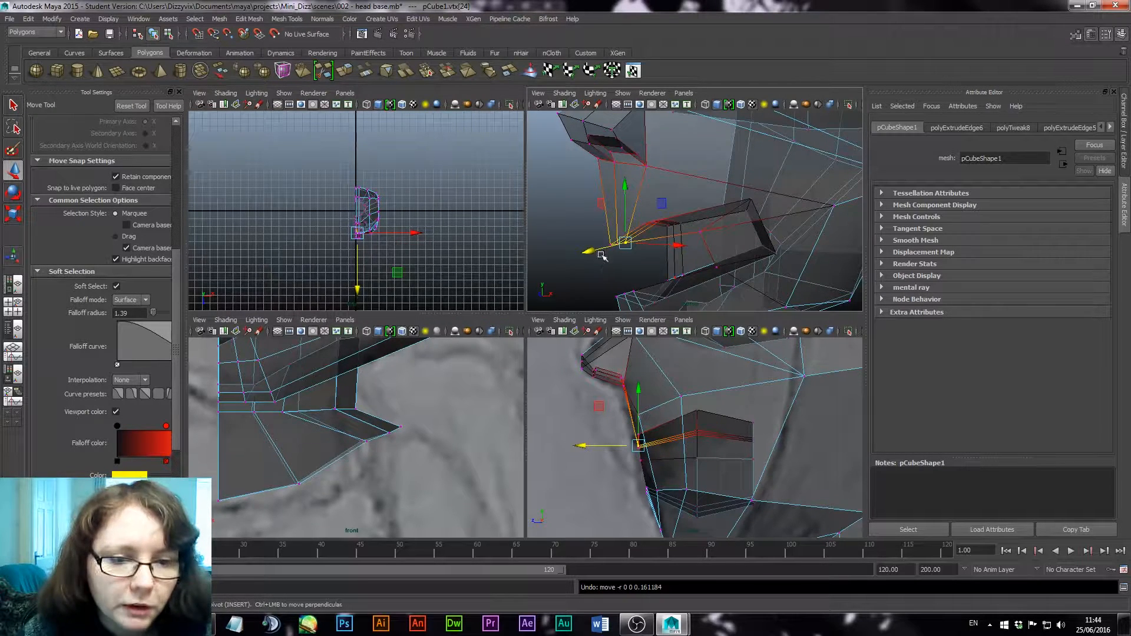
Pull the upper-lip vertex slightly forward using the Surface falloff, and turn soft selection off
drag(596, 252, 586, 252)
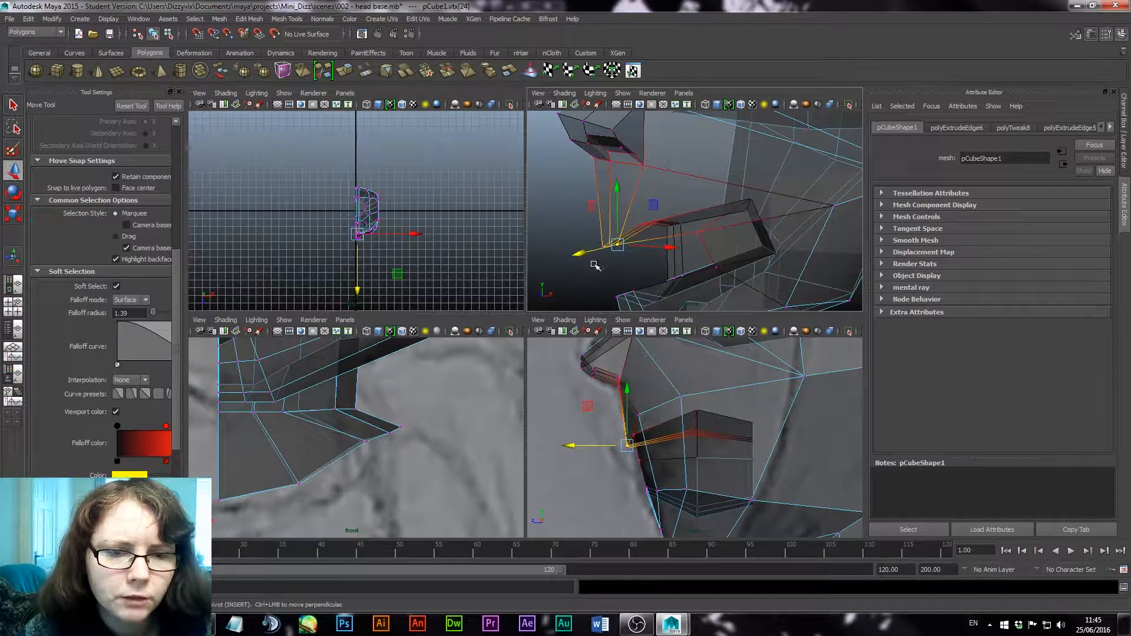
mouse_move(596, 254)
mouse_down()
mouse_move(622, 224)
mouse_move(643, 252)
mouse_move(621, 204)
mouse_move(593, 237)
mouse_up()
click(621, 196)
alt+drag(659, 249, 669, 233)
alt+middle_drag(670, 233, 672, 218)
alt+drag(672, 218, 664, 270)
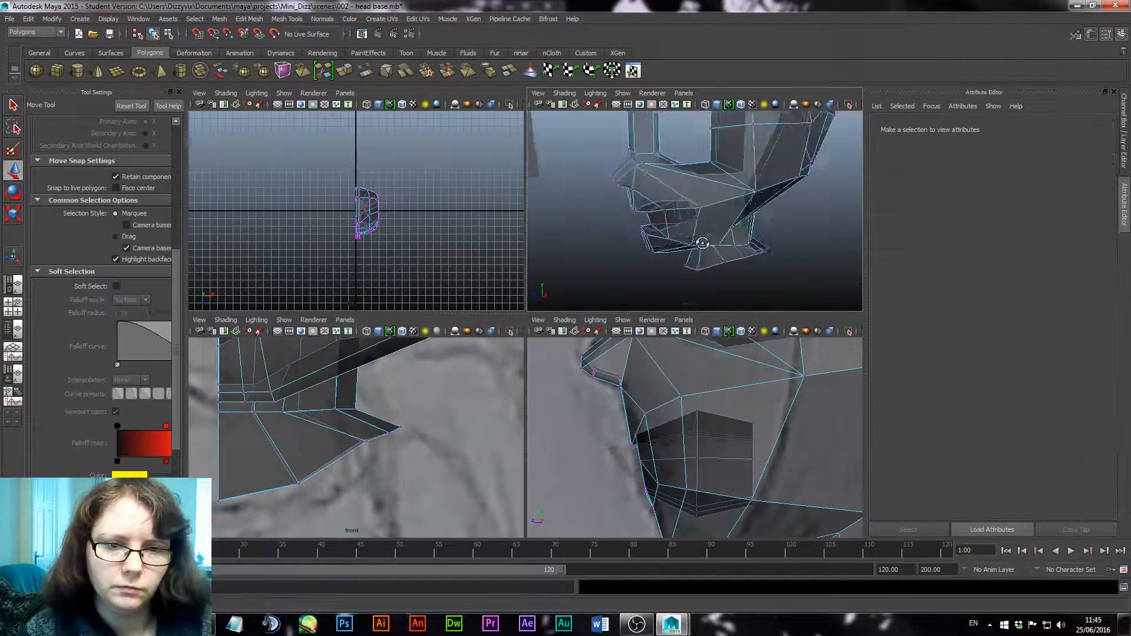
alt+drag(701, 245, 728, 236)
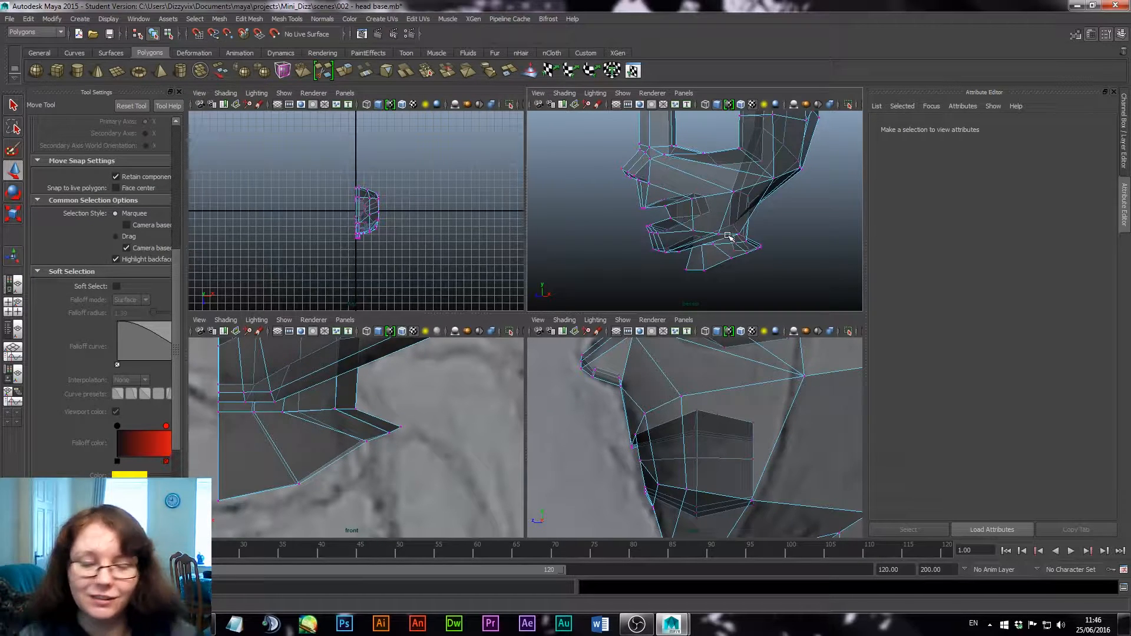
Enlarge the perspective view and select the whole half-head mesh in object mode
key(space)
right_drag(588, 322, 623, 308)
click(543, 306)
alt+drag(705, 377, 530, 354)
Try mirroring the half head in the -X direction with its vertices merged to the original, and undo the mirror
click(288, 19)
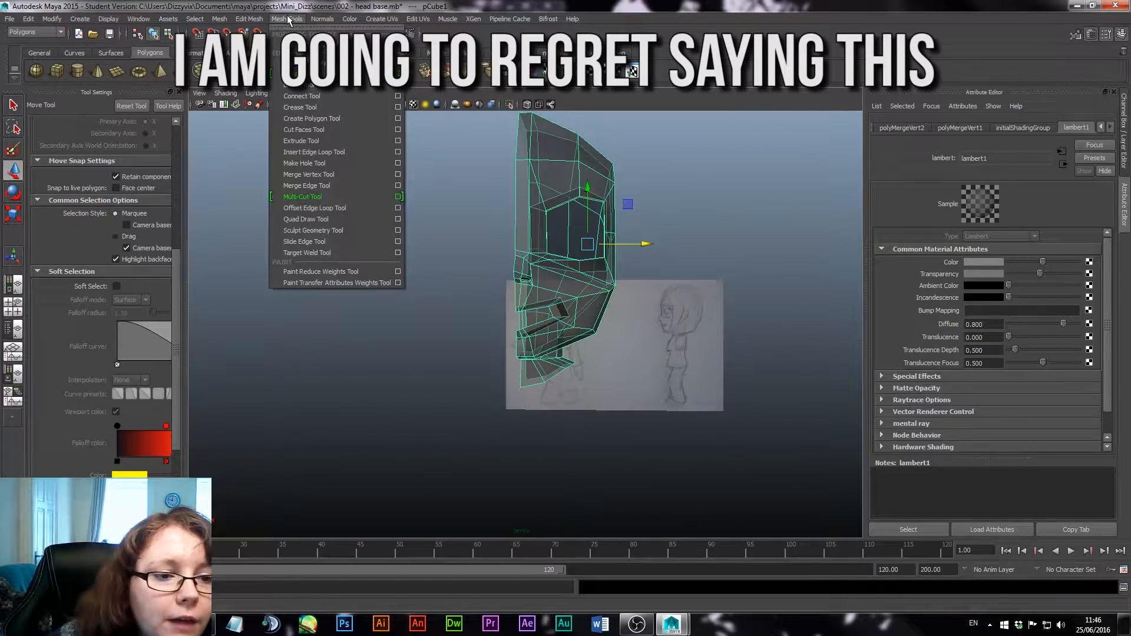
mouse_move(221, 18)
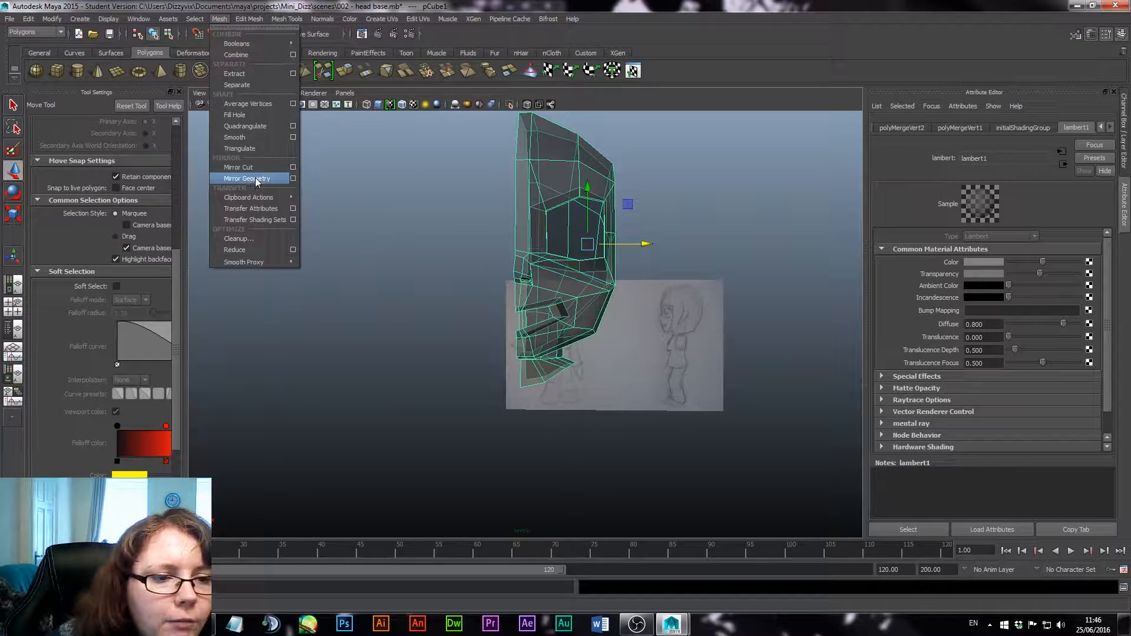
click(294, 178)
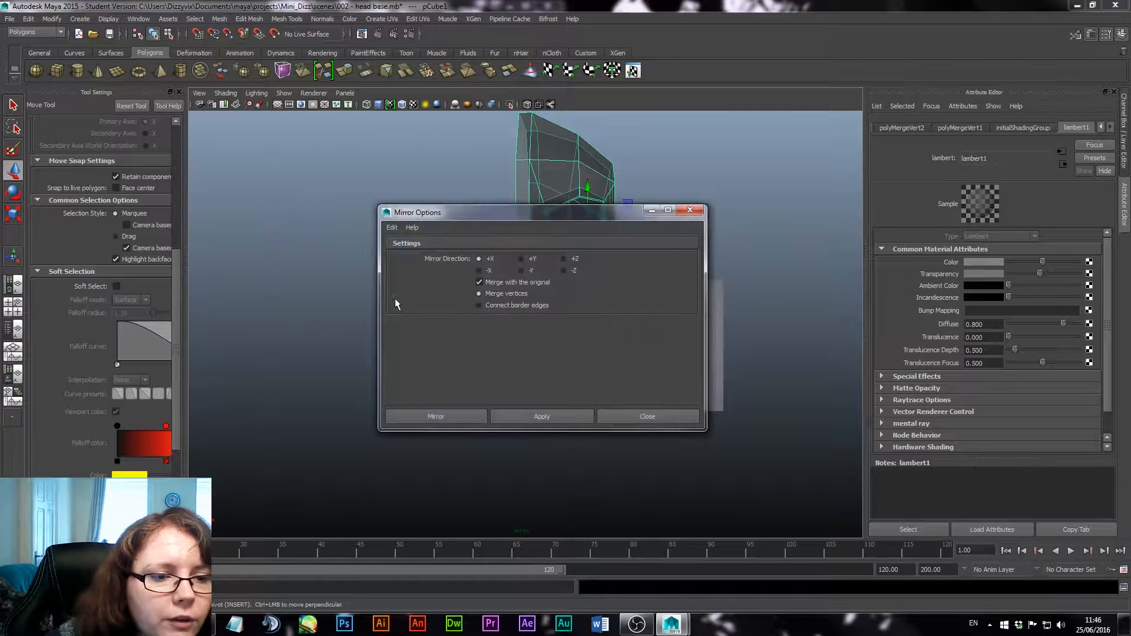
click(248, 19)
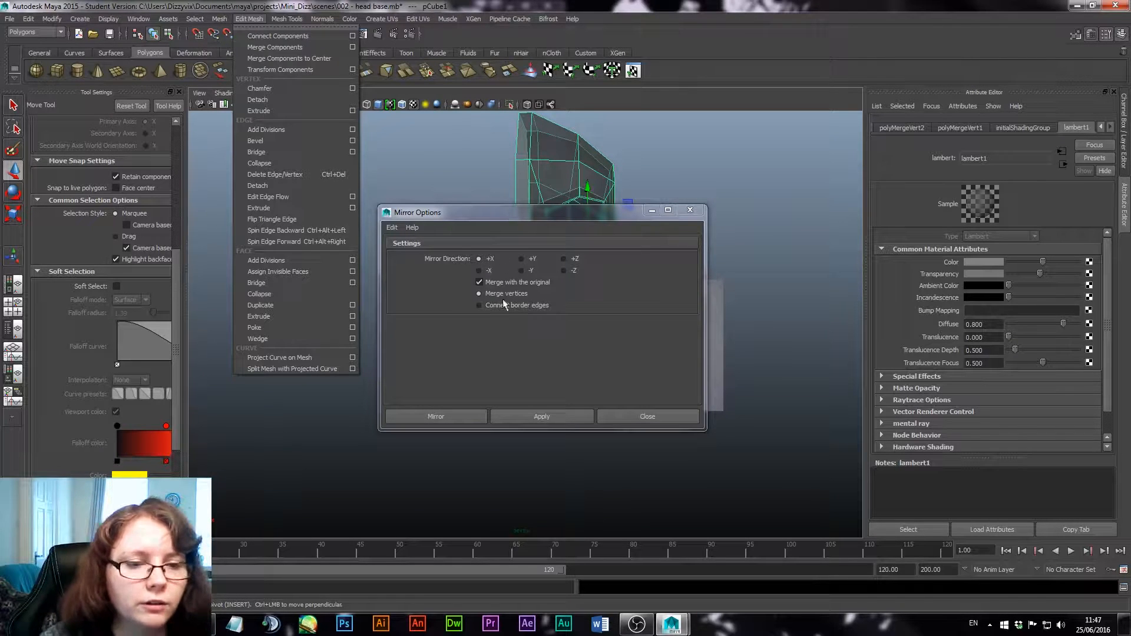
click(479, 224)
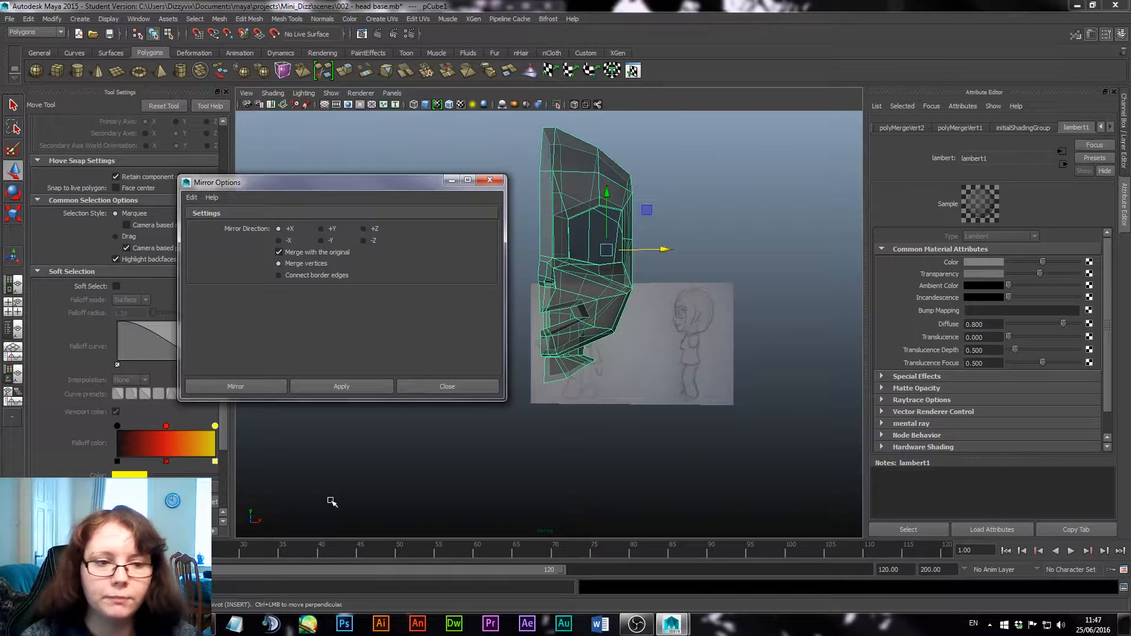
click(279, 240)
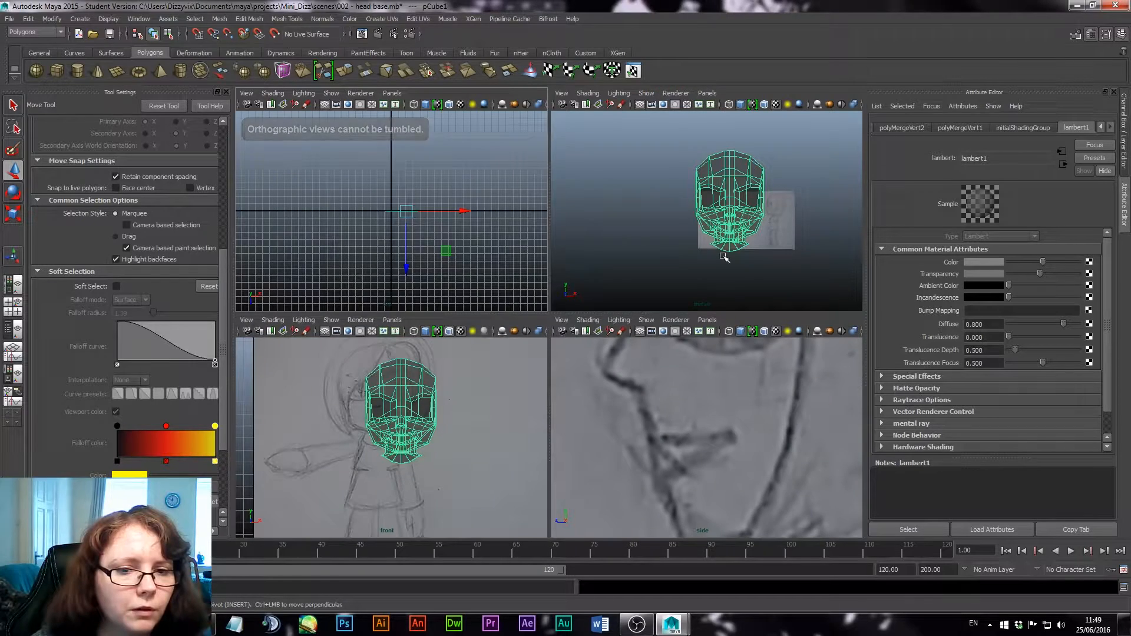
alt+drag(729, 253, 623, 249)
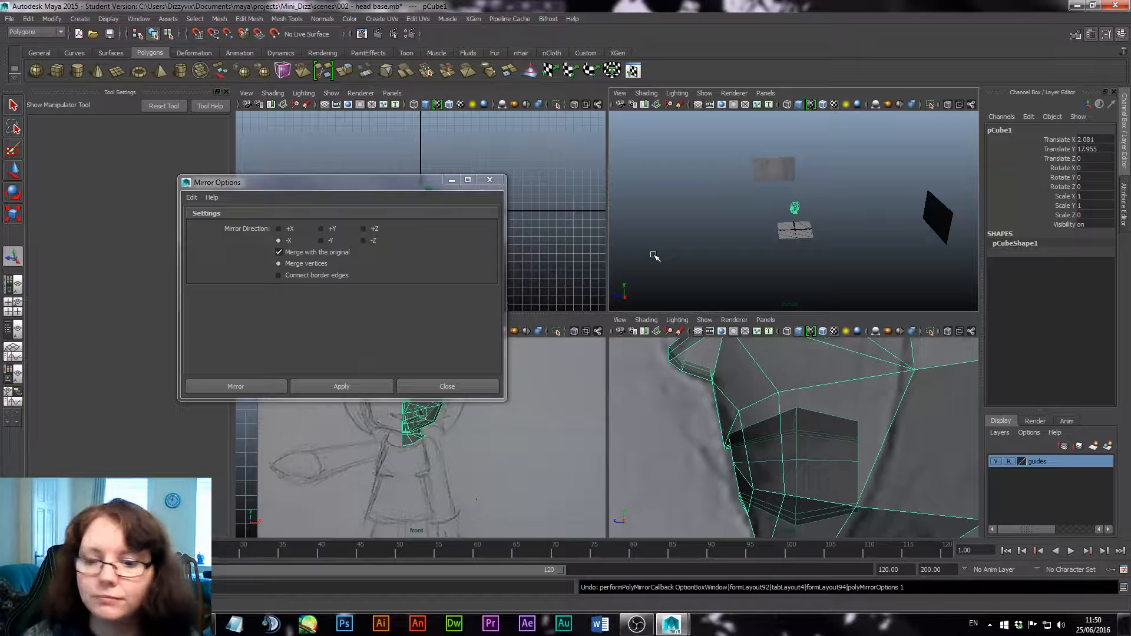
click(488, 181)
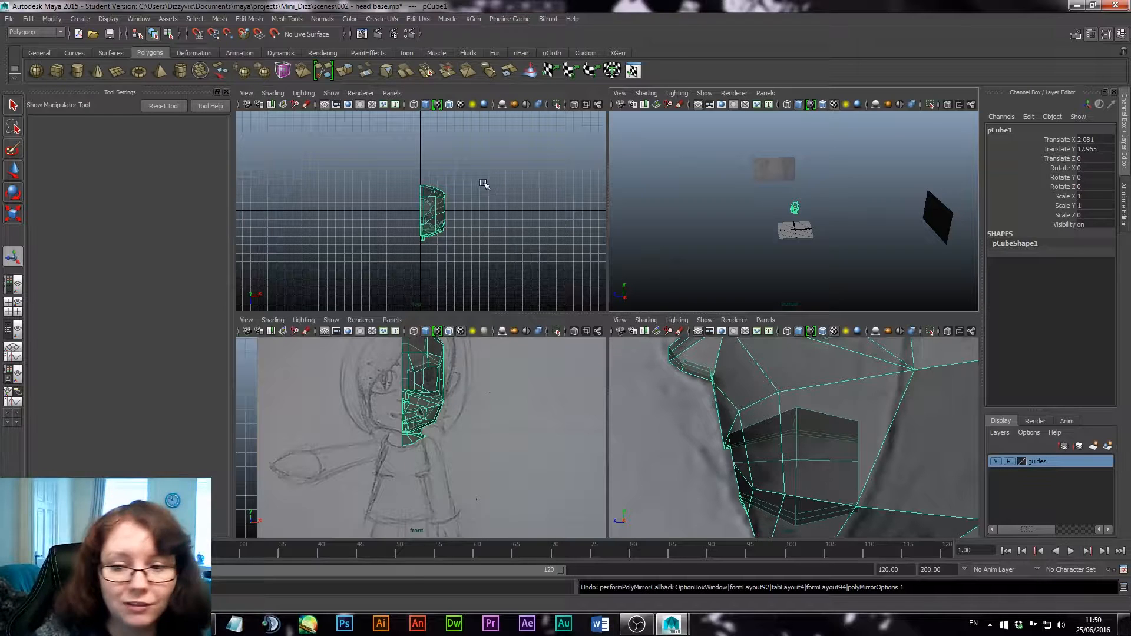
Move the half head's pivot horizontally onto the centre line with grid snapping
alt+drag(700, 189, 843, 207)
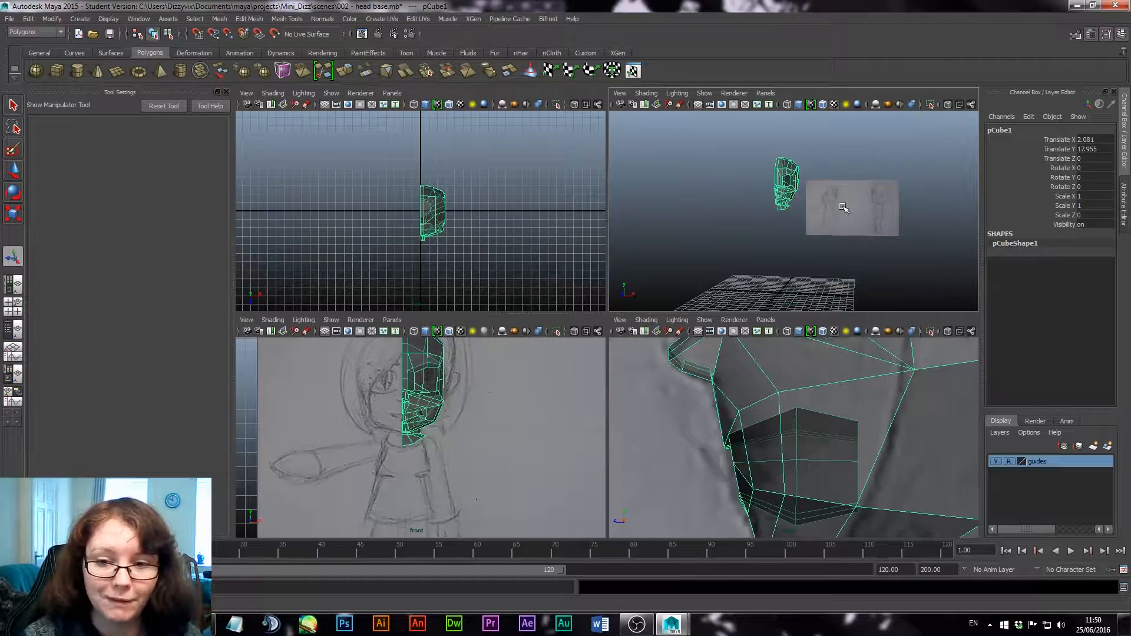
key(w)
alt+drag(778, 228, 797, 228)
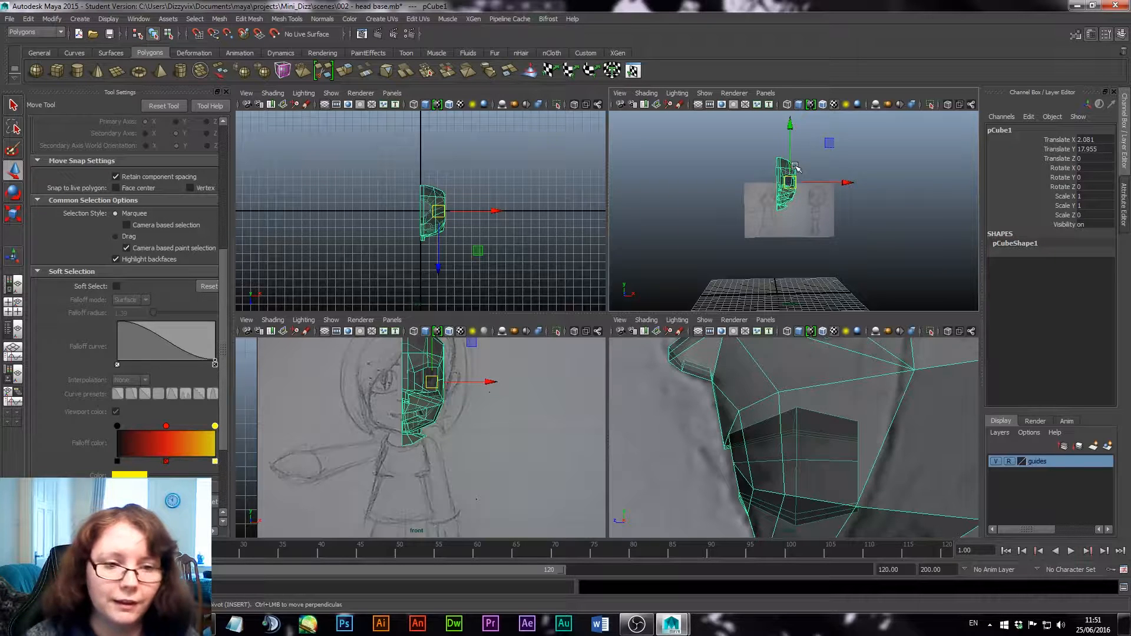
scroll(504, 528, up, 5)
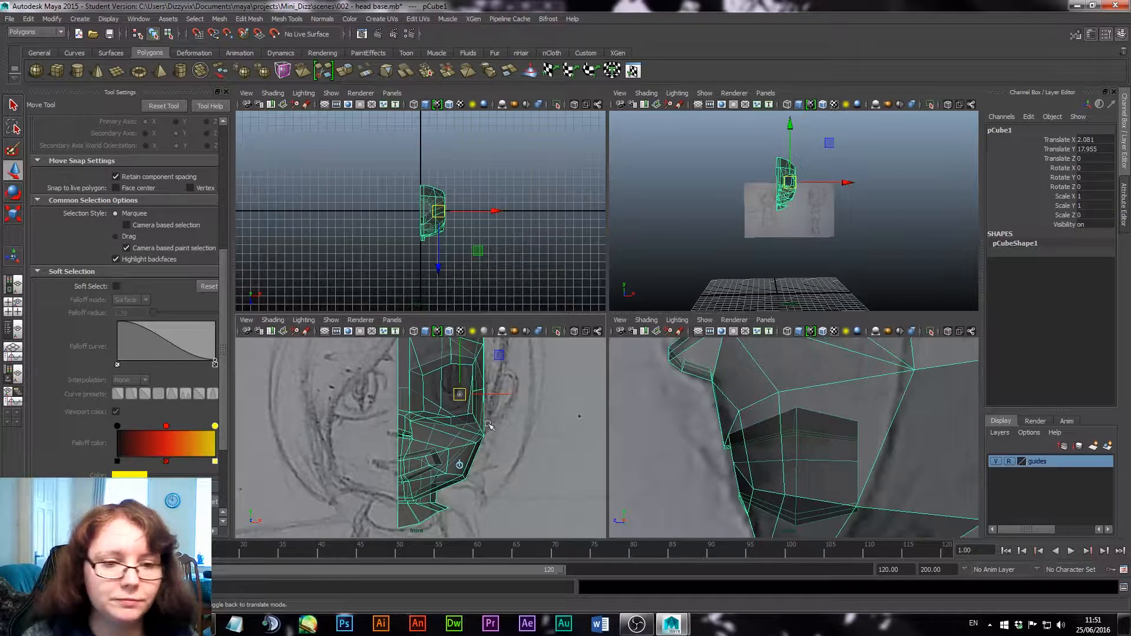
key(Insert)
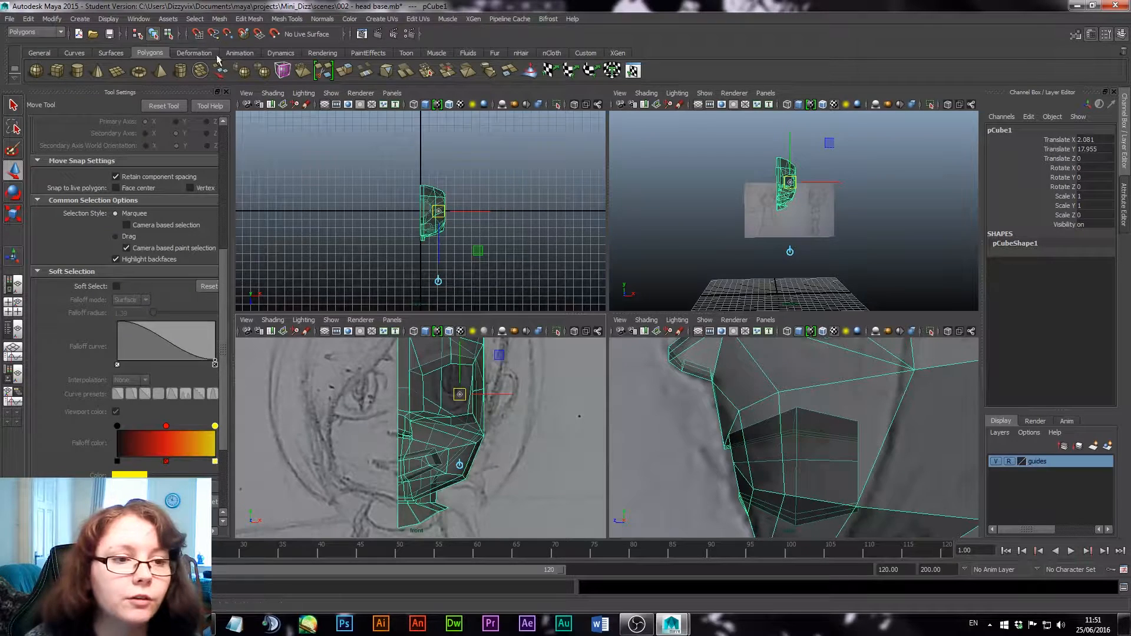
key(x)
drag(503, 394, 417, 402)
drag(396, 403, 397, 401)
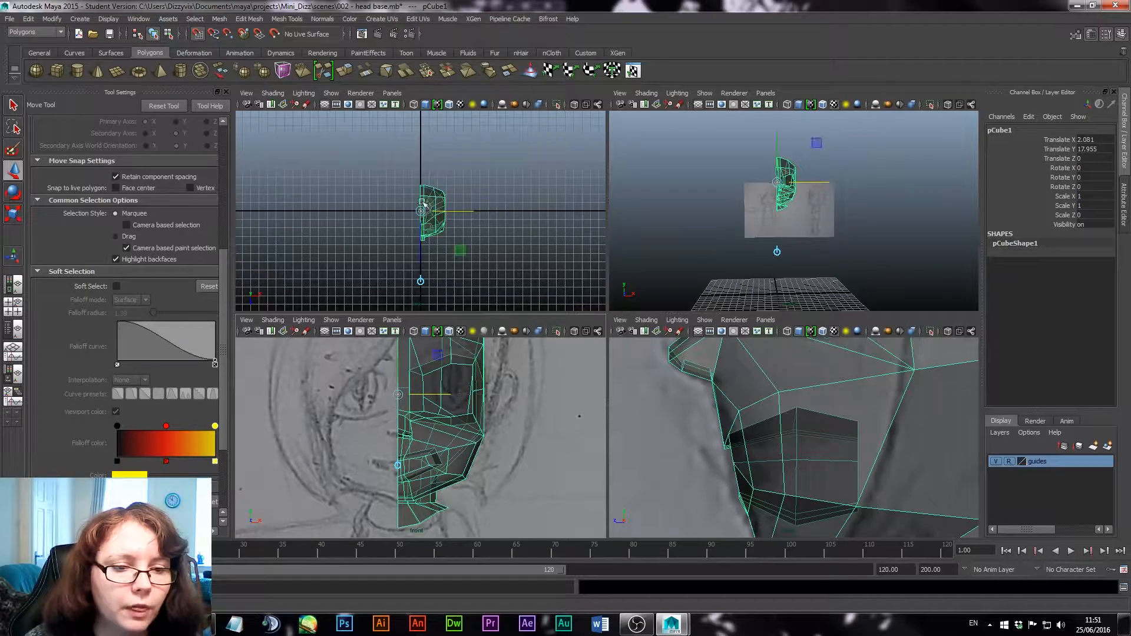
click(198, 35)
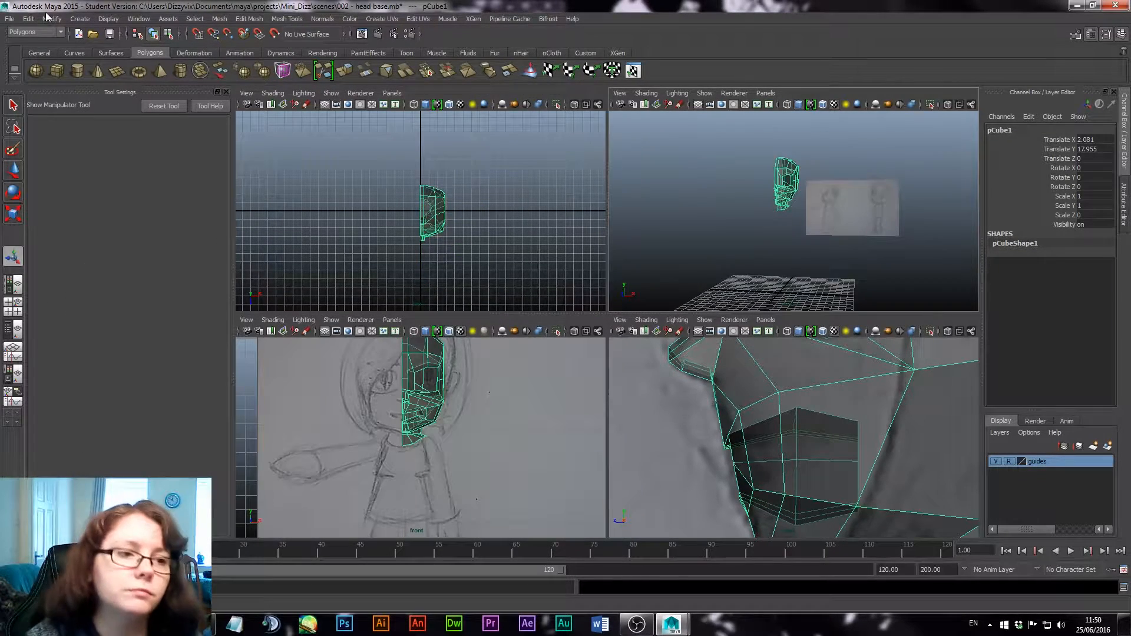
Duplicate the half head with Duplicate Special as a single copy scaled by -1 on X
click(52, 18)
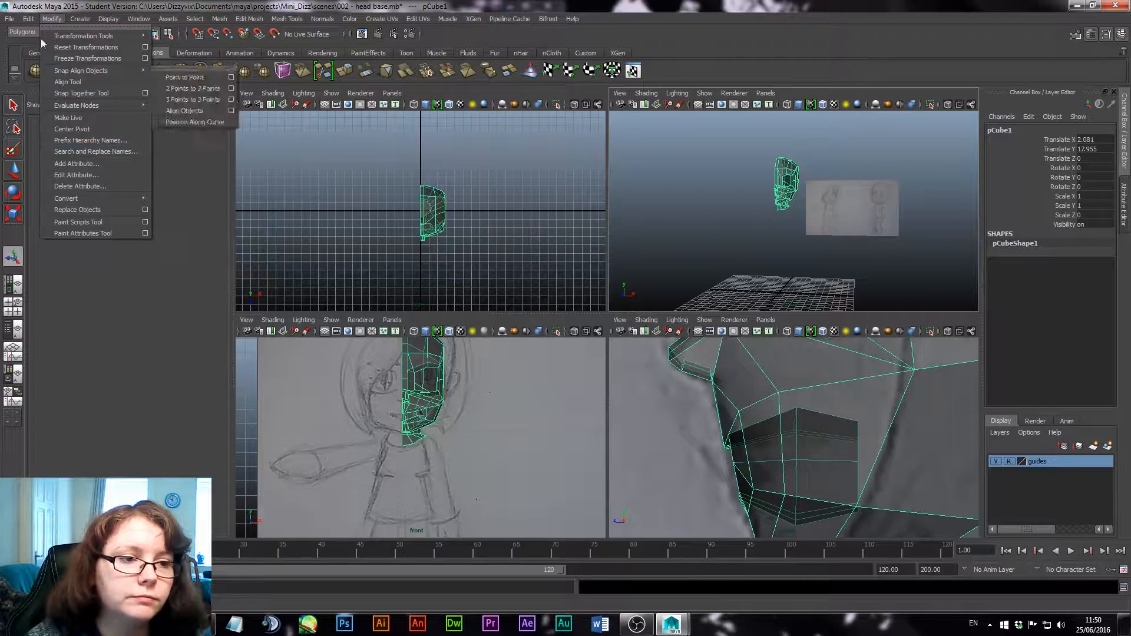
mouse_move(29, 19)
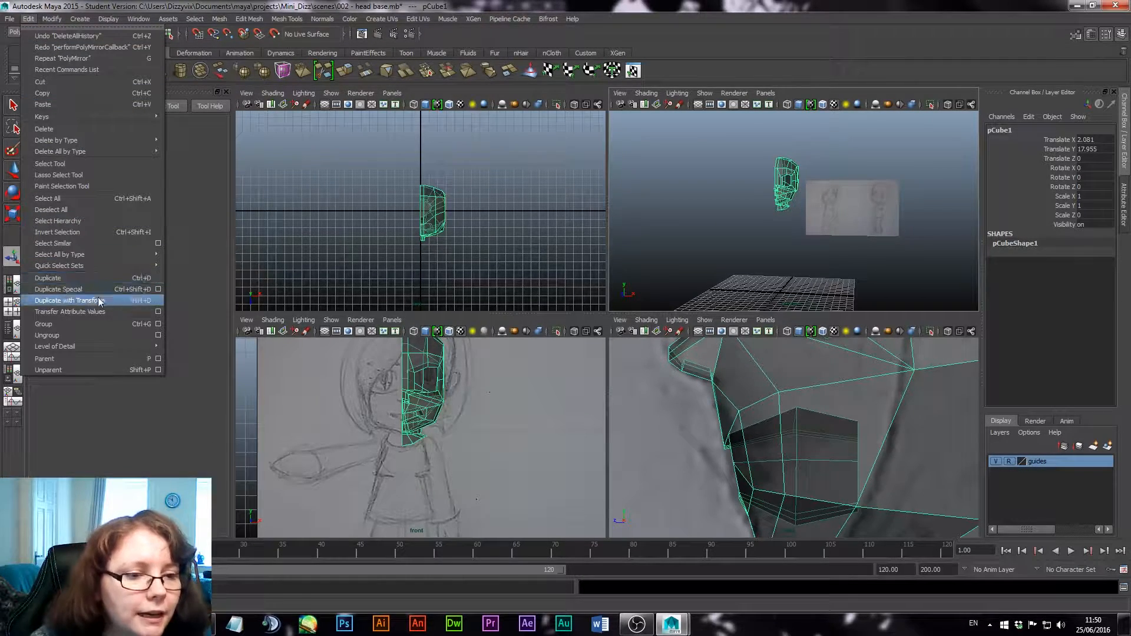
click(158, 289)
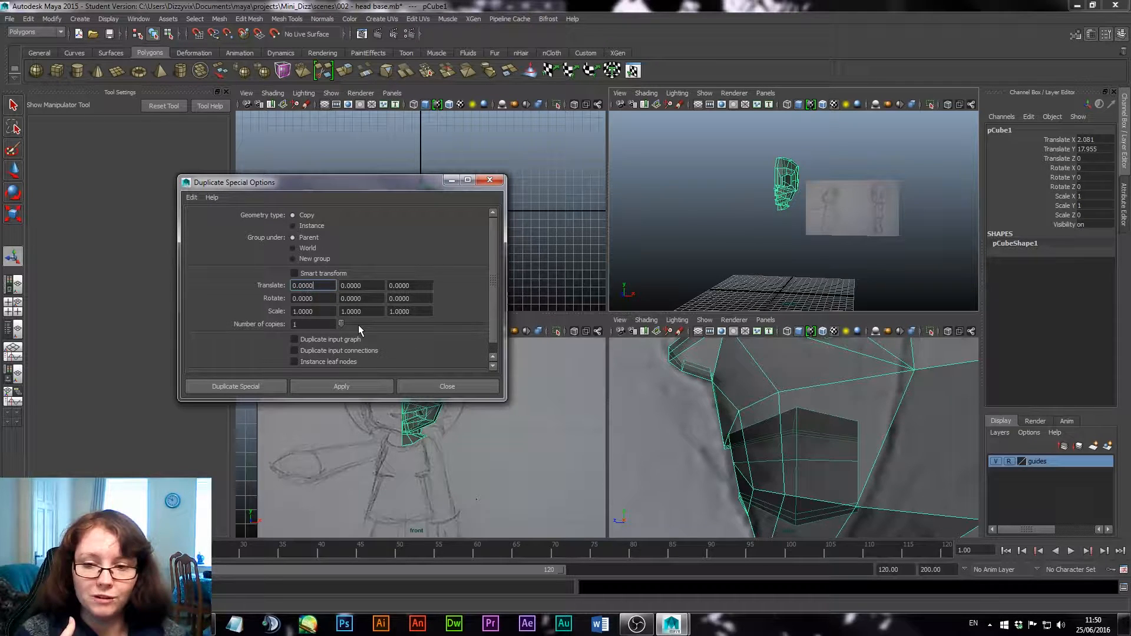
double_click(318, 311)
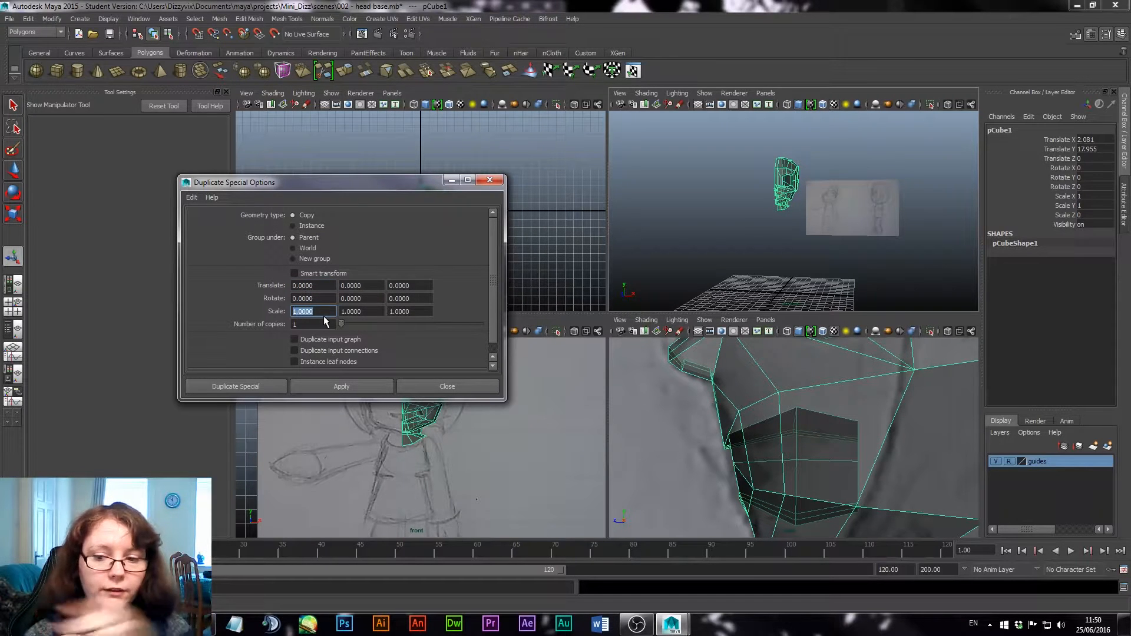
text(-1)
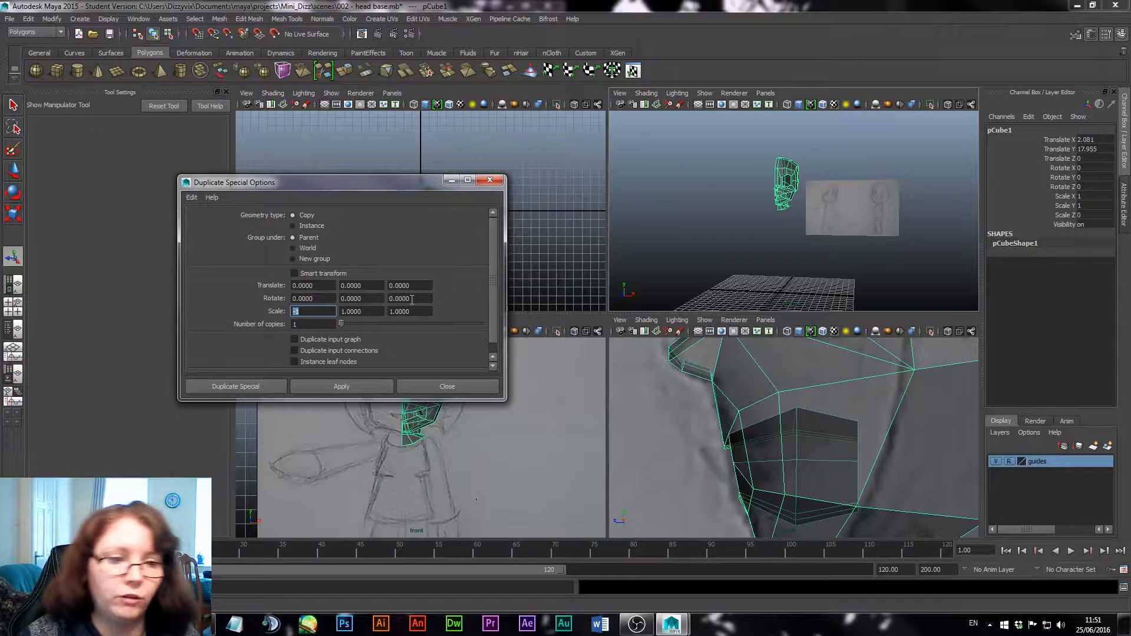
text(-1)
click(251, 386)
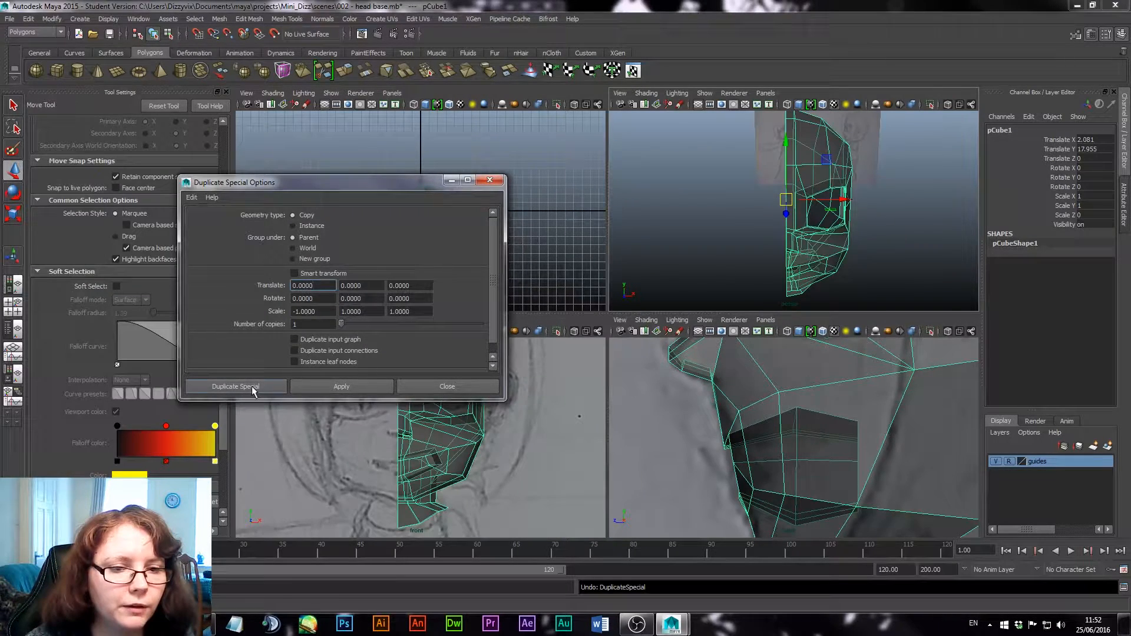
Reverse the normals of the mirrored half of the head
click(654, 172)
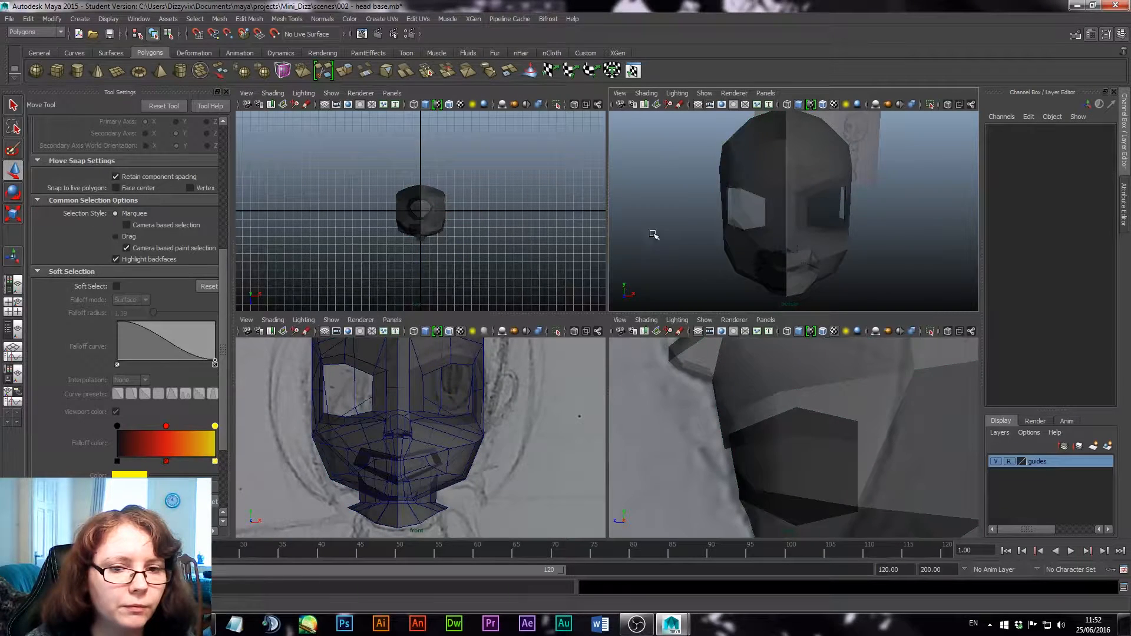
mouse_move(652, 235)
alt+mouse_down()
mouse_move(878, 202)
mouse_move(931, 214)
mouse_move(797, 241)
mouse_move(707, 206)
mouse_move(664, 229)
alt+mouse_up()
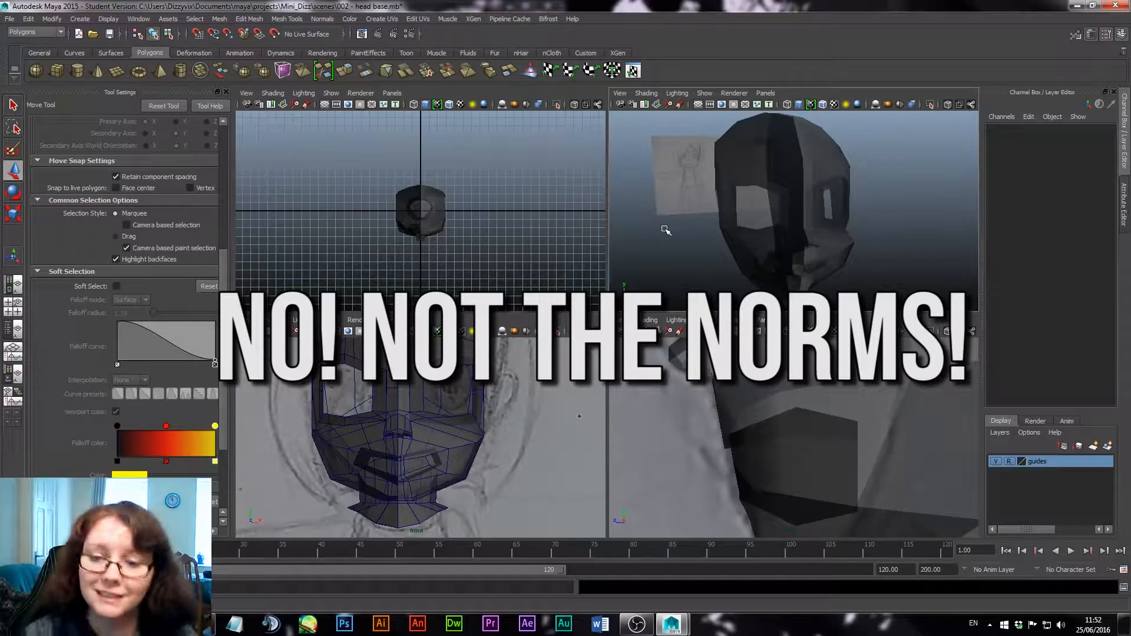
click(743, 249)
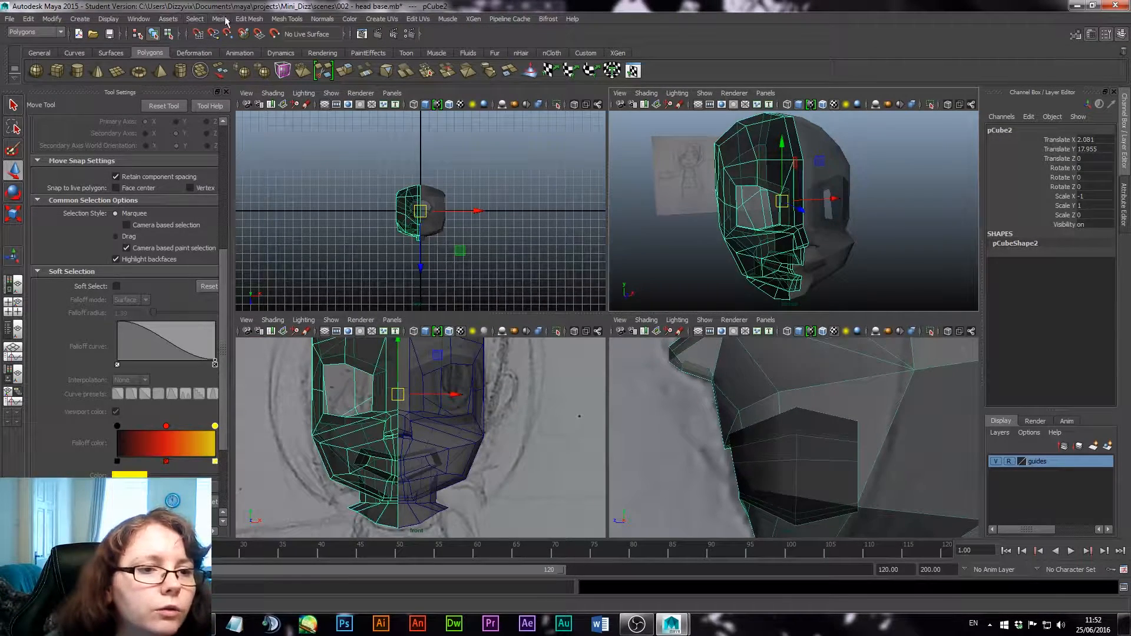
click(322, 19)
click(342, 105)
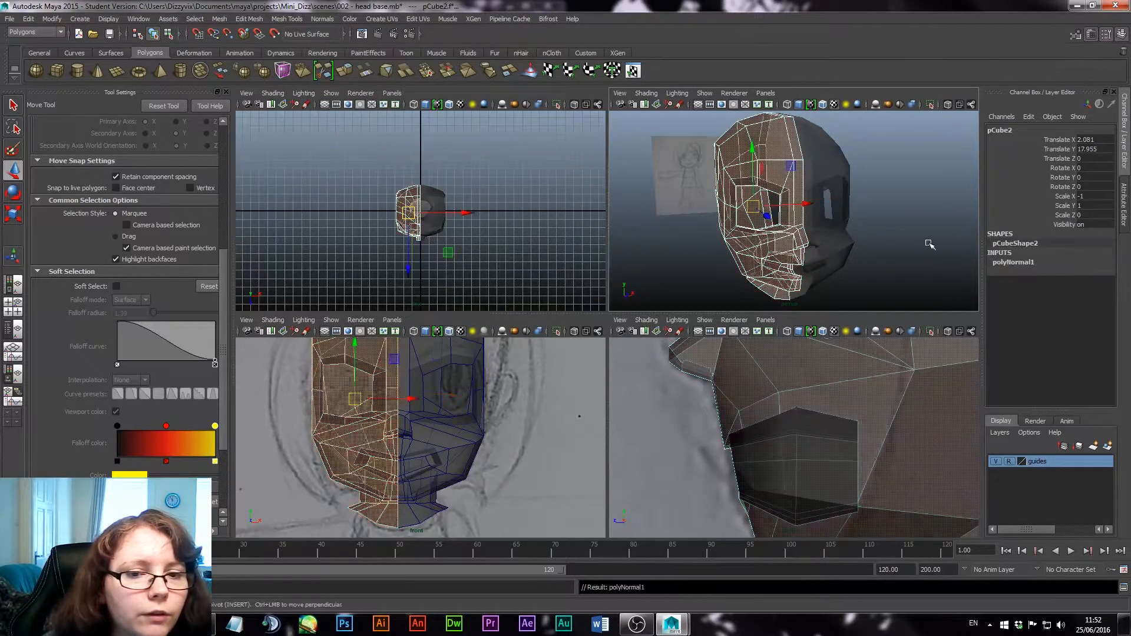
click(883, 208)
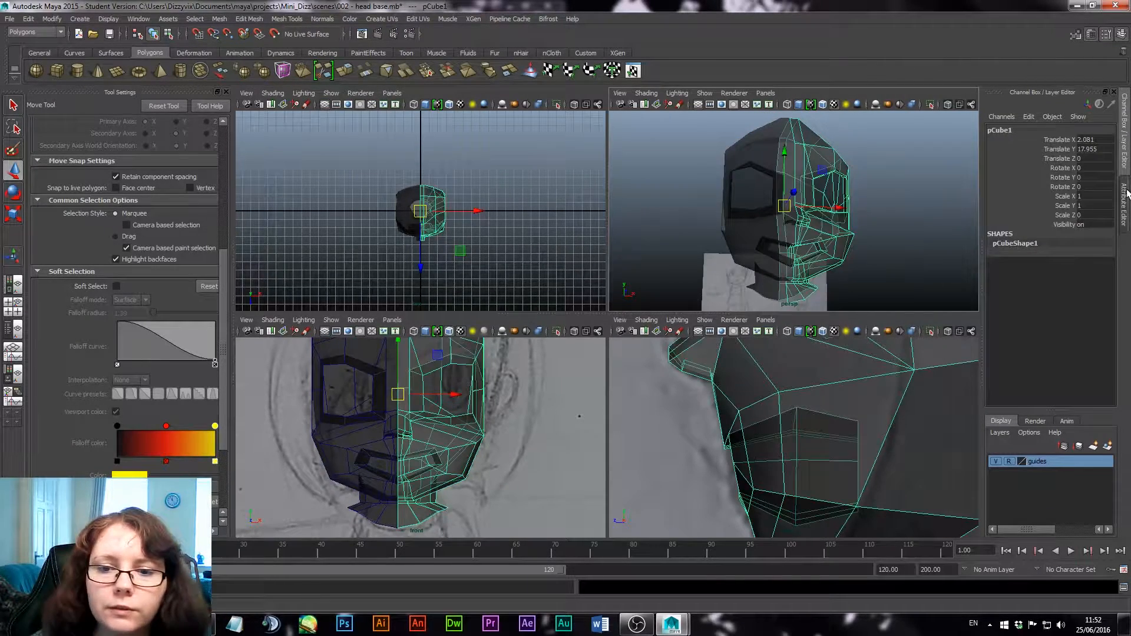
Make the head's lambert1 material fully opaque by removing all its transparency
click(1125, 197)
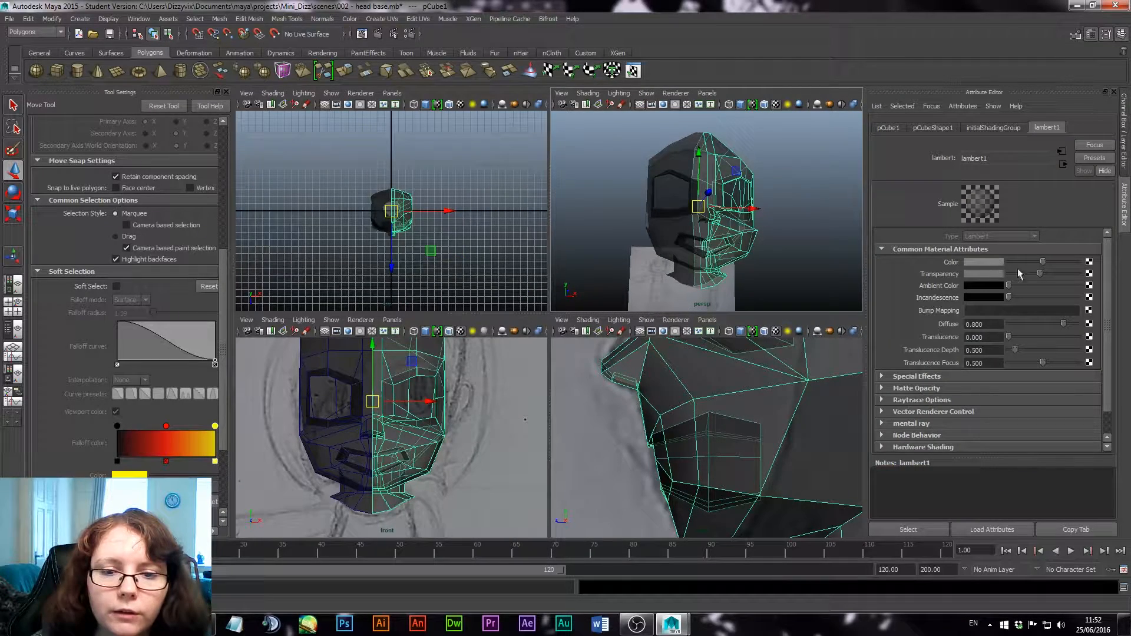
drag(1040, 273, 900, 279)
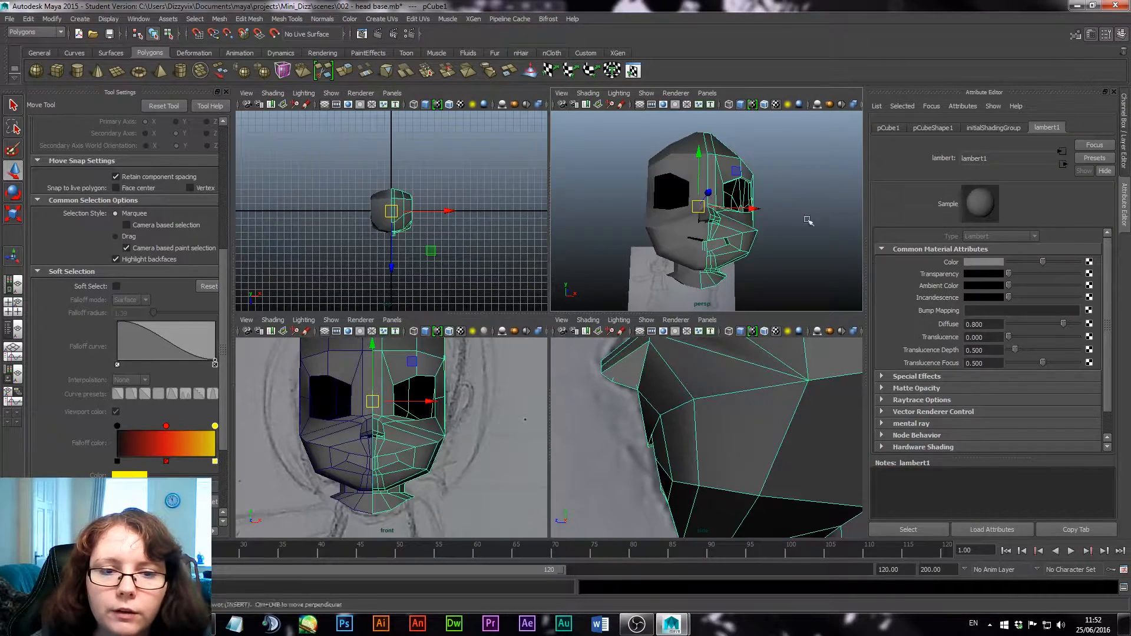
click(793, 192)
alt+drag(798, 244, 777, 253)
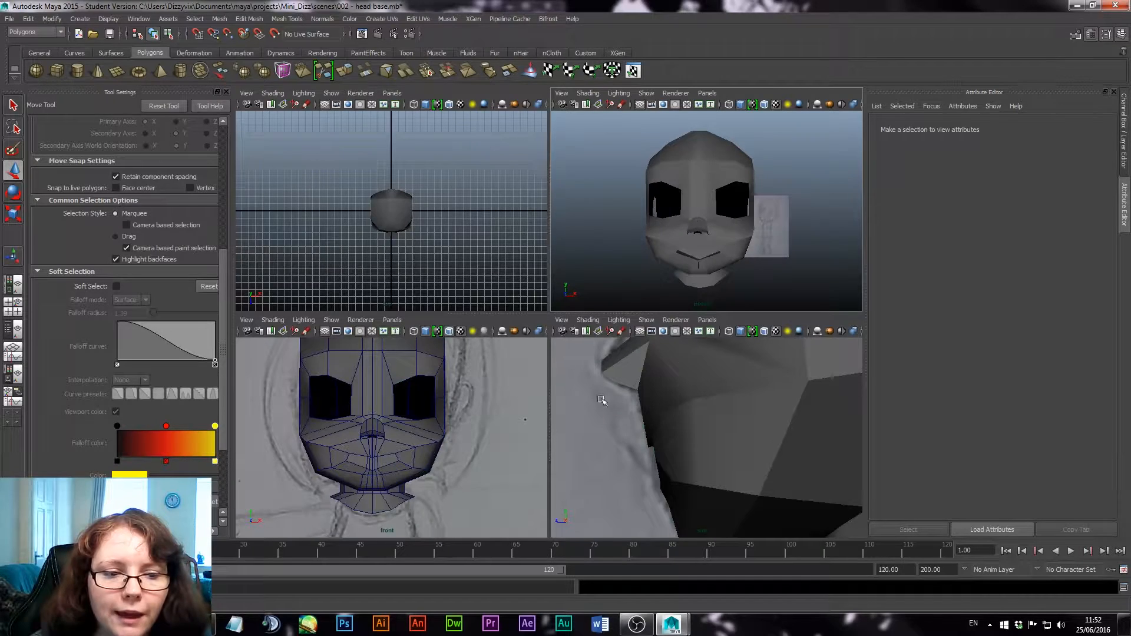
Move the mirrored half sideways away from the original half in the enlarged perspective view, and undo the move
key(space)
alt+drag(606, 308, 493, 315)
click(583, 311)
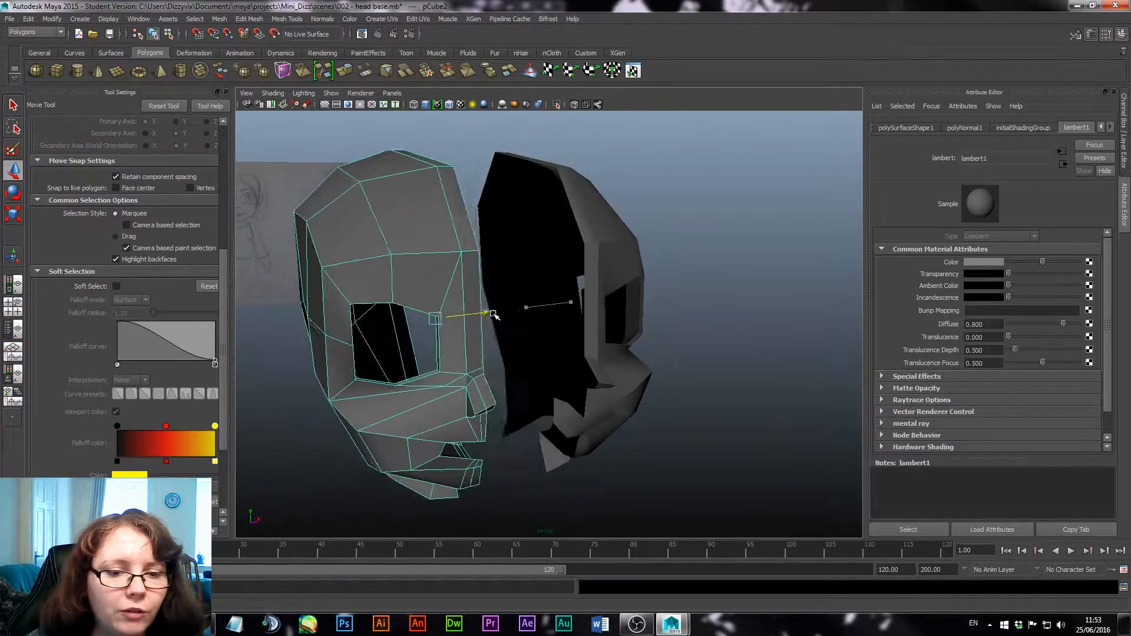
key(ctrl+z)
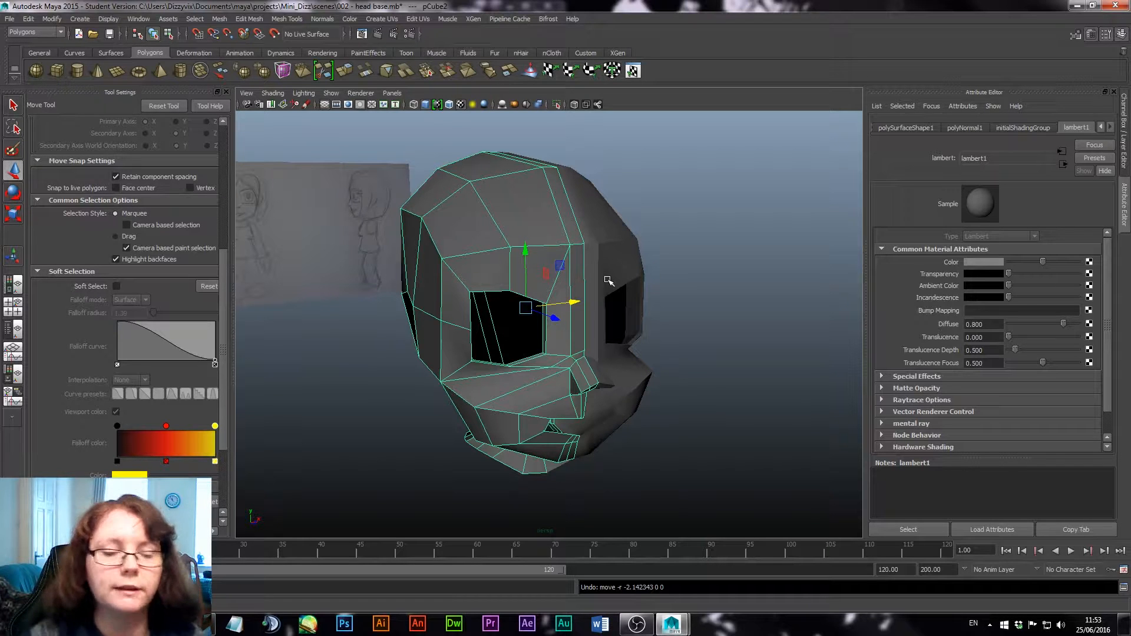
Select both halves of the head and combine them into a single mesh
alt+drag(686, 400, 629, 398)
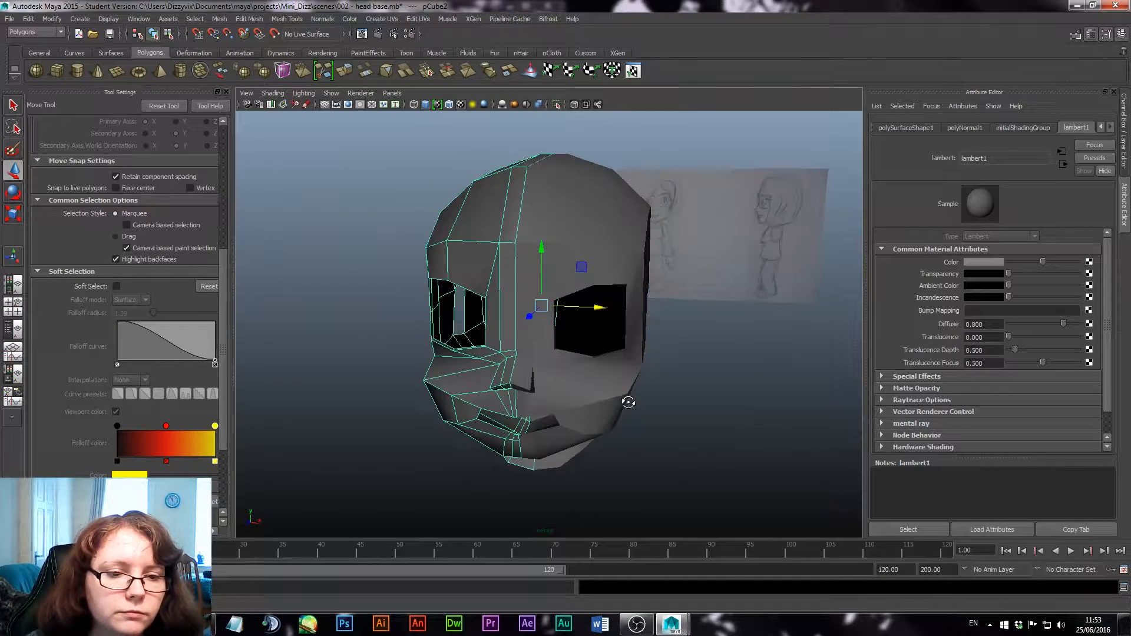
click(558, 243)
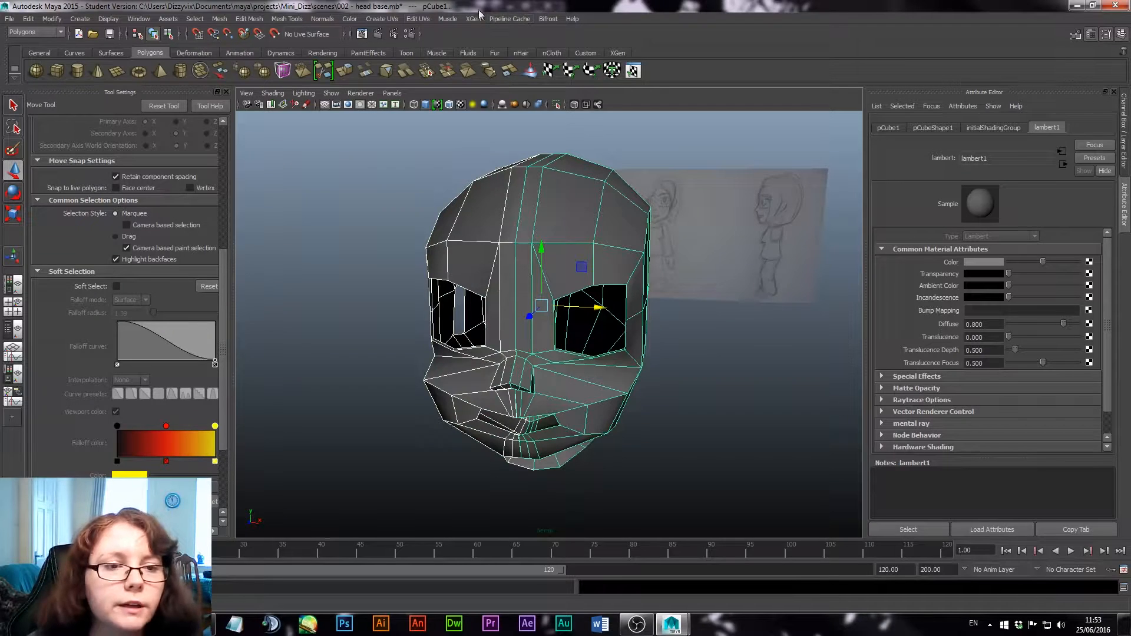
click(287, 18)
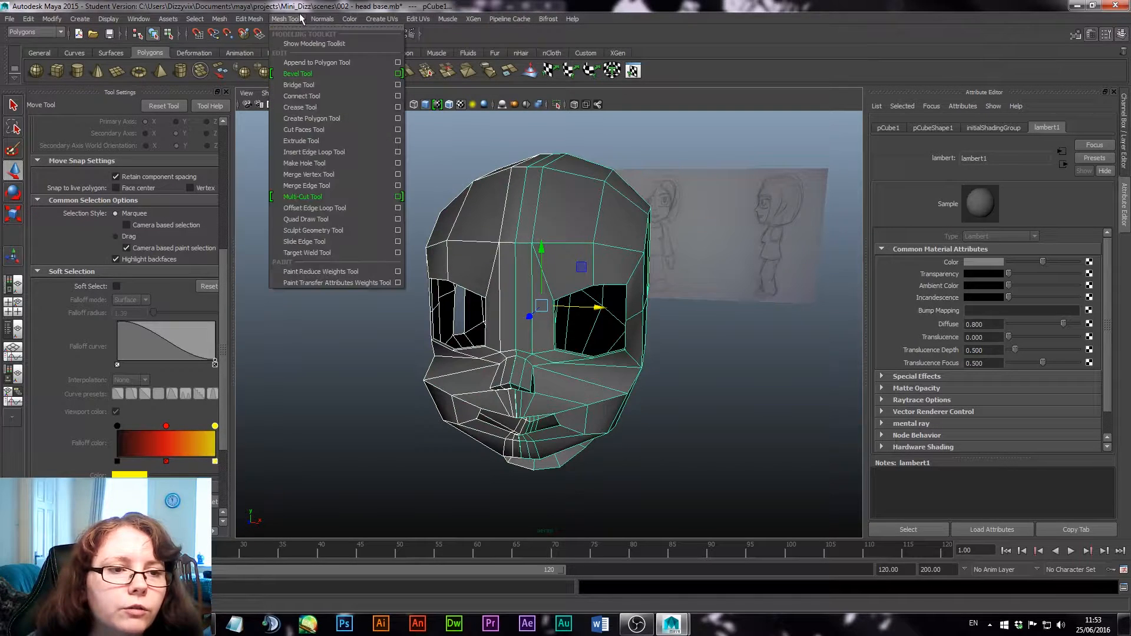
click(236, 18)
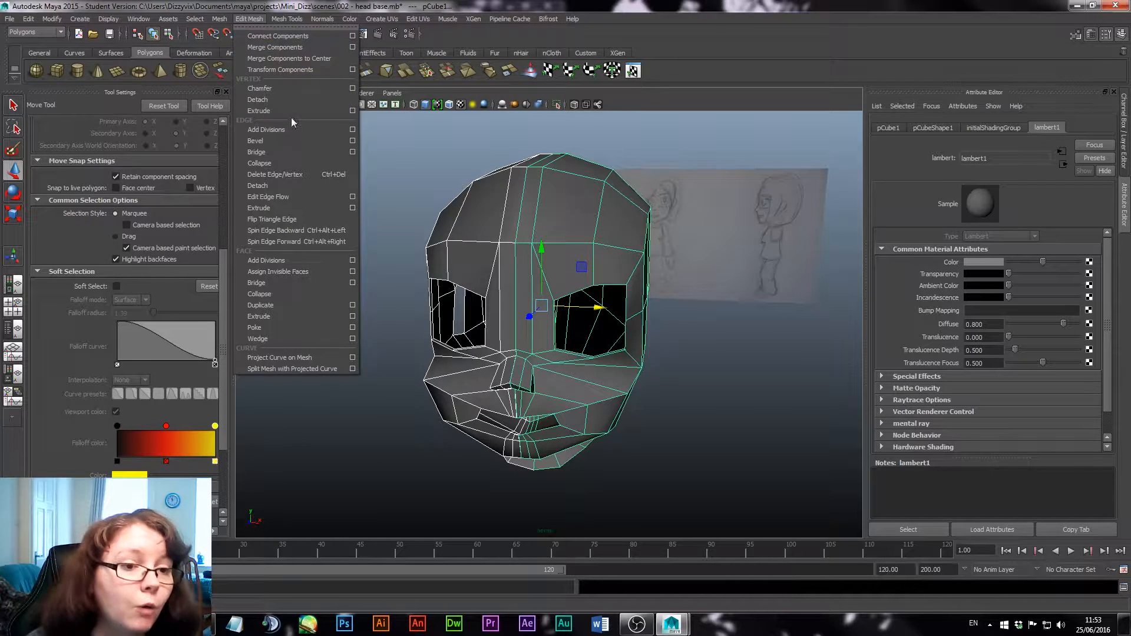
mouse_move(219, 19)
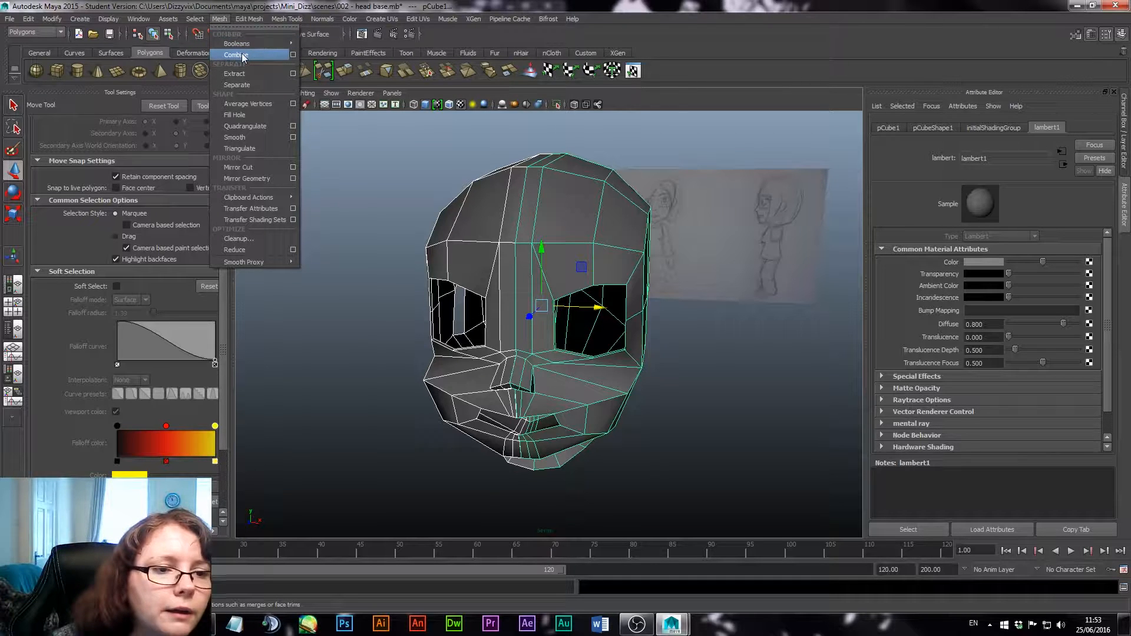
Try moving the centre edge of the forehead sideways in edge mode, and undo the move
right_drag(550, 248, 539, 223)
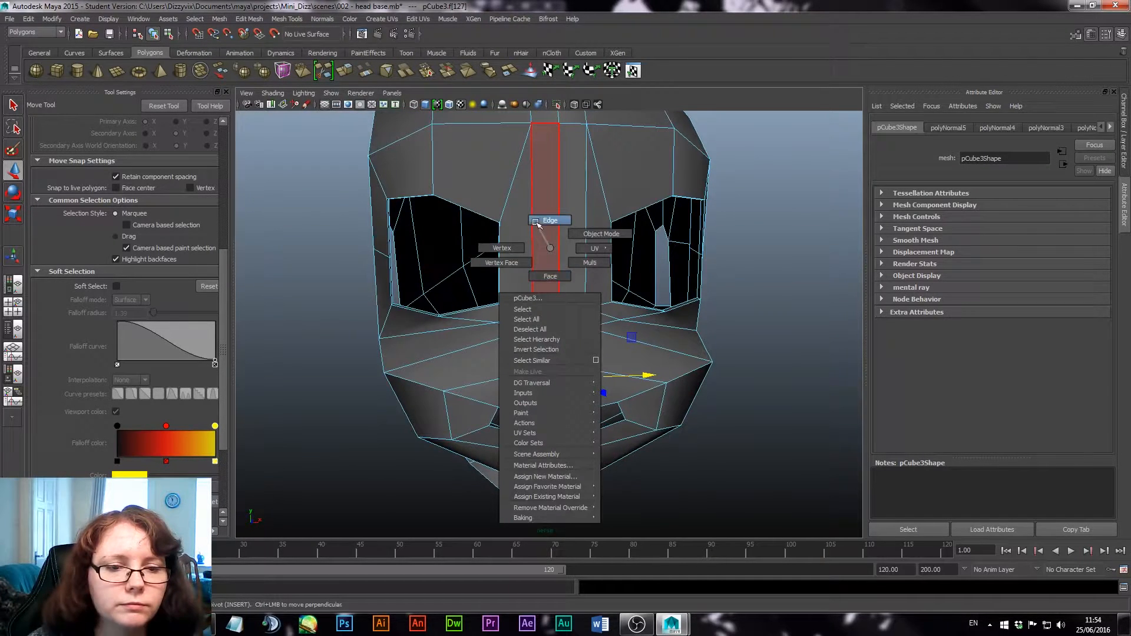
click(557, 222)
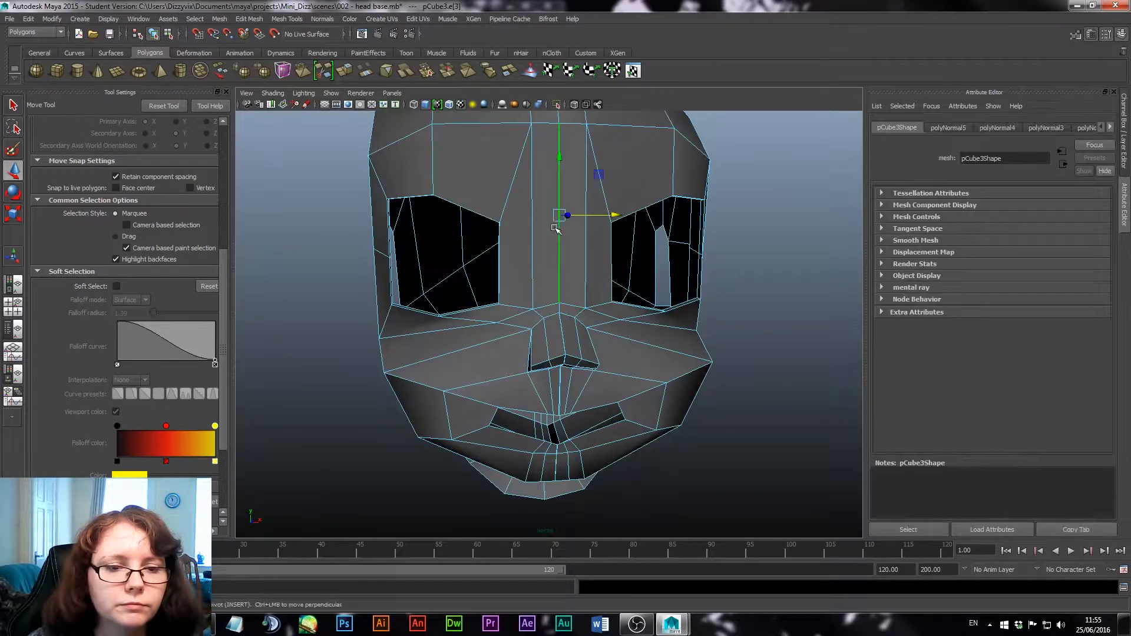
mouse_move(610, 216)
mouse_down()
mouse_move(571, 219)
mouse_move(611, 219)
mouse_up()
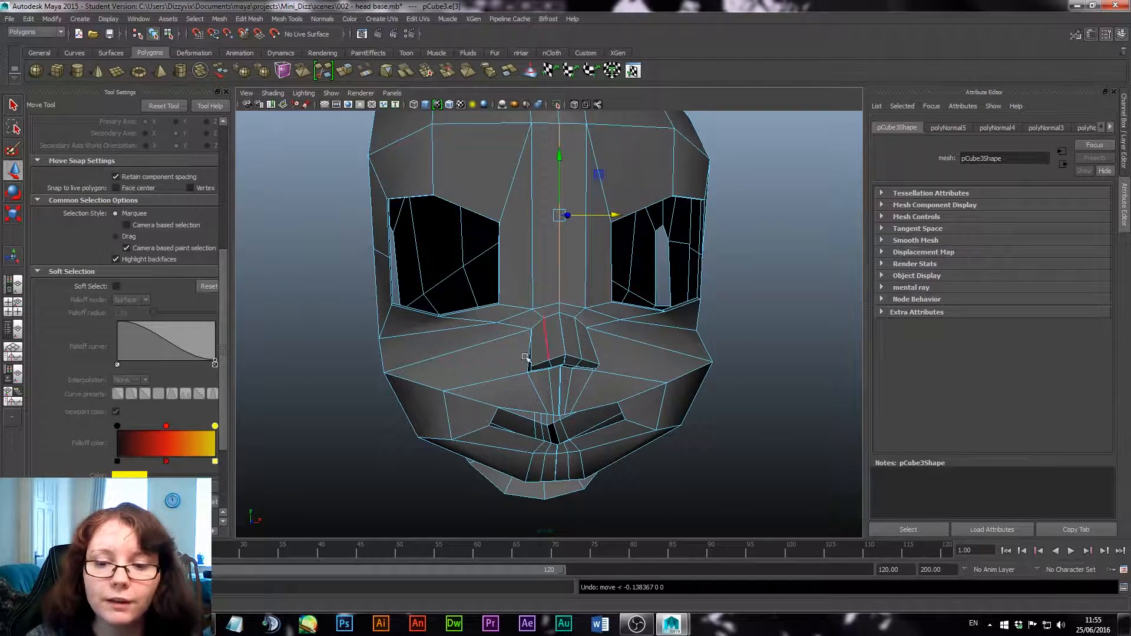
Merge the centre vertices on the lower rim at the back of the neck with Merge Components to Center
alt+drag(433, 359, 555, 331)
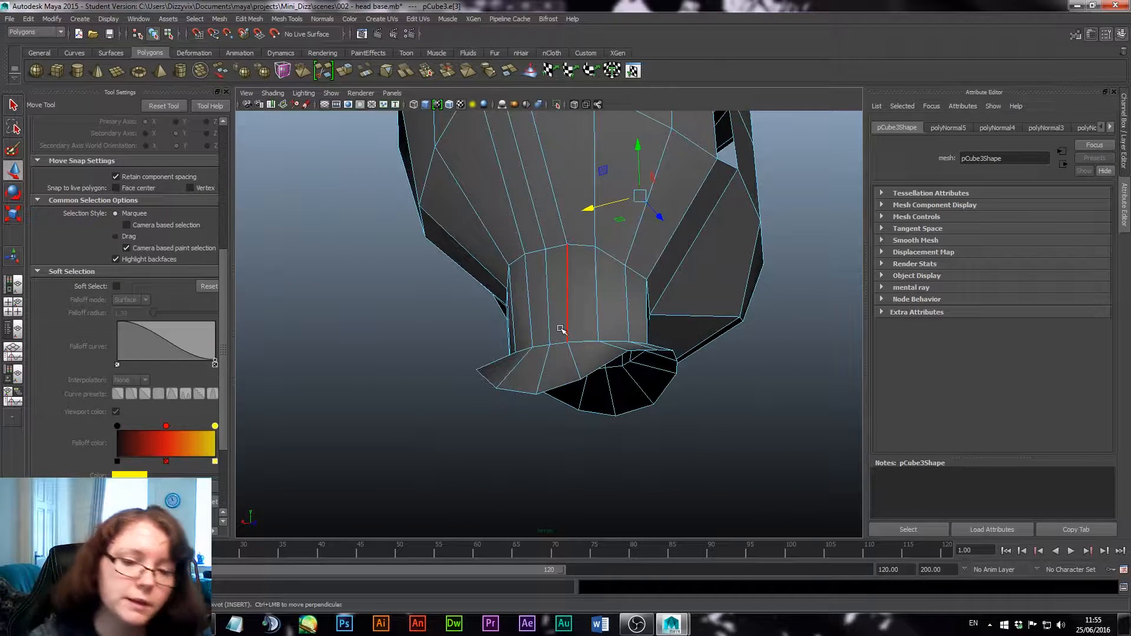
alt+drag(569, 383, 591, 446)
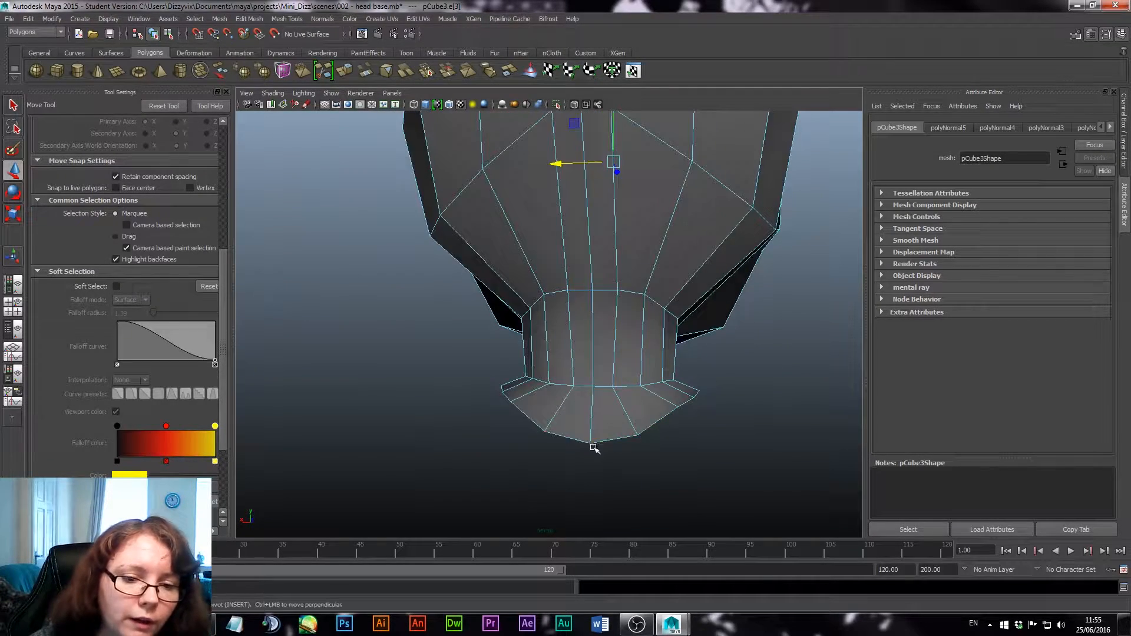
right_drag(601, 434, 554, 357)
click(590, 443)
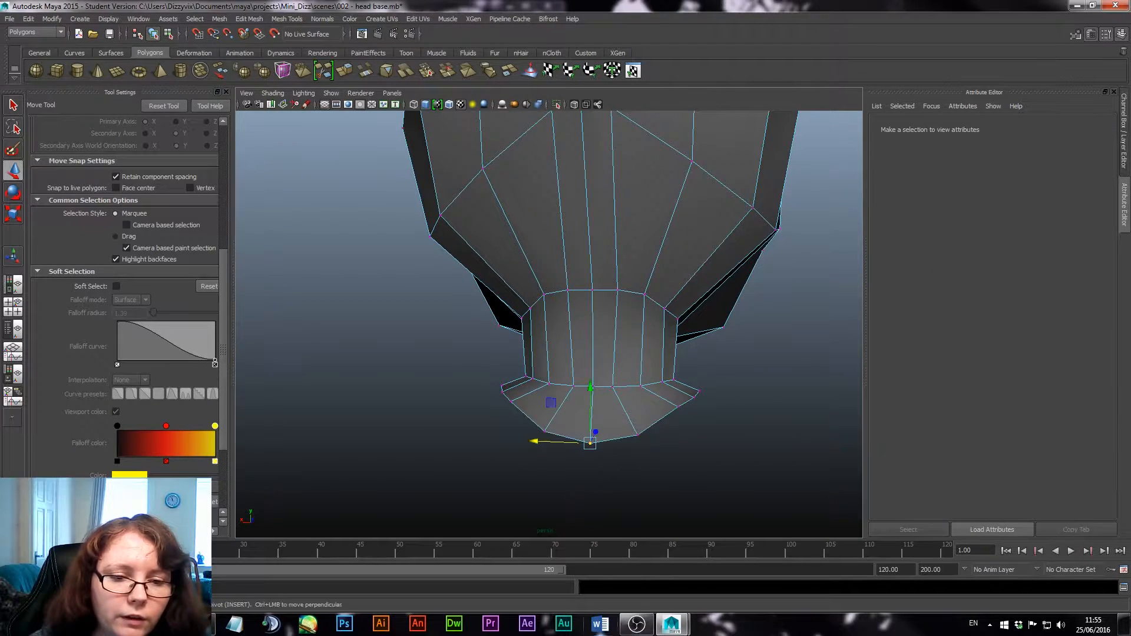
click(249, 19)
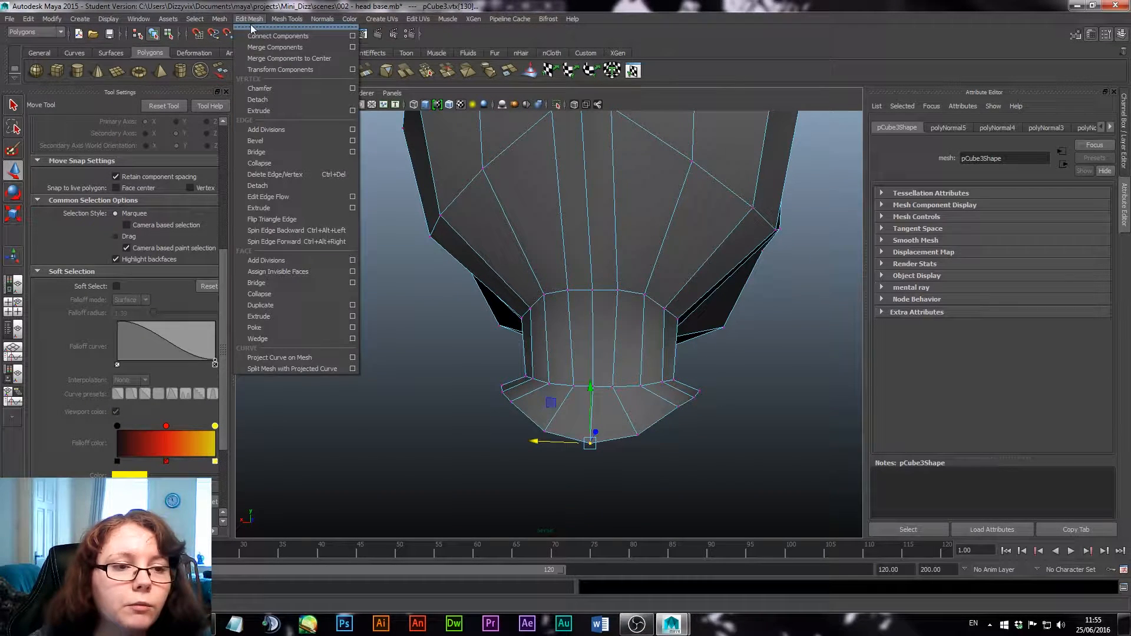
click(290, 58)
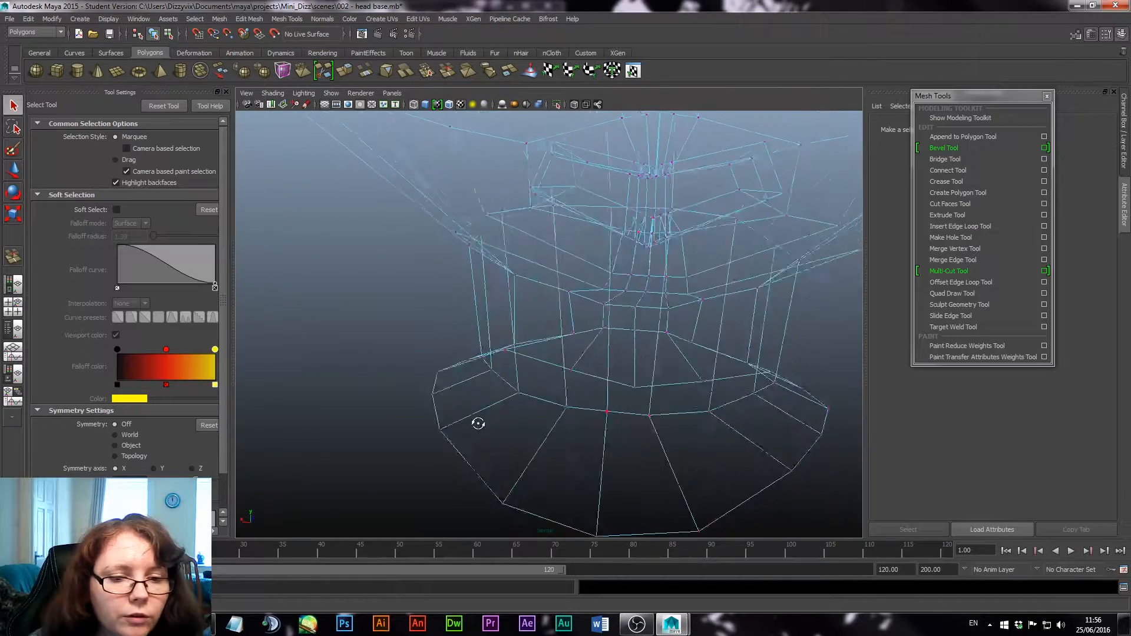
alt+drag(477, 422, 454, 422)
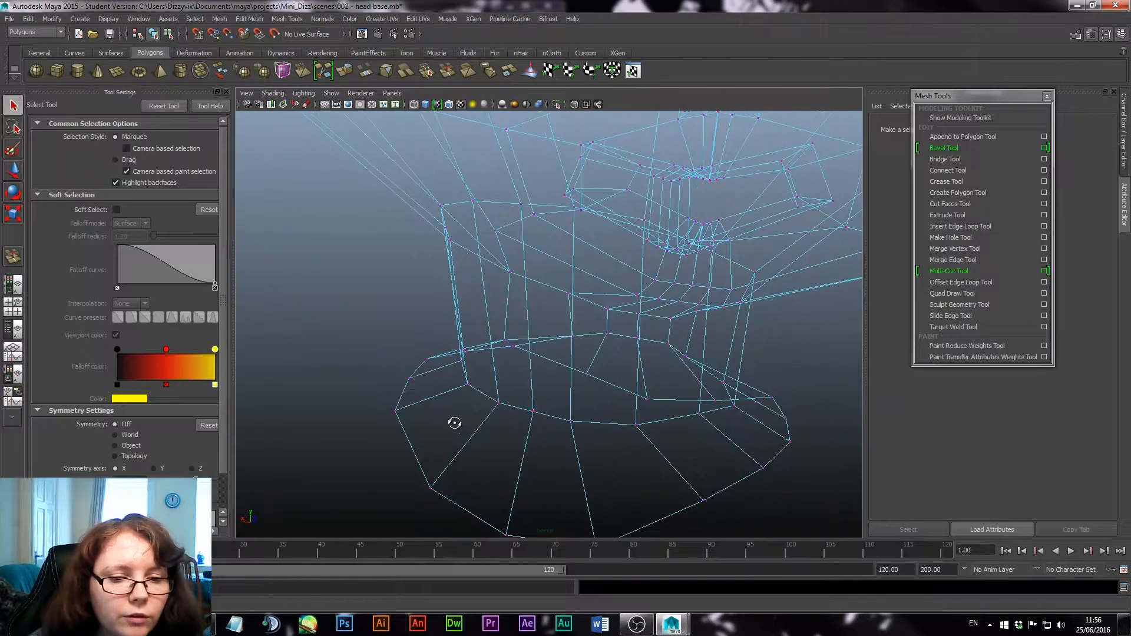
drag(520, 396, 548, 424)
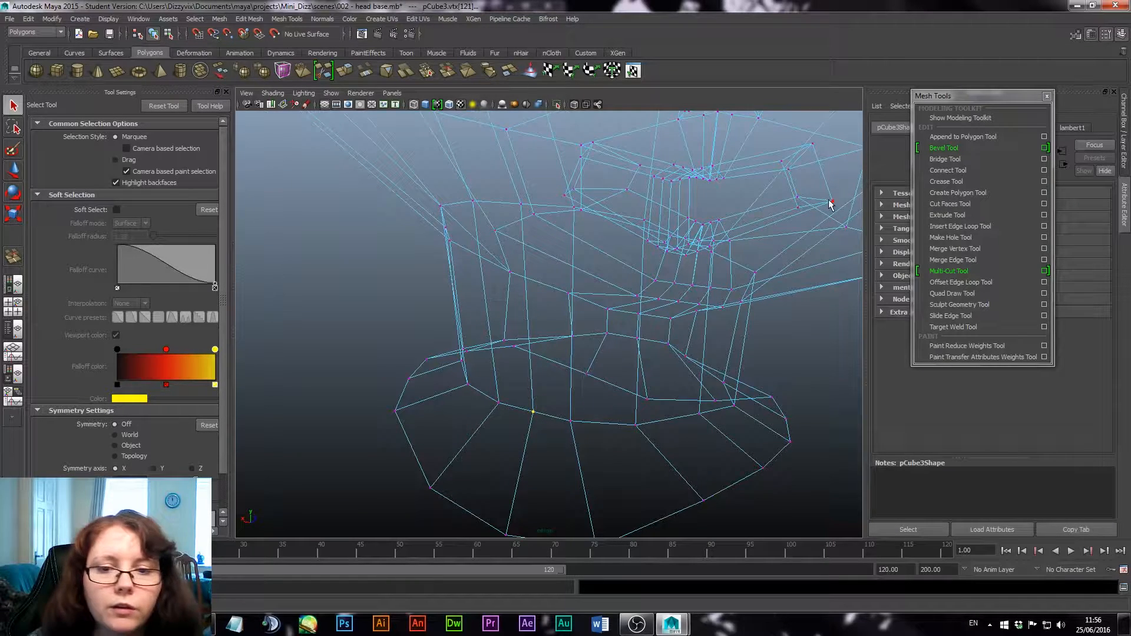
click(220, 20)
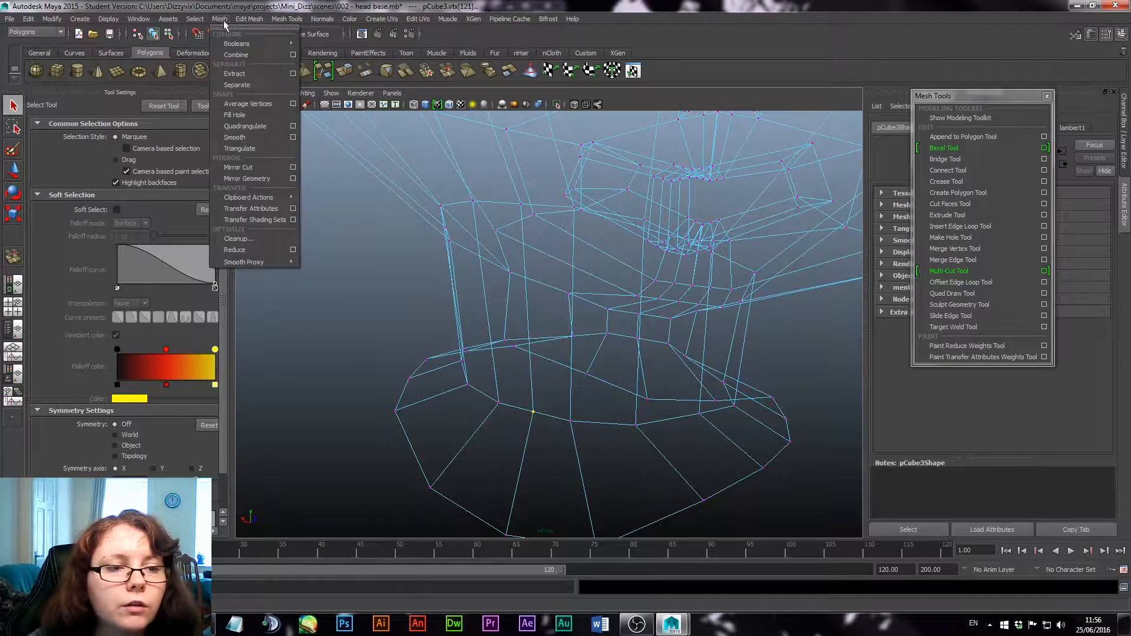
click(264, 61)
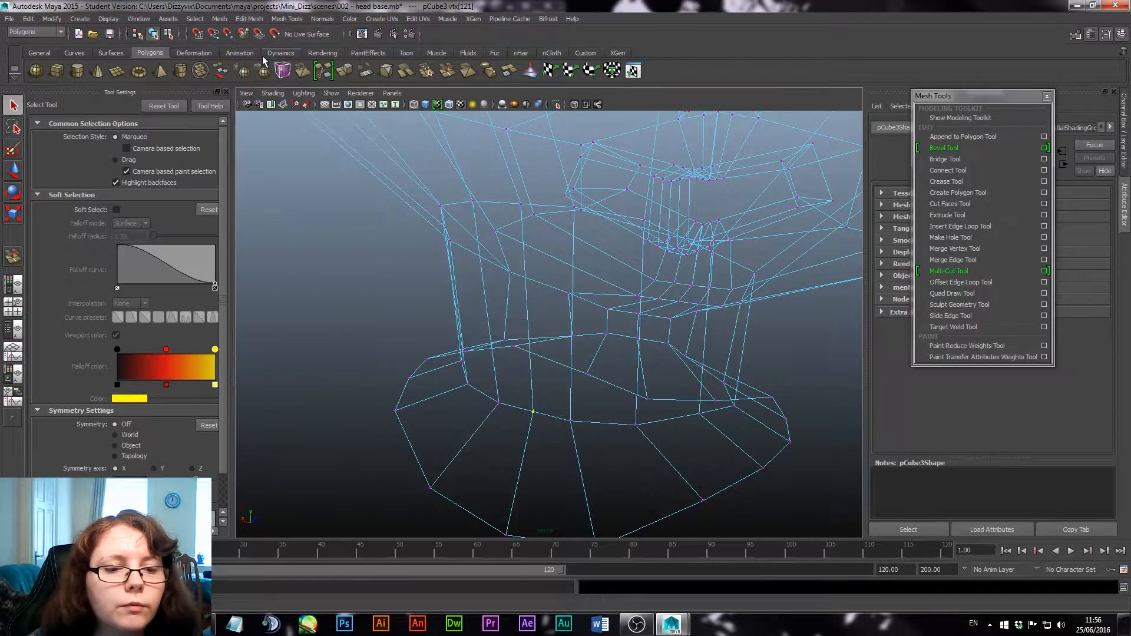
Merge the two centre border edges up the back of the neck with the Merge Edge Tool, undoing and repeating the merge
click(953, 259)
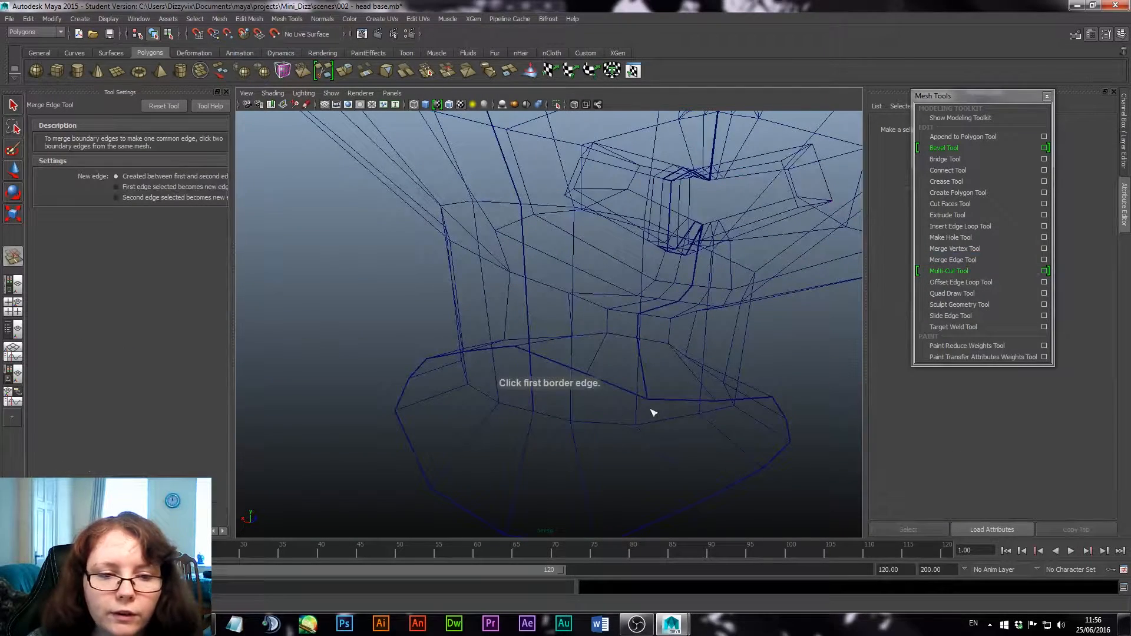
click(489, 344)
key(Return)
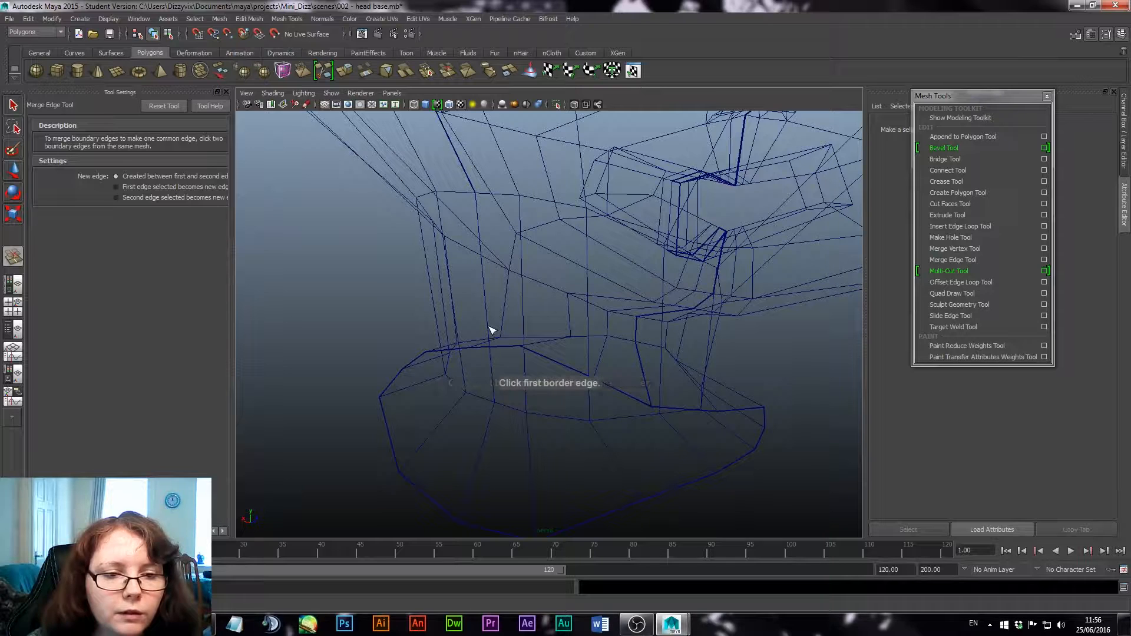
key(ctrl+z)
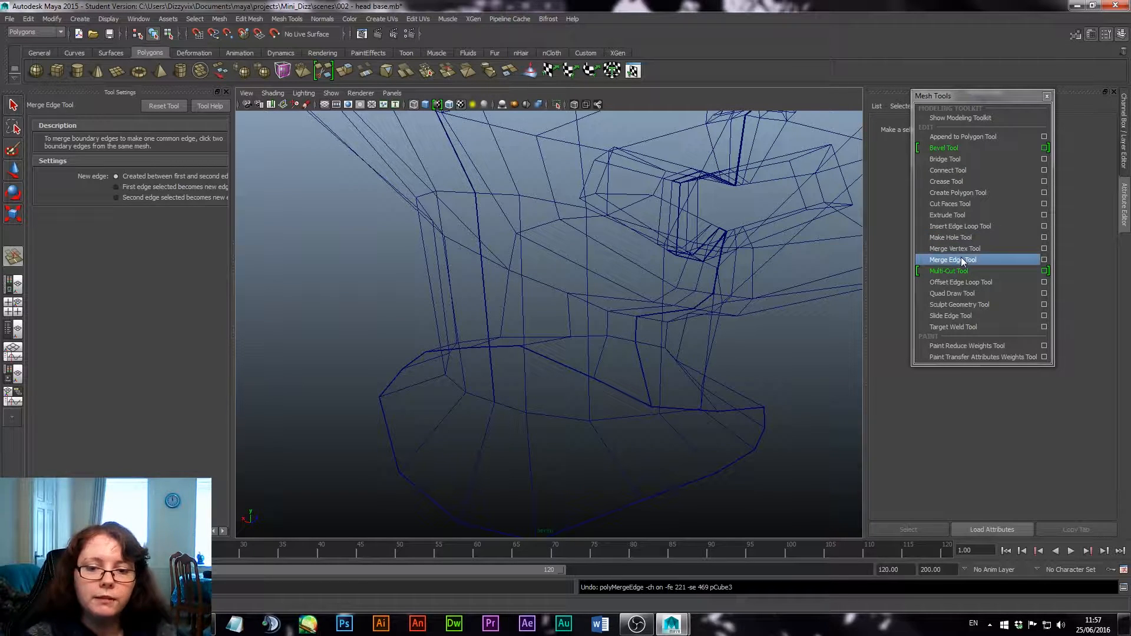
click(486, 288)
click(486, 291)
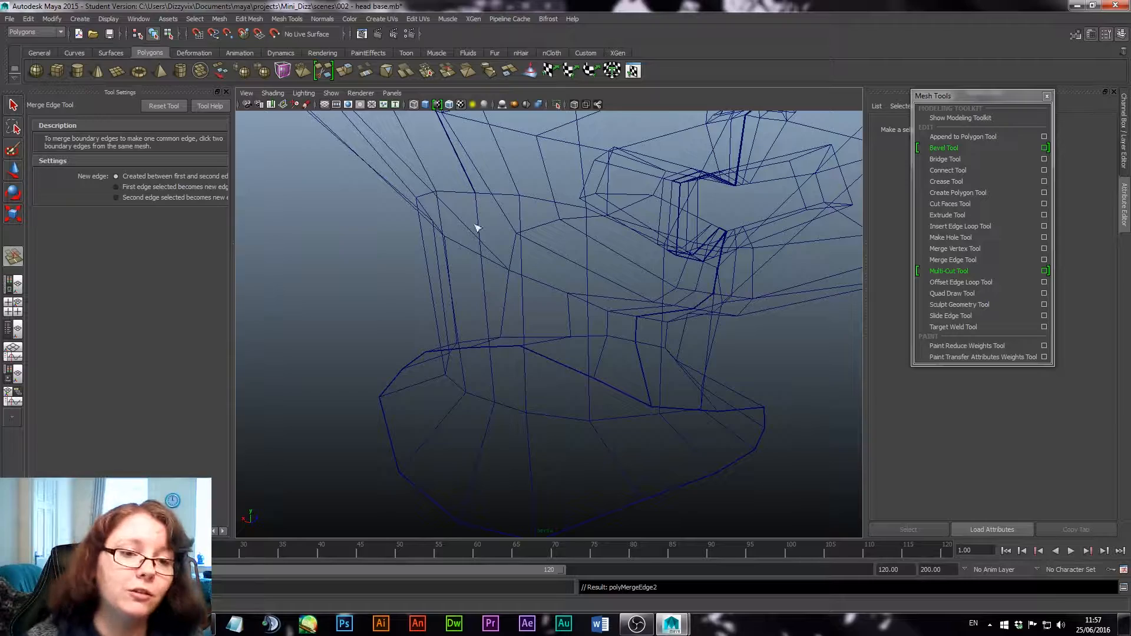
Merge the next pair of centre border edges directly above the neck at the back of the head
alt+middle_drag(475, 203, 490, 289)
click(478, 284)
click(478, 283)
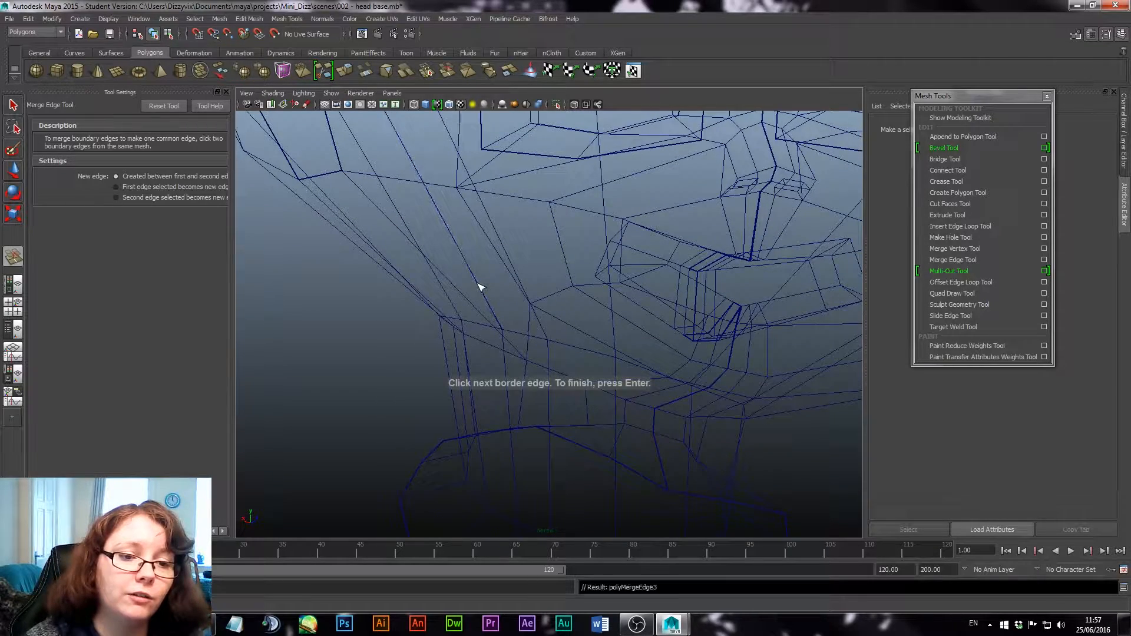
key(Return)
Switch the perspective view to shaded display with the wireframe overlaid for checking the back centre seam
alt+middle_drag(454, 227, 479, 311)
alt+right_drag(479, 310, 452, 266)
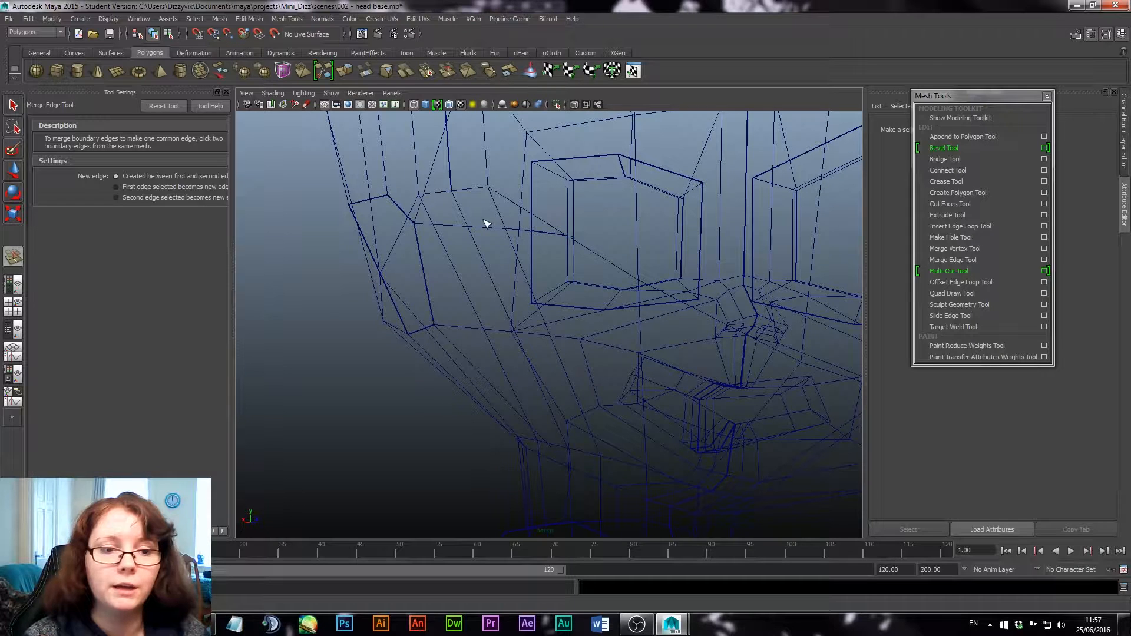
click(449, 104)
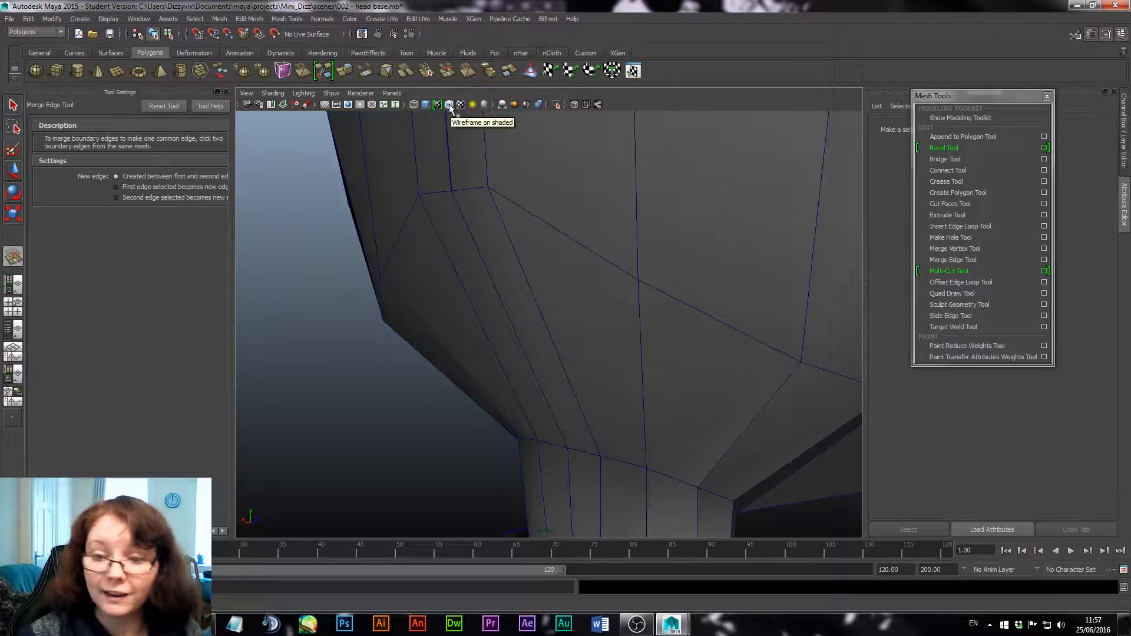
alt+middle_drag(498, 191, 512, 259)
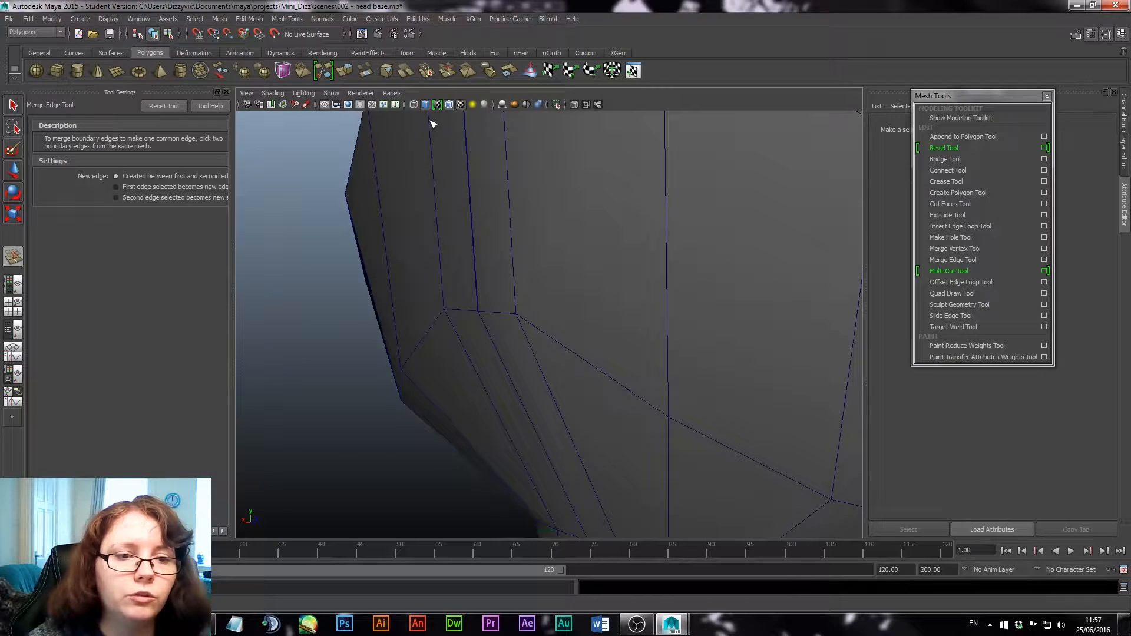
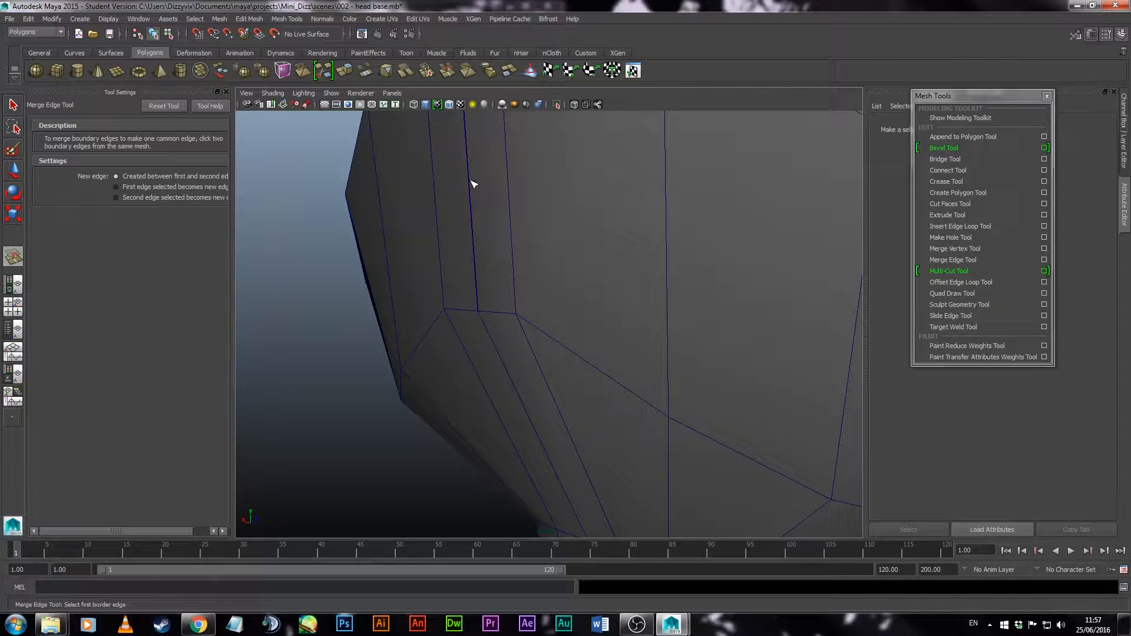
Merge the paired centre border edges up the back and over the crown of the head with the Merge Edge Tool
alt+middle_drag(500, 196, 507, 371)
click(489, 208)
click(489, 208)
alt+drag(495, 218, 471, 377)
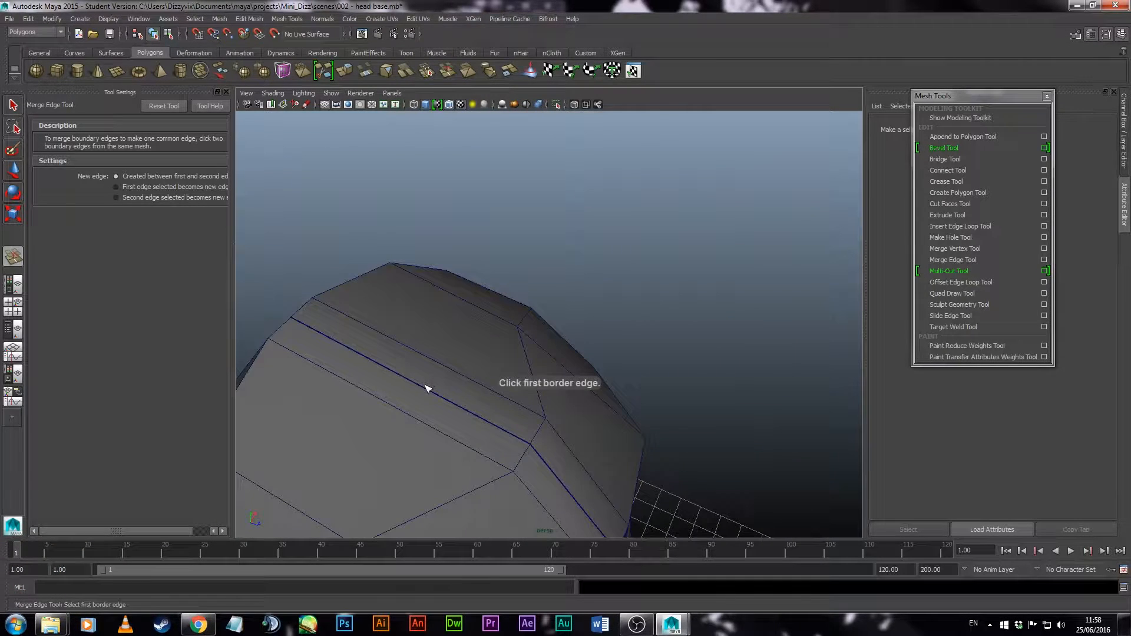
click(426, 388)
click(426, 387)
alt+middle_drag(507, 405, 499, 306)
click(532, 345)
click(533, 345)
alt+drag(532, 345, 526, 315)
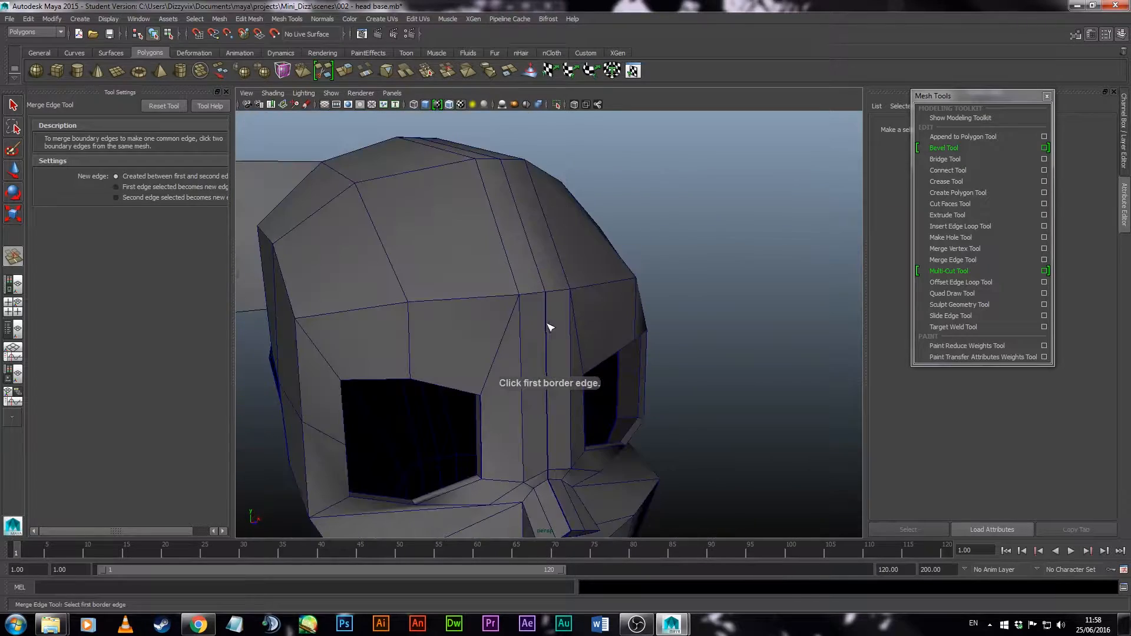
Merge the paired centre border edges down the forehead and along the bridge of the nose
click(550, 324)
click(550, 323)
alt+middle_drag(550, 323, 529, 236)
alt+middle_drag(525, 341, 520, 318)
click(512, 330)
click(512, 330)
click(522, 361)
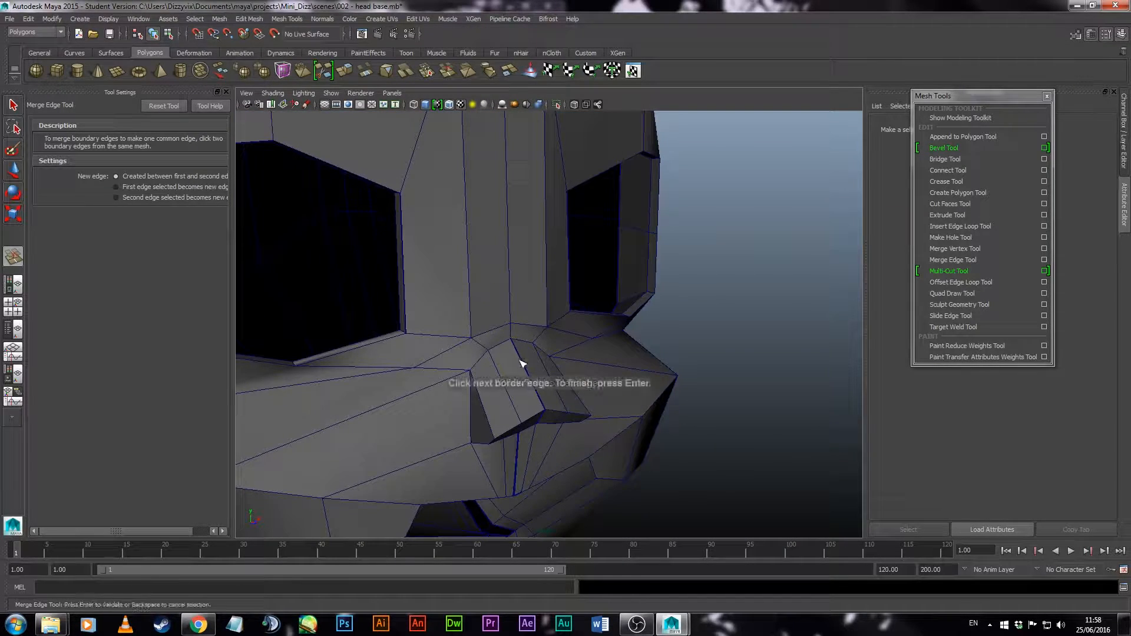
click(523, 361)
Merge the centre border edges at the nose tip, and undo the faulty merges on the nose underside
alt+middle_drag(522, 361, 524, 286)
alt+drag(525, 285, 504, 281)
click(522, 332)
click(522, 333)
click(518, 354)
click(518, 354)
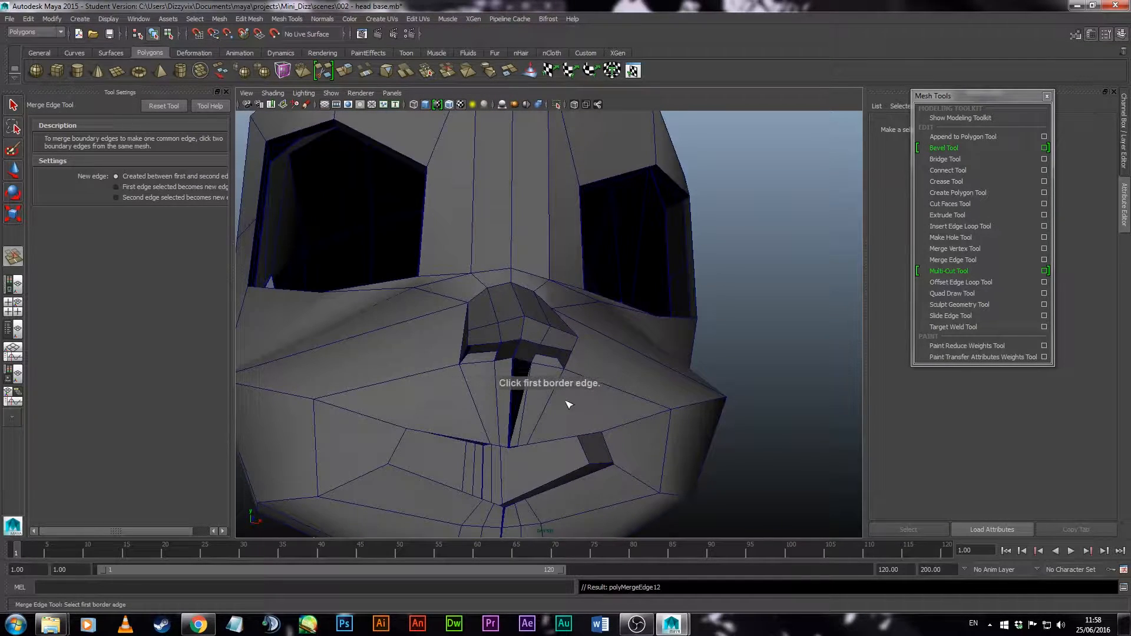
key(ctrl+z)
alt+right_drag(568, 404, 636, 463)
alt+drag(636, 463, 504, 402)
click(488, 393)
key(ctrl+z)
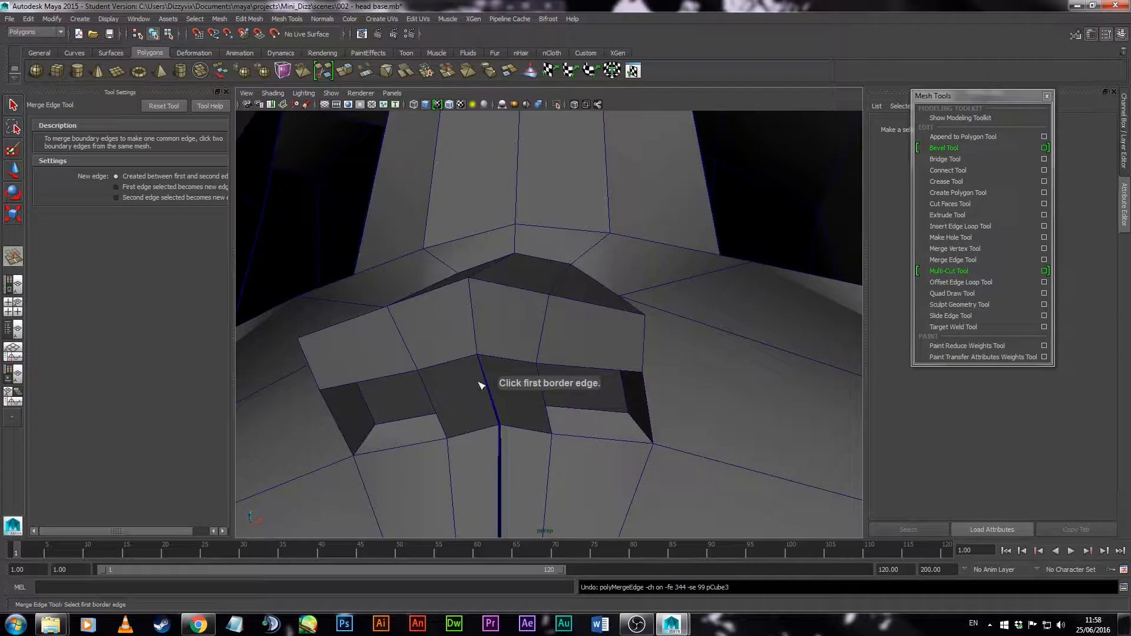
Merge the centre vertices where the nose underside meets the upper lip area with Merge Components to Center
key(q)
right_drag(485, 356, 448, 357)
key(4)
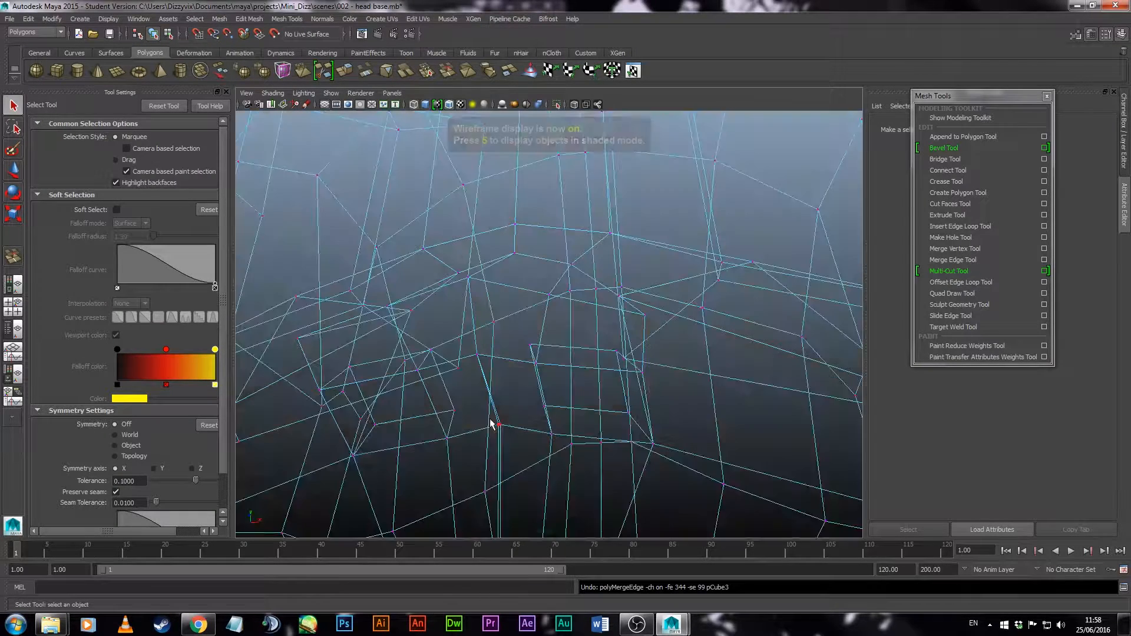
click(491, 425)
click(244, 20)
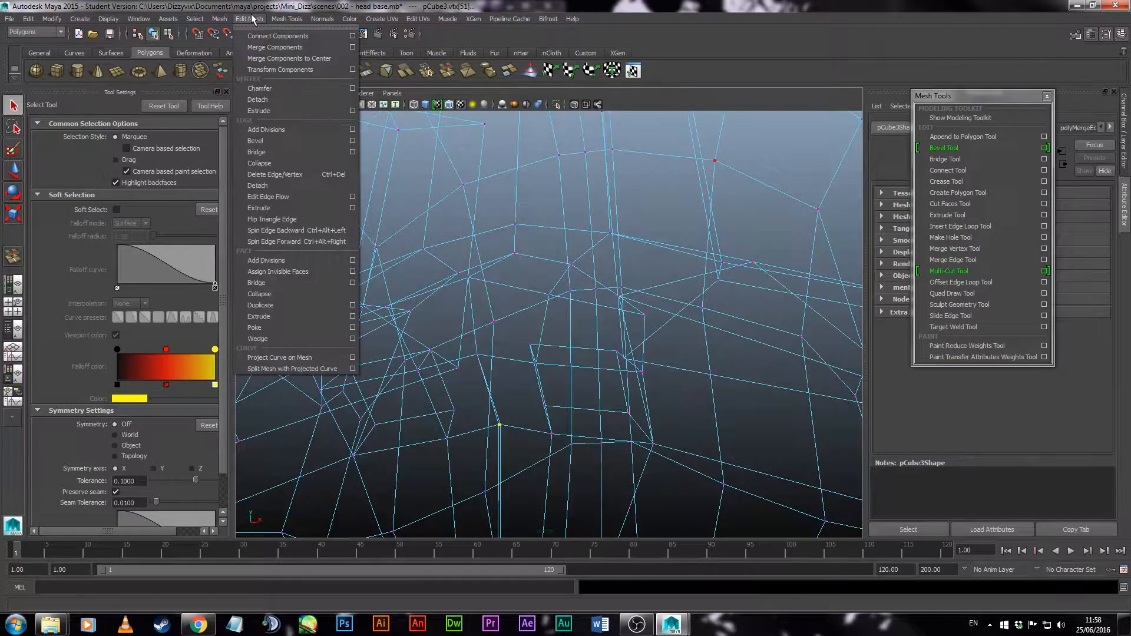
click(277, 61)
click(450, 106)
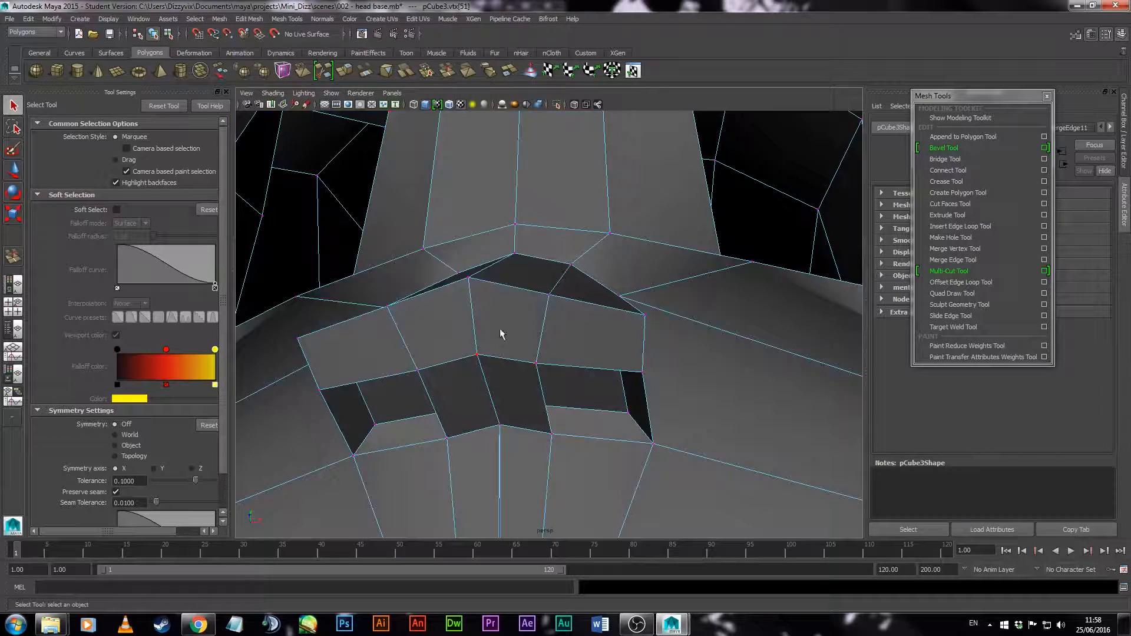
Use the Merge Edge Tool on the centre border edges between the nose base and the upper lip
click(952, 259)
click(539, 326)
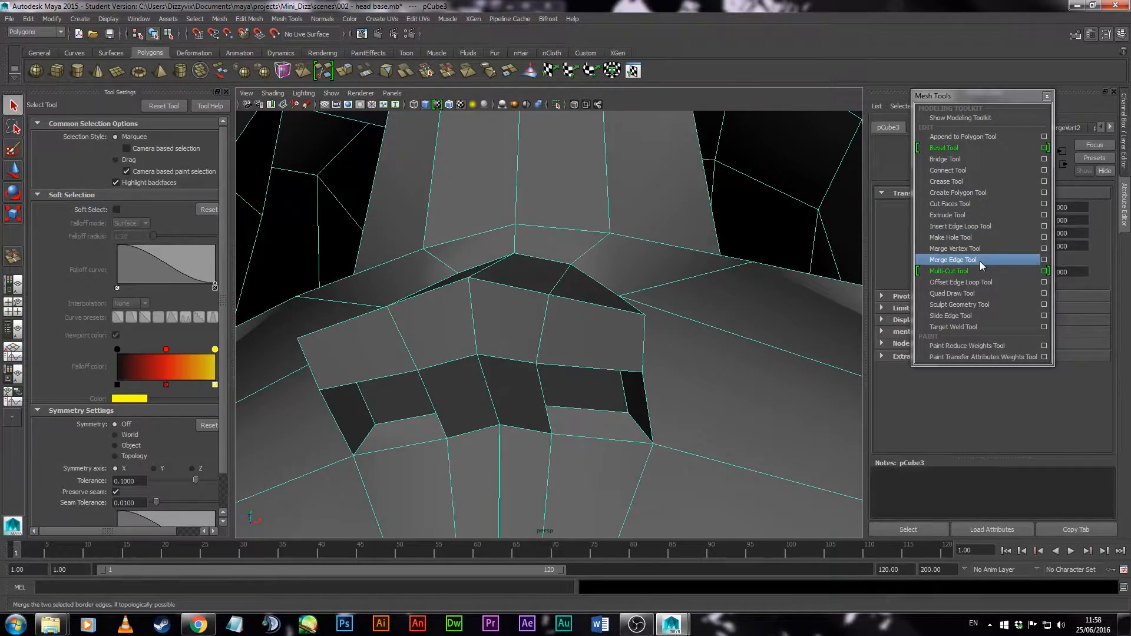
click(979, 260)
alt+middle_drag(505, 474, 519, 358)
click(518, 358)
click(513, 358)
click(513, 360)
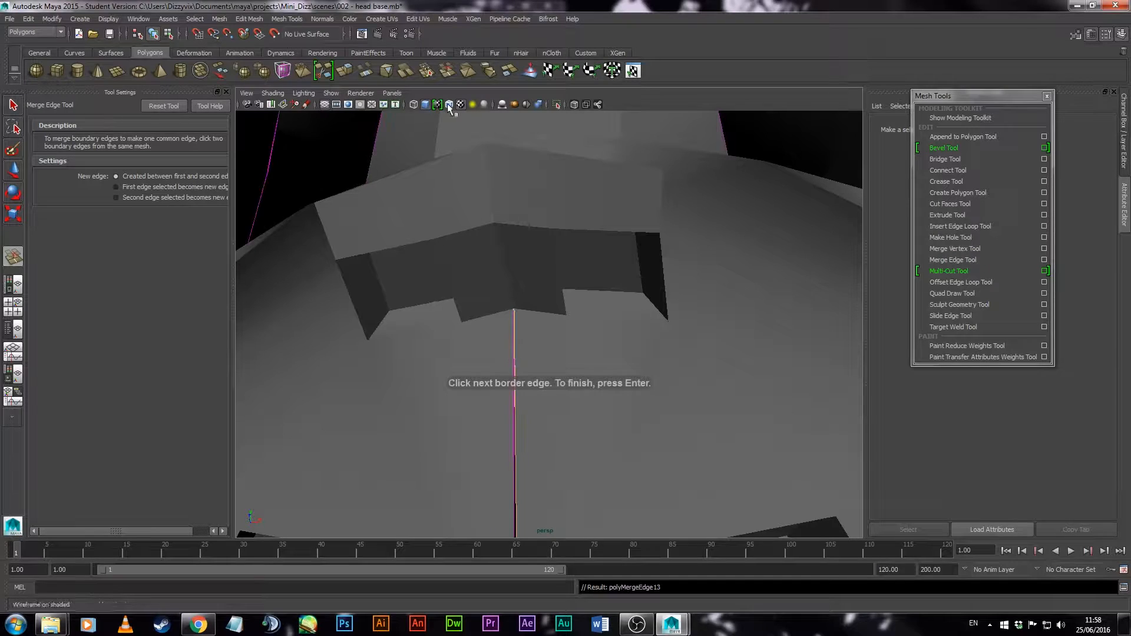
click(449, 106)
click(517, 360)
mouse_move(516, 360)
alt+mouse_down()
mouse_move(534, 292)
mouse_move(572, 288)
alt+mouse_up()
click(467, 418)
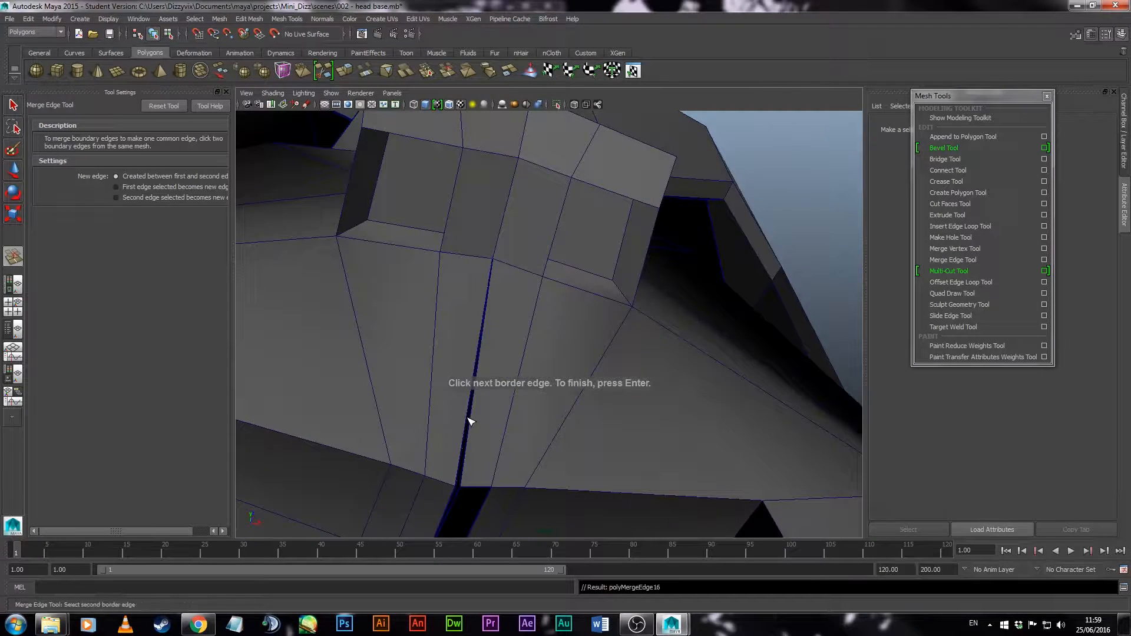
Try to merge the centre border edges between nose and upper lip from inside the head in wireframe display
mouse_move(468, 419)
alt+mouse_down()
mouse_move(463, 389)
mouse_move(484, 421)
alt+mouse_up()
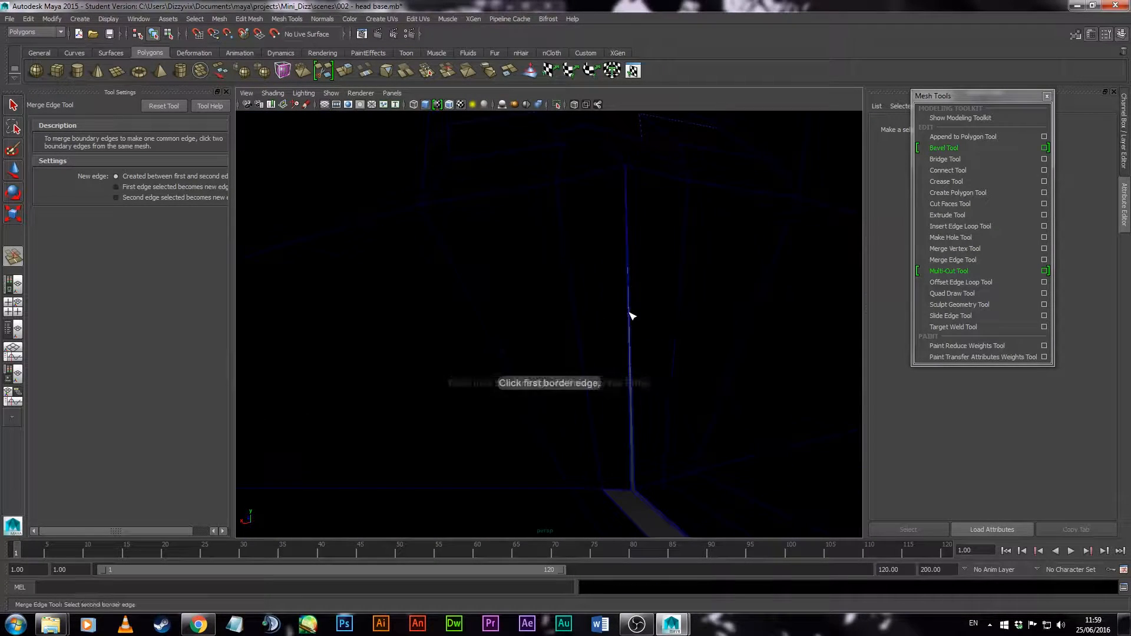
key(4)
click(629, 345)
click(628, 342)
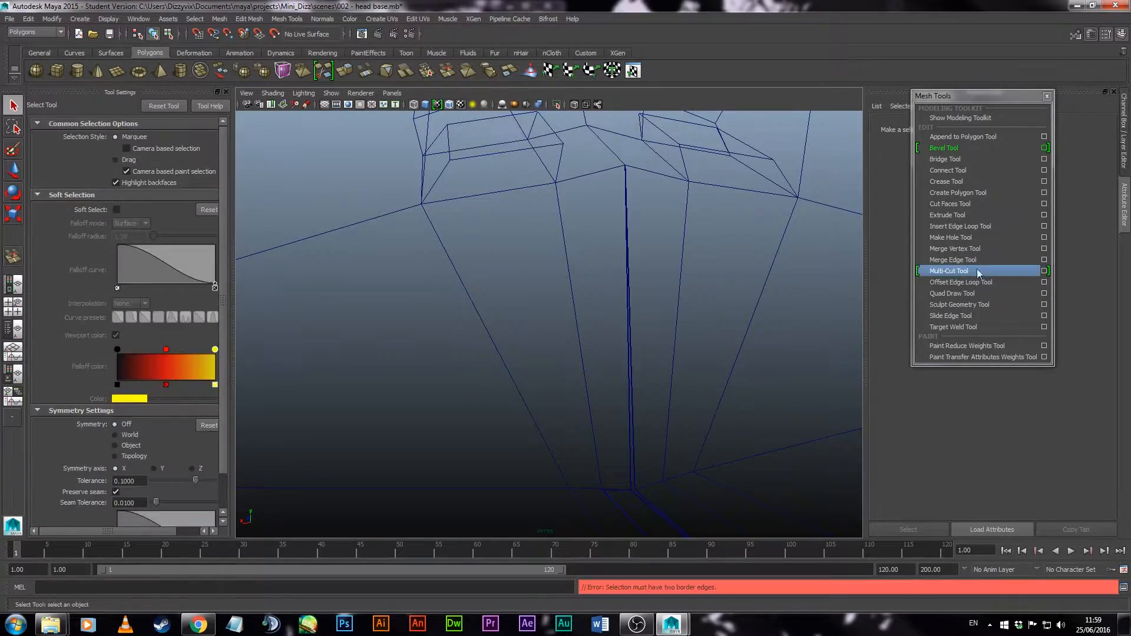
click(973, 260)
click(632, 396)
alt+drag(631, 396, 545, 429)
Merge the two centre vertices at the upper lip's edge to their centre, keeping the Edit Mesh commands in a floating window
key(q)
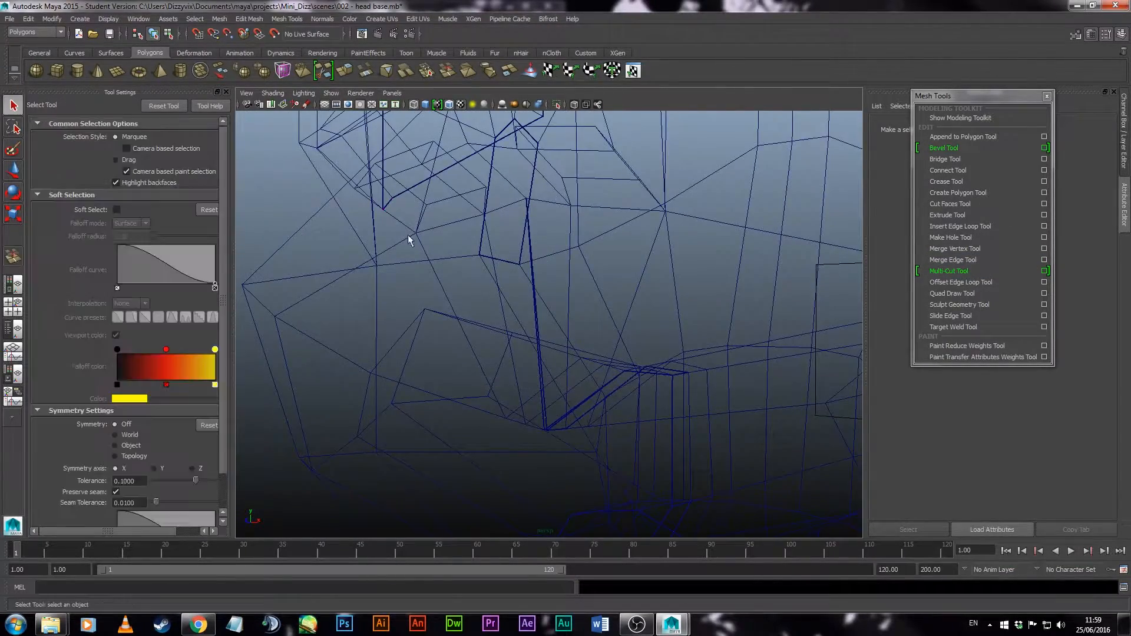
key(4)
key(5)
mouse_move(575, 356)
right_down()
mouse_move(578, 369)
mouse_move(526, 355)
right_up()
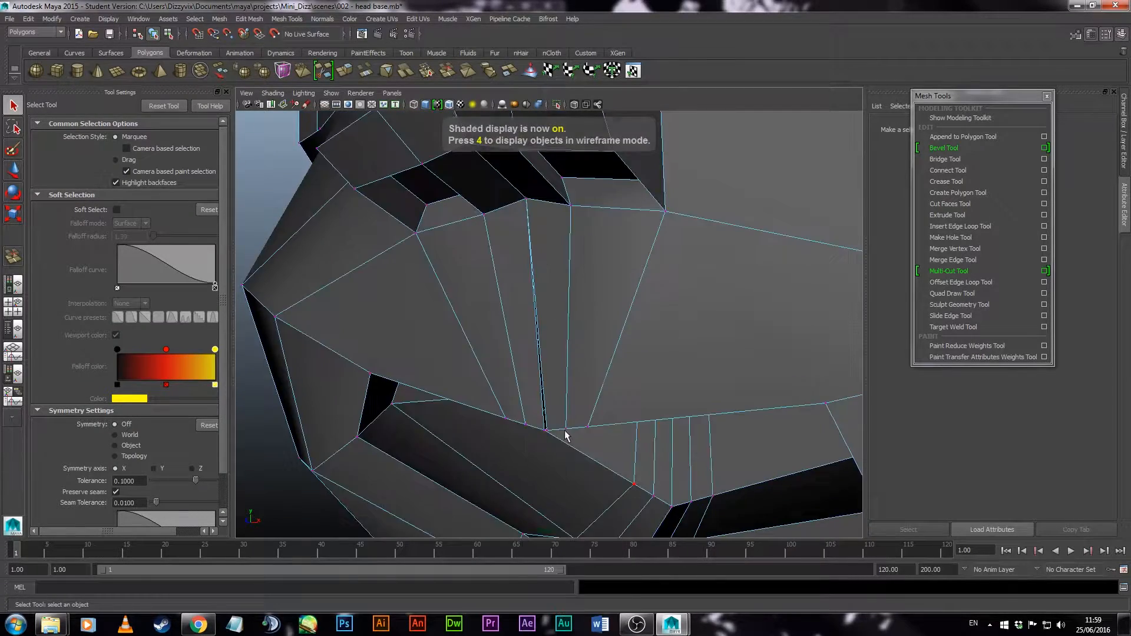
mouse_move(605, 418)
alt+mouse_down()
mouse_move(632, 393)
mouse_move(617, 405)
alt+mouse_up()
click(533, 440)
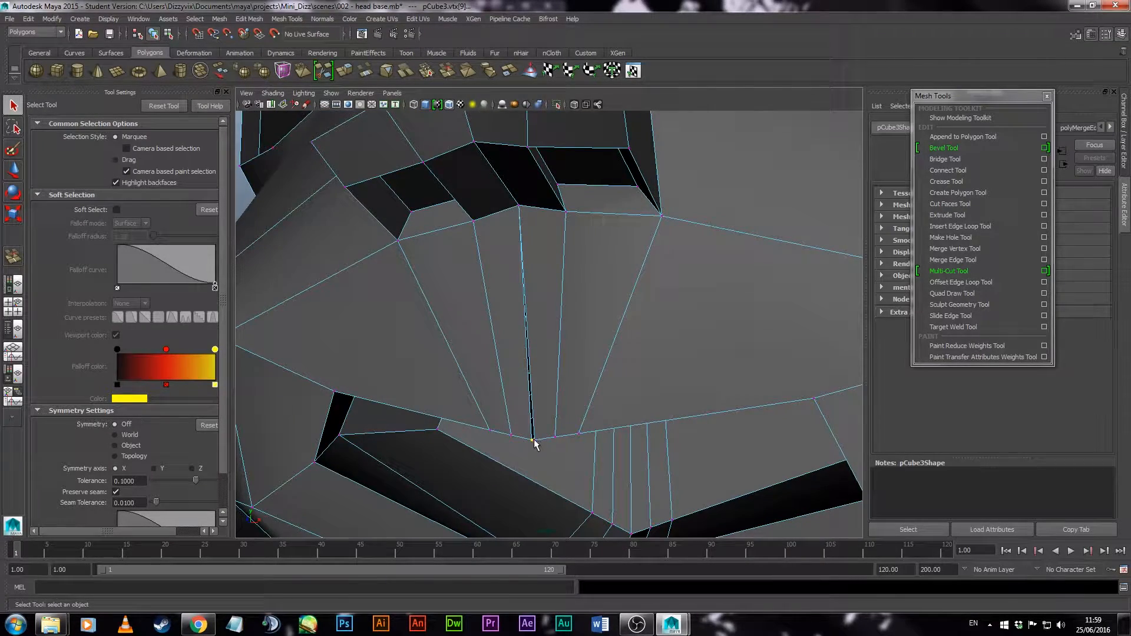
mouse_move(539, 450)
alt+mouse_down()
mouse_move(533, 437)
mouse_move(592, 419)
alt+mouse_up()
shift+click(532, 426)
key(4)
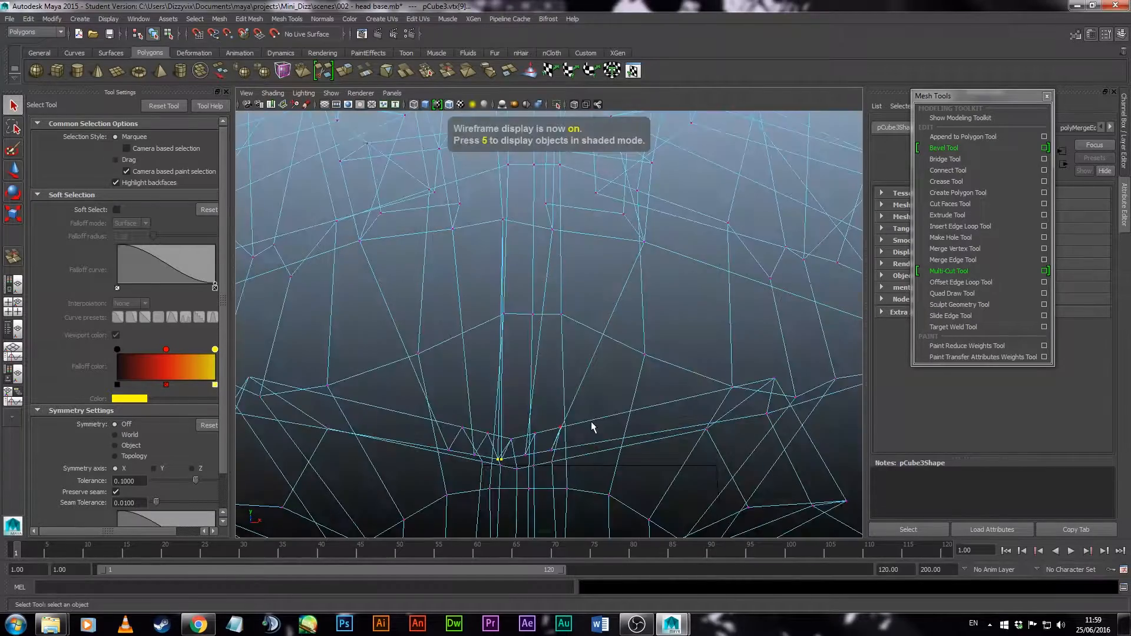
key(6)
click(248, 19)
click(271, 24)
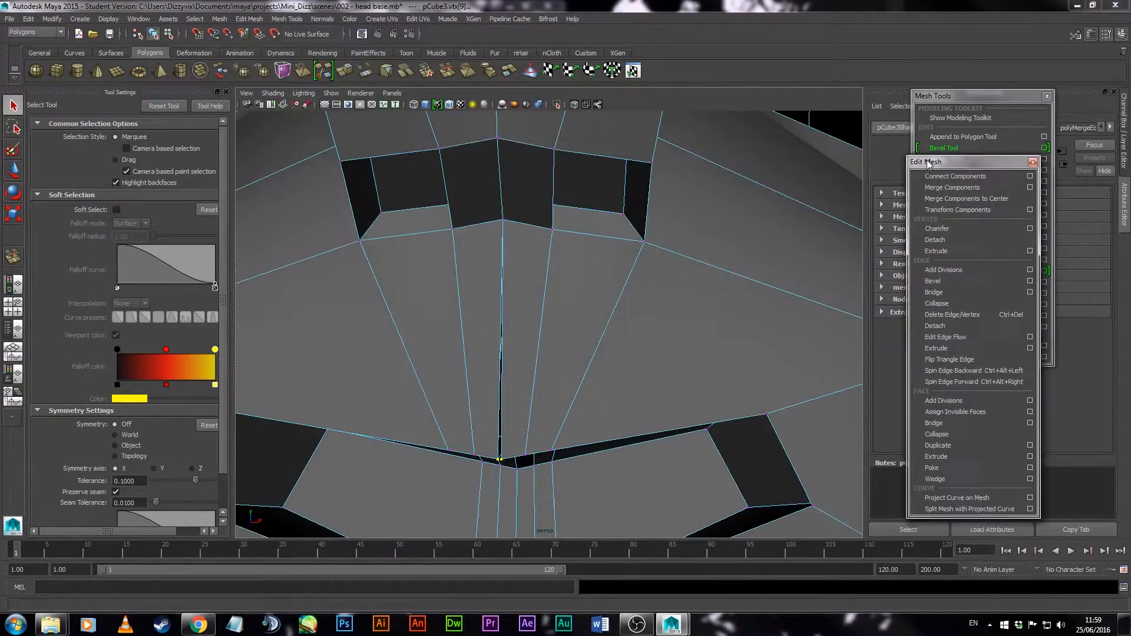
alt+drag(554, 330, 550, 373)
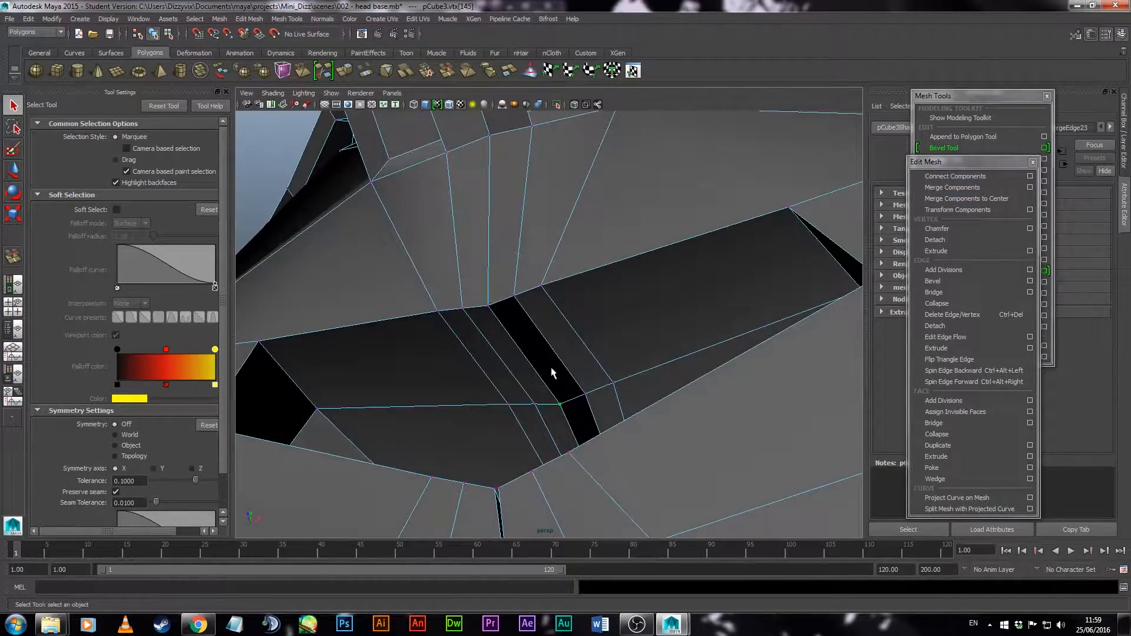
Reverse the normals of the two centre strip faces and the dark mouth-corner face inside the mouth
right_drag(552, 356, 553, 382)
click(576, 415)
shift+click(540, 362)
click(323, 19)
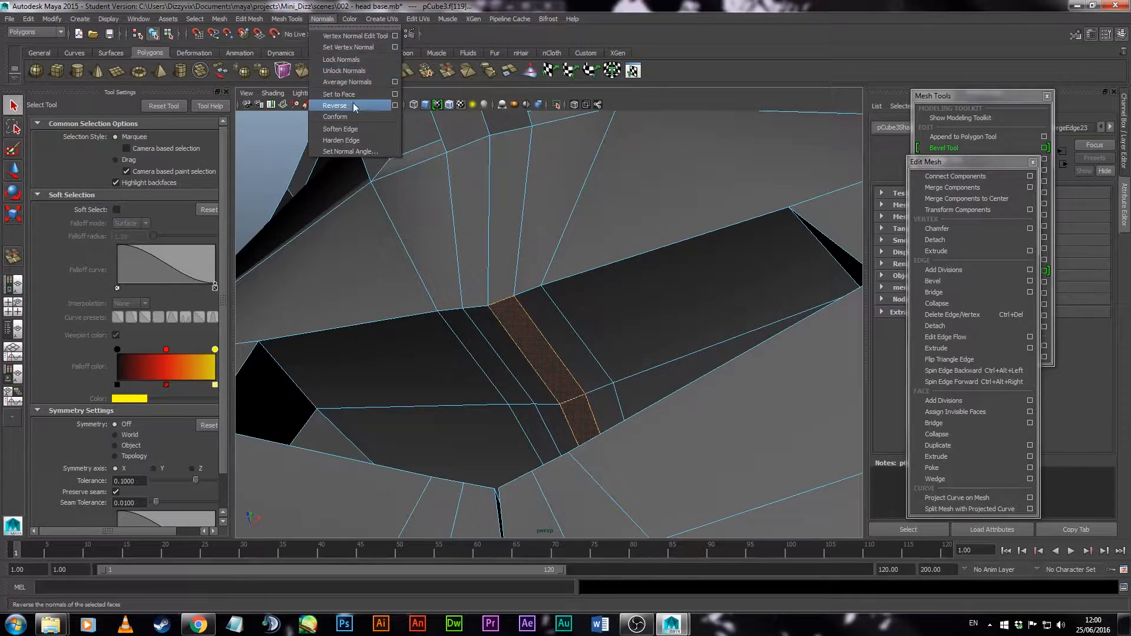
click(352, 105)
click(280, 390)
click(316, 19)
click(356, 104)
Try moving the centre strip face inside the mouth sideways along X
alt+drag(329, 289, 492, 353)
right_drag(492, 356, 492, 383)
click(13, 170)
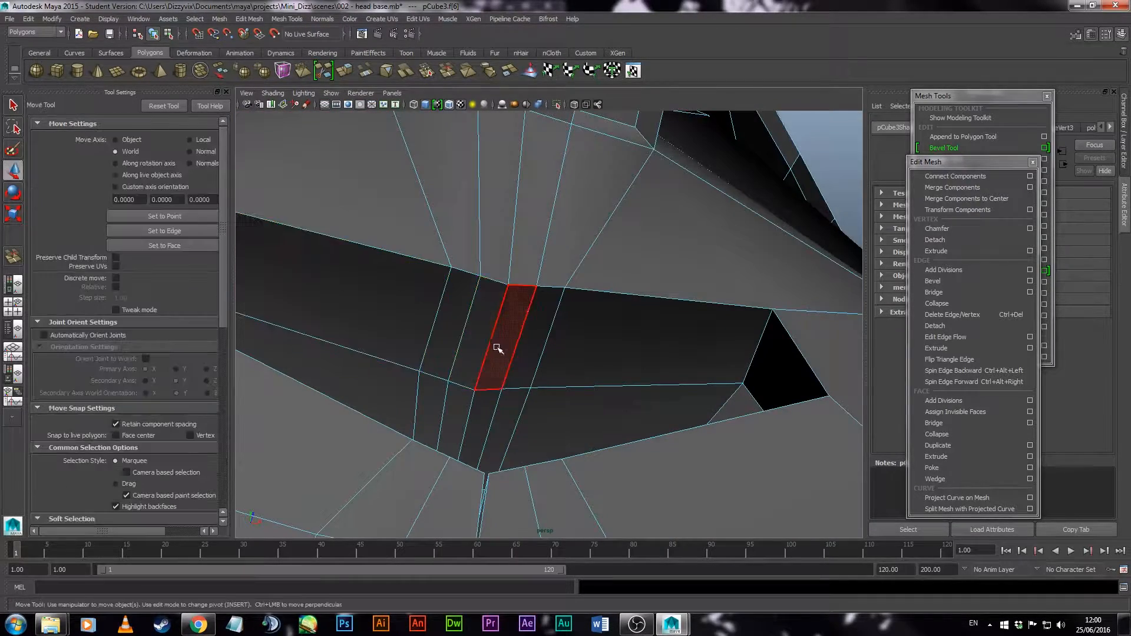
click(498, 349)
drag(556, 353, 580, 355)
key(ctrl+z)
Select the inner centre vertex of the mouth for checking the seam, and shift the floating Edit Mesh window aside
right_drag(492, 353, 465, 354)
key(4)
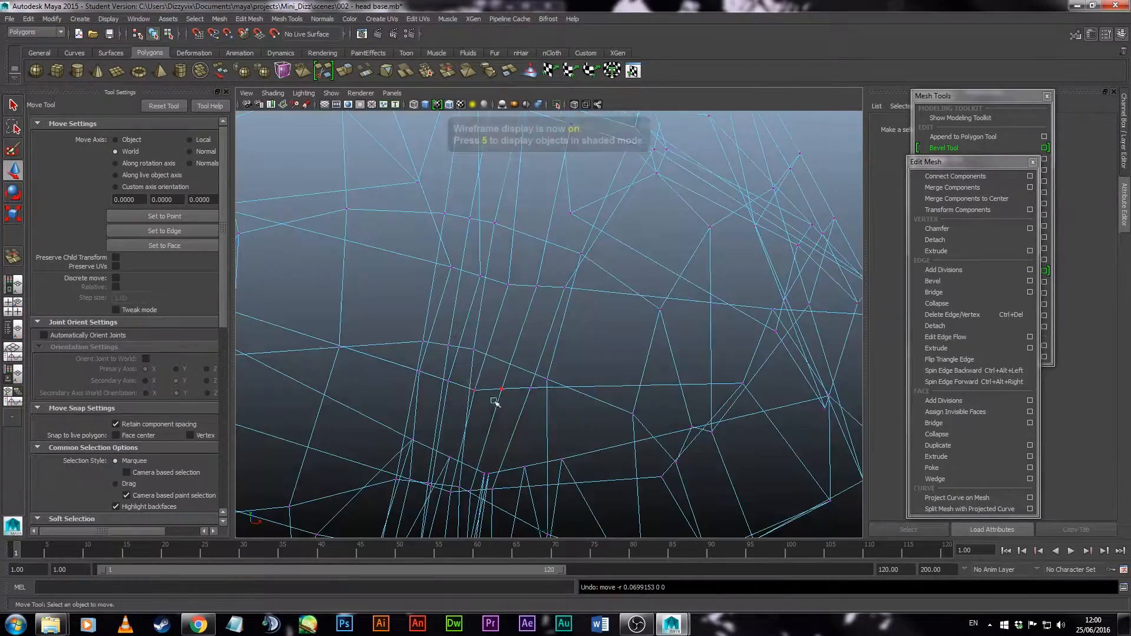
click(474, 390)
alt+drag(598, 416, 578, 386)
key(5)
alt+drag(541, 348, 514, 366)
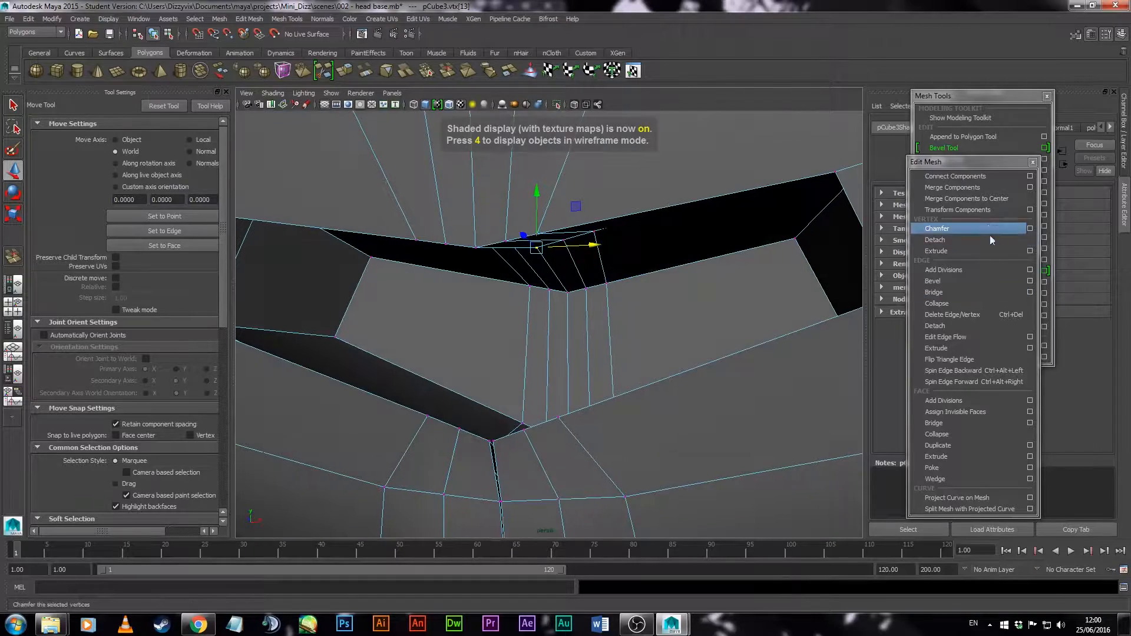
right_drag(623, 276, 671, 248)
drag(962, 165, 1059, 192)
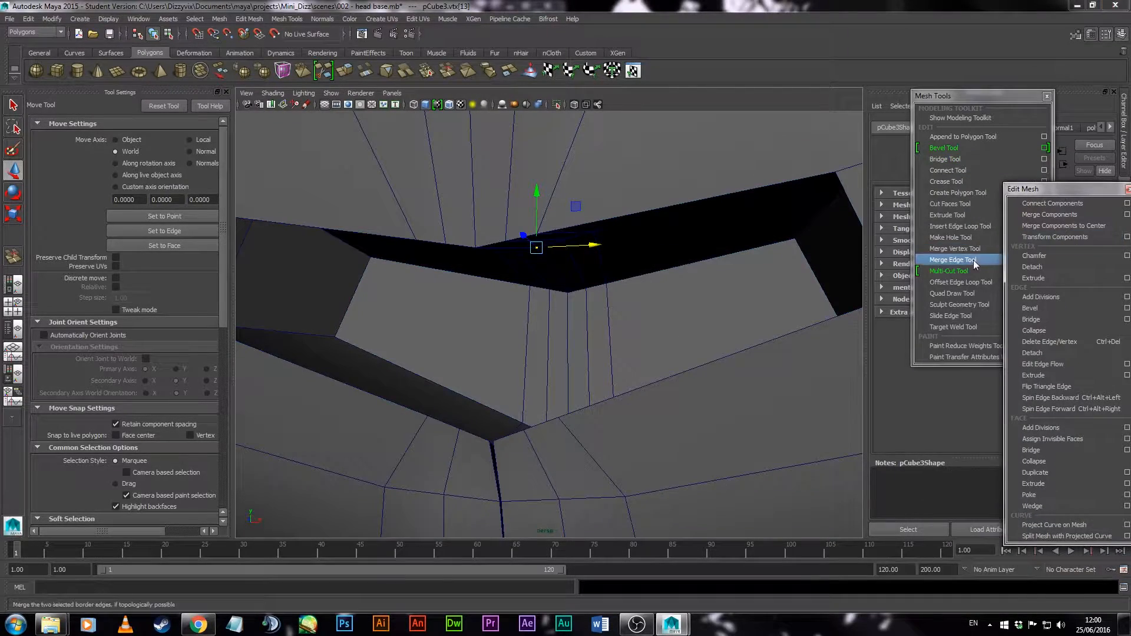
Merge the centre border edges on the front of the lower lip with the Merge Edge Tool, undoing the first attempt
click(966, 260)
alt+drag(576, 298, 520, 373)
click(521, 343)
click(522, 346)
key(ctrl+z)
click(515, 372)
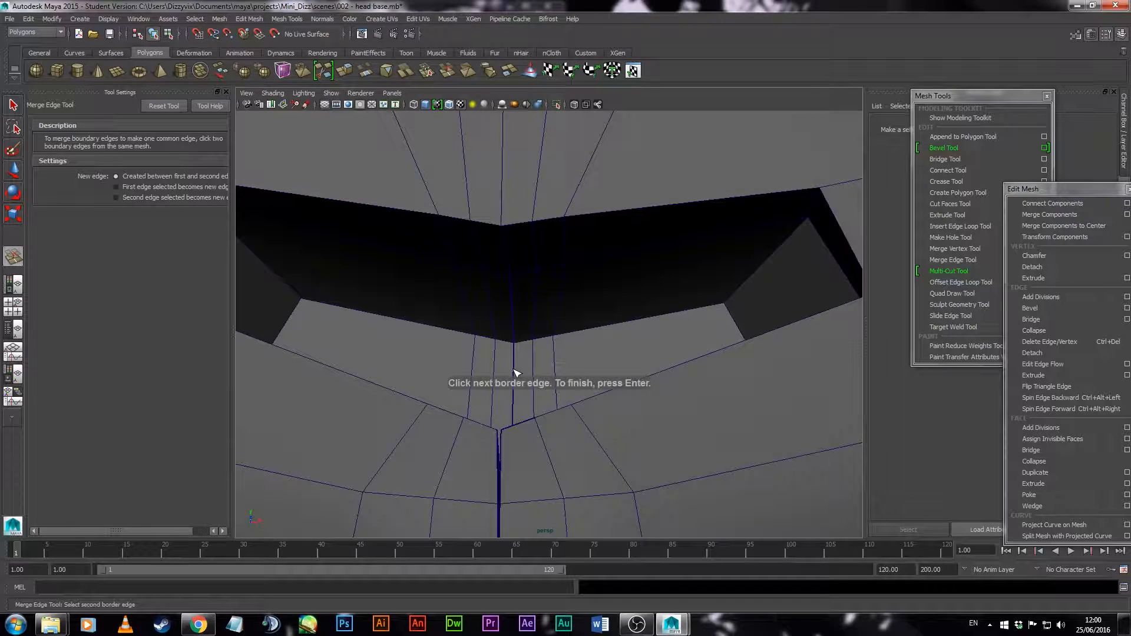
click(514, 341)
key(Return)
Try to merge another pair of border edges near the lower lip with the Merge Edge Tool
click(952, 260)
alt+drag(521, 315, 557, 327)
click(446, 326)
click(446, 327)
click(446, 327)
alt+drag(448, 327, 527, 358)
key(ctrl+z)
Merge the centre vertices at the lower lip with Merge Components to Center, using wireframe display
right_drag(548, 356, 496, 335)
click(11, 112)
click(500, 335)
key(4)
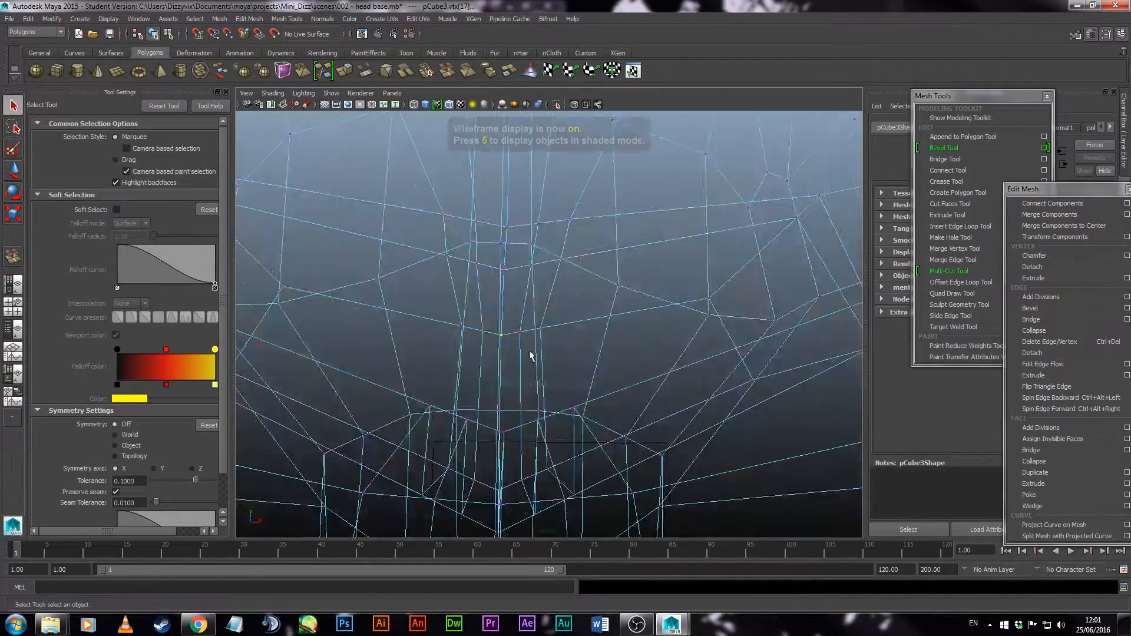
alt+drag(530, 355, 606, 354)
click(1069, 226)
Merge the pairs of centre vertices below the lower lip and on the chin to their centres
alt+drag(646, 323, 544, 345)
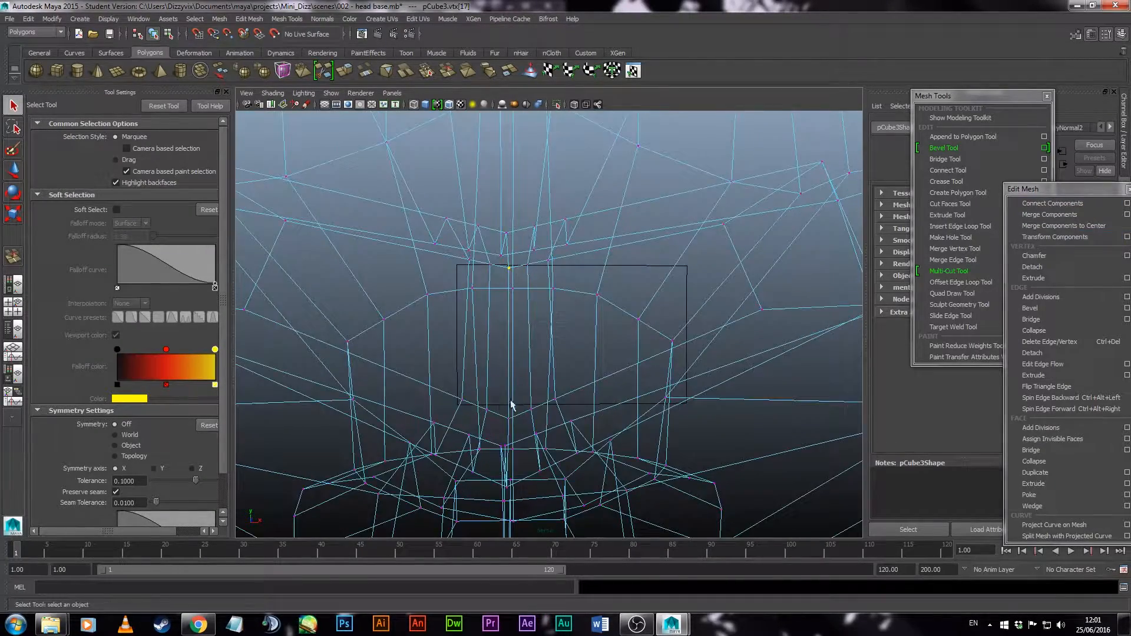
drag(500, 407, 519, 428)
click(1111, 227)
alt+drag(598, 419, 598, 451)
drag(478, 427, 542, 461)
click(1090, 241)
click(1076, 239)
click(1065, 227)
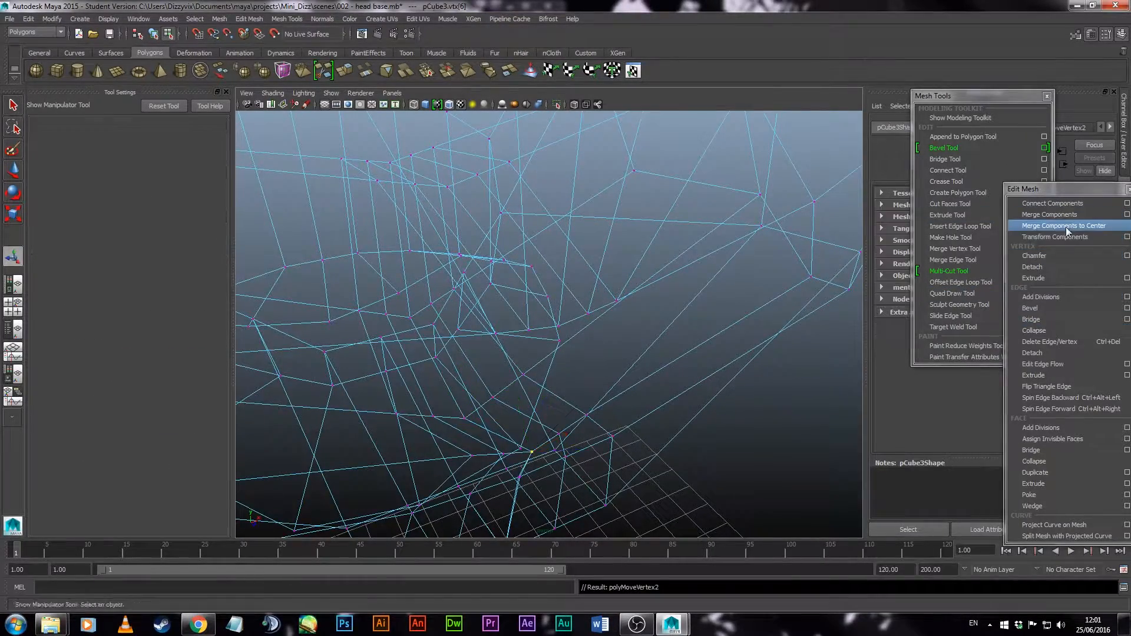
Merge the next centre vertices beneath the chin to their centre and select the following seam vertices
alt+drag(638, 447, 618, 405)
click(1065, 227)
drag(513, 455, 547, 492)
alt+drag(695, 401, 409, 446)
drag(366, 439, 658, 380)
Merge the remaining centre border edges under the chin and towards the neck with the Merge Edge Tool
click(968, 259)
double_click(655, 378)
double_click(363, 421)
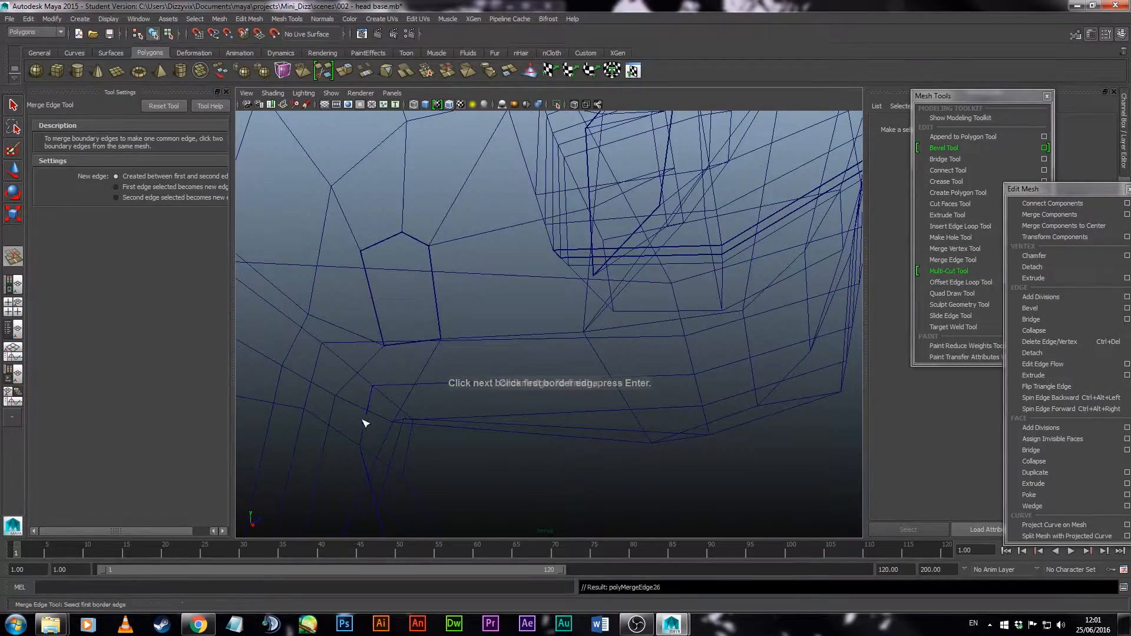
alt+drag(363, 421, 540, 405)
double_click(525, 360)
Examine the open centre strip inside the mouth in textured shading and select its upper face
alt+drag(527, 363, 538, 329)
alt+right_drag(538, 329, 722, 424)
alt+drag(723, 425, 600, 263)
click(599, 269)
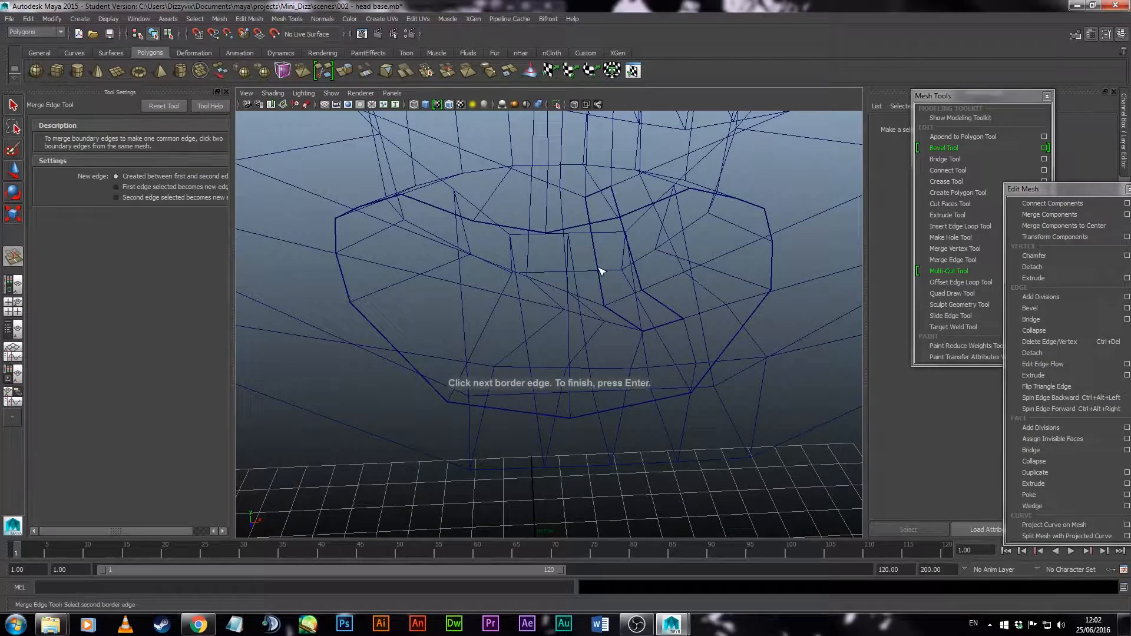
key(6)
right_drag(598, 268, 596, 295)
click(621, 255)
key(w)
alt+drag(622, 257, 582, 349)
right_click(582, 349)
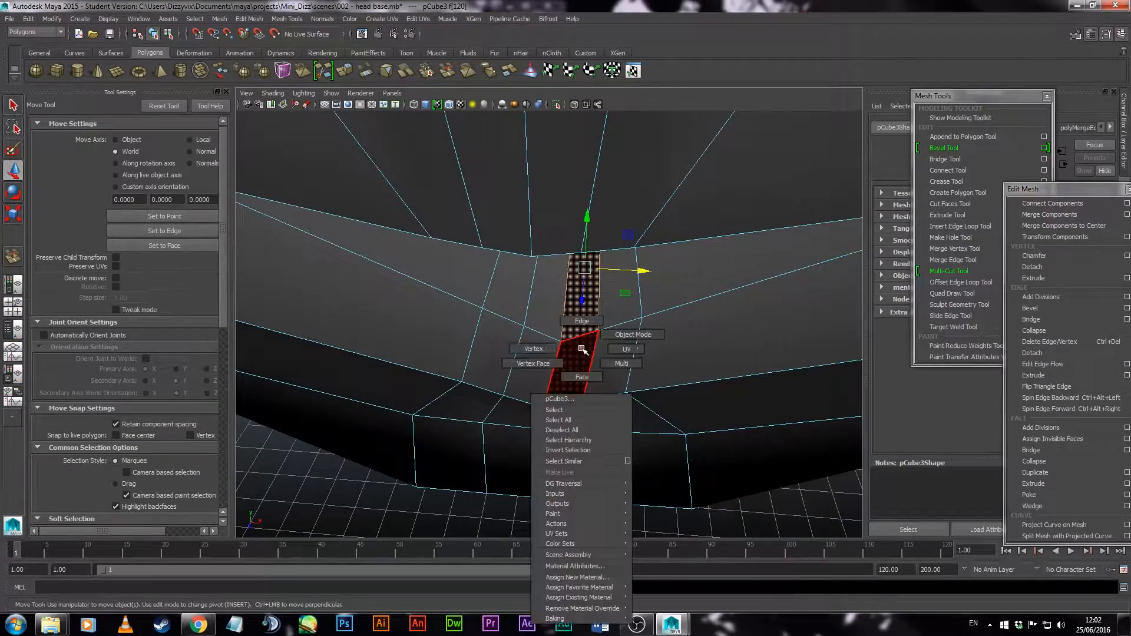
click(545, 363)
key(4)
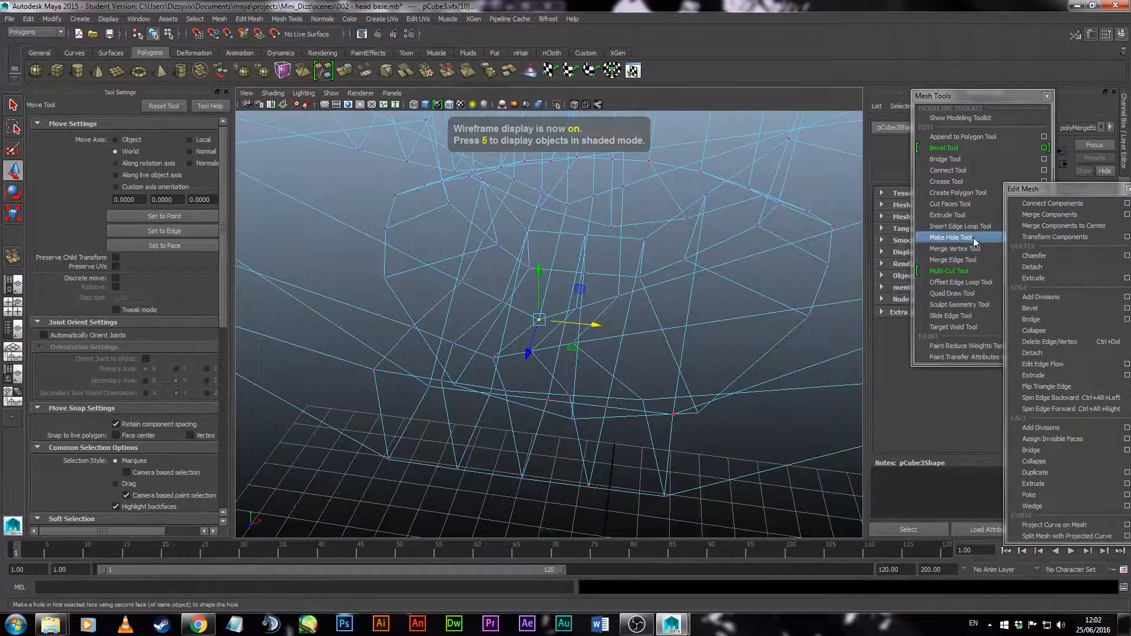
click(955, 260)
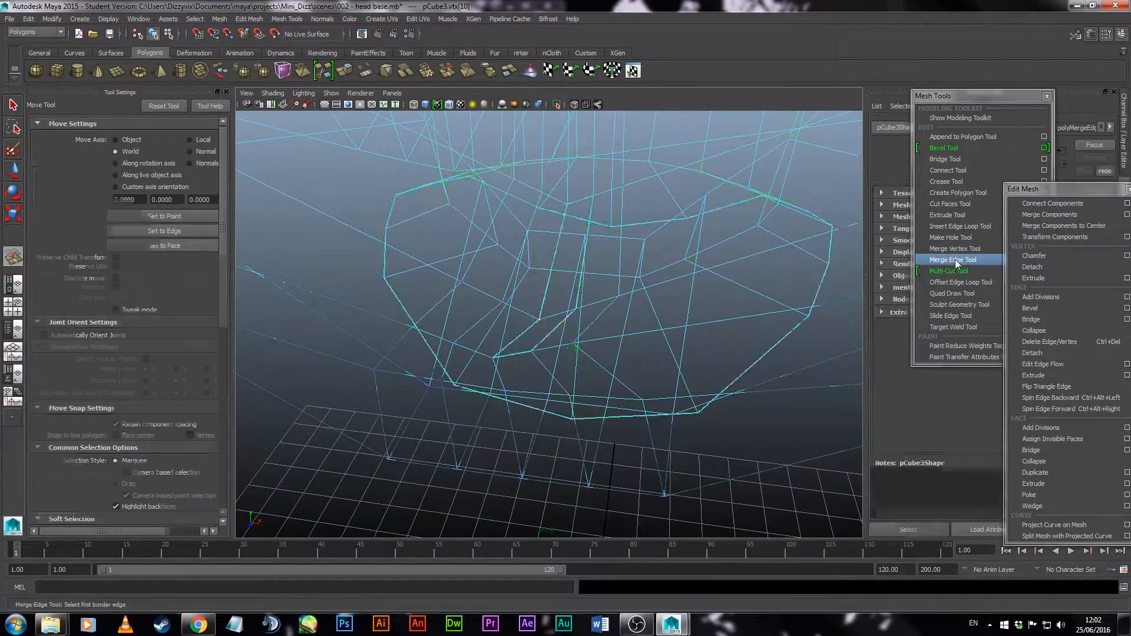
alt+drag(568, 323, 545, 301)
click(14, 106)
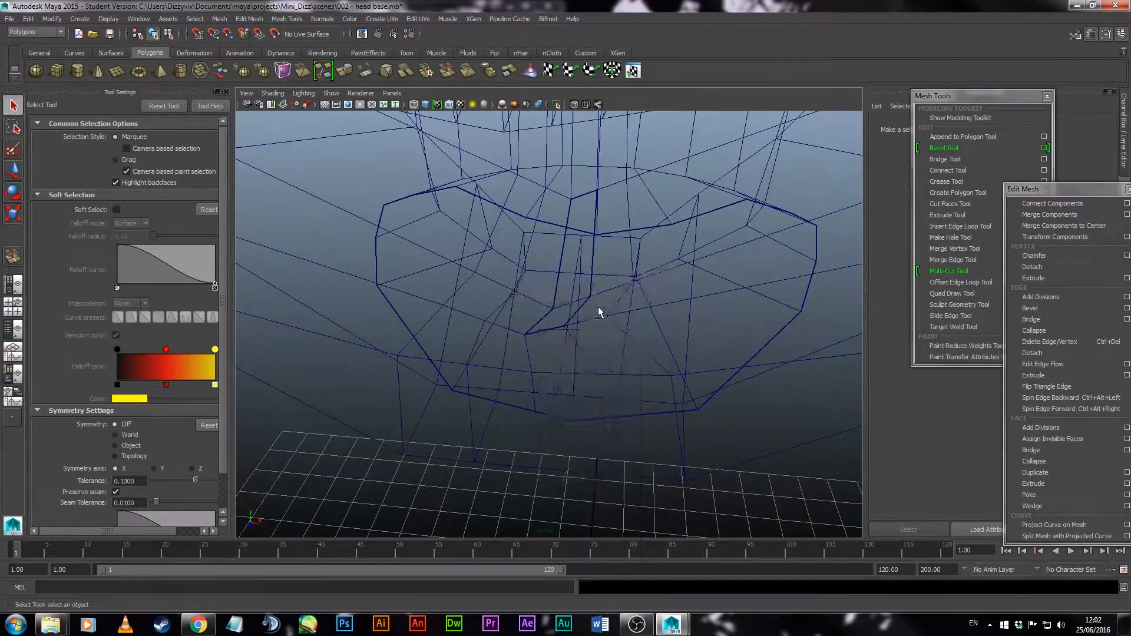
Fill the upper part of the open centre strip at the mouth with Append to Polygon, in shaded display
key(5)
alt+drag(575, 313, 530, 236)
click(949, 138)
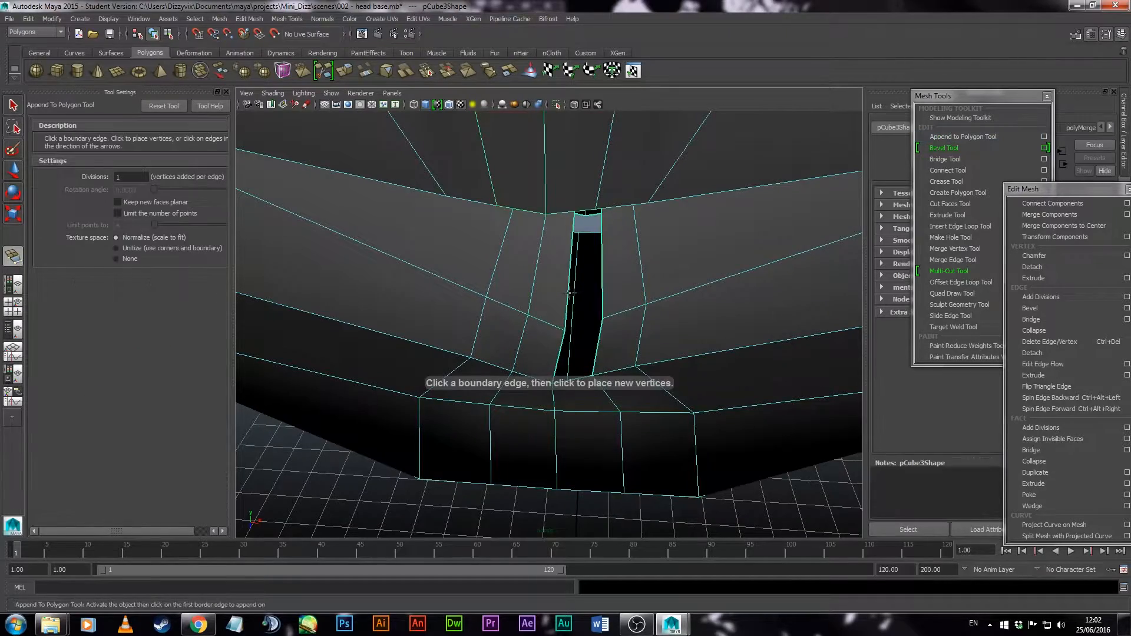
click(598, 277)
key(ctrl+z)
click(962, 137)
alt+drag(559, 360, 618, 359)
click(636, 227)
click(607, 238)
key(Return)
Append a second polygon across the remaining gap at the lower end of the centre strip
click(961, 137)
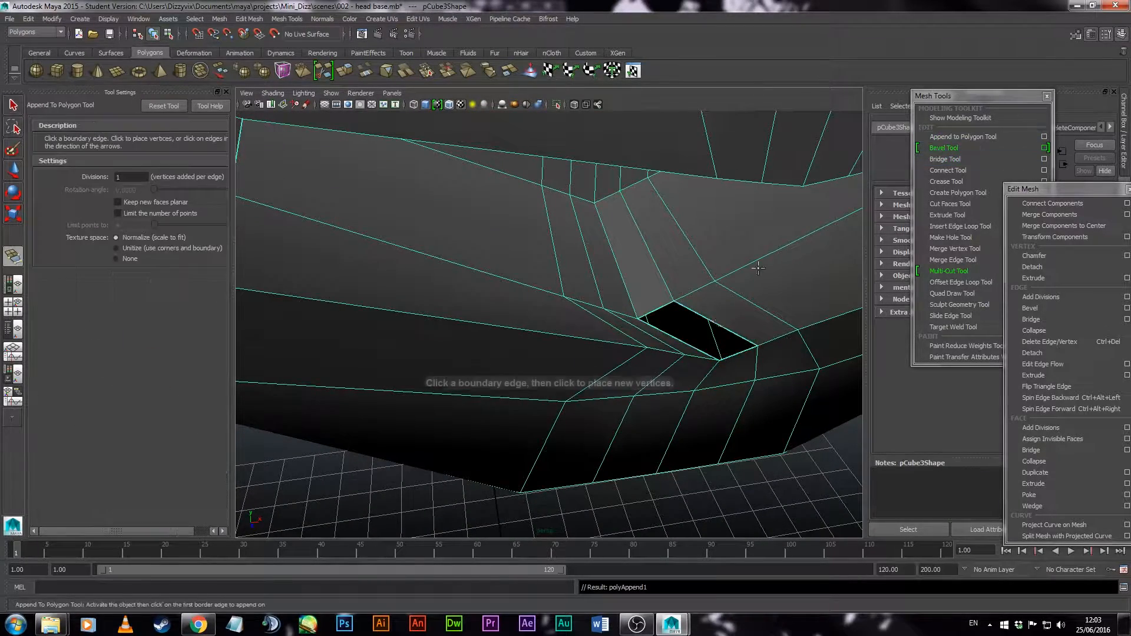
click(714, 323)
alt+drag(707, 327, 595, 359)
click(572, 389)
key(Return)
Try to move an edge of the filled centre strip sideways, and undo the move
right_drag(611, 356, 599, 374)
click(598, 346)
key(w)
drag(636, 346, 664, 343)
key(ctrl+z)
Inspect the whole head in smooth preview and in its low-poly display from the front and side
alt+drag(679, 417, 629, 262)
alt+right_drag(629, 262, 522, 271)
alt+drag(522, 270, 598, 376)
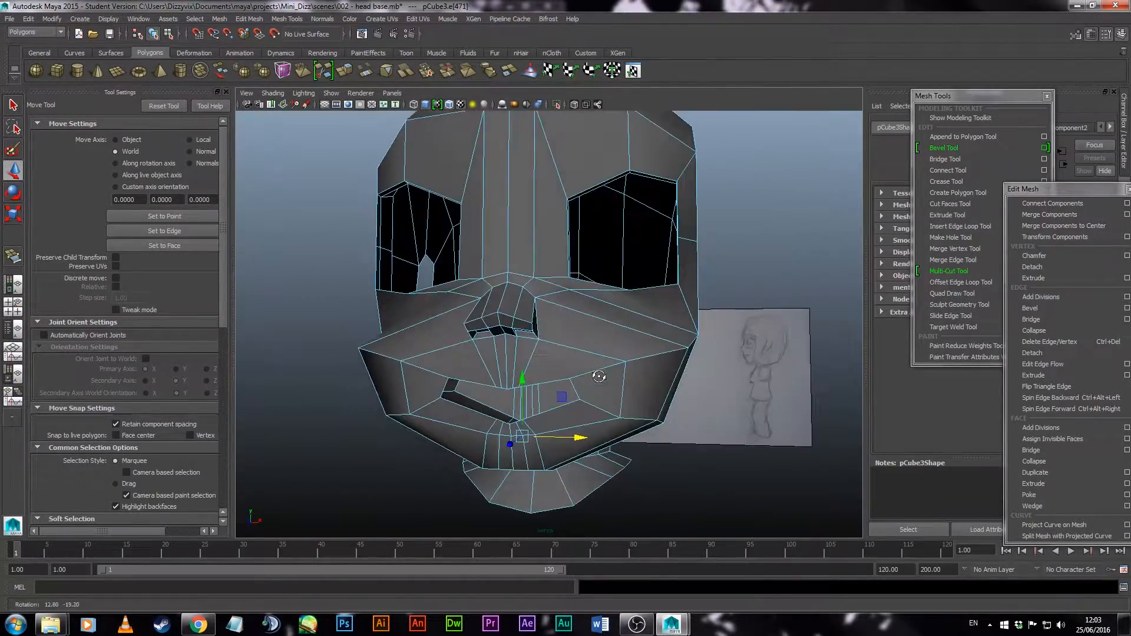
key(3)
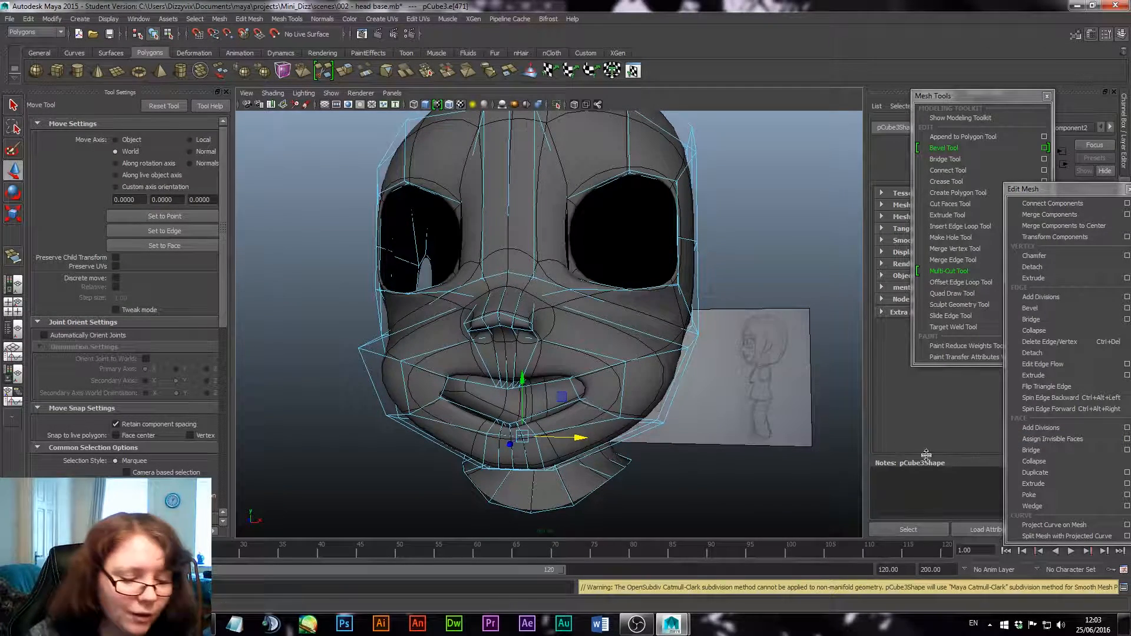
key(1)
alt+drag(658, 416, 473, 359)
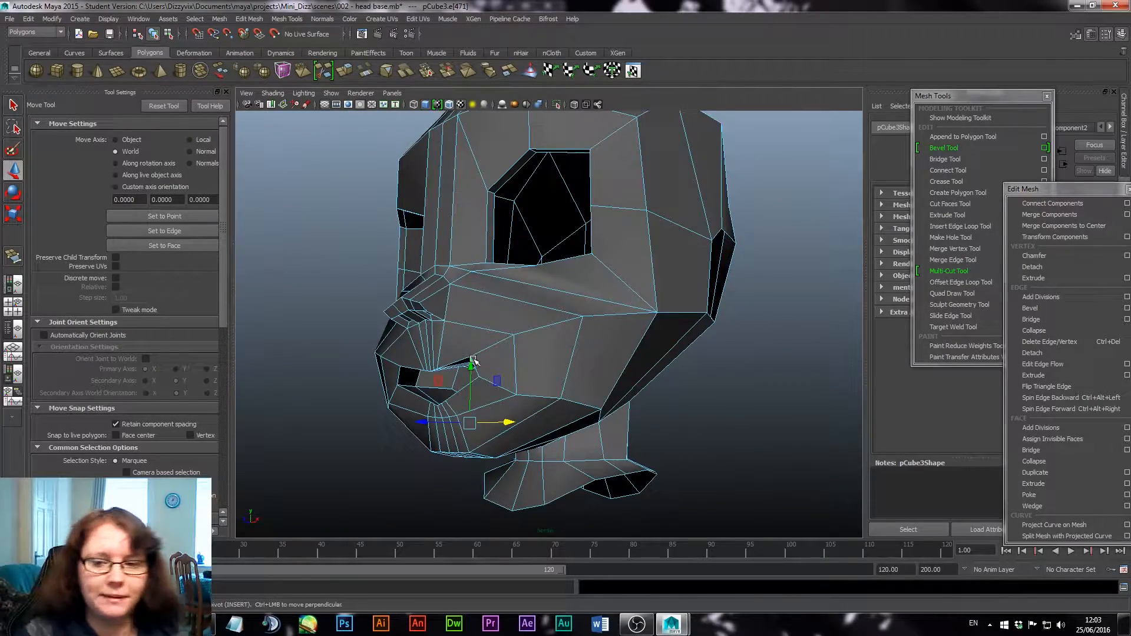
alt+drag(469, 356, 446, 340)
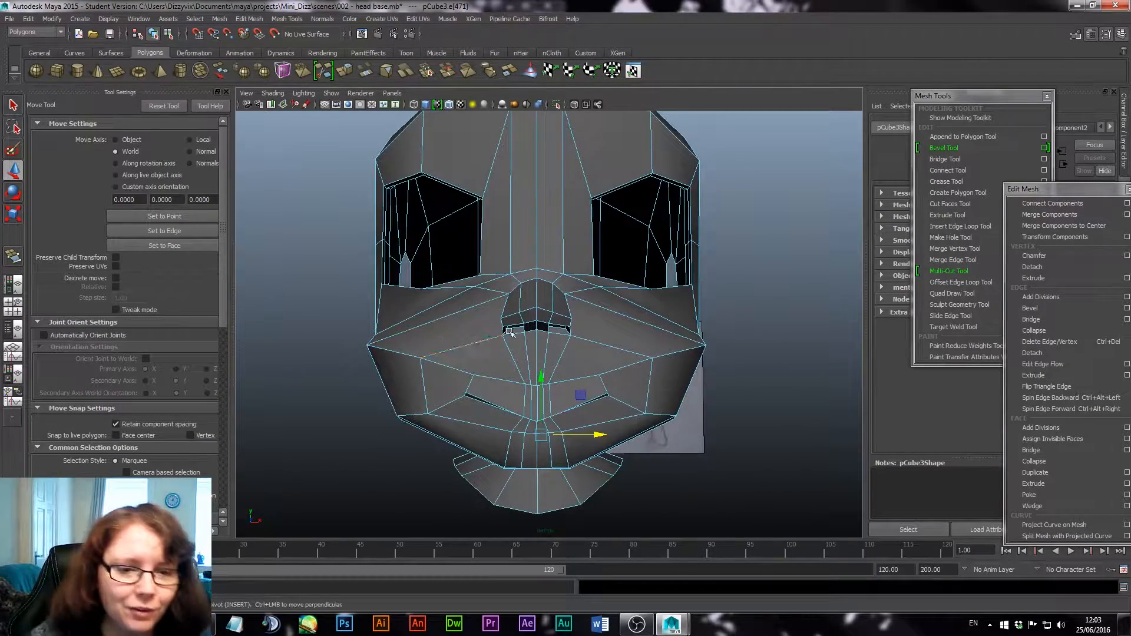
Enable object symmetry for the Move tool and shift the vertices beside the upper nose inwards
right_drag(554, 328, 524, 329)
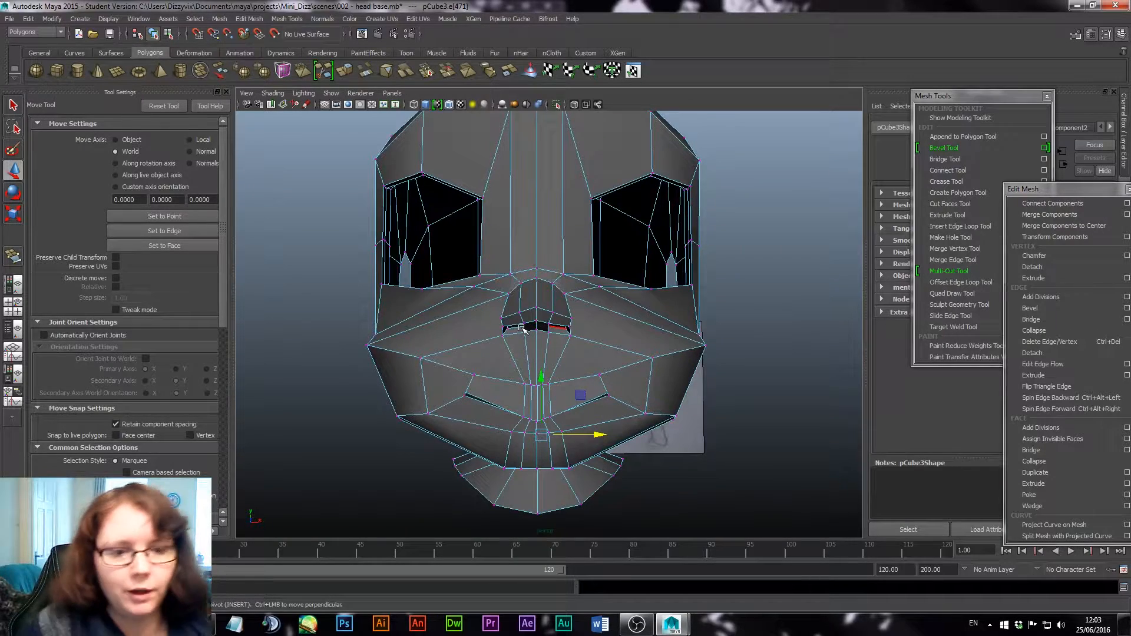
click(567, 290)
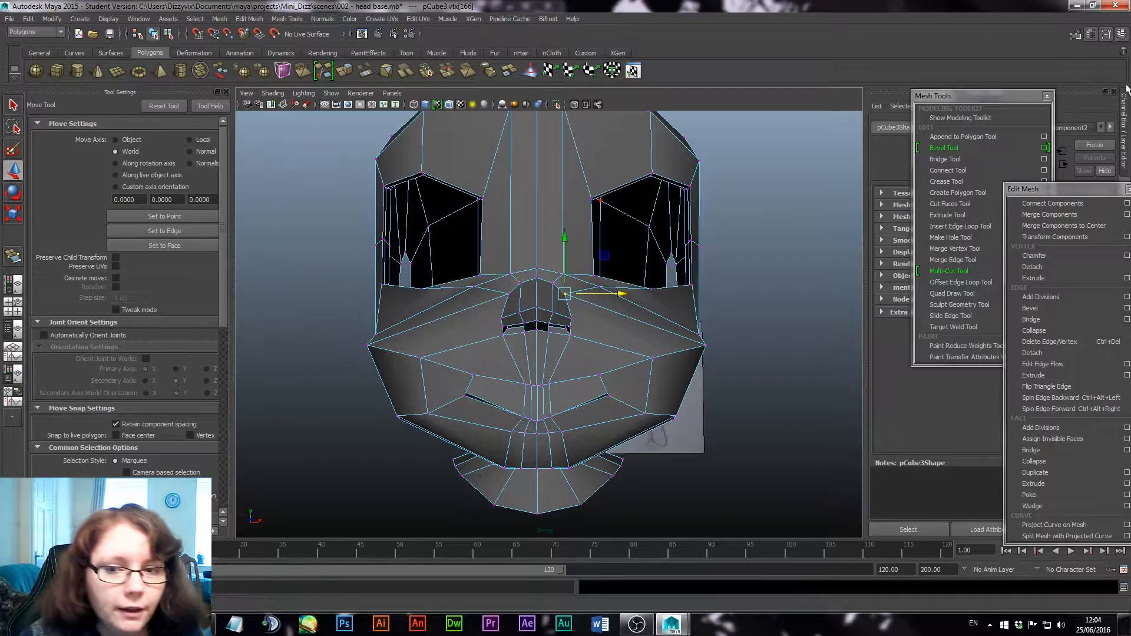
scroll(112, 363, down, 3)
scroll(111, 359, down, 6)
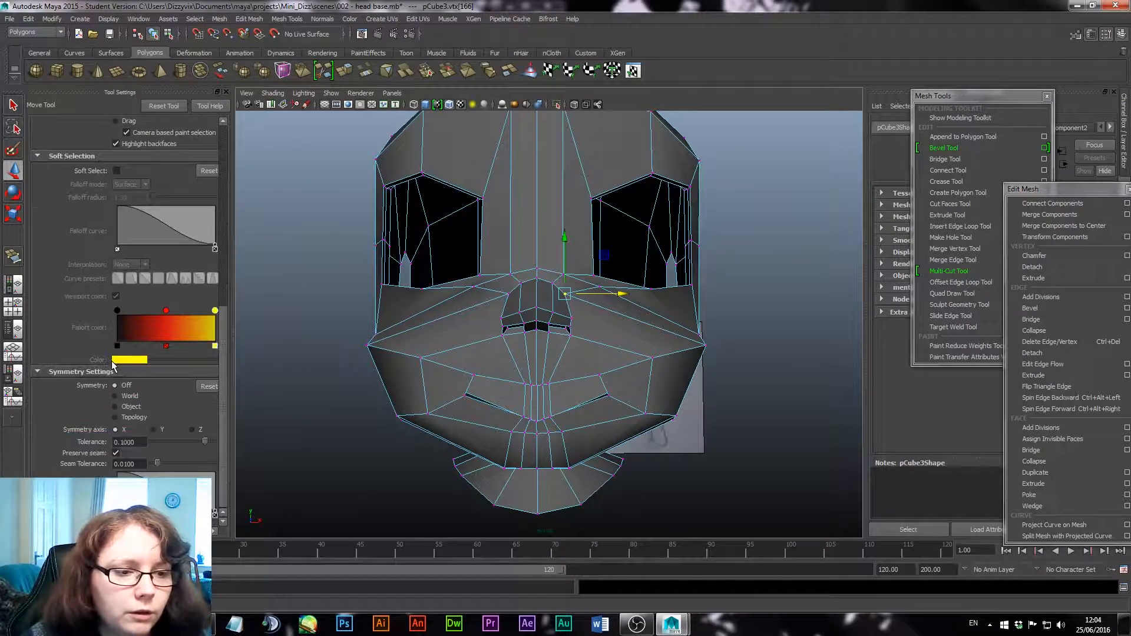
click(115, 396)
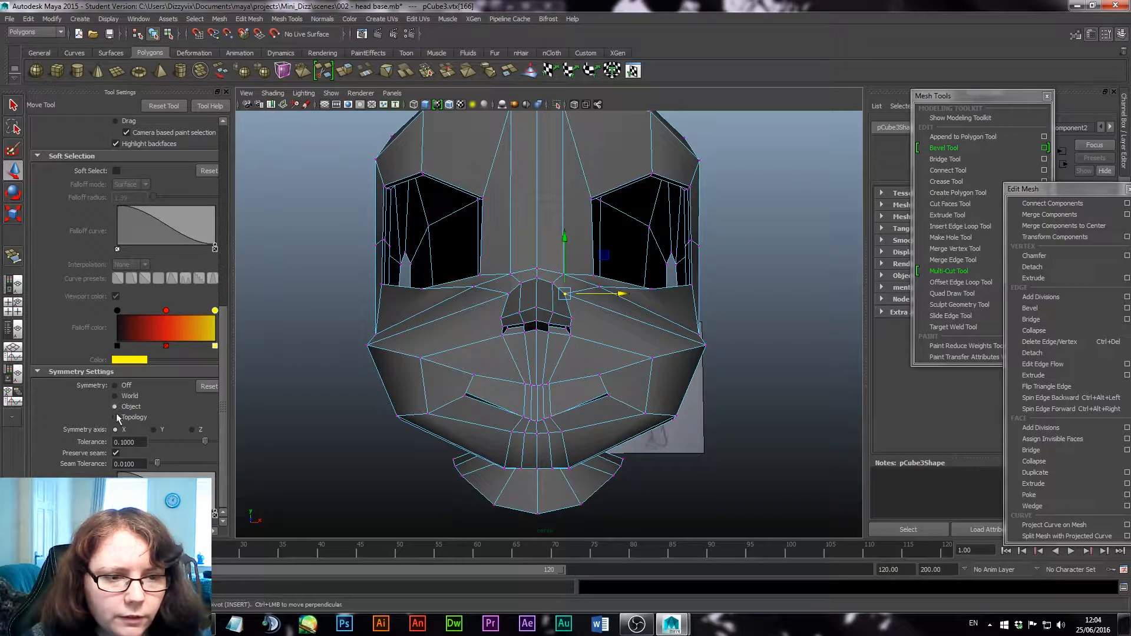
click(506, 295)
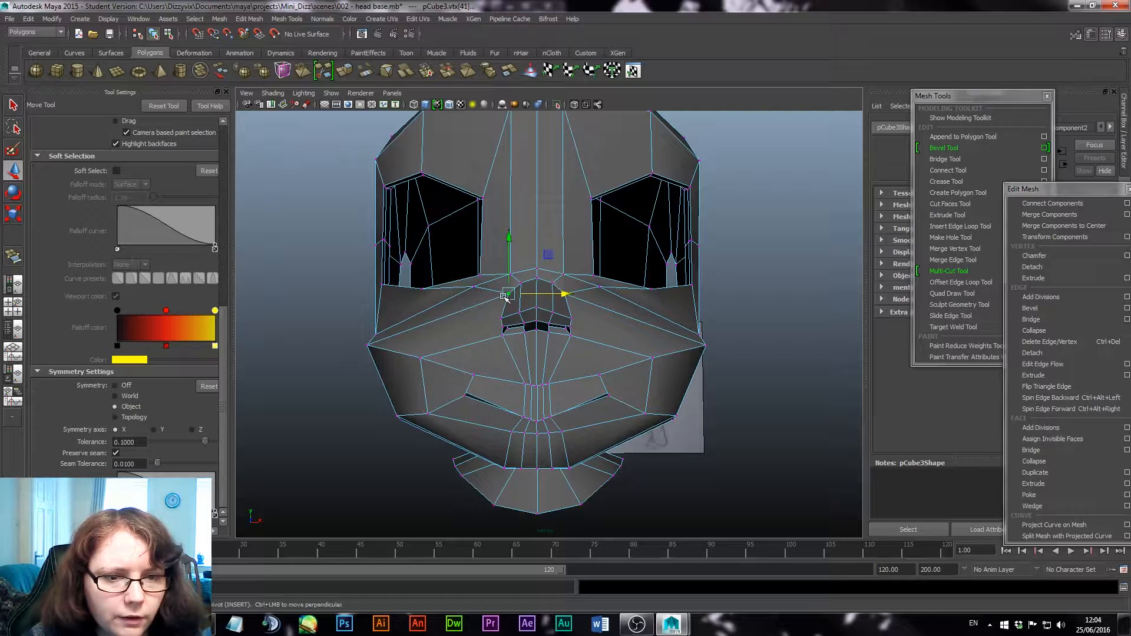
drag(566, 295, 575, 293)
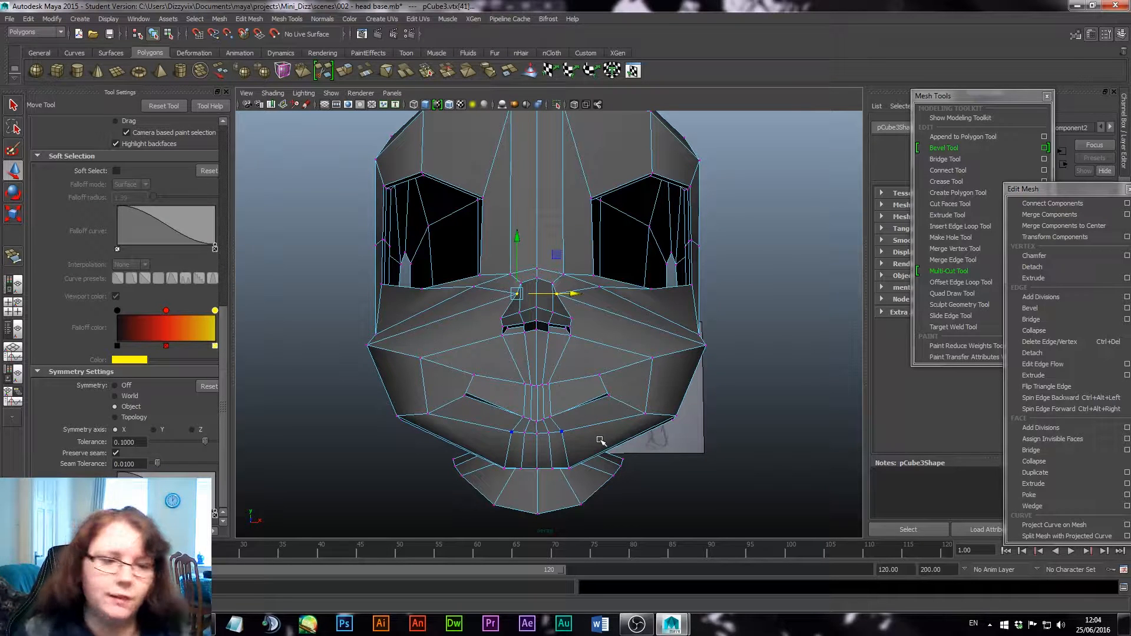
click(115, 385)
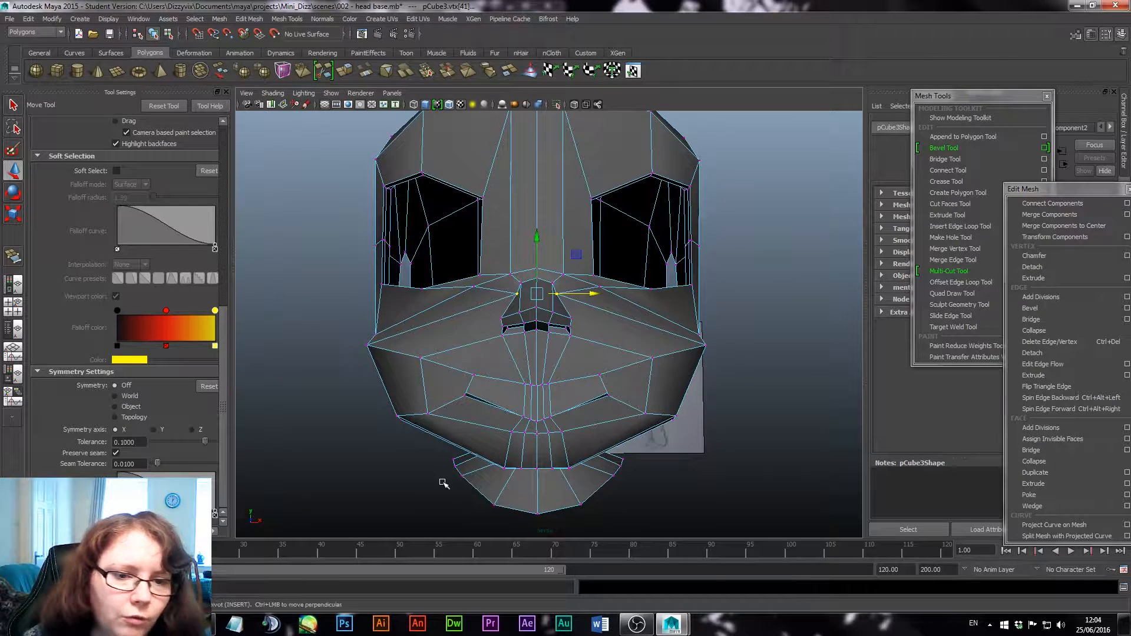
key(r)
click(794, 348)
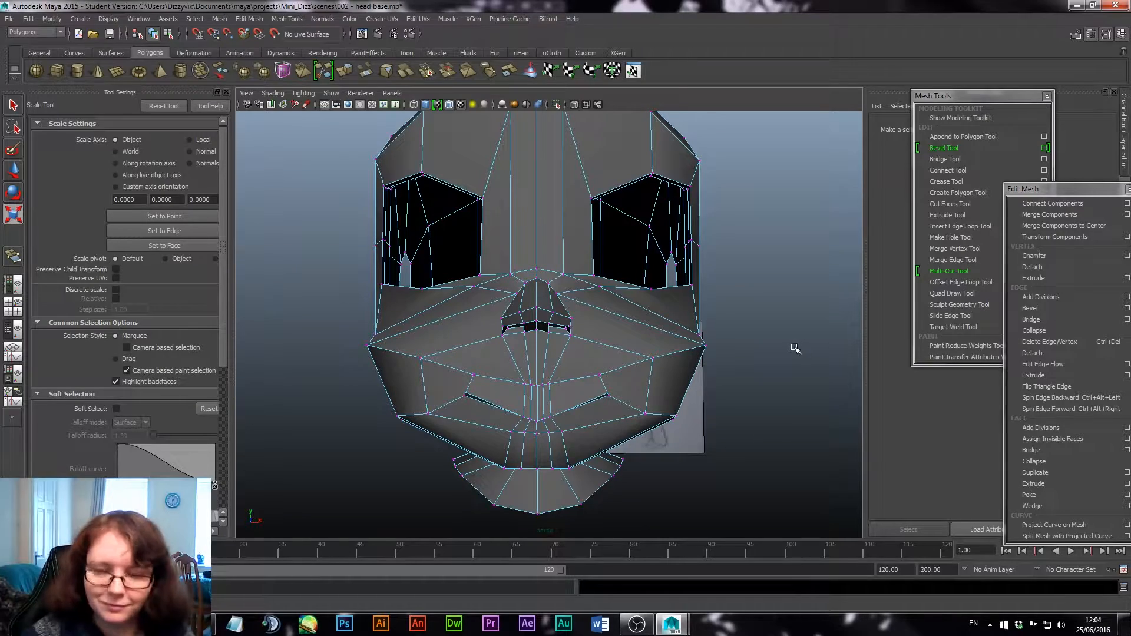
Narrow the nose bridge by moving its side vertices inwards with symmetry
key(1)
scroll(557, 258, up, 5)
alt+middle_drag(557, 258, 614, 351)
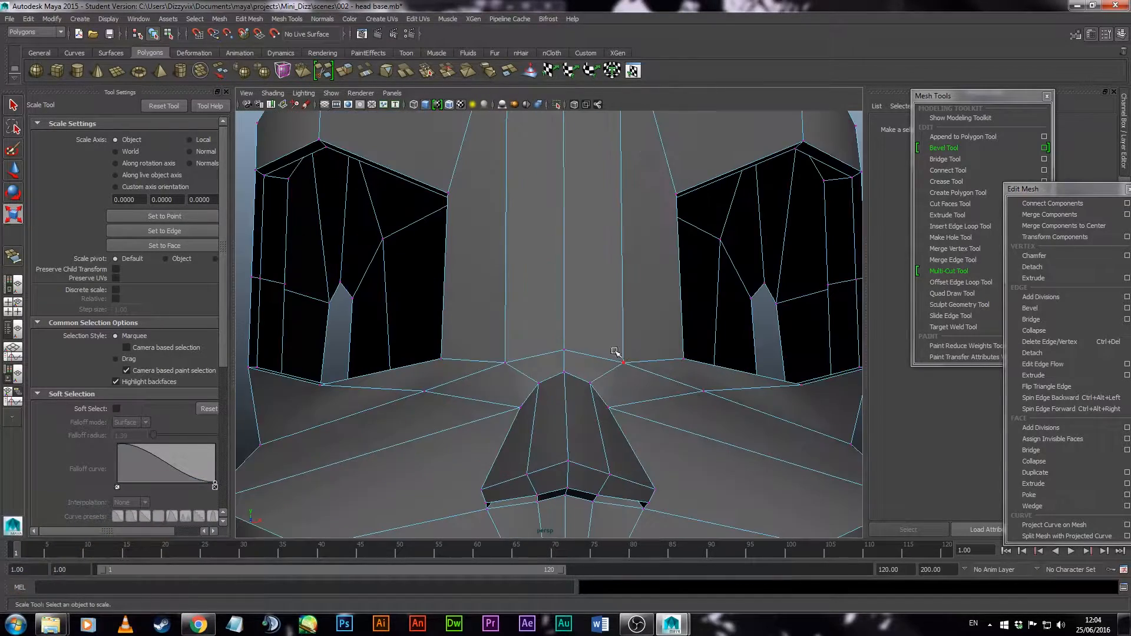
click(623, 362)
key(w)
click(506, 362)
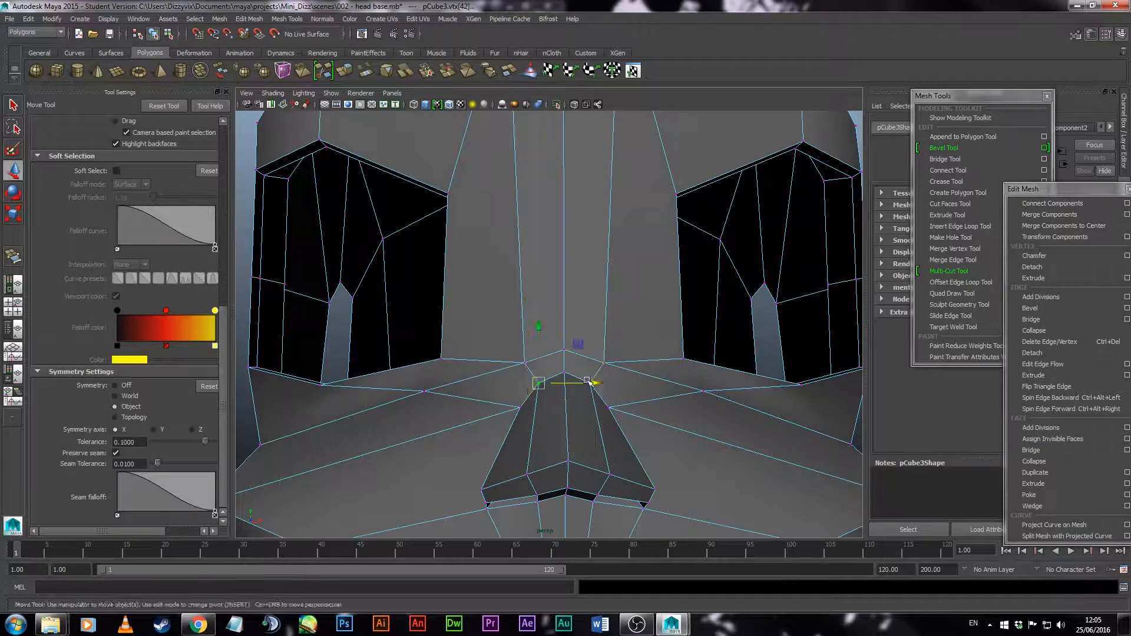
drag(579, 407, 576, 407)
Turn on soft selection, reduce its falloff radius to 0.40 and nudge the nostril's lower corner vertices
alt+drag(565, 412, 483, 431)
click(500, 373)
key(b)
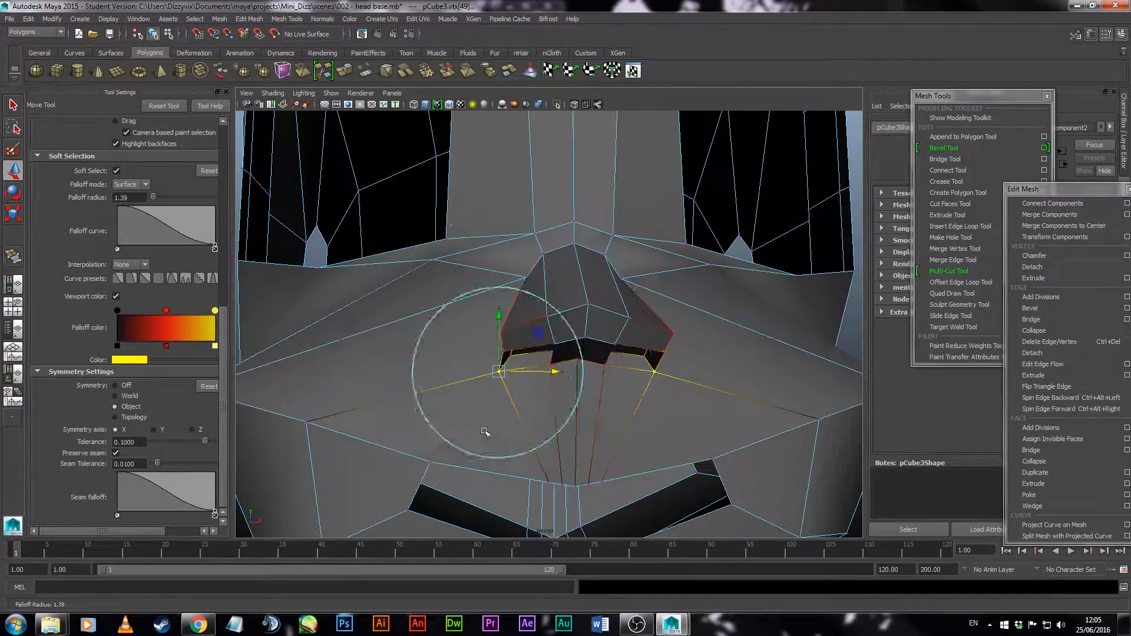
drag(575, 371, 577, 371)
mouse_move(519, 377)
alt+mouse_down()
mouse_move(575, 386)
mouse_move(518, 394)
alt+mouse_up()
Turn off soft selection and reposition the edges on the outer side of the nostrils
right_drag(517, 359, 518, 328)
click(497, 429)
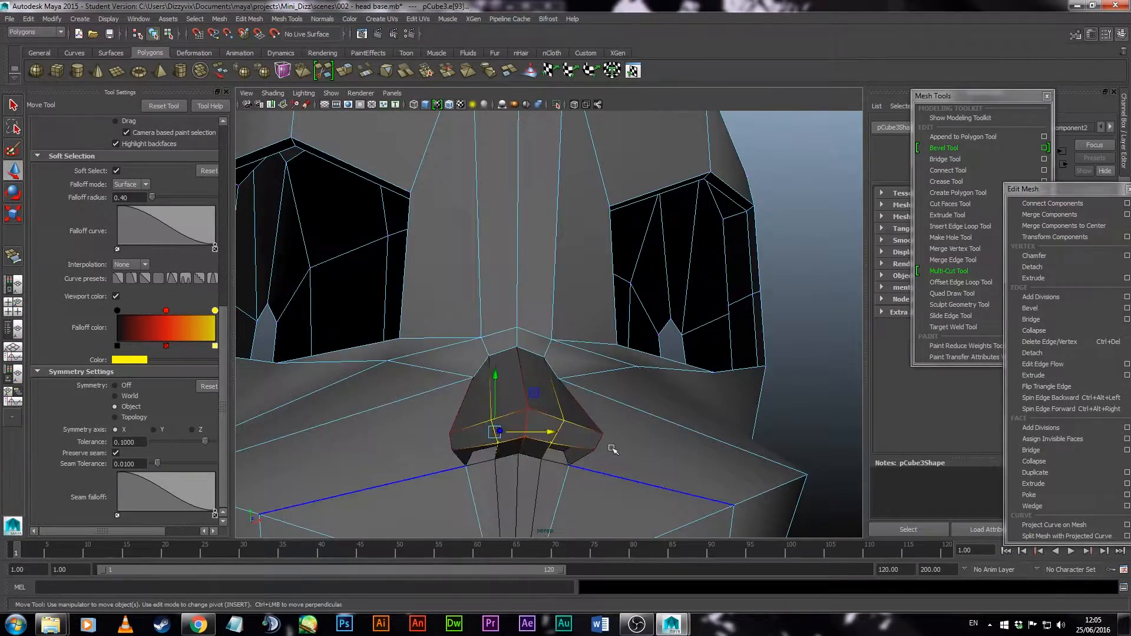
alt+drag(611, 450, 507, 397)
alt+right_drag(506, 398, 520, 395)
alt+drag(520, 395, 595, 383)
key(b)
click(670, 253)
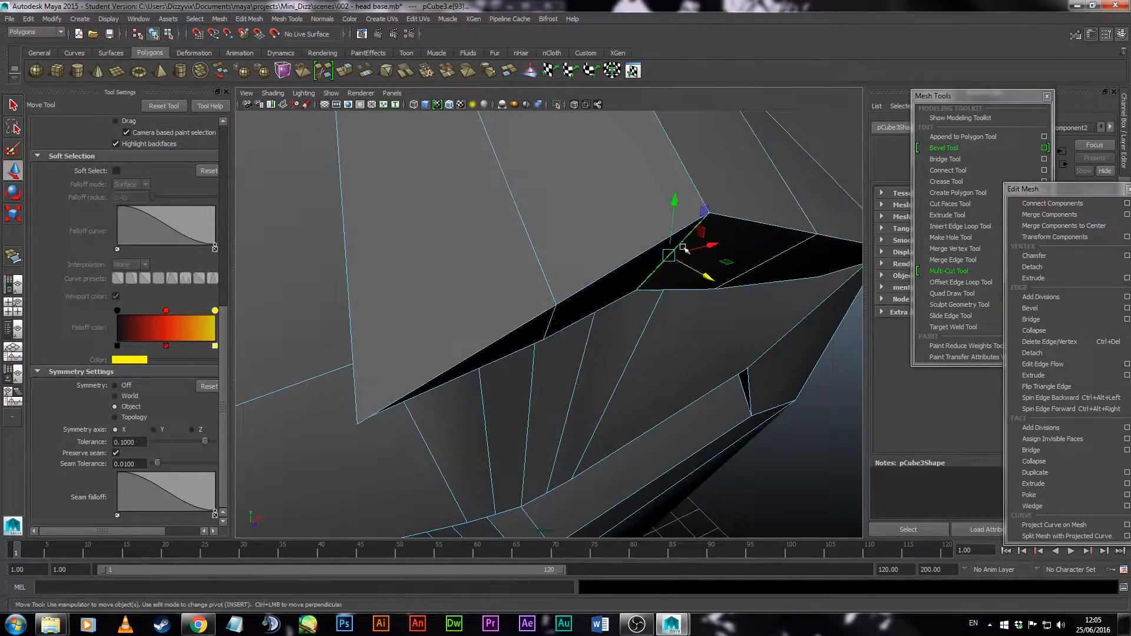
drag(708, 274, 648, 359)
drag(493, 446, 318, 383)
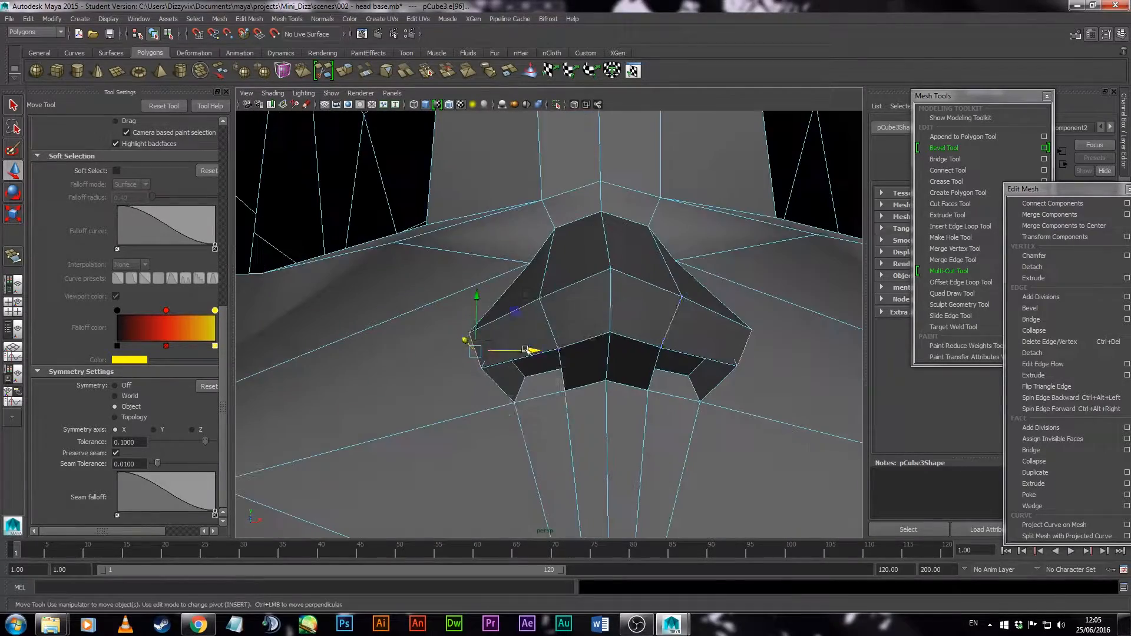
Nudge a vertex on the side of the nose with symmetry on
right_drag(543, 348, 484, 345)
drag(545, 332, 539, 332)
alt+drag(518, 347, 654, 359)
Check the nose edges from inside the head and reposition the nostril's inner rim vertex
right_drag(664, 355, 662, 416)
alt+drag(662, 415, 494, 356)
alt+drag(506, 371, 353, 435)
click(762, 515)
click(559, 416)
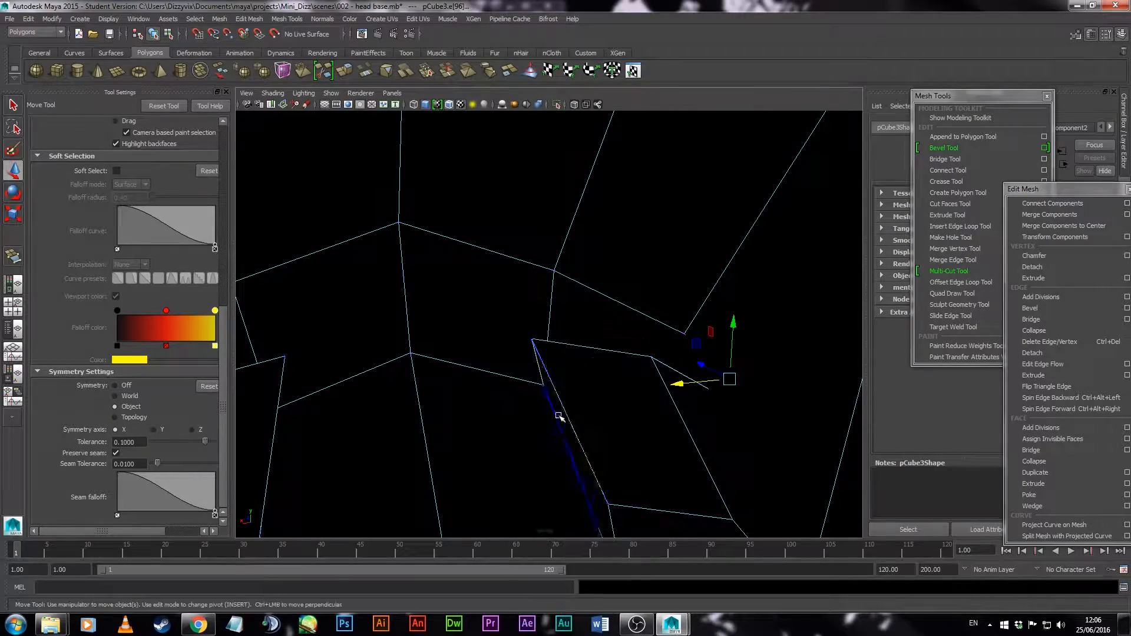
alt+drag(393, 378, 669, 357)
click(742, 349)
mouse_move(670, 357)
alt+right_down()
mouse_move(725, 351)
mouse_move(661, 366)
alt+right_up()
alt+drag(661, 365, 565, 451)
drag(522, 368, 556, 377)
alt+drag(556, 377, 669, 457)
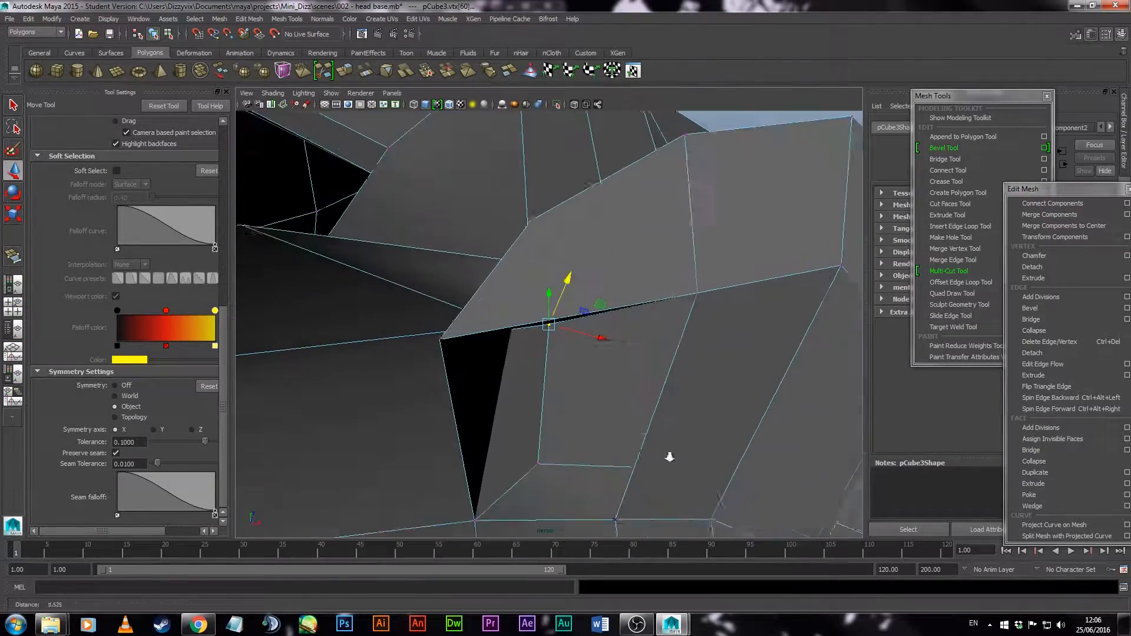
drag(602, 342, 580, 349)
Raise the upper rim vertices of the nostril openings to reshape the underside of the nose
click(445, 339)
alt+drag(445, 340, 533, 389)
alt+drag(618, 399, 533, 377)
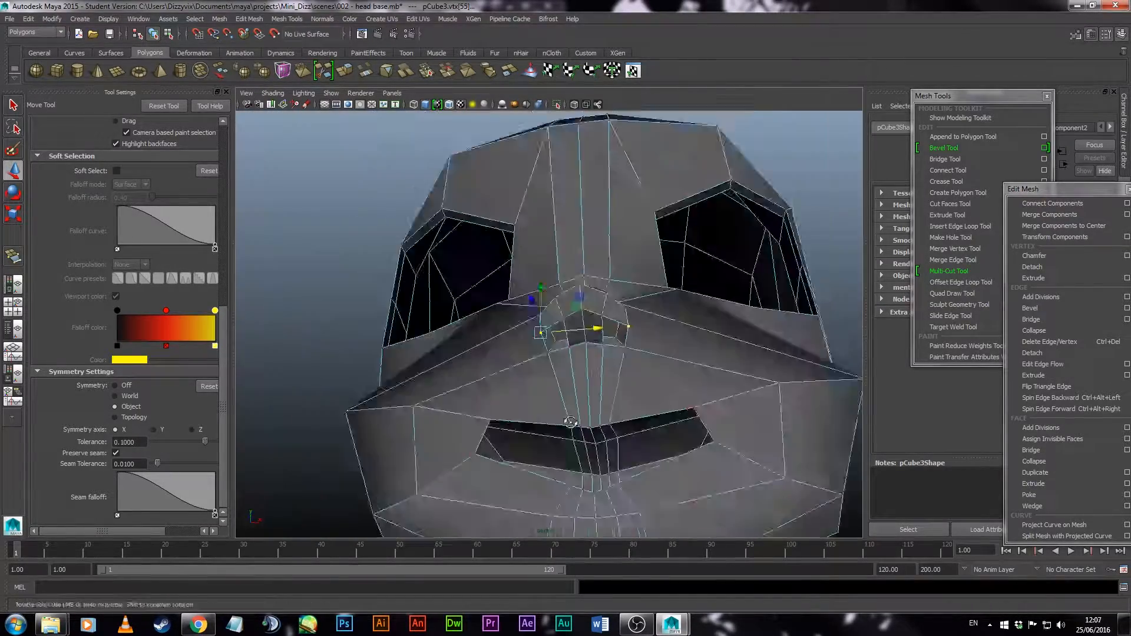
alt+right_drag(533, 377, 595, 389)
click(543, 396)
drag(542, 343, 547, 316)
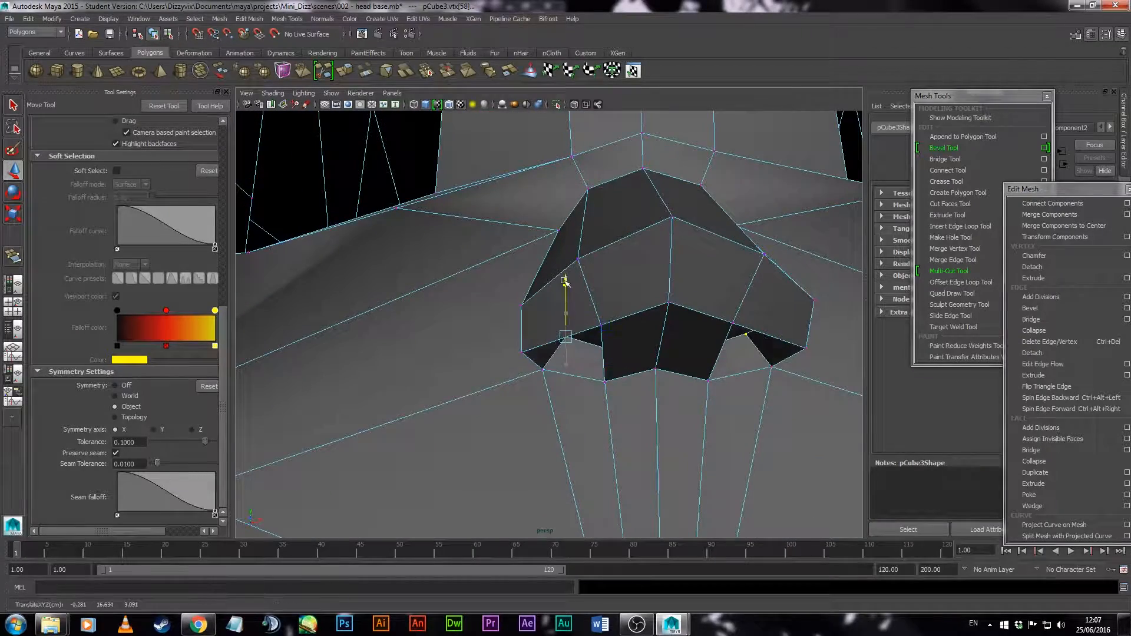
Lower a vertex at the top of the nose
alt+drag(673, 277, 524, 377)
click(713, 260)
drag(717, 210, 720, 280)
alt+drag(716, 312, 778, 329)
Select the vertices at the top of the nose and maximize the front view in textured shading
drag(673, 250, 605, 217)
key(space)
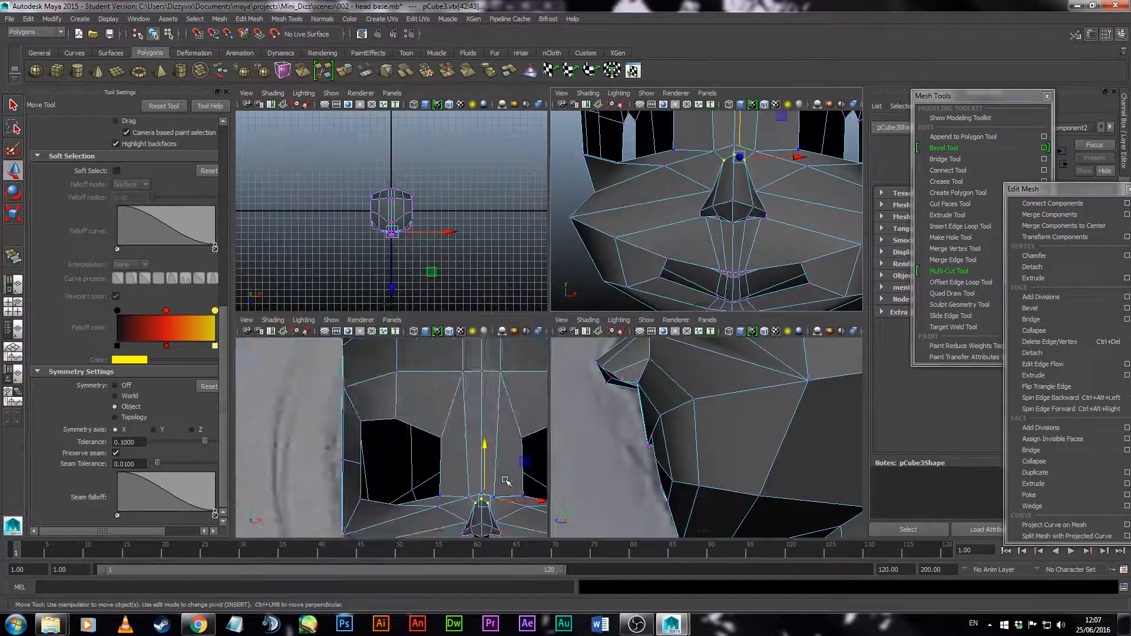
key(space)
key(6)
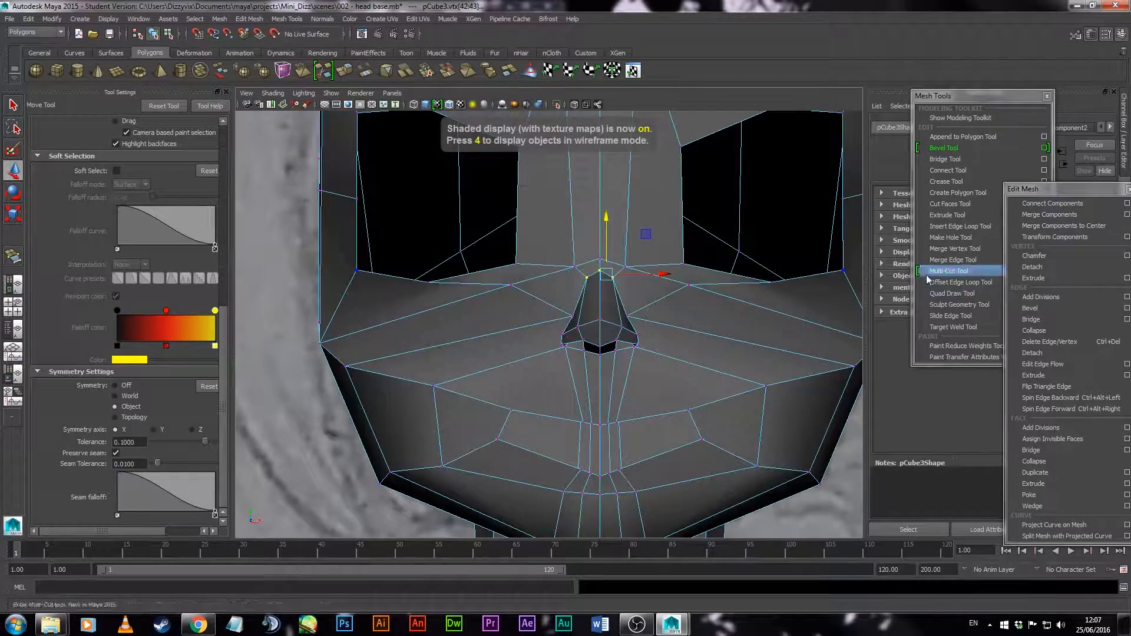
Put away the floating Mesh Tools and Edit Mesh palettes and bring up the Channel Box / Layer Editor
click(1046, 96)
drag(1069, 189, 1000, 189)
click(1060, 189)
click(1124, 133)
click(1107, 446)
click(1009, 462)
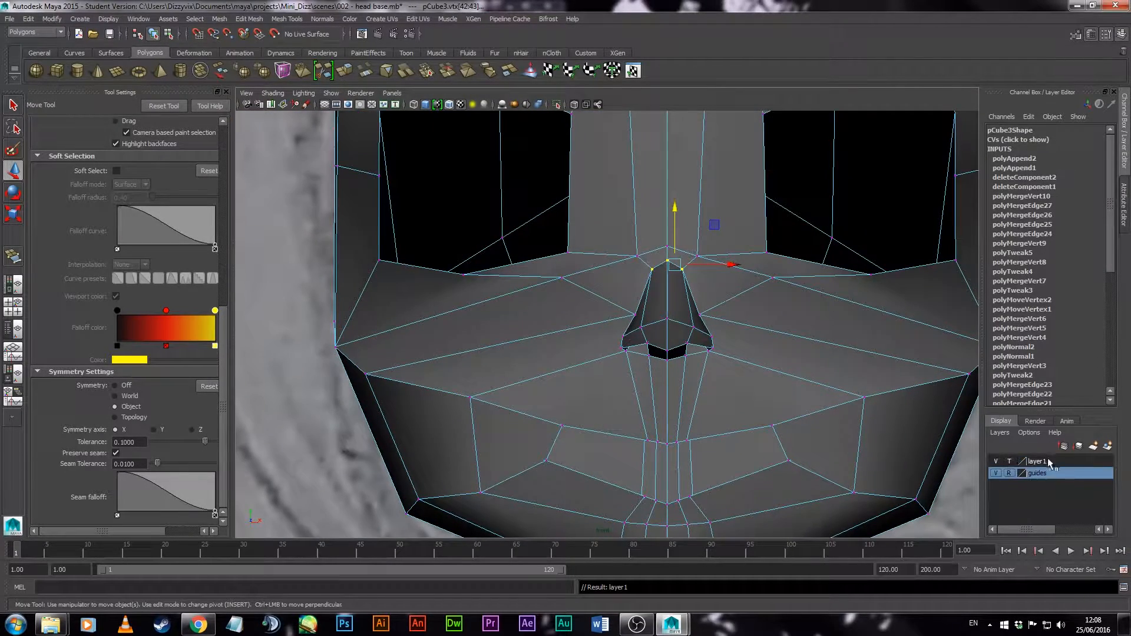
right_click(1073, 460)
click(1089, 556)
Select the head as an object, add it to a new display layer and set the layer to template
right_drag(709, 329, 743, 296)
click(1107, 445)
click(1009, 462)
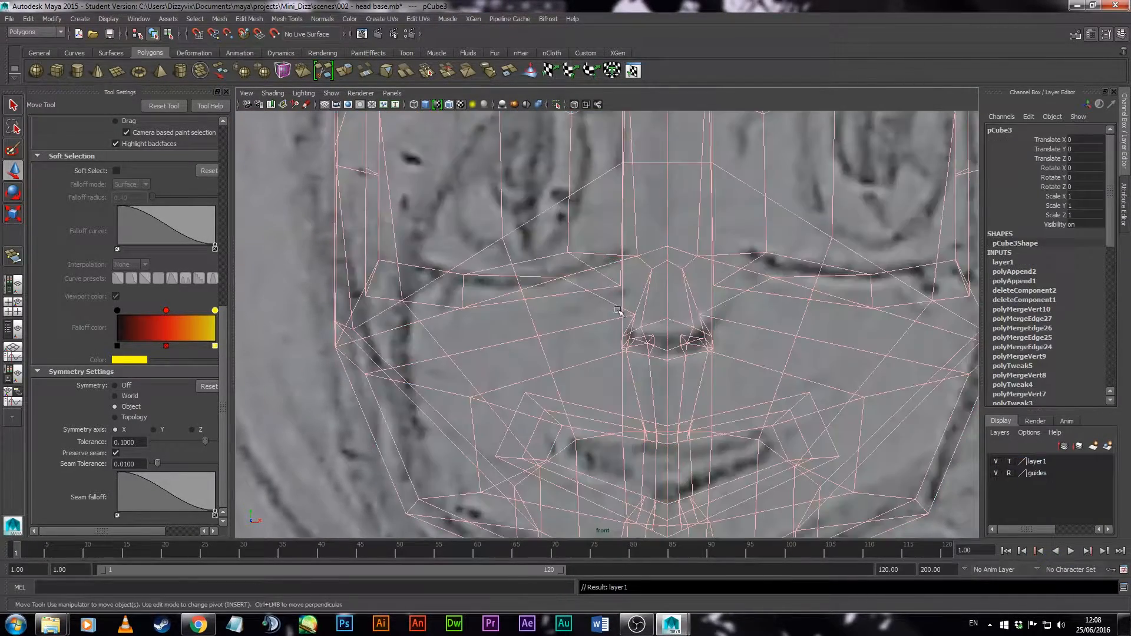
Try to select nose vertices with the head's layer switched between template and normal, leaving it in normal display
click(677, 295)
right_click(677, 298)
click(1009, 461)
click(1009, 462)
right_drag(666, 289, 618, 288)
drag(658, 247, 696, 279)
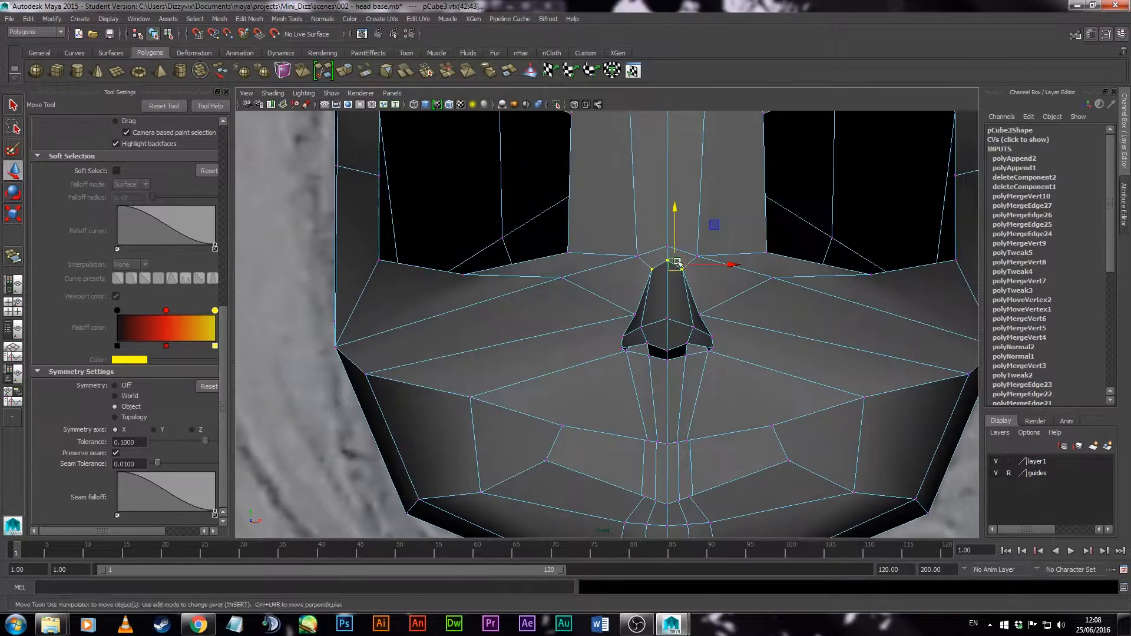
click(1009, 461)
click(648, 231)
click(1009, 462)
click(1010, 462)
Raise the Transparency of the head's lambert1 material to make the head semi-transparent over the reference sketch
scroll(775, 328, up, 2)
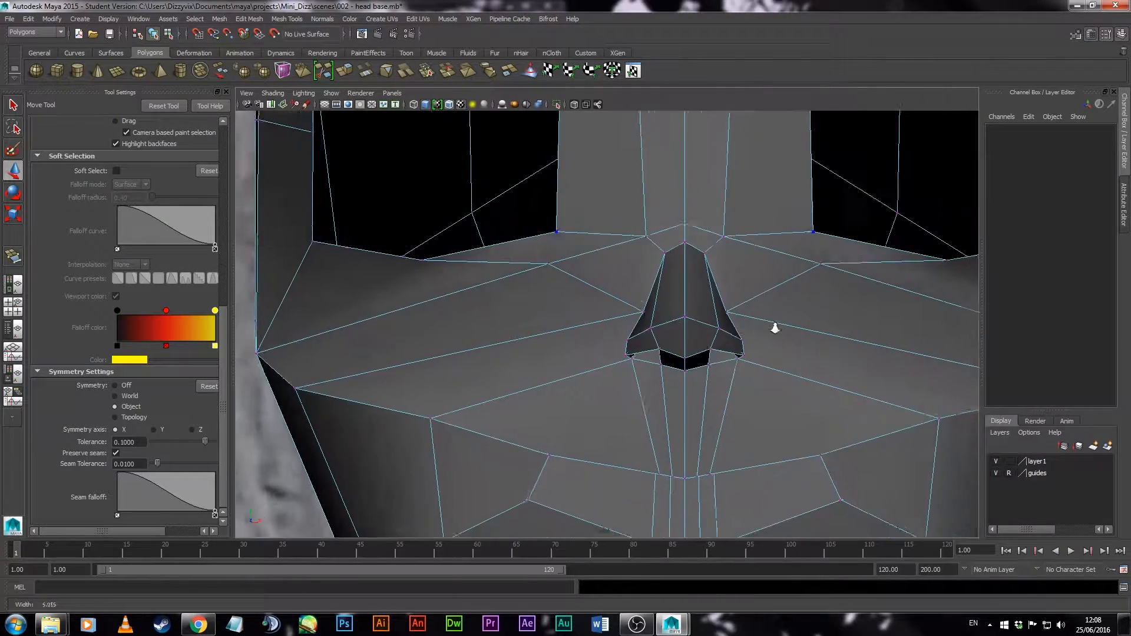
click(1124, 204)
right_drag(766, 312, 798, 283)
click(792, 295)
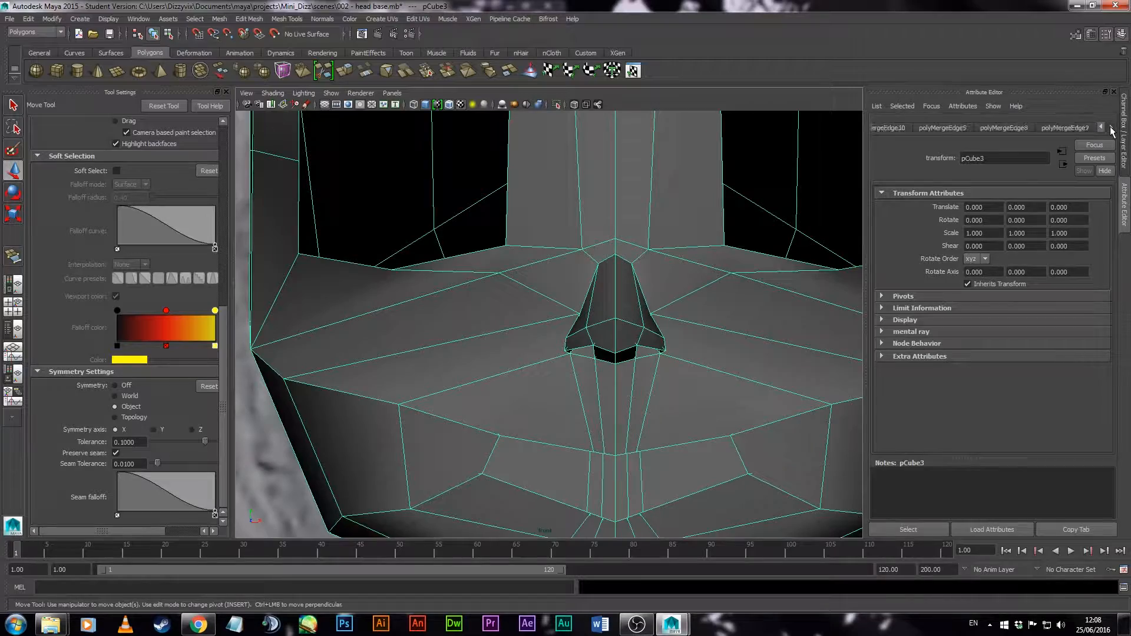
click(1110, 127)
click(1076, 127)
drag(1009, 274, 1055, 273)
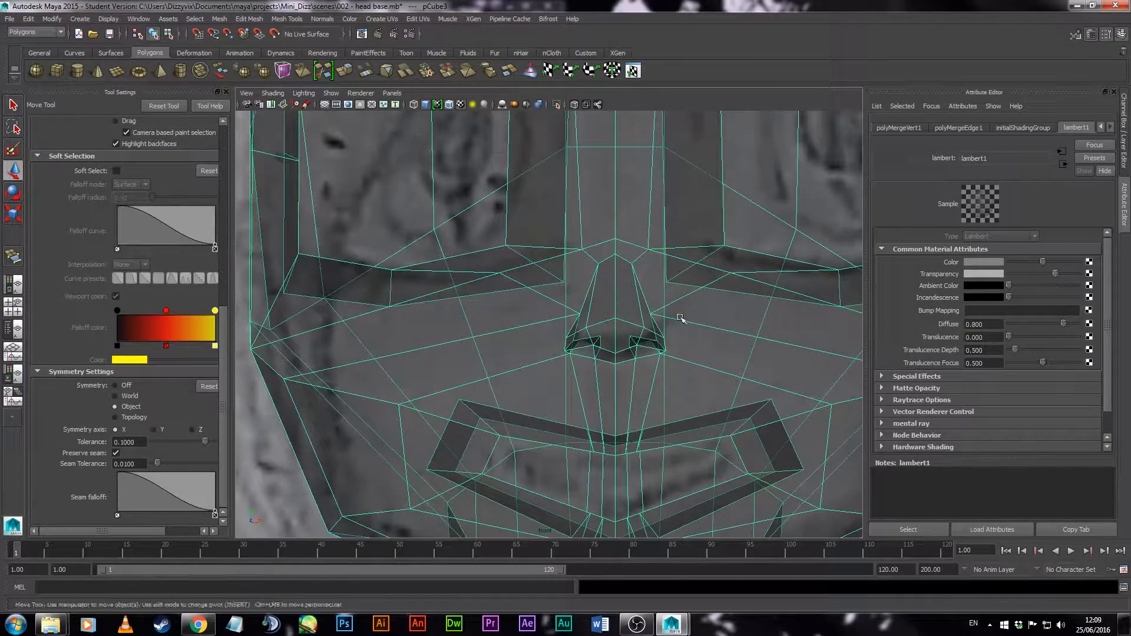
Undo the head material's transparency change and return to the four-view layout with the nose in sight
key(ctrl+z)
key(space)
key(space)
alt+drag(756, 298, 580, 330)
key(space)
alt+middle_drag(718, 424, 695, 442)
Turn on Soft Select and pull the centre vertex at the top of the nose forward
right_drag(783, 206, 736, 207)
scroll(749, 210, up, 3)
click(768, 174)
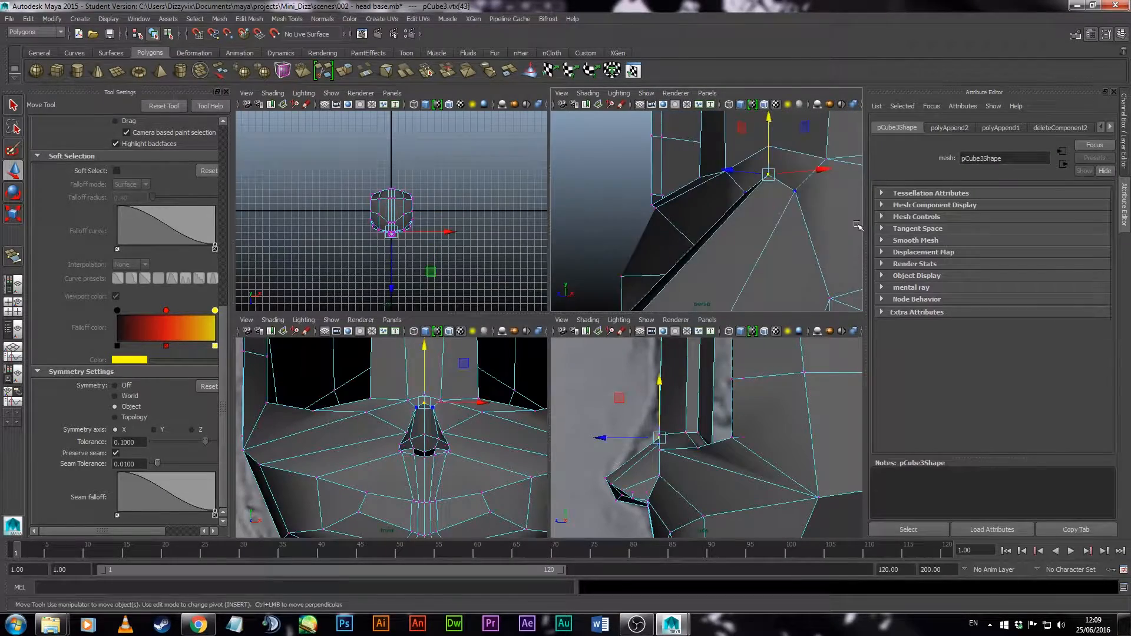
key(b)
drag(722, 171, 696, 172)
scroll(707, 182, down, 3)
Select the centre edge at the nose bridge and raise it with soft selection
right_drag(737, 182, 736, 145)
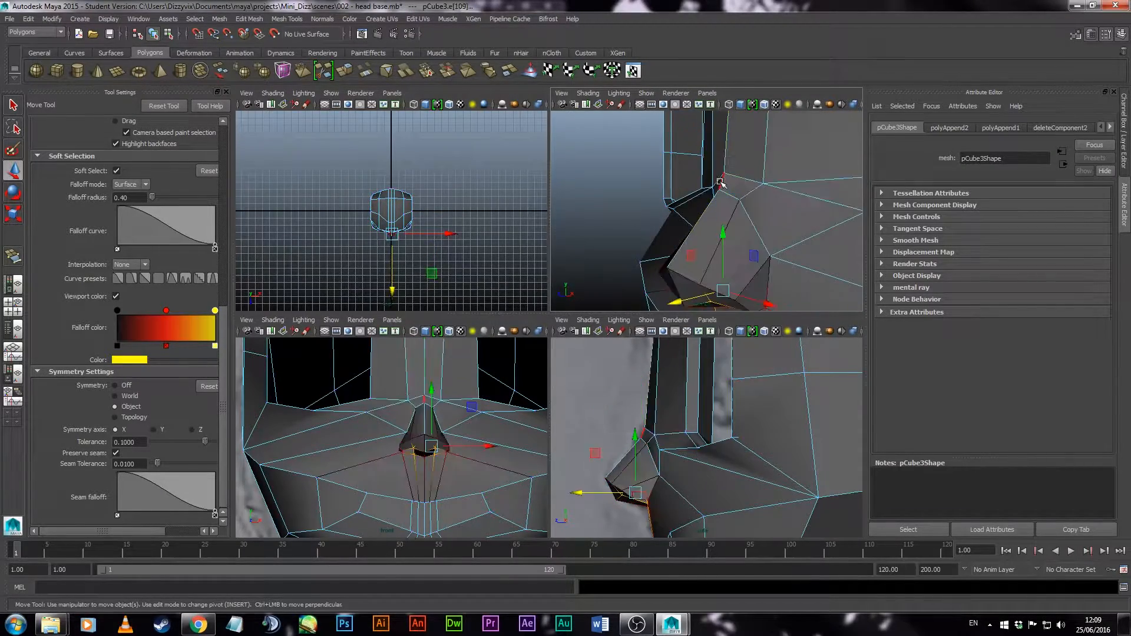
click(720, 182)
drag(722, 120, 723, 88)
alt+middle_drag(721, 93, 717, 242)
alt+right_drag(717, 243, 681, 232)
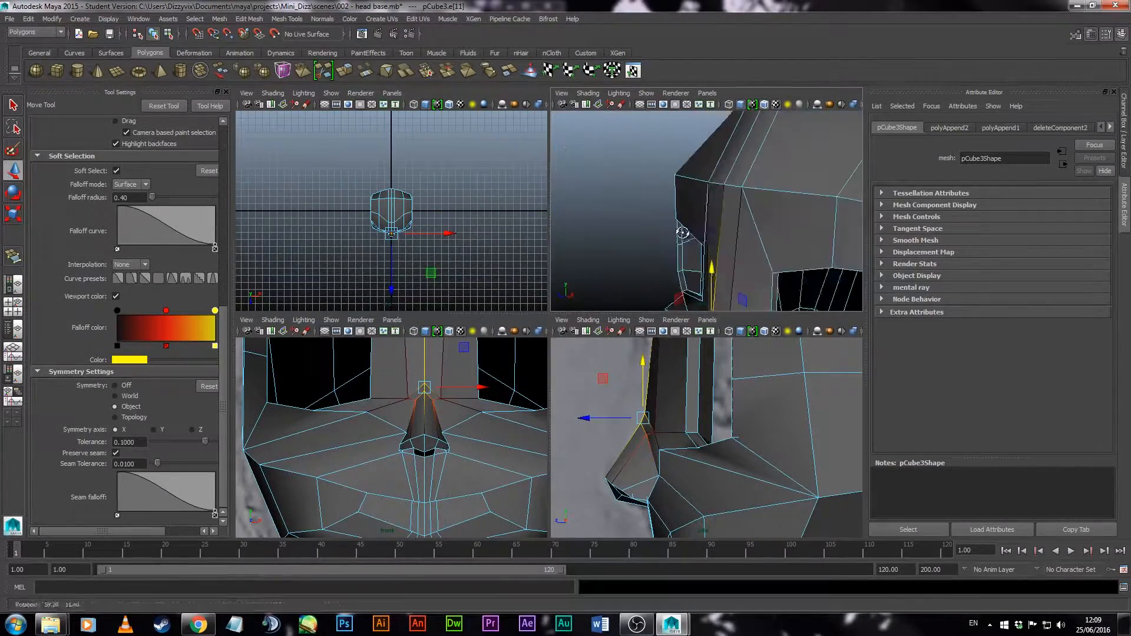
Adjust the brow vertices above the nose in the side view against the sketch, then undo the last move
right_drag(725, 189, 677, 189)
click(723, 185)
click(677, 195)
key(ctrl+z)
alt+middle_drag(697, 348, 701, 532)
drag(664, 406, 665, 442)
click(668, 407)
alt+drag(700, 269, 796, 296)
drag(666, 438, 651, 463)
key(ctrl+z)
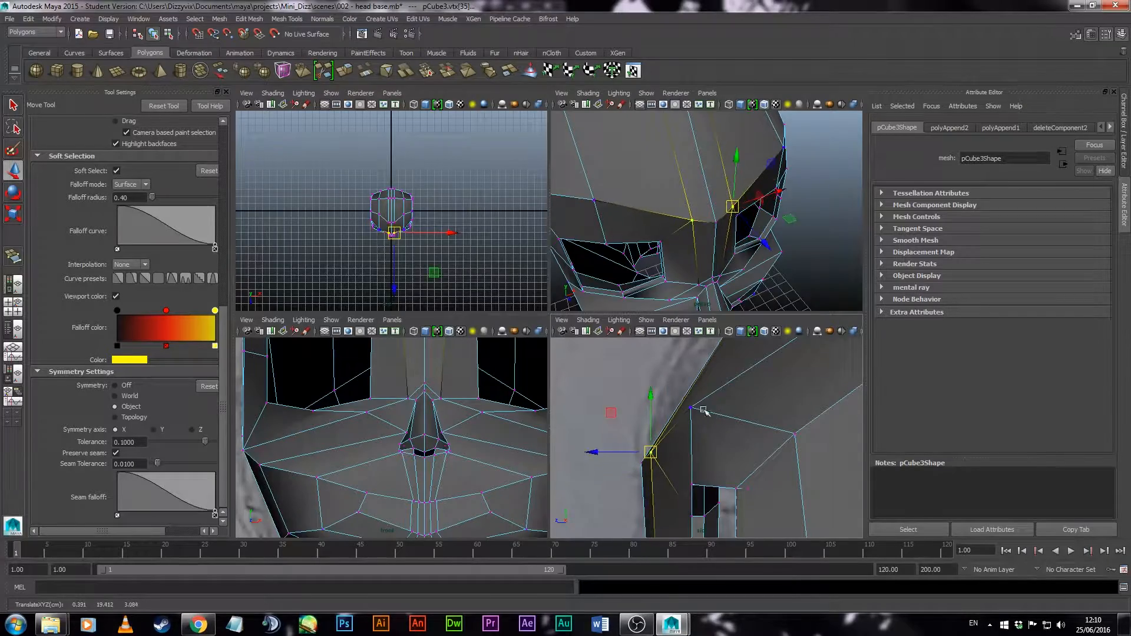
Examine the forehead, brow and nose bridge from the side and front
click(784, 125)
alt+drag(771, 235, 881, 333)
alt+drag(765, 276, 646, 305)
alt+drag(807, 236, 683, 254)
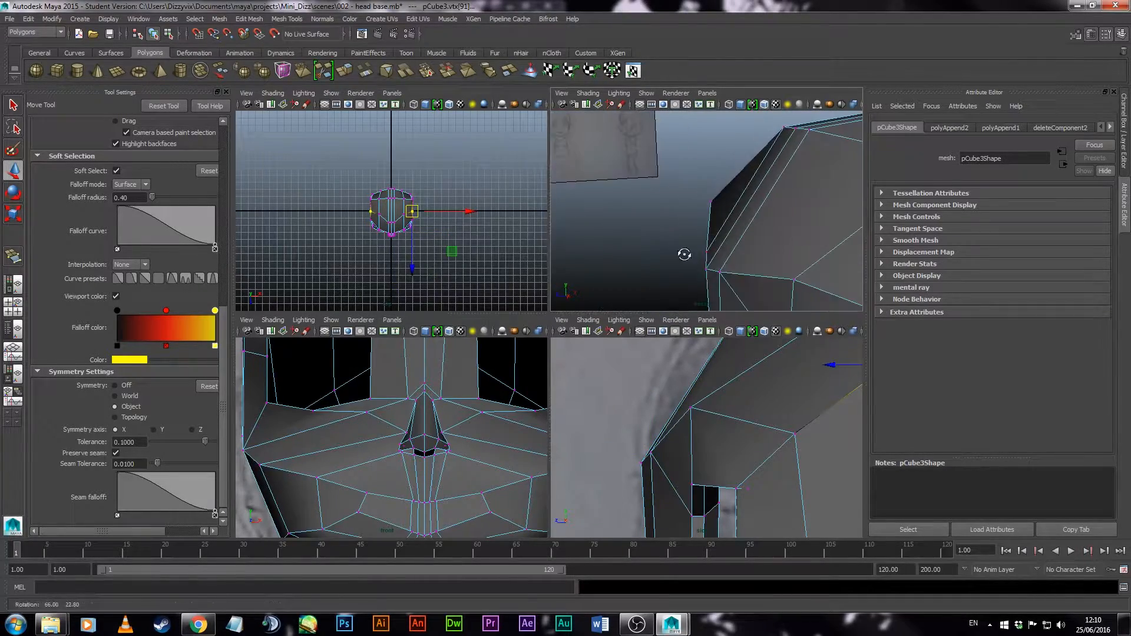
alt+drag(683, 430, 700, 441)
alt+right_drag(701, 442, 671, 429)
alt+drag(678, 259, 825, 241)
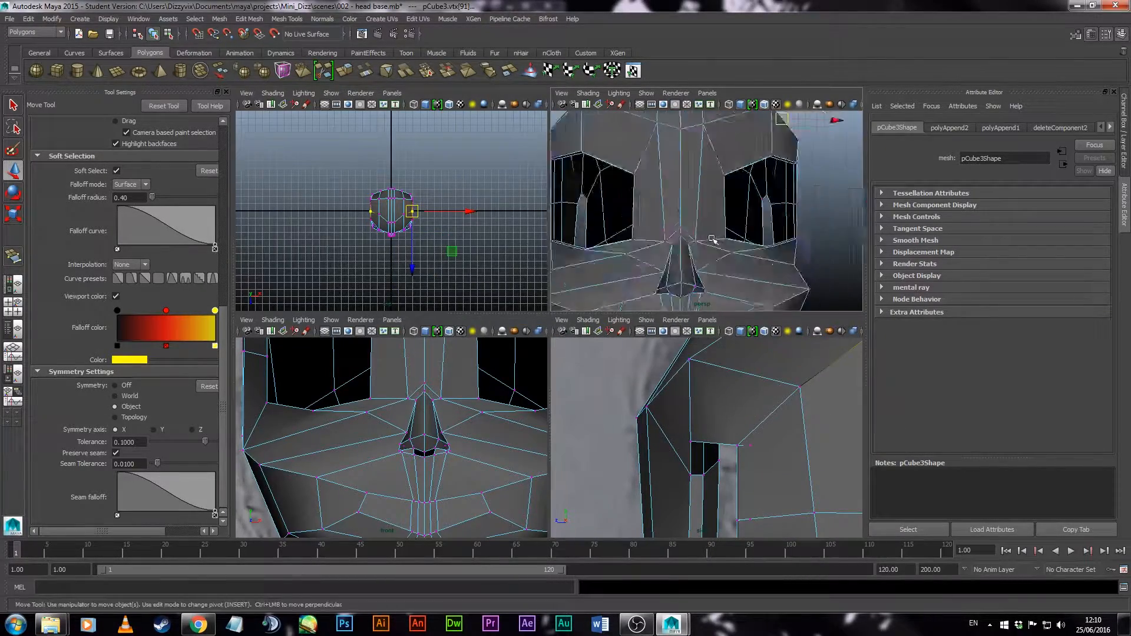
alt+right_drag(712, 238, 783, 259)
Turn off Soft Select and raise the centre vertex just above the nose bridge
click(644, 252)
key(ctrl+z)
key(b)
drag(644, 194, 644, 172)
alt+middle_drag(718, 479, 710, 382)
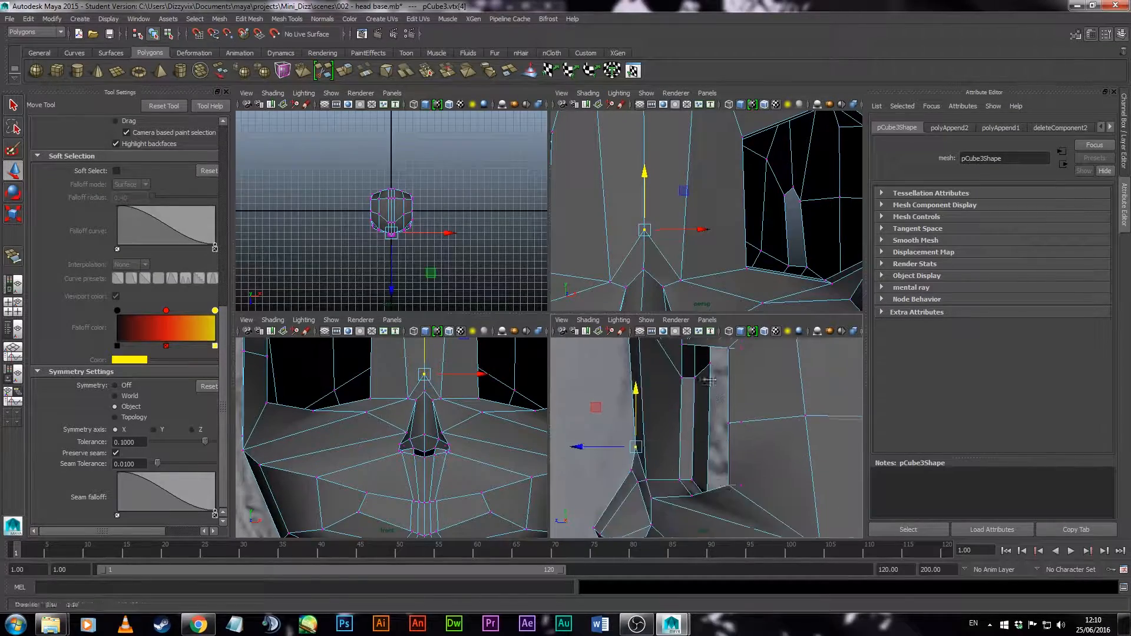
alt+right_drag(801, 501, 686, 412)
alt+drag(686, 413, 682, 411)
alt+right_drag(707, 259, 607, 188)
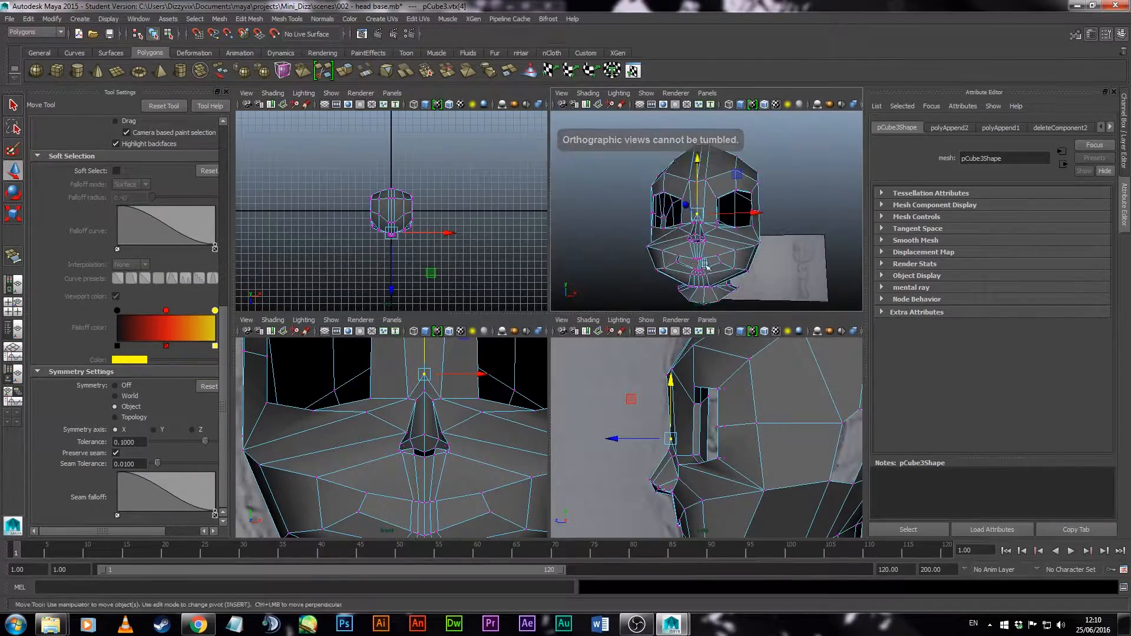
Preview the head smoothed and examine the mouth corner and cheek close up in the perspective view
key(3)
click(779, 249)
alt+drag(780, 250, 789, 229)
click(772, 212)
key(space)
alt+drag(757, 330, 719, 294)
alt+middle_drag(671, 294, 650, 306)
alt+right_drag(650, 306, 753, 353)
Return to the low-poly display, turn symmetry off and delete the cheek face beside the character's right mouth corner
click(506, 456)
right_drag(506, 455, 501, 500)
click(507, 459)
key(1)
click(474, 453)
click(115, 385)
click(471, 445)
key(Delete)
Bridge the opposite edges of the hole beside the mouth corner with Append to Polygon and check it smoothed
click(287, 19)
click(312, 46)
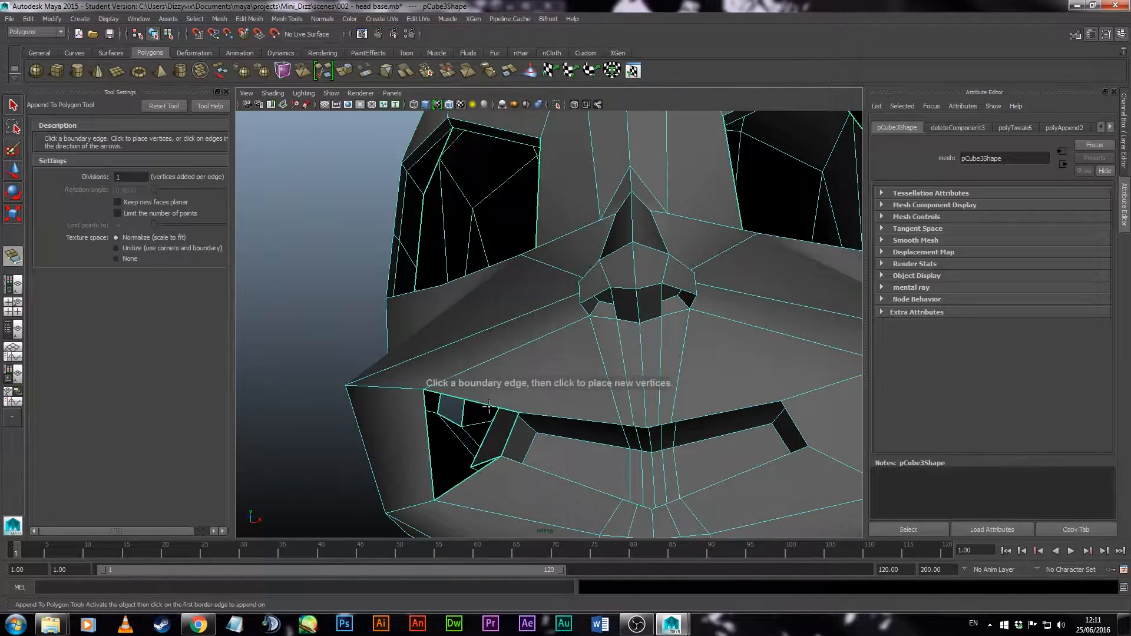
click(429, 445)
click(509, 436)
key(Return)
key(3)
alt+drag(608, 515, 554, 395)
alt+right_drag(553, 395, 645, 357)
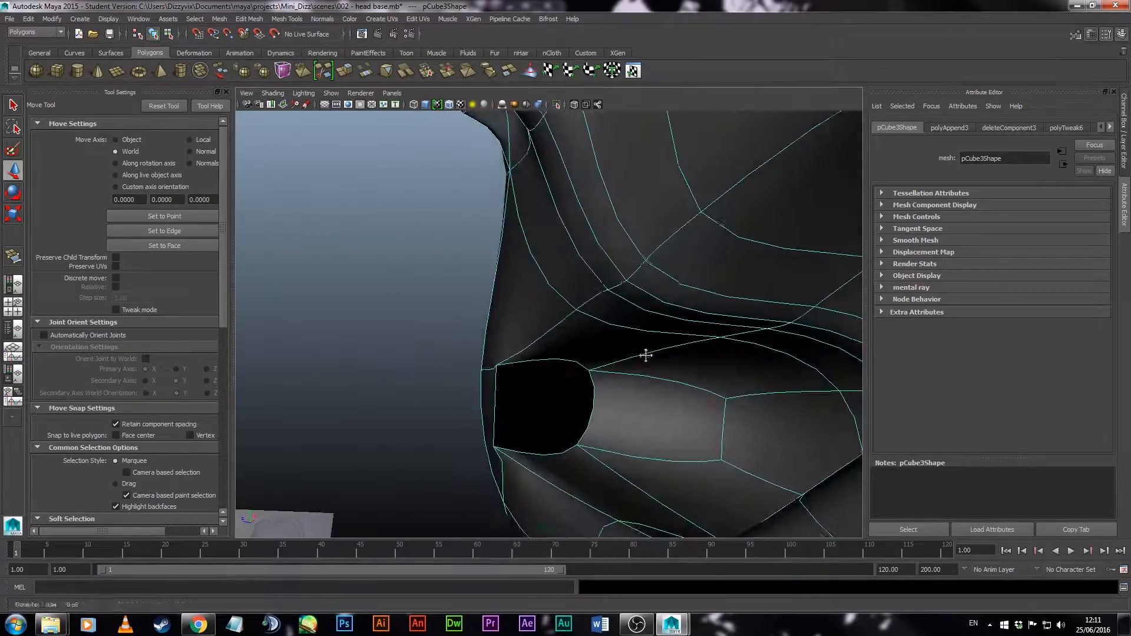
Fill the remaining hole beside the mouth corner with another appended polygon and check the smoothed mouth
key(1)
alt+drag(630, 399, 631, 406)
right_drag(535, 356, 534, 383)
click(286, 19)
click(312, 45)
click(538, 449)
click(541, 368)
key(Return)
key(3)
alt+drag(679, 462, 654, 412)
key(1)
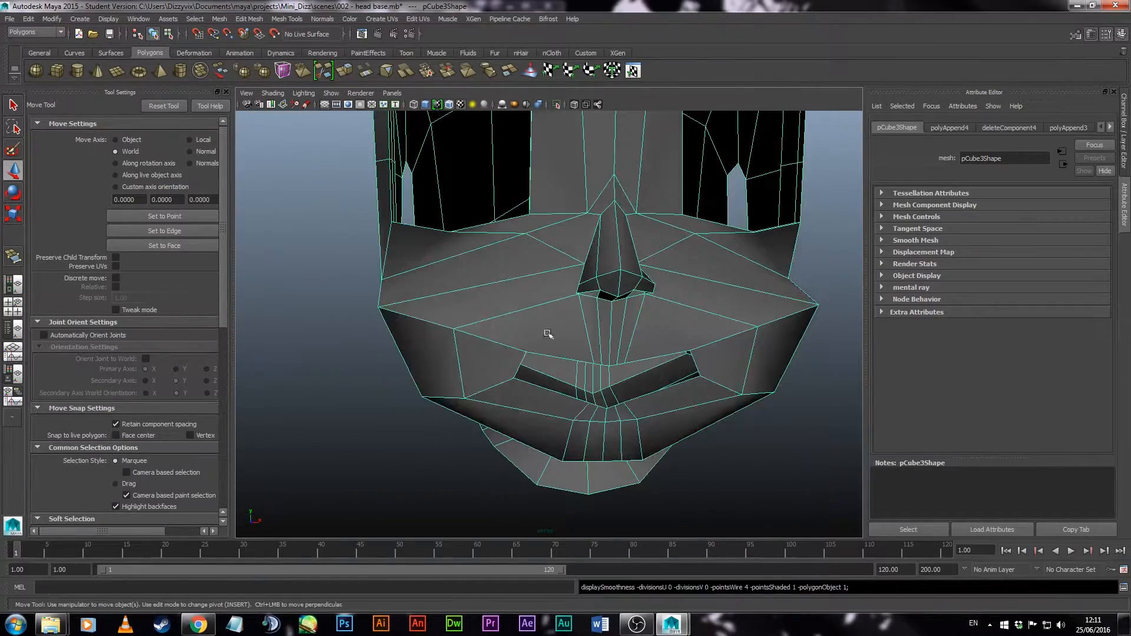
Set symmetry back to Object on the X axis and adjust the outer cheek vertices sideways in the front view
right_drag(428, 304, 383, 304)
scroll(161, 438, down, 4)
scroll(161, 439, down, 3)
alt+drag(397, 323, 422, 321)
click(362, 279)
key(space)
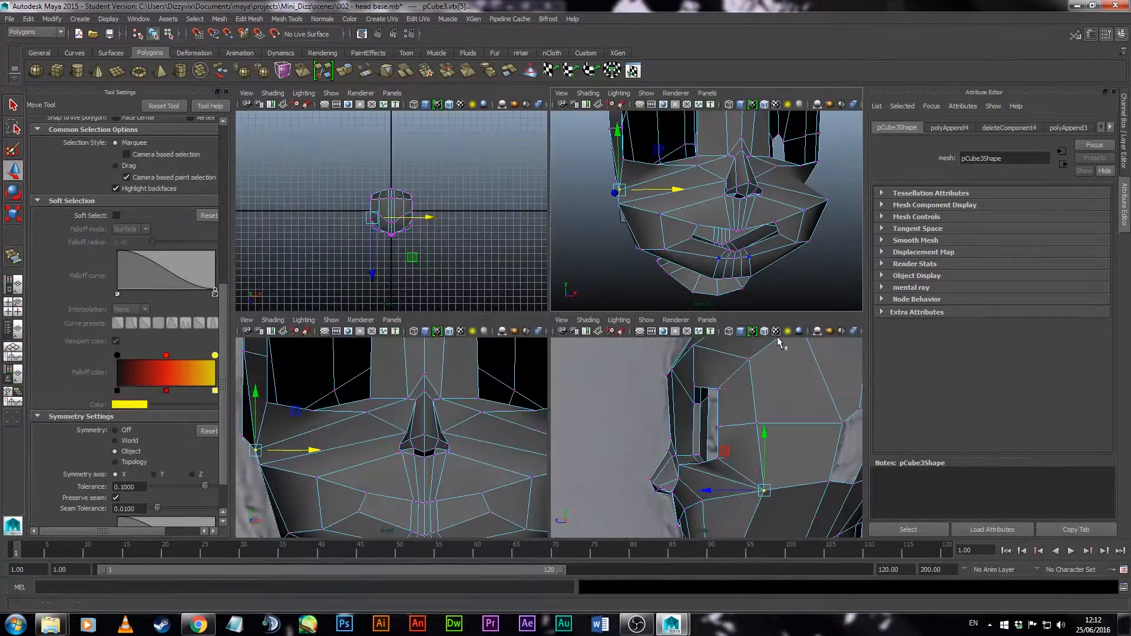
scroll(266, 412, up, 3)
drag(330, 409, 331, 409)
Move the lower jaw vertices slightly inward and farther back in the side view
alt+drag(771, 204, 433, 177)
click(682, 244)
alt+drag(712, 235, 696, 318)
drag(618, 290, 626, 286)
alt+middle_drag(773, 461, 722, 363)
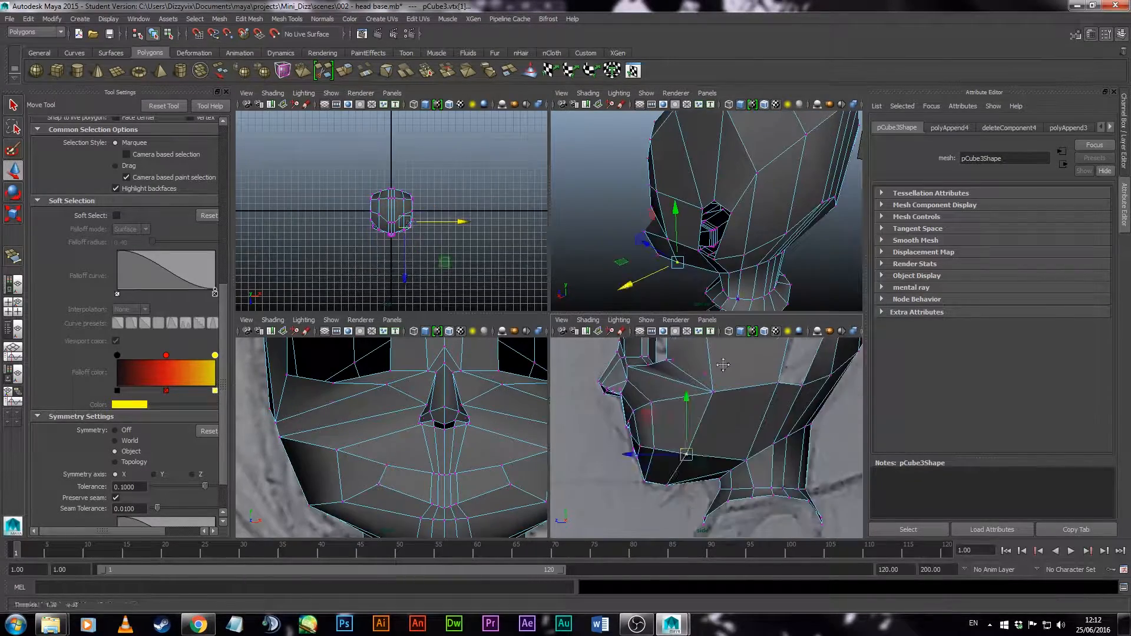
drag(687, 455, 713, 454)
alt+drag(713, 276, 836, 248)
Shift the outer cheek vertex slightly backward in the side view
alt+middle_drag(720, 397, 733, 463)
click(726, 459)
drag(726, 459, 735, 459)
click(664, 469)
scroll(737, 223, up, 5)
Adjust the vertices around the eye socket's inner rim and the cheek below it, working from inside the head
alt+drag(736, 217, 471, 192)
alt+middle_drag(647, 230, 702, 244)
drag(718, 440, 720, 437)
click(648, 209)
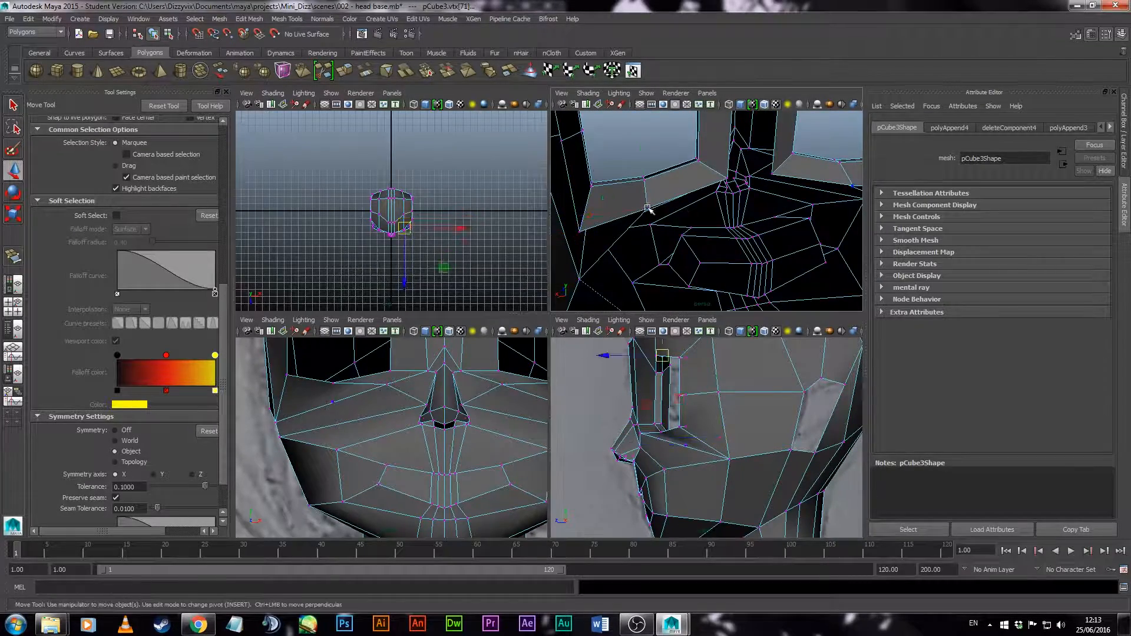
drag(630, 444, 636, 444)
click(579, 279)
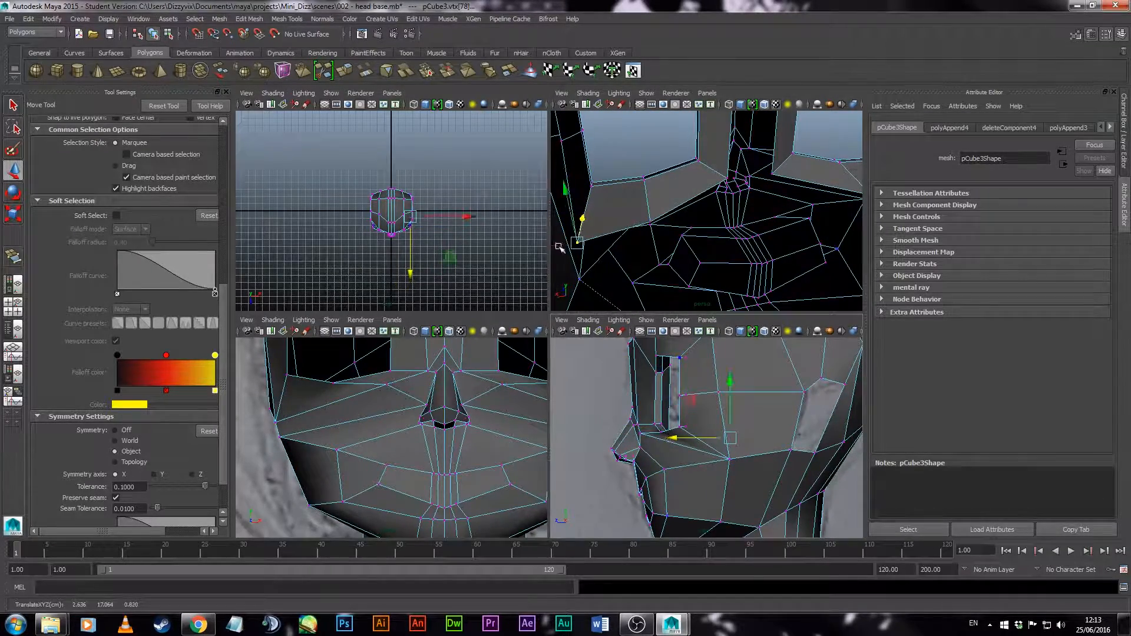
click(592, 187)
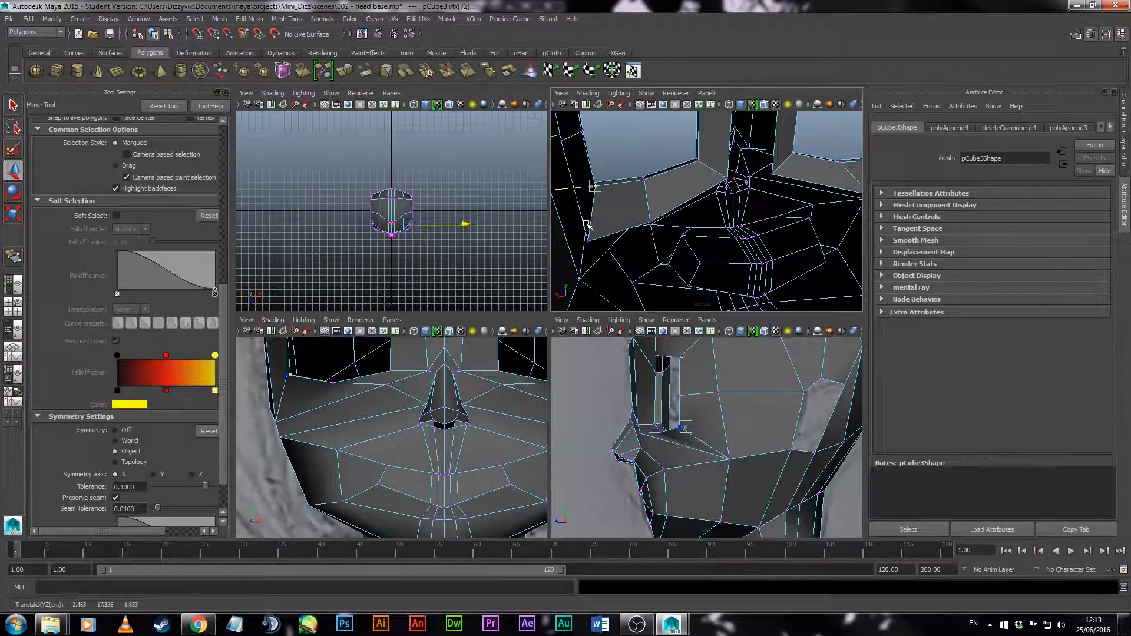
drag(687, 381, 686, 380)
alt+drag(659, 299, 639, 265)
click(592, 155)
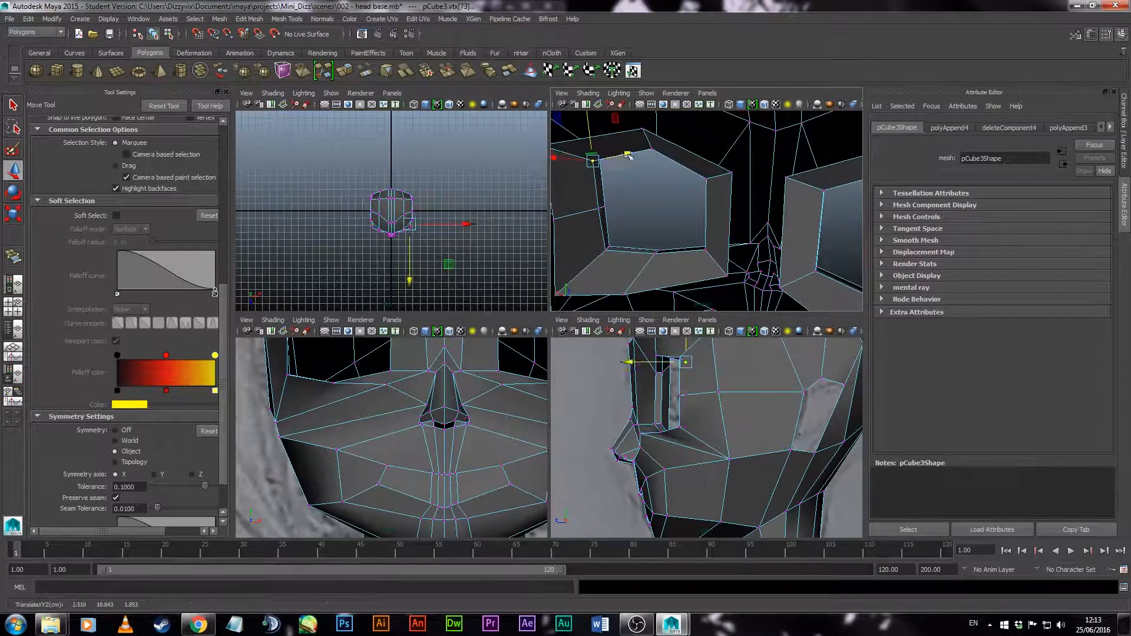
Frame the whole head in the perspective view and compare its low-poly and smoothed displays
key(f)
alt+right_drag(748, 249, 695, 239)
alt+drag(695, 239, 971, 223)
key(space)
click(695, 480)
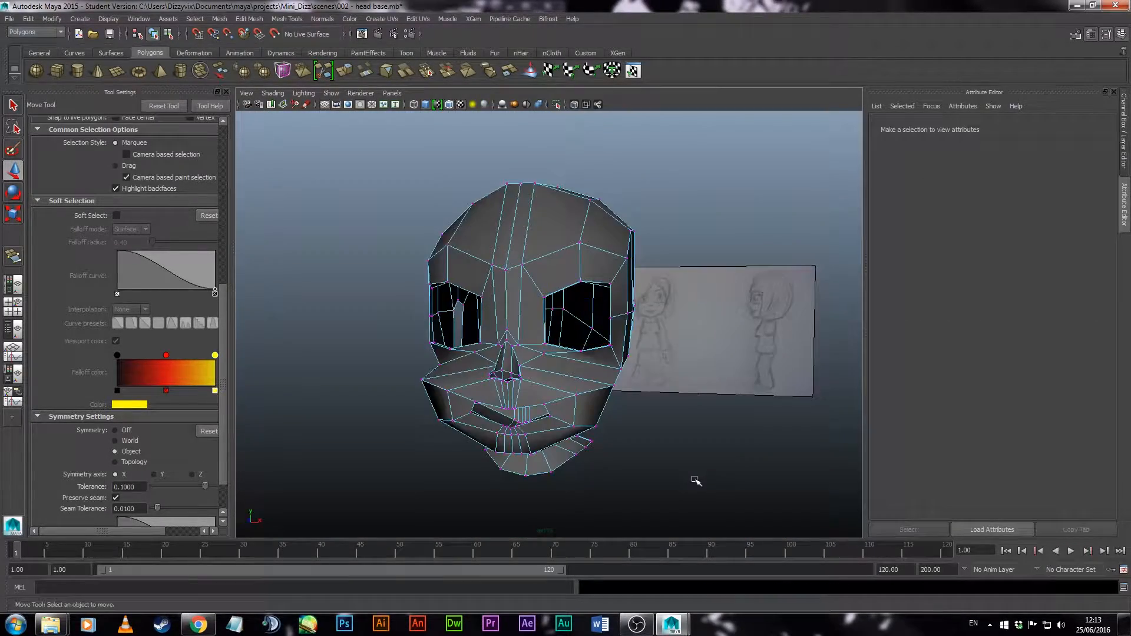
key(3)
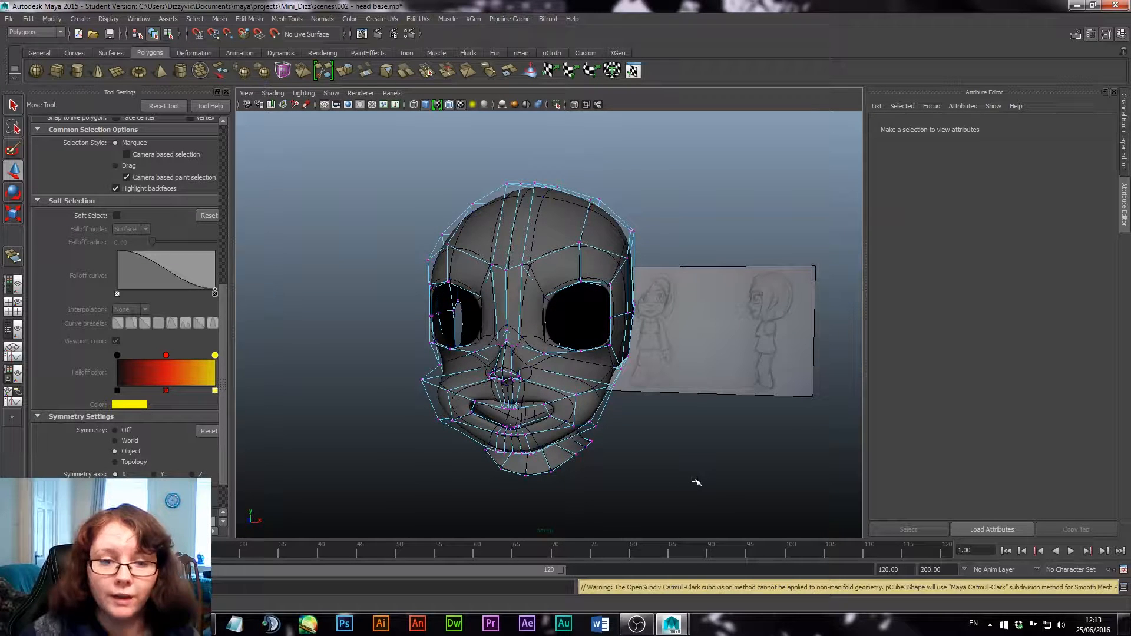
click(528, 349)
key(1)
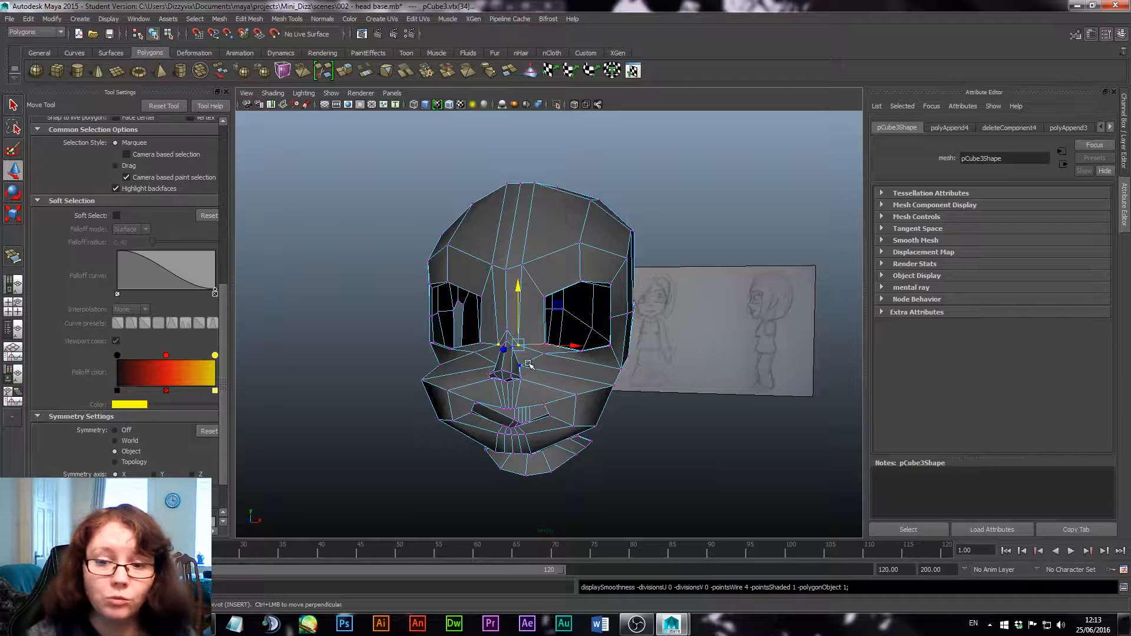
key(3)
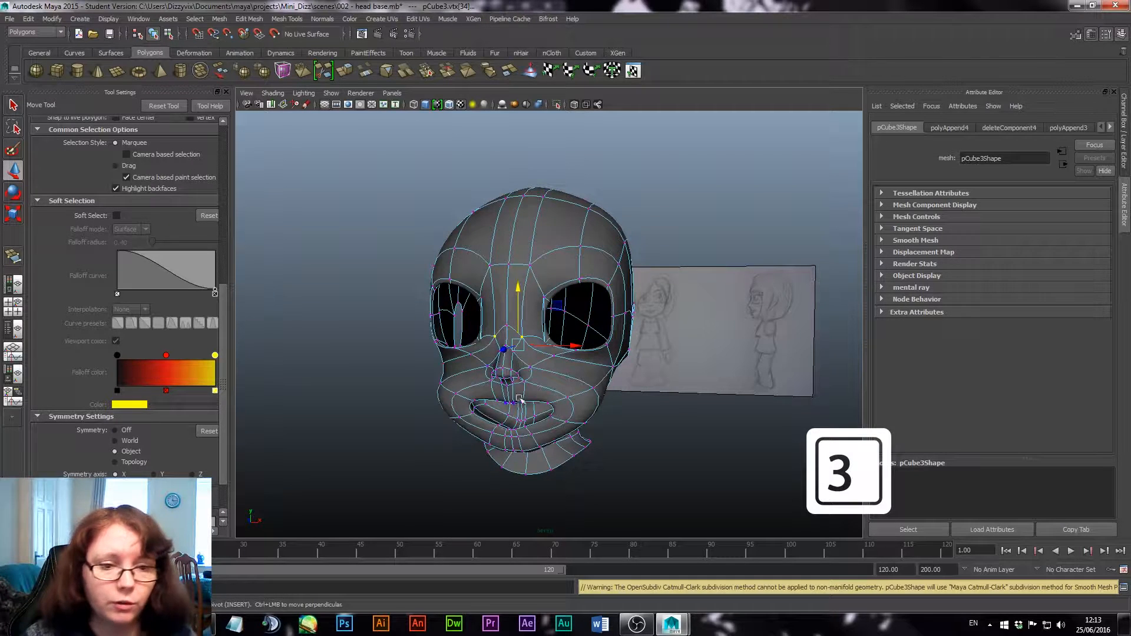
Switch to object mode, hide the wireframe on shaded and inspect the smoothed head from several angles
click(636, 449)
right_click(570, 375)
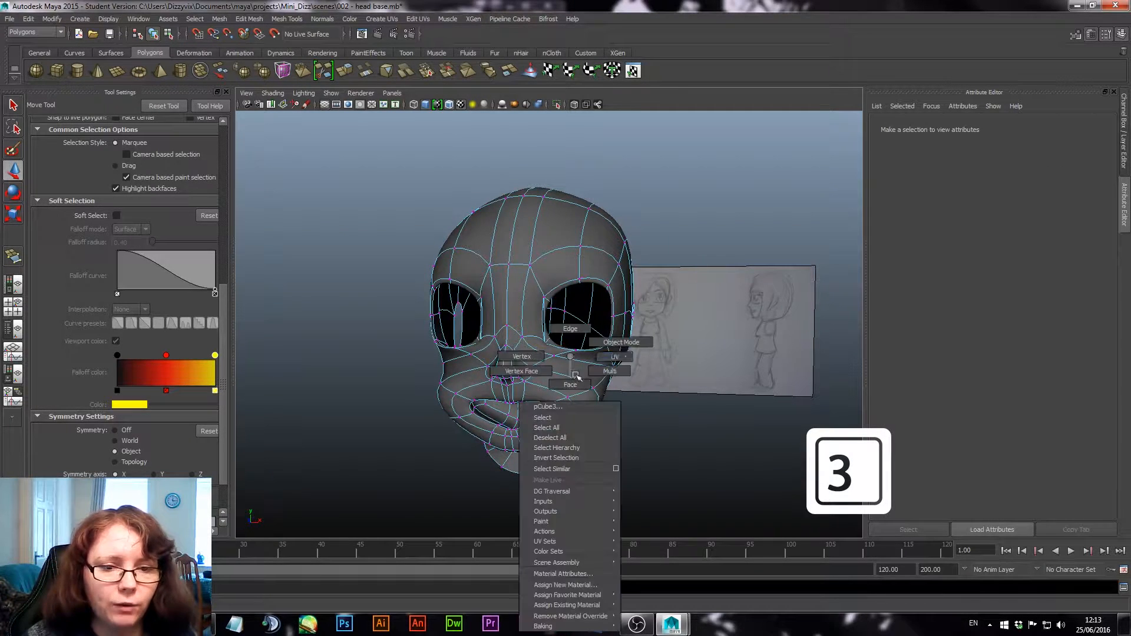
right_drag(618, 340, 618, 342)
alt+drag(606, 467, 545, 438)
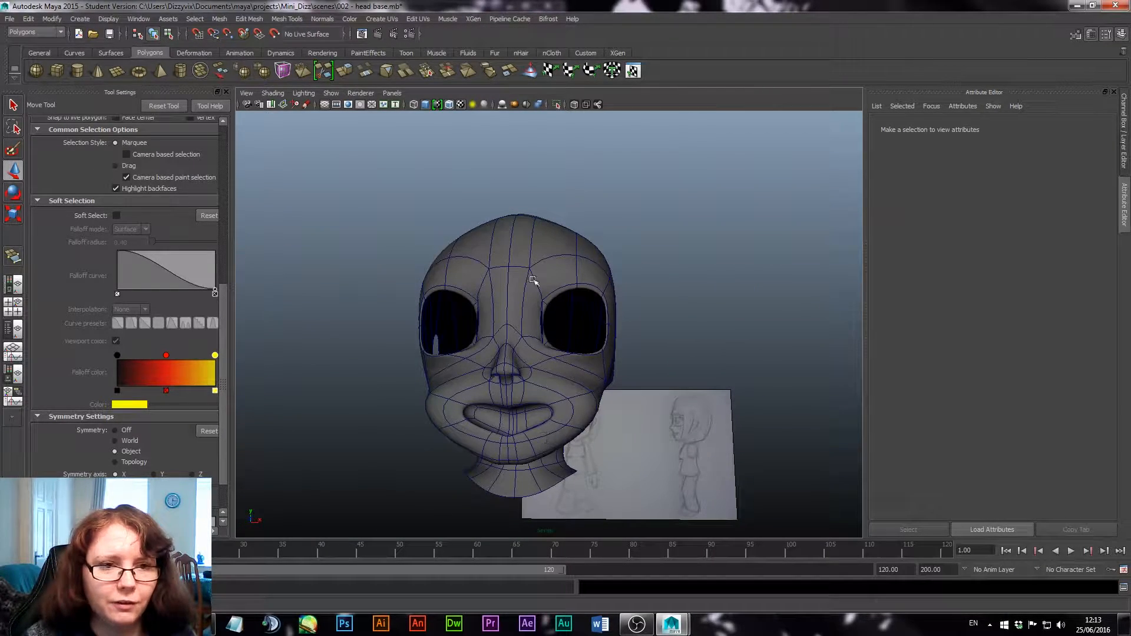
click(451, 105)
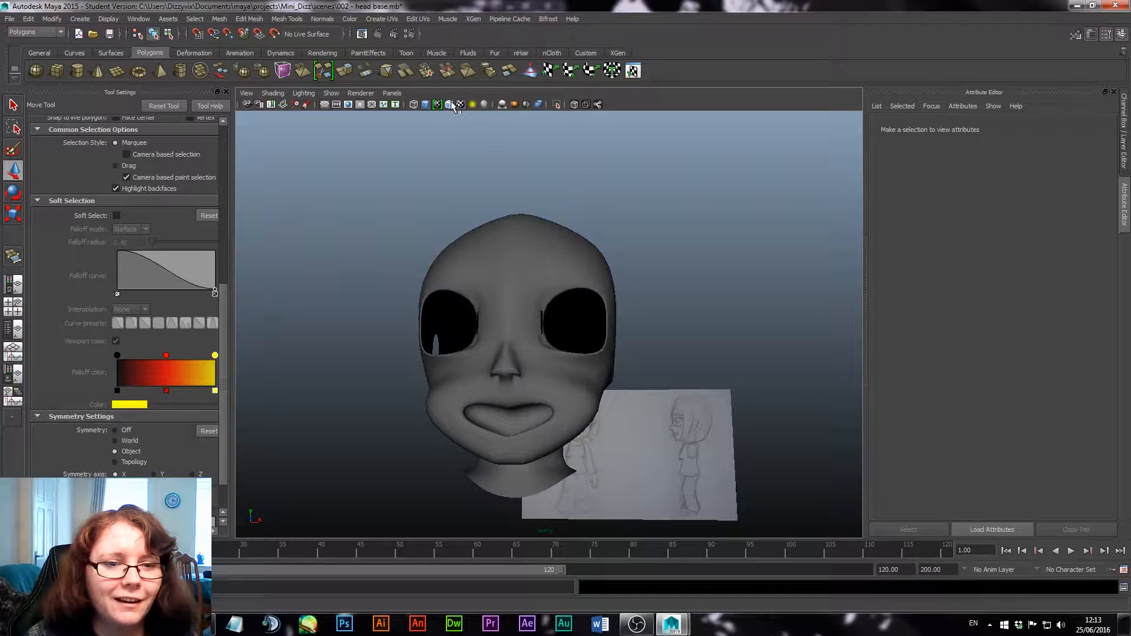
mouse_move(831, 413)
alt+mouse_down()
mouse_move(719, 441)
mouse_move(866, 404)
mouse_move(814, 423)
alt+mouse_up()
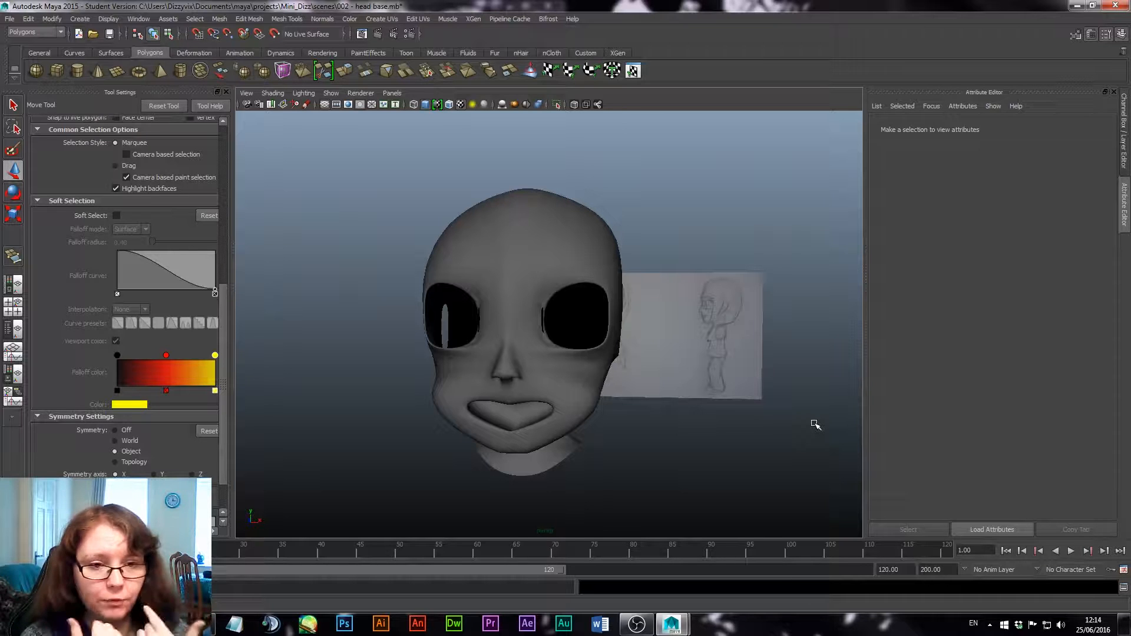
alt+drag(685, 442, 649, 449)
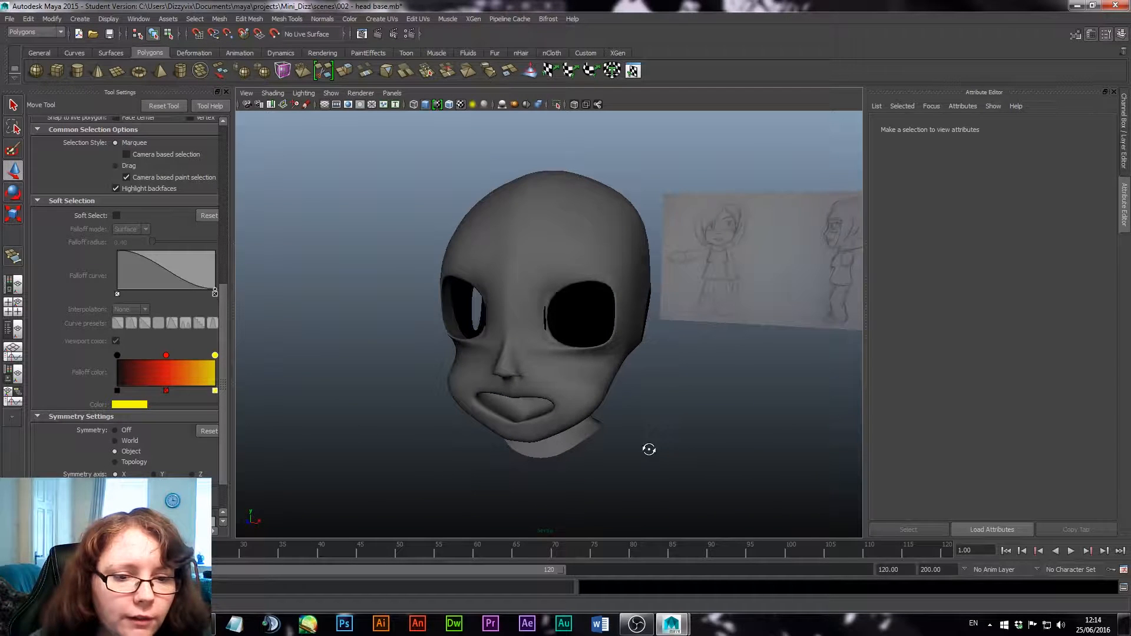
Return to the low-poly display and pull the vertical edge at the eye socket's inner corner forward
alt+right_drag(514, 292, 898, 587)
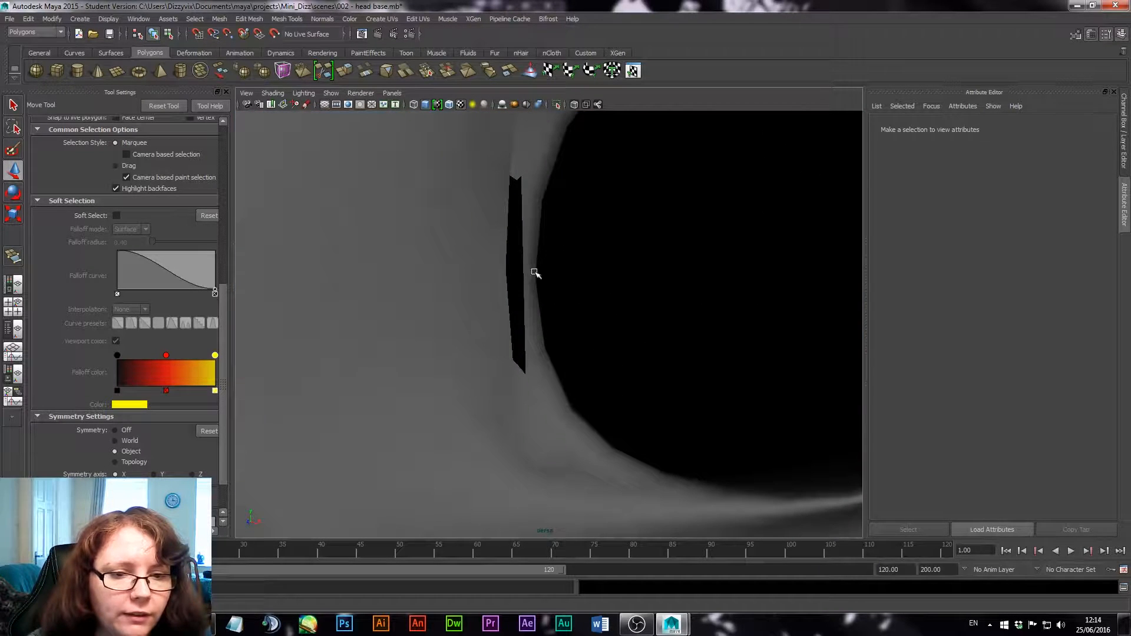
right_drag(535, 271, 506, 278)
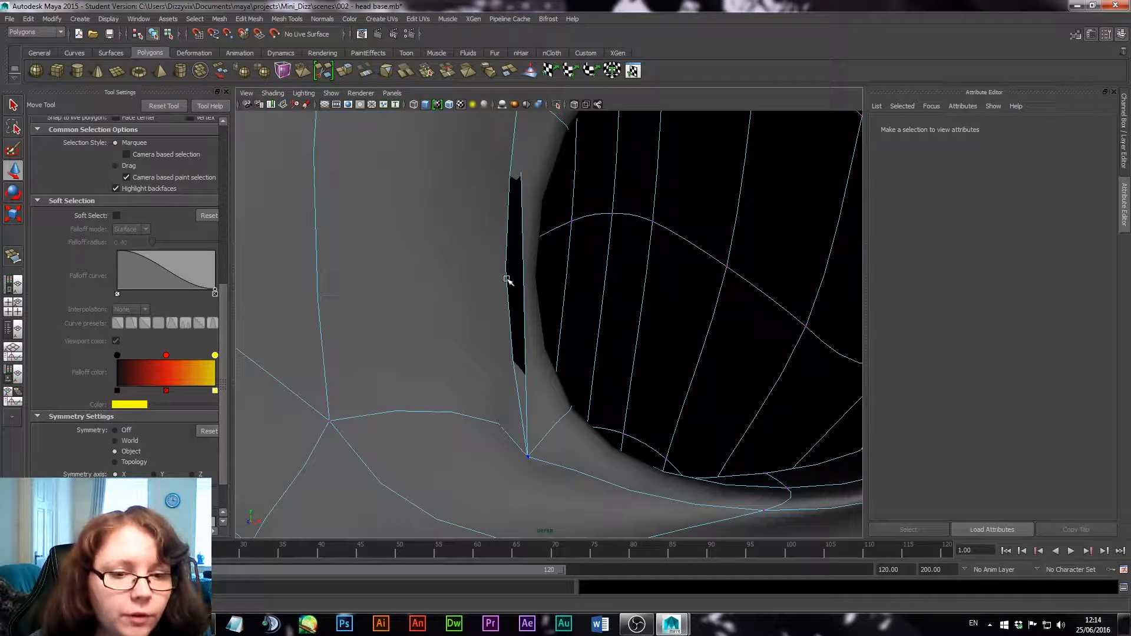
key(1)
right_click(519, 325)
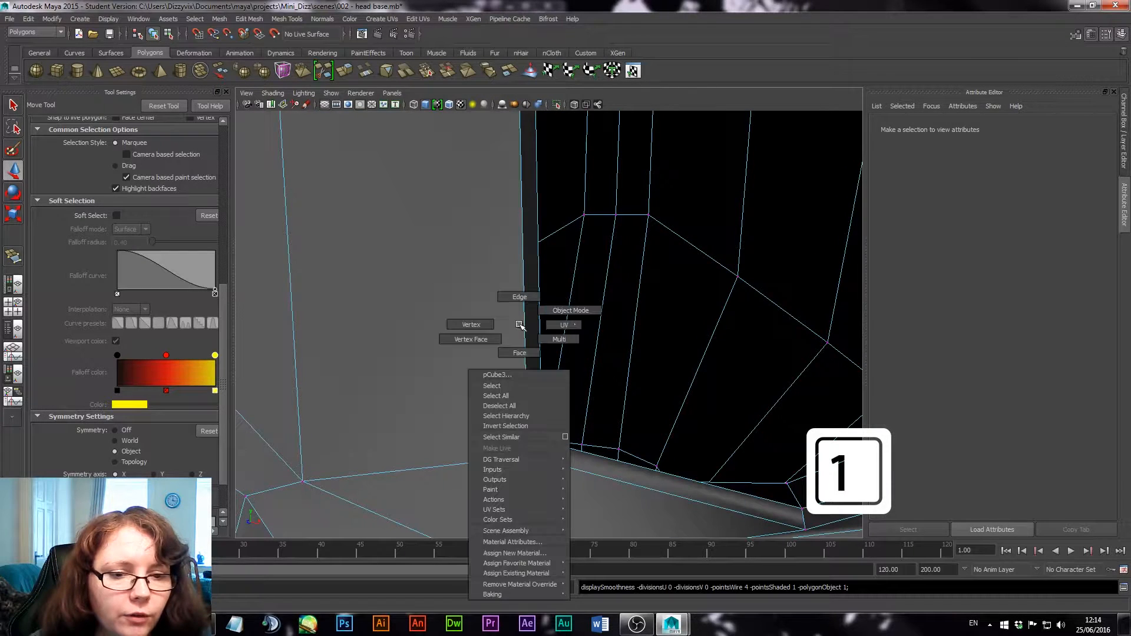
right_drag(469, 325, 519, 291)
click(520, 292)
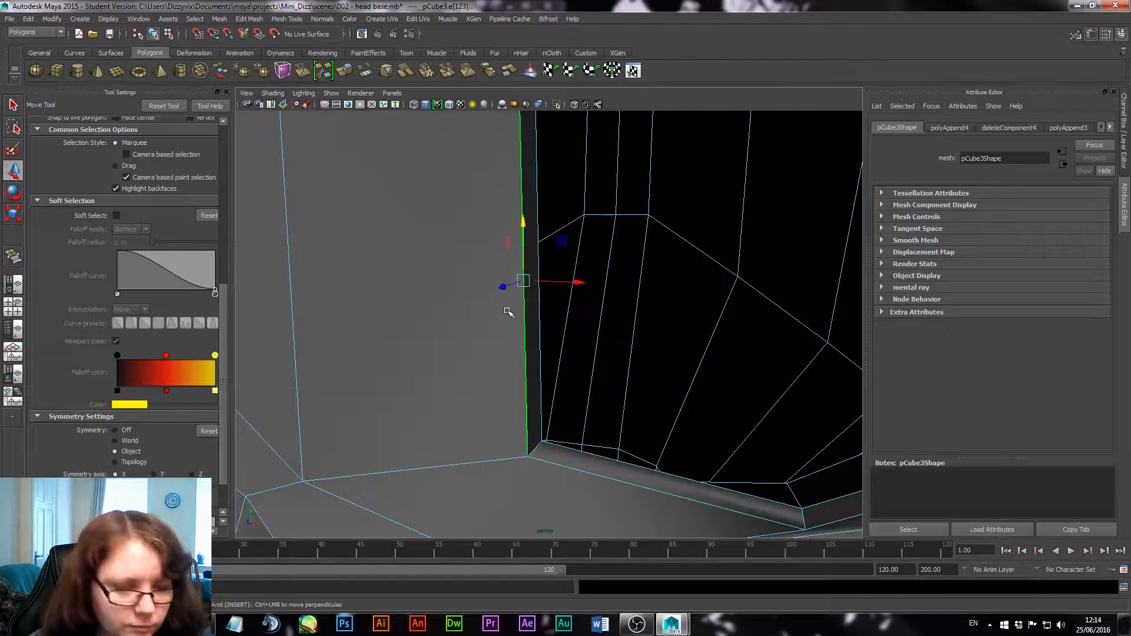
drag(505, 287, 489, 316)
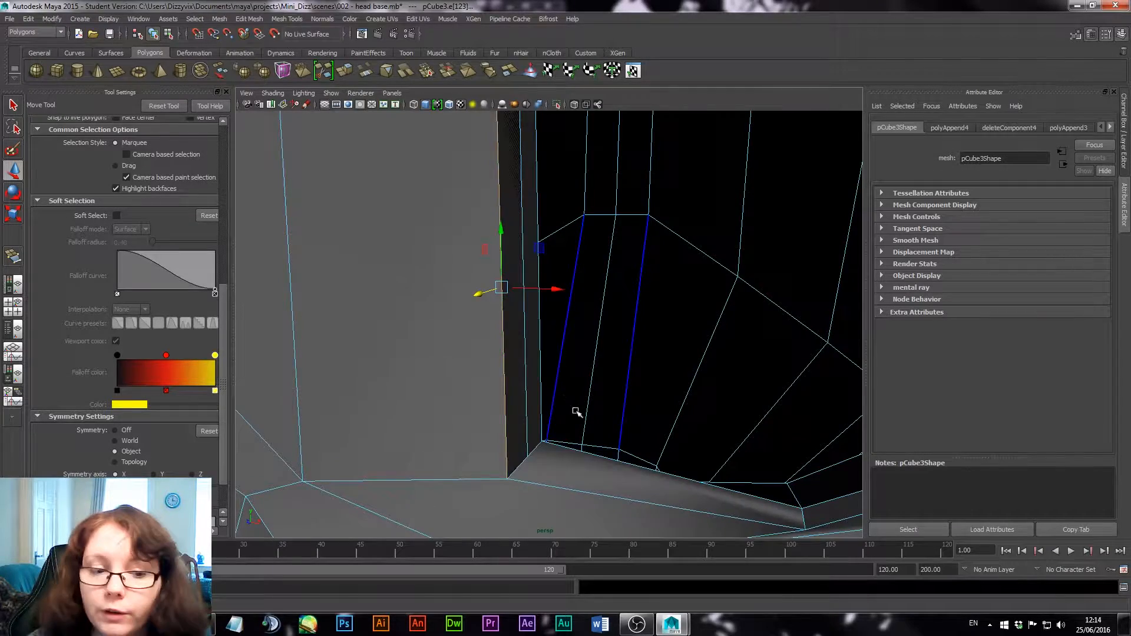
Delete the stray face behind the eye socket's inner edge and check both eye sockets smoothed
alt+drag(576, 412, 573, 358)
right_drag(575, 307, 560, 308)
click(565, 310)
key(Delete)
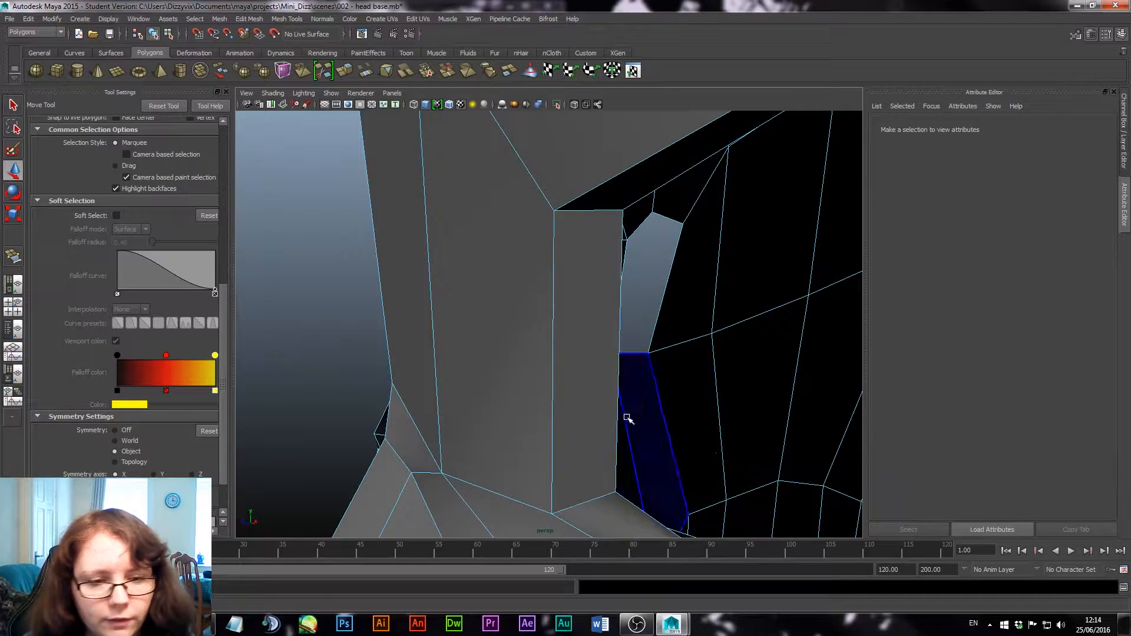
key(3)
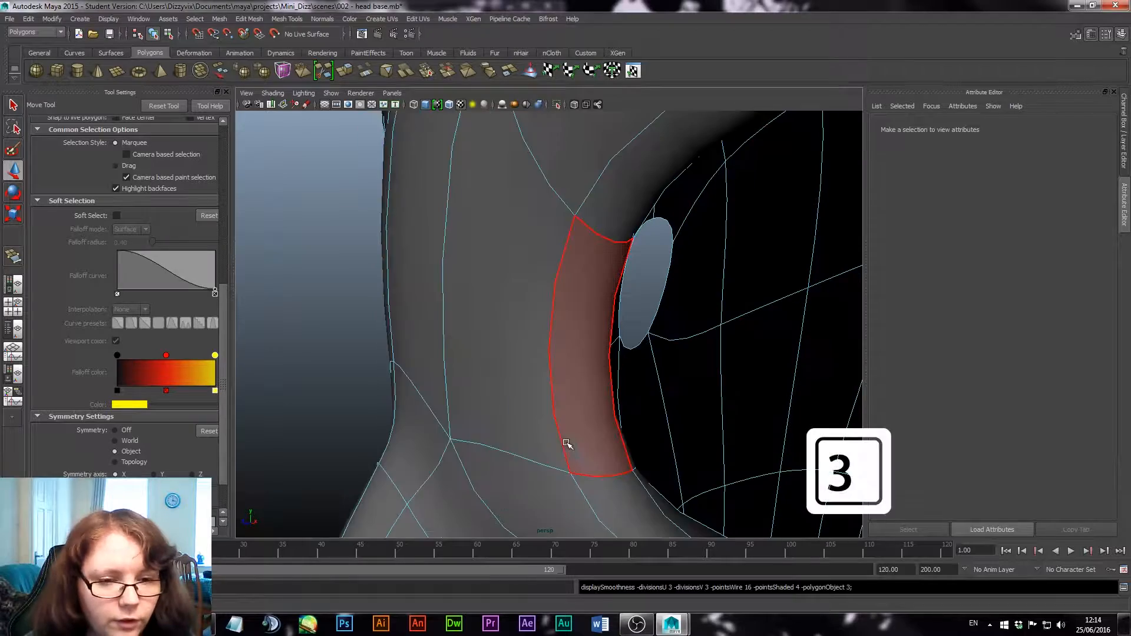
alt+drag(641, 486, 586, 376)
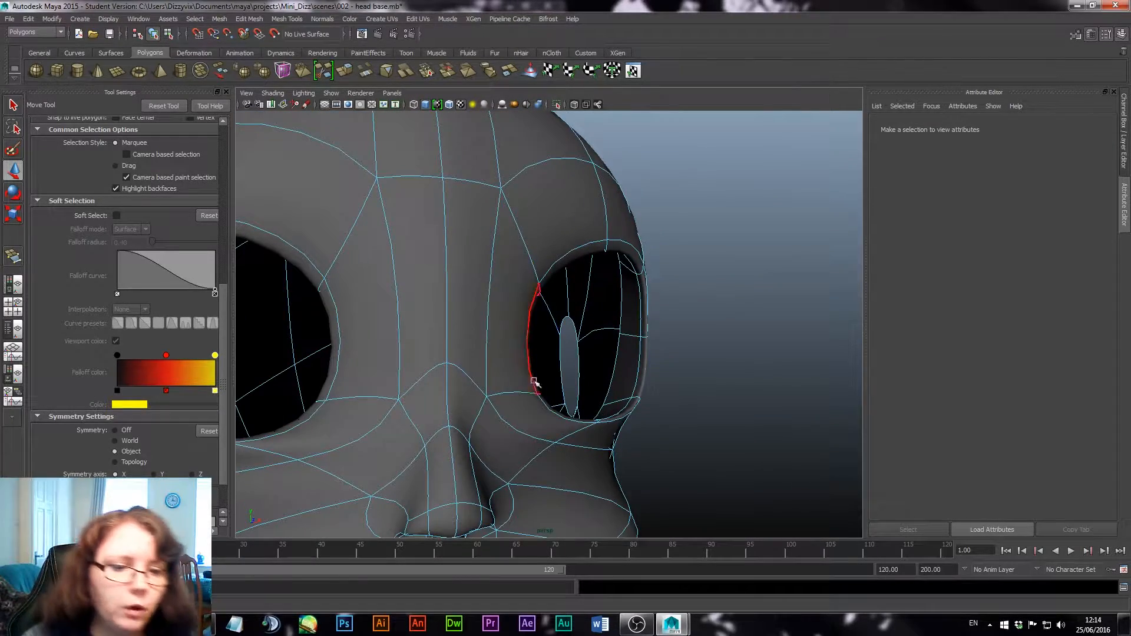
alt+middle_drag(436, 386, 573, 383)
mouse_move(573, 383)
alt+mouse_down()
mouse_move(608, 378)
mouse_move(505, 371)
mouse_move(461, 383)
mouse_move(588, 396)
mouse_move(775, 361)
mouse_move(487, 373)
mouse_move(540, 336)
mouse_move(534, 365)
mouse_move(593, 374)
mouse_move(560, 381)
alt+mouse_up()
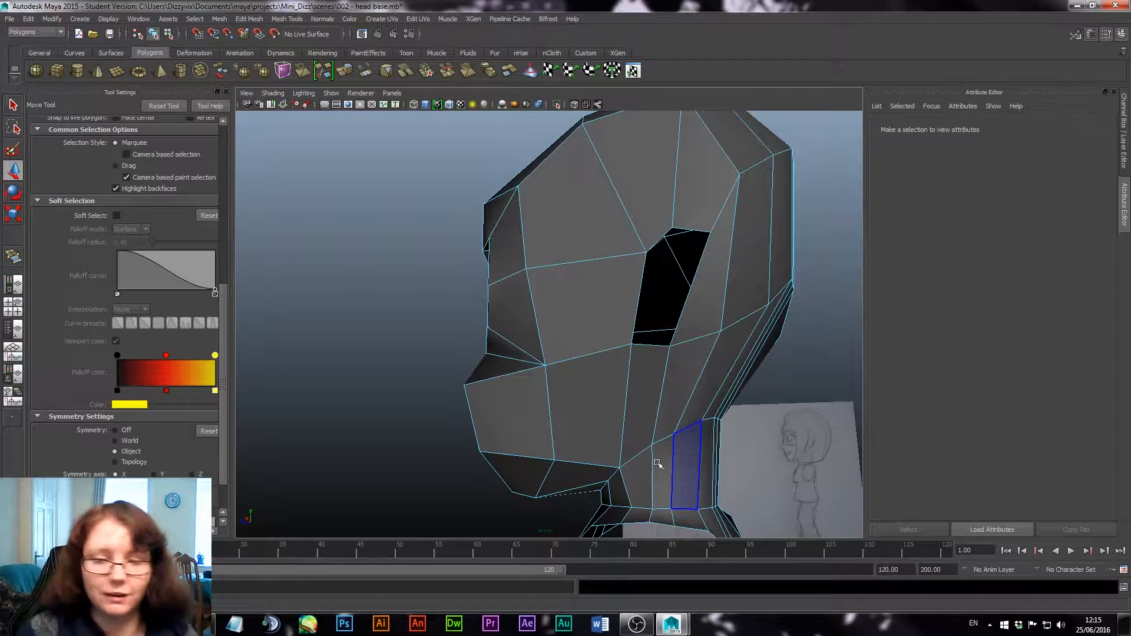
Save the scene as a new Maya Binary file named "003 - head and neck base" in the project's scenes folder
click(10, 19)
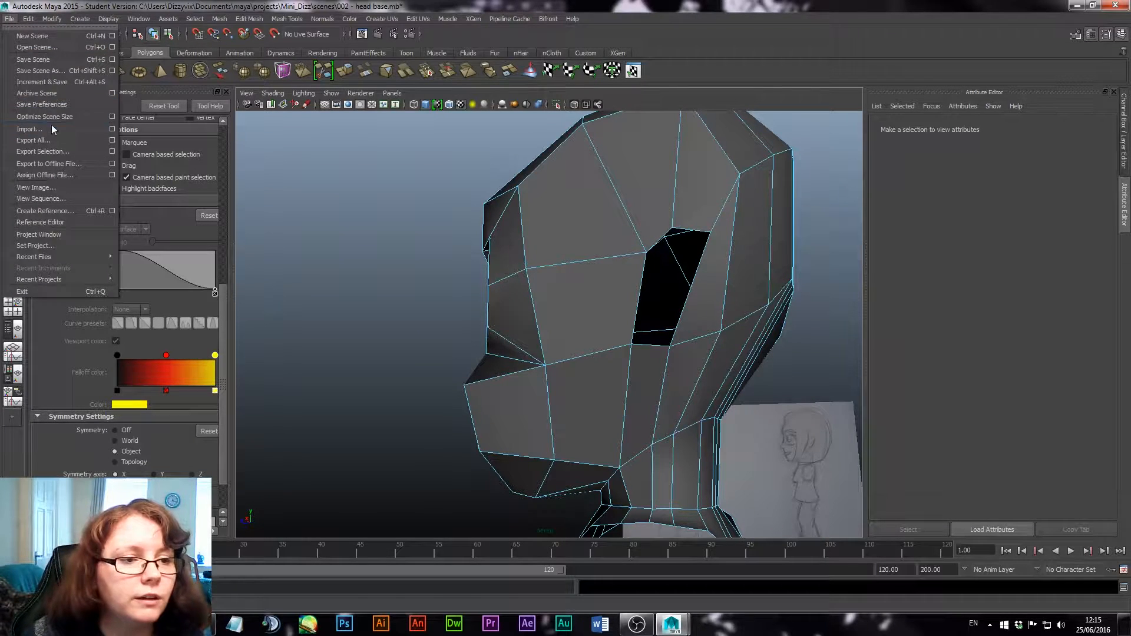
click(60, 71)
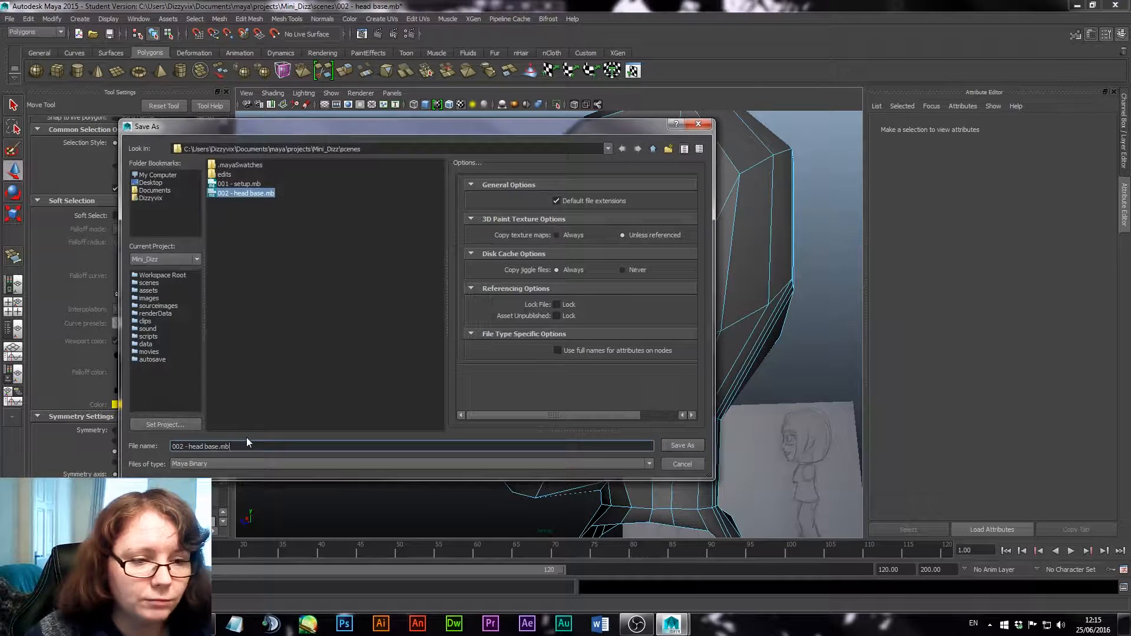
drag(247, 444, 109, 433)
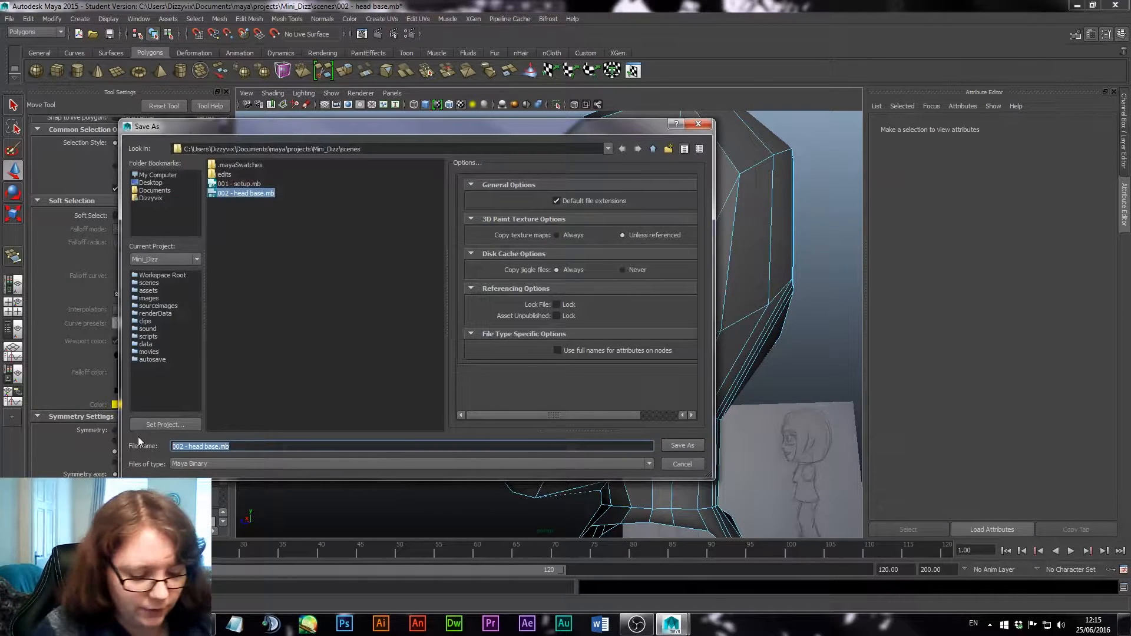
text(003)
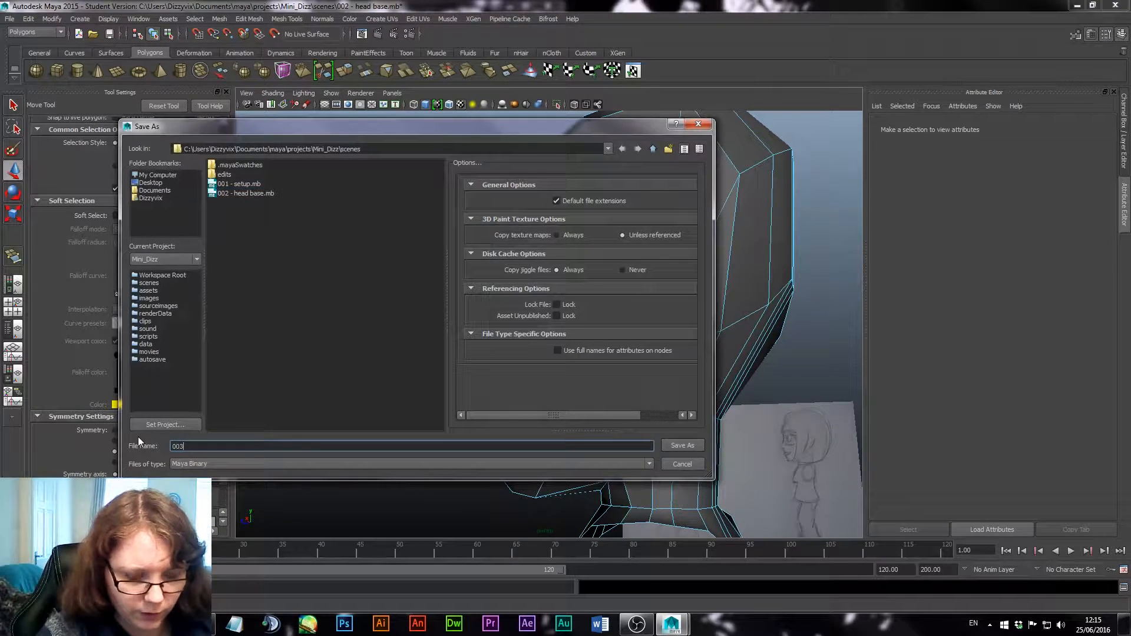
text( - hea)
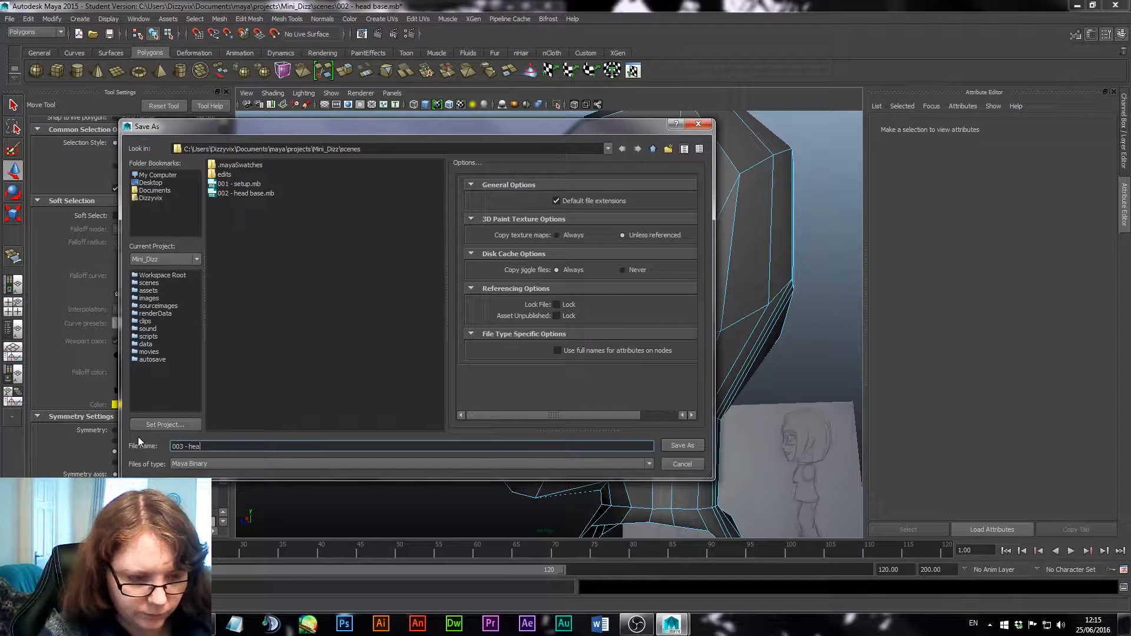
text(d and neck)
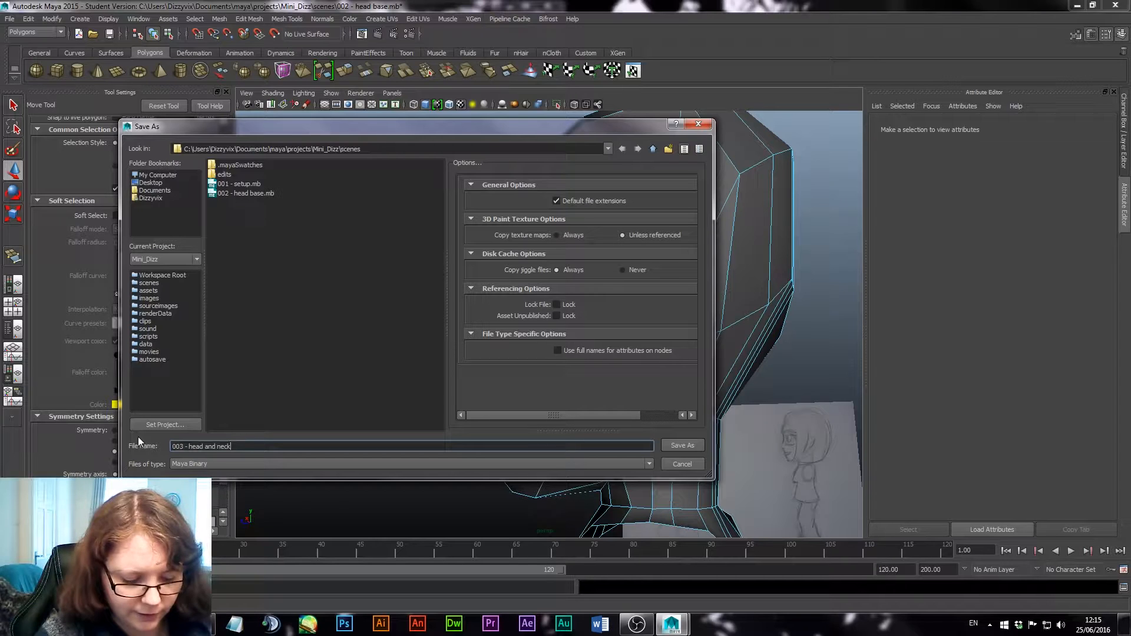
text( base)
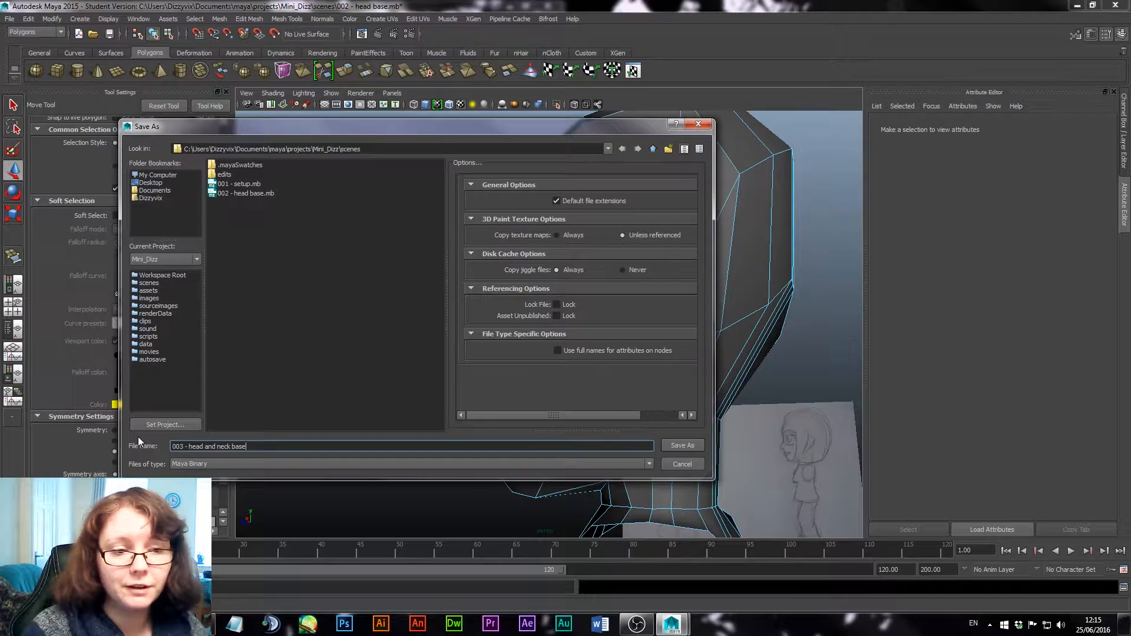
key(Return)
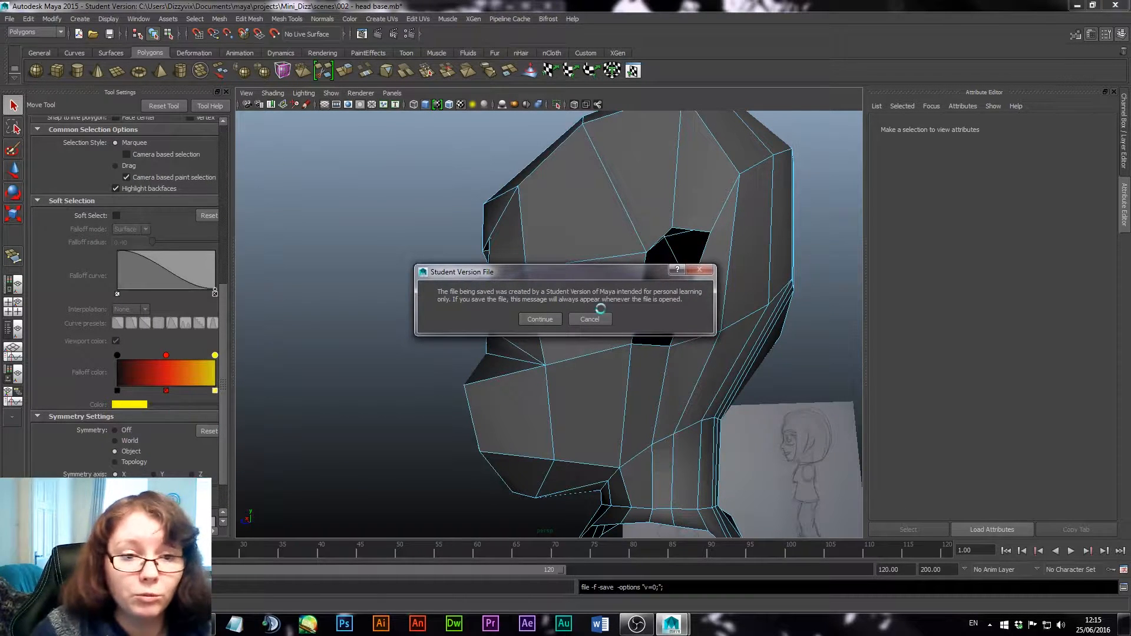
click(539, 318)
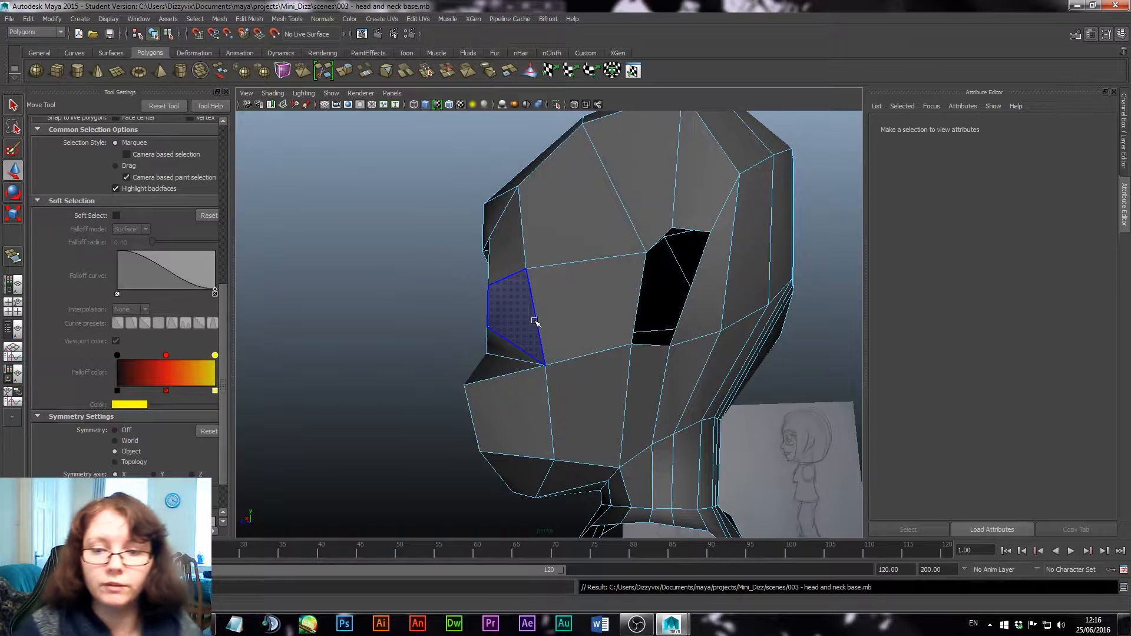